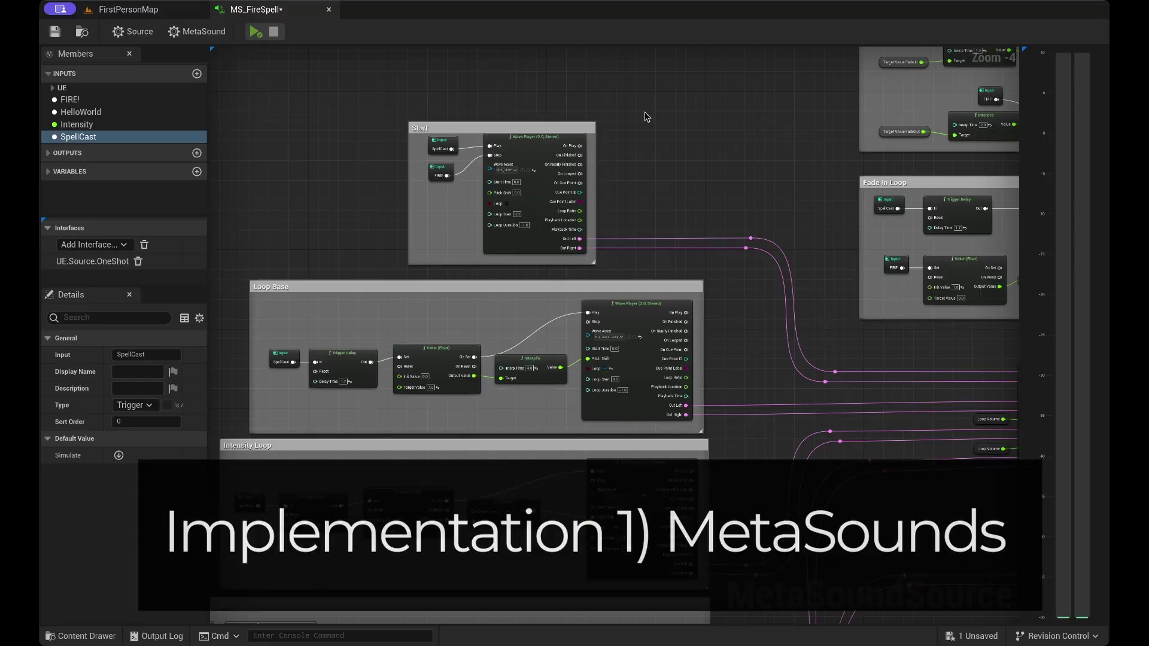
Look over the fire spell MetaSound graph, from the wave player groups to the loop volume and Fade In Loop groups
scroll(665, 141, "down", 5)
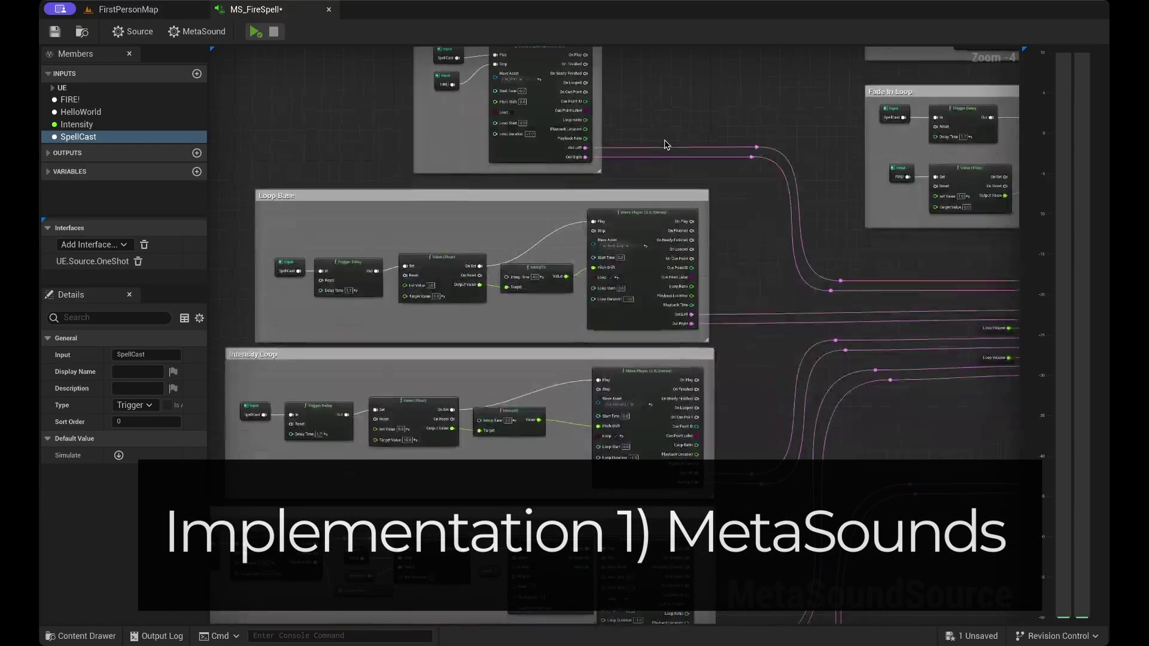
scroll(665, 141, "down", 2)
scroll(801, 325, "up", 3)
scroll(800, 325, "right", 2)
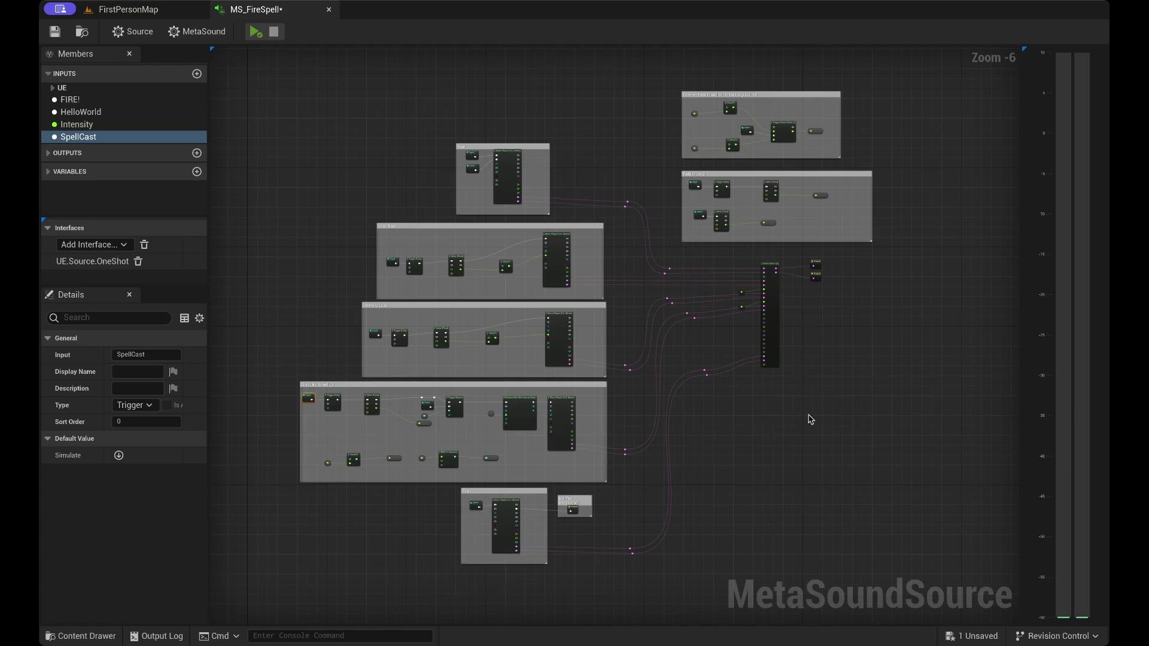
scroll(821, 415, "up", 4)
scroll(823, 416, "up", 6)
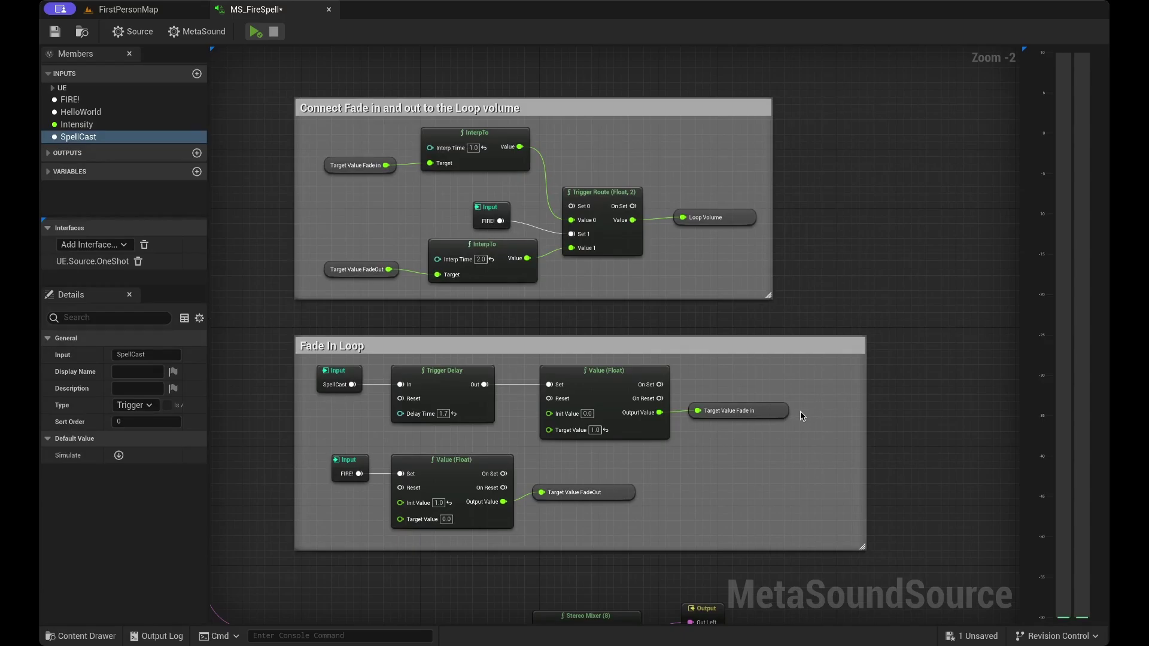
scroll(692, 375, "left", 6)
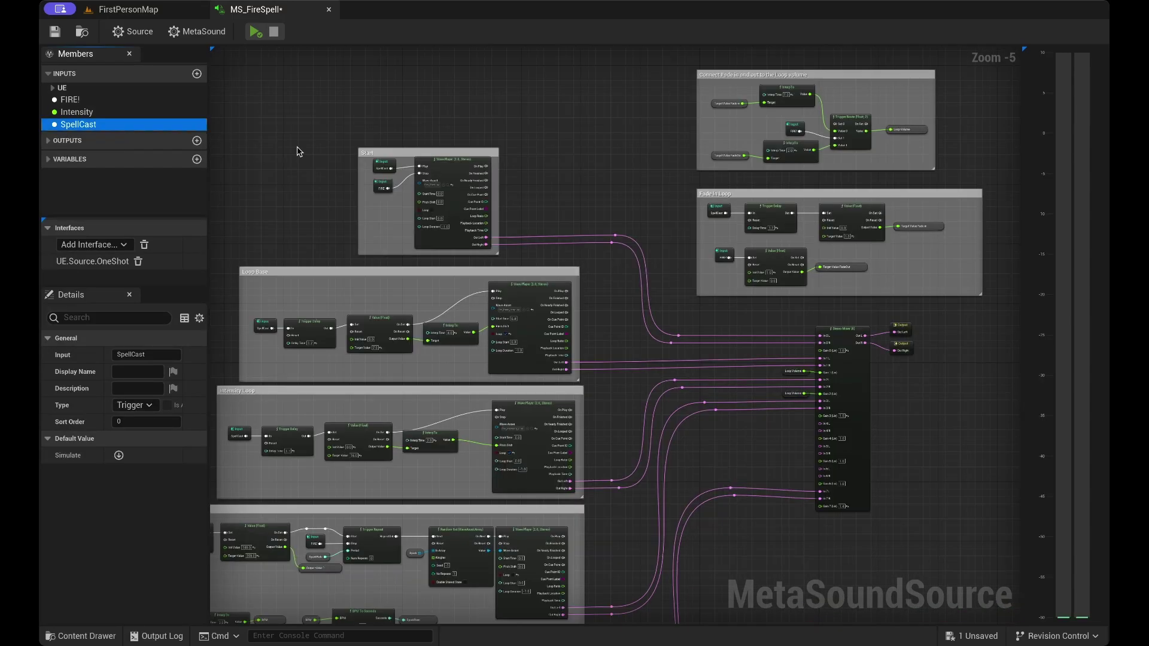
Inspect the settings of the SpellCast and FIRE! trigger inputs
double_click(96, 124)
key("Return")
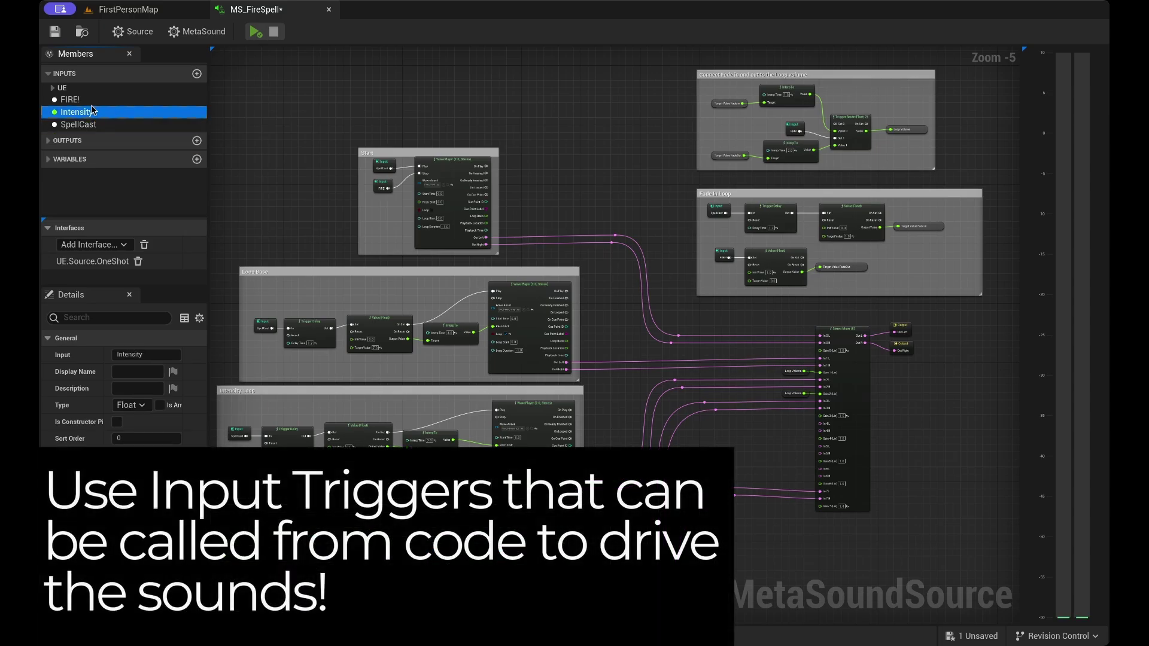
left_click(93, 101)
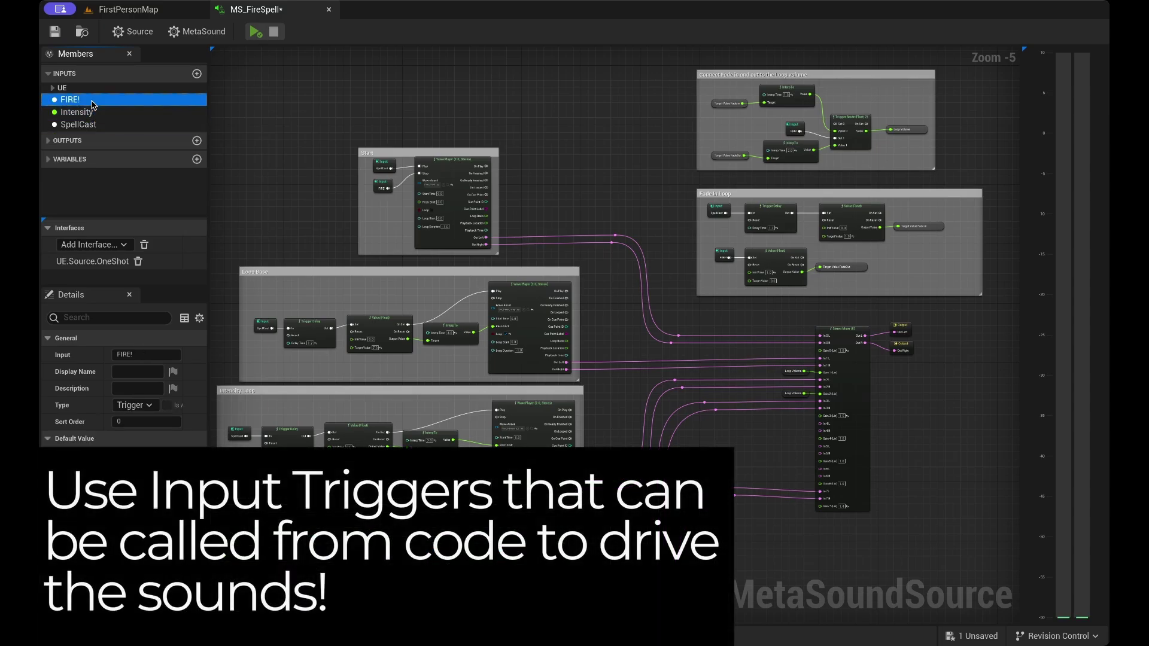
left_click(87, 127)
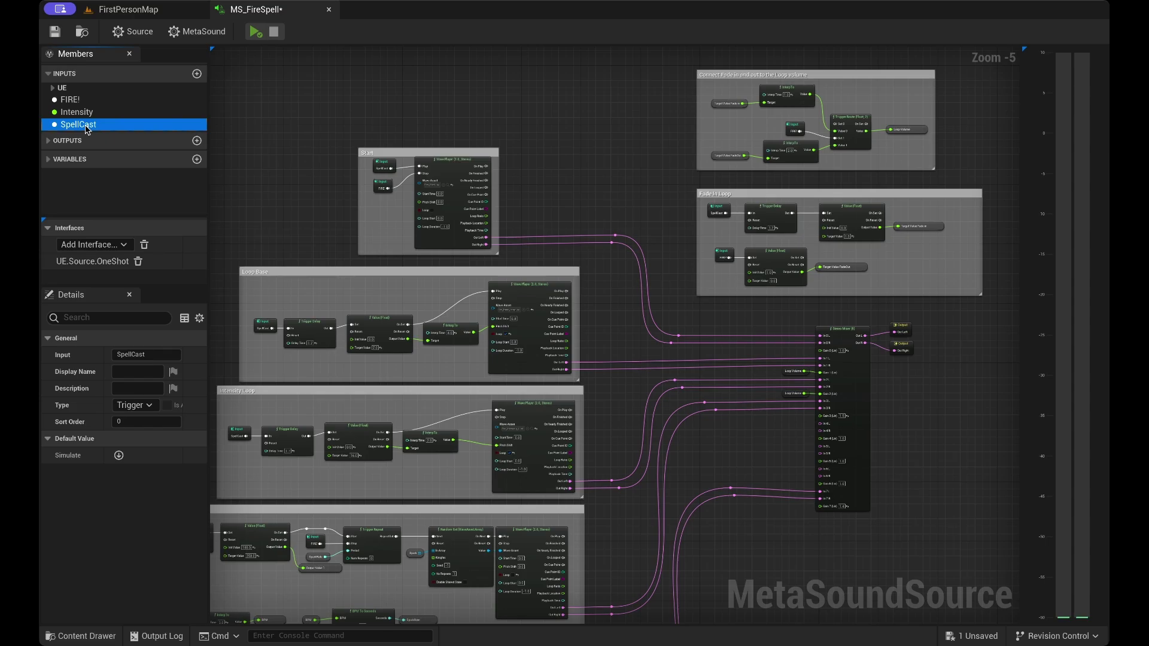
Examine the Start group and the Fire wave player's On Finished link into the Kill The Metasound group
scroll(382, 198, "up", 1)
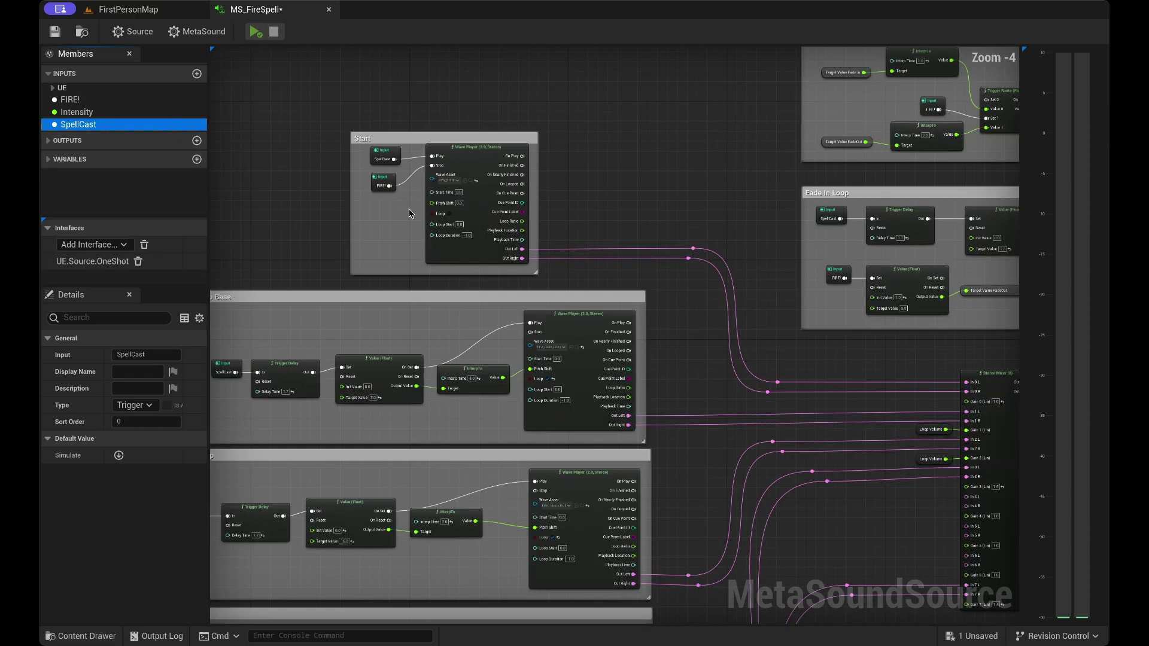
right_click_drag(255, 328, 227, 3)
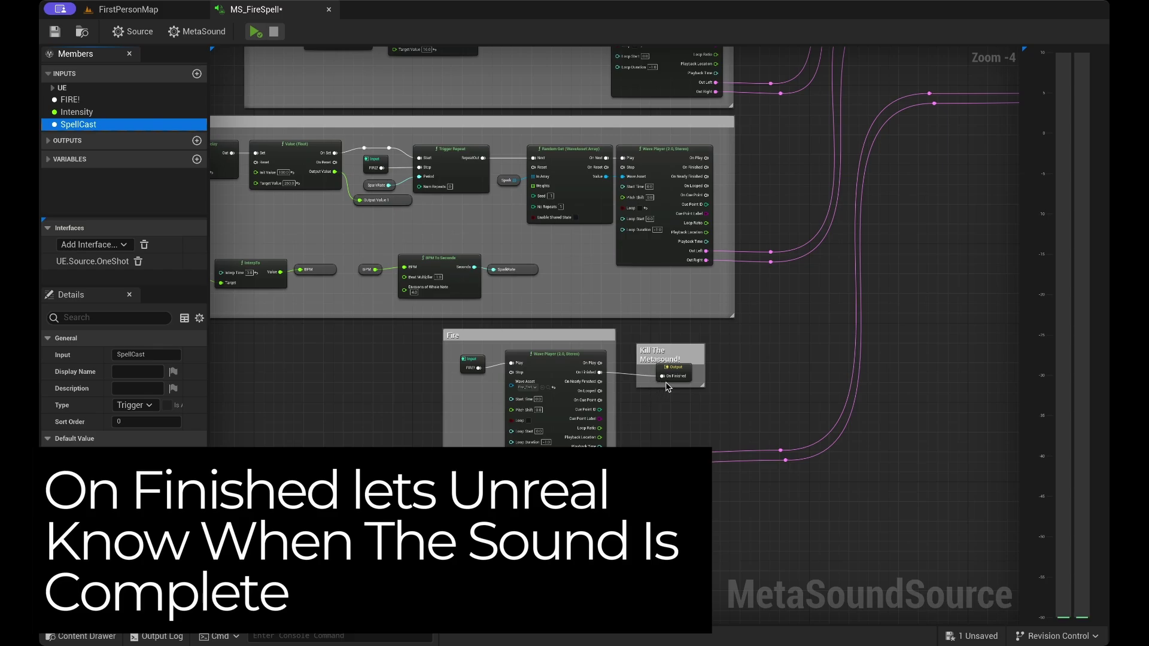
scroll(676, 383, "up", 4)
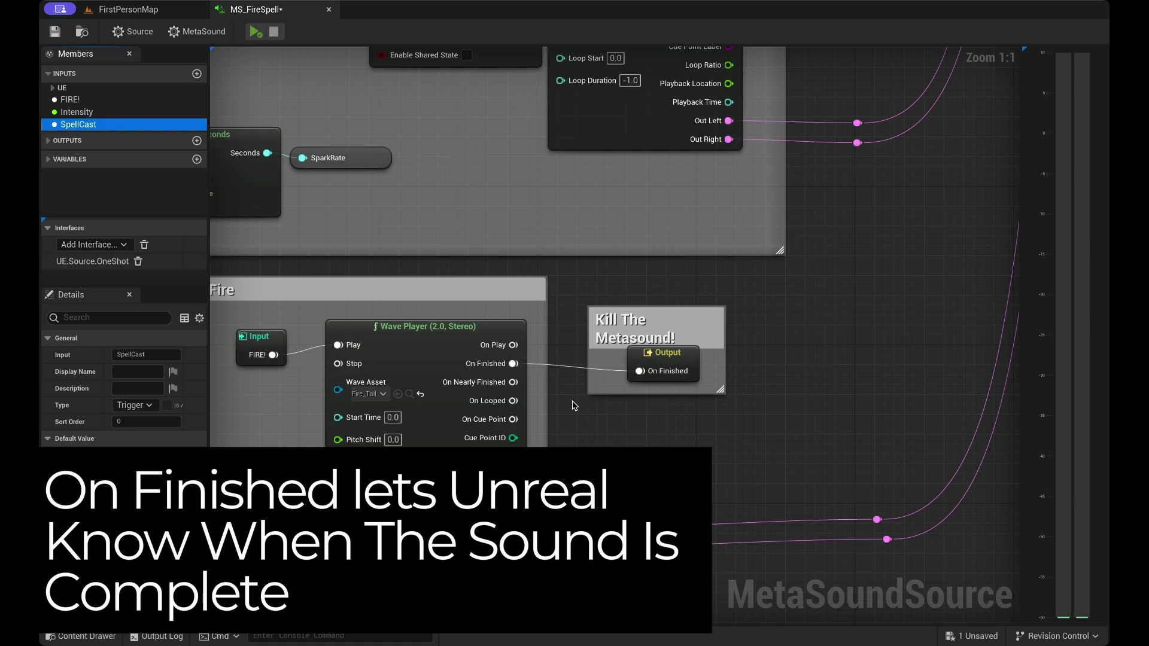
scroll(573, 406, "down", 3)
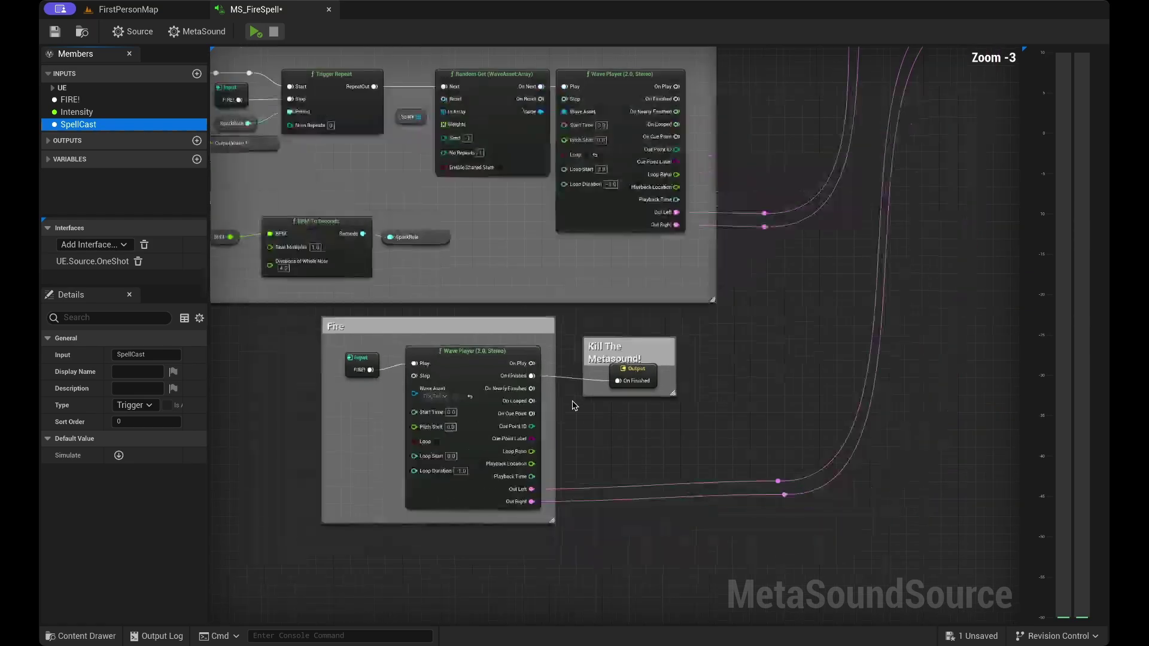
scroll(572, 405, "down", 4)
scroll(570, 398, "up", 4)
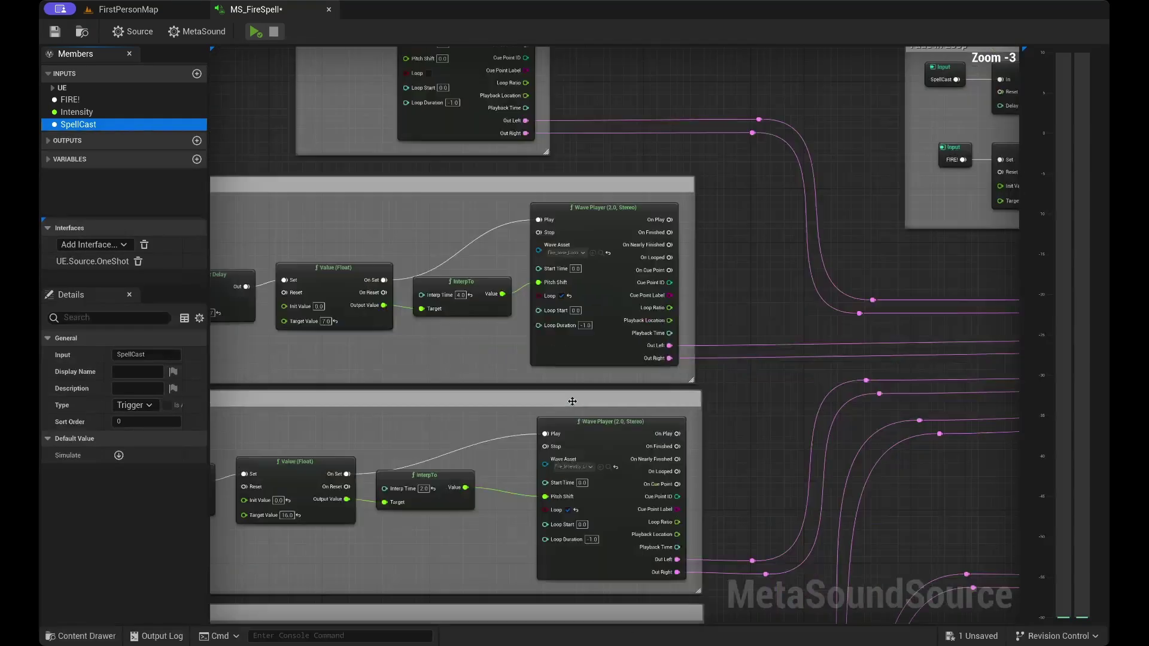
Select the SpellCast input and review the Start, Loop Base, Intensity Loop and lower node groups it drives
double_click(83, 123)
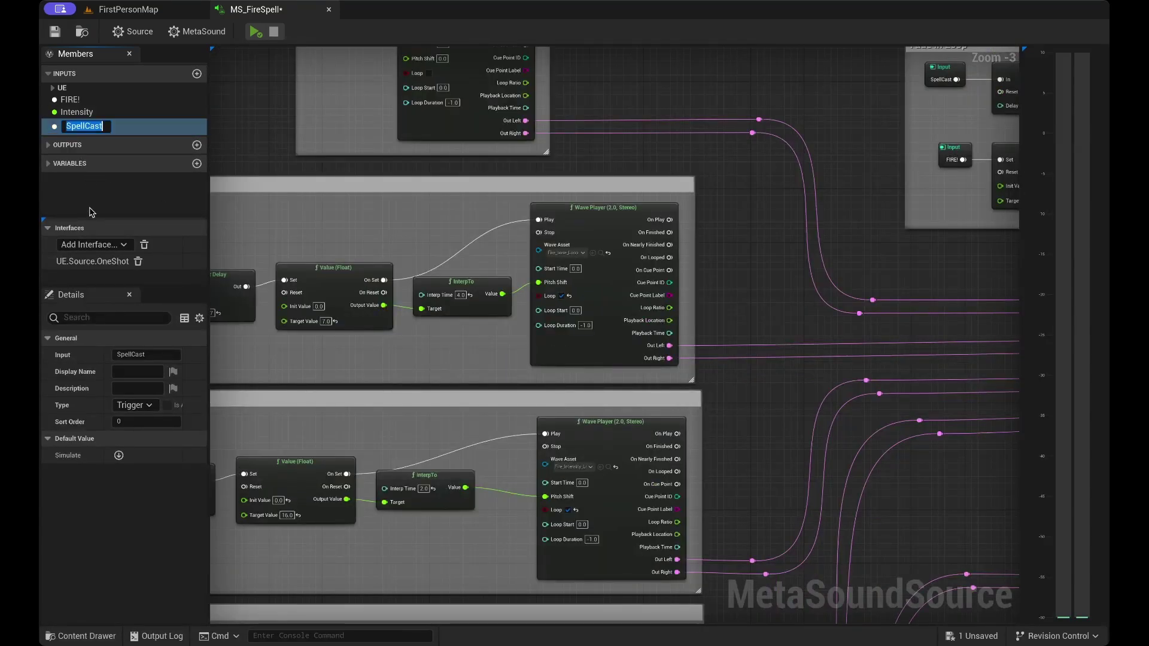
key("Return")
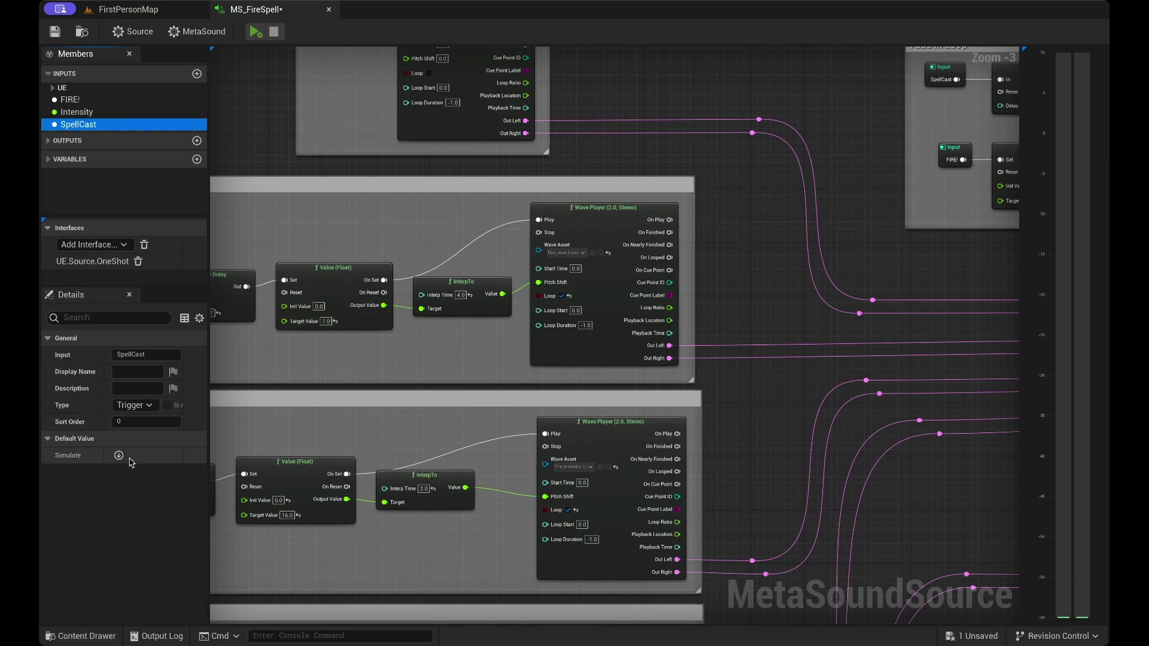
scroll(267, 266, "up", 3)
scroll(377, 226, "down", 3)
scroll(376, 227, "left", 3)
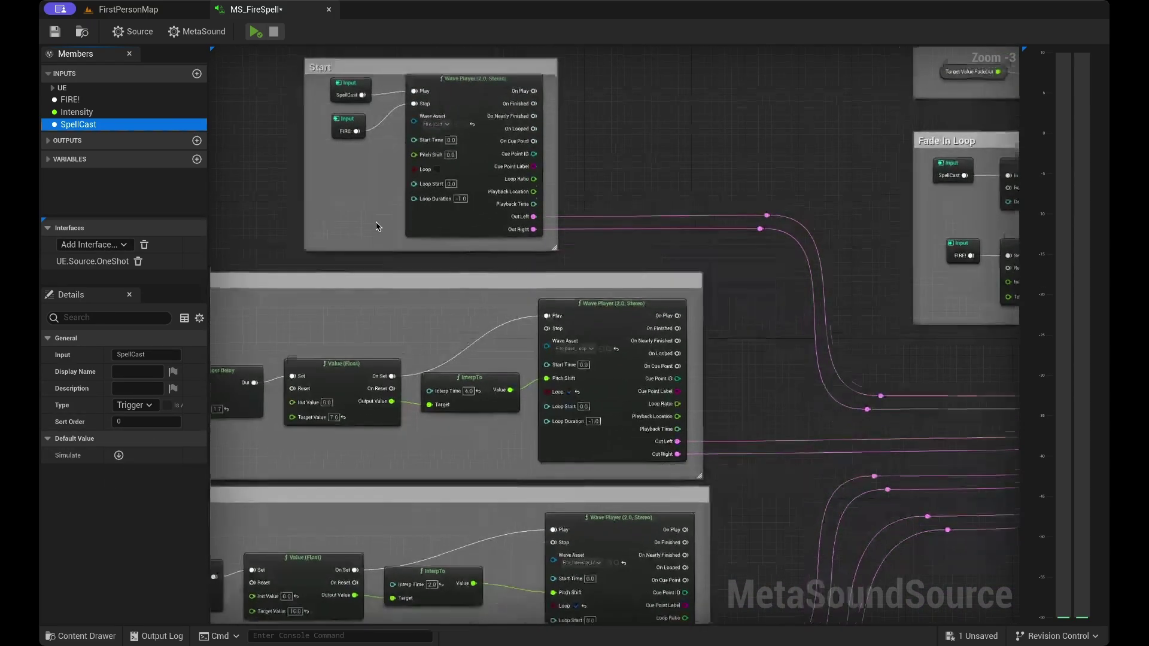
scroll(377, 227, "down", 2)
scroll(377, 227, "left", 2)
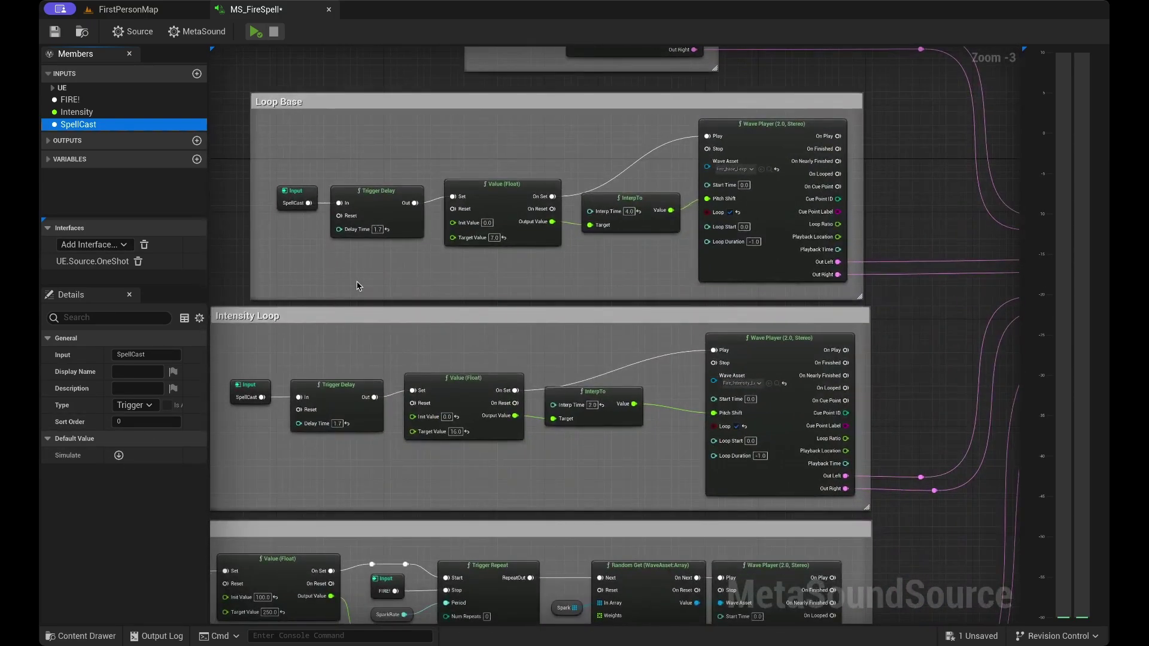
scroll(377, 271, "down", 1)
scroll(376, 271, "left", 1)
scroll(376, 271, "down", 2)
scroll(376, 271, "left", 1)
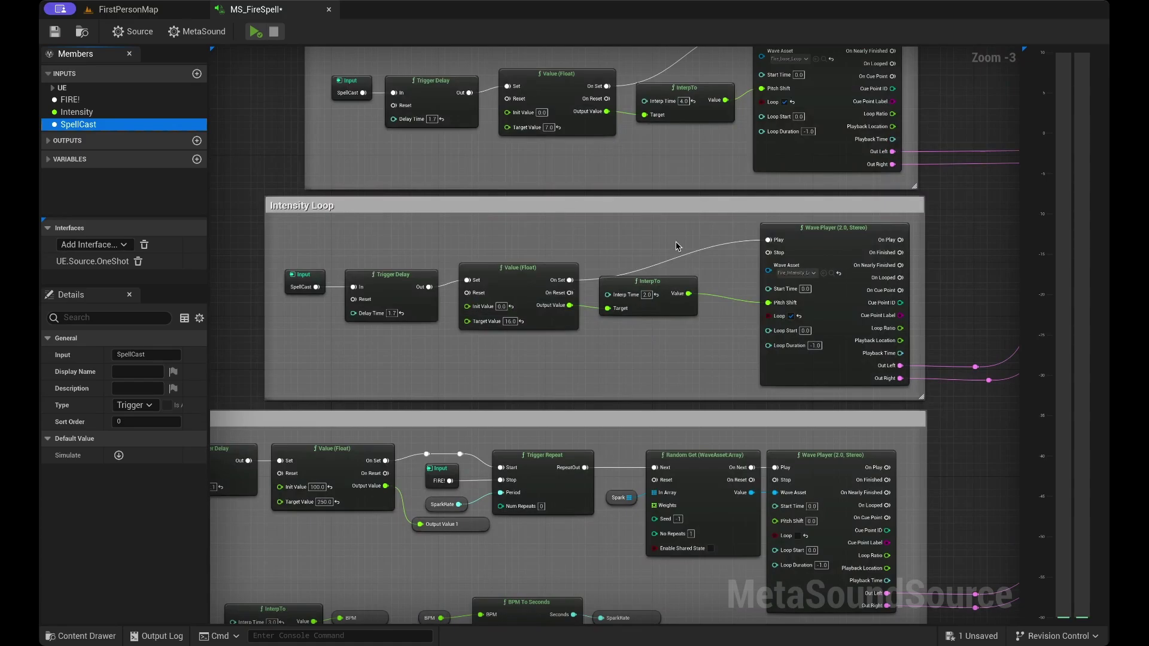
scroll(677, 246, "down", 2)
scroll(676, 244, "up", 1)
scroll(676, 244, "right", 2)
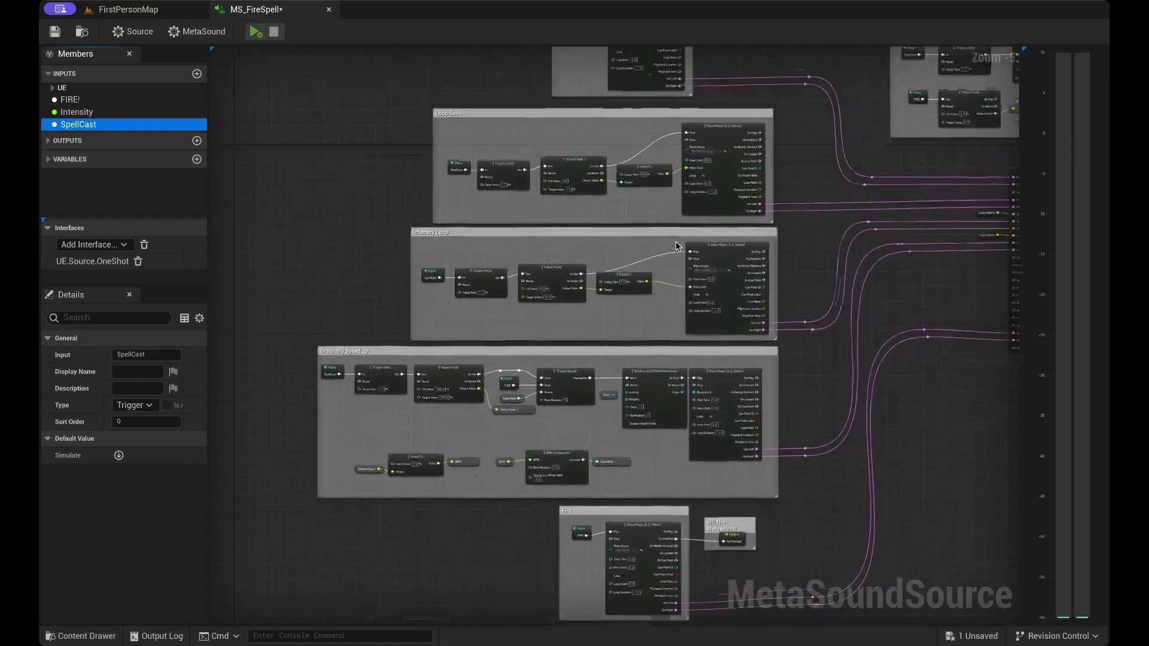
scroll(676, 242, "right", 3)
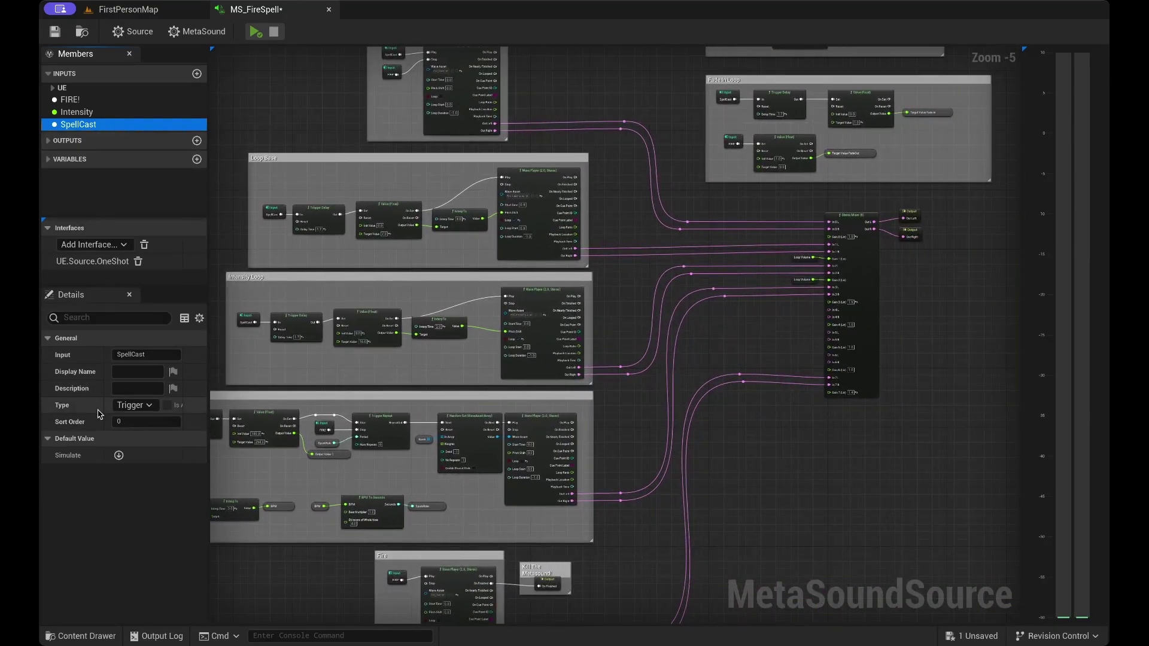
Preview the spell sound by simulating the SpellCast trigger followed by the FIRE! trigger, and stop playback
left_click(119, 455)
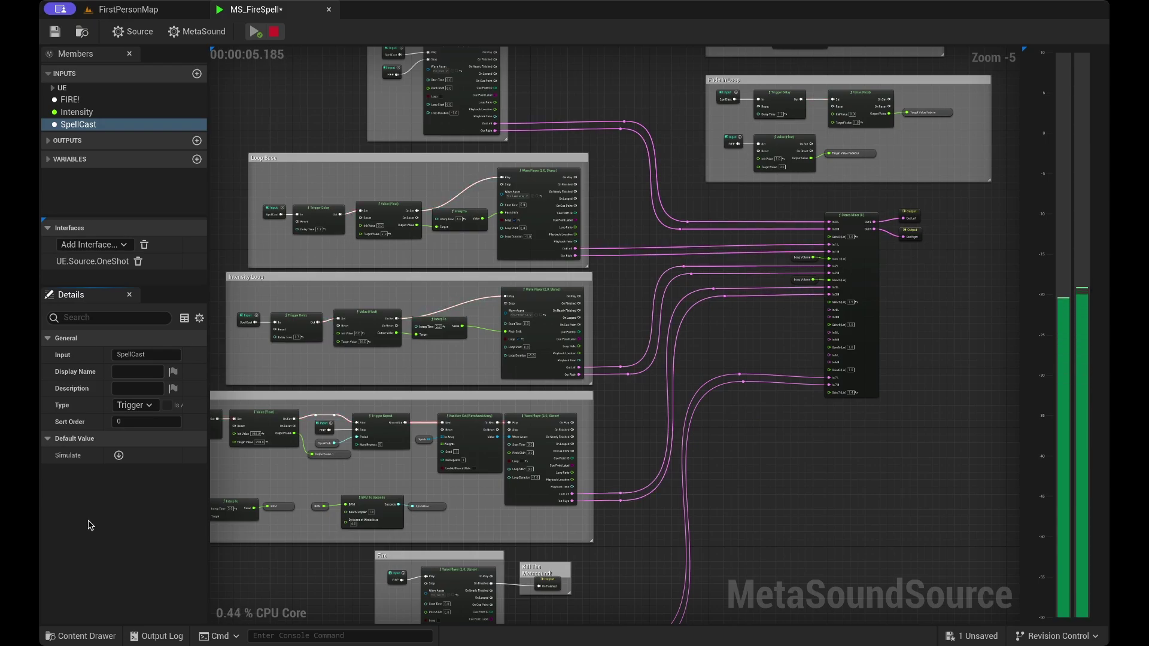
left_click(71, 101)
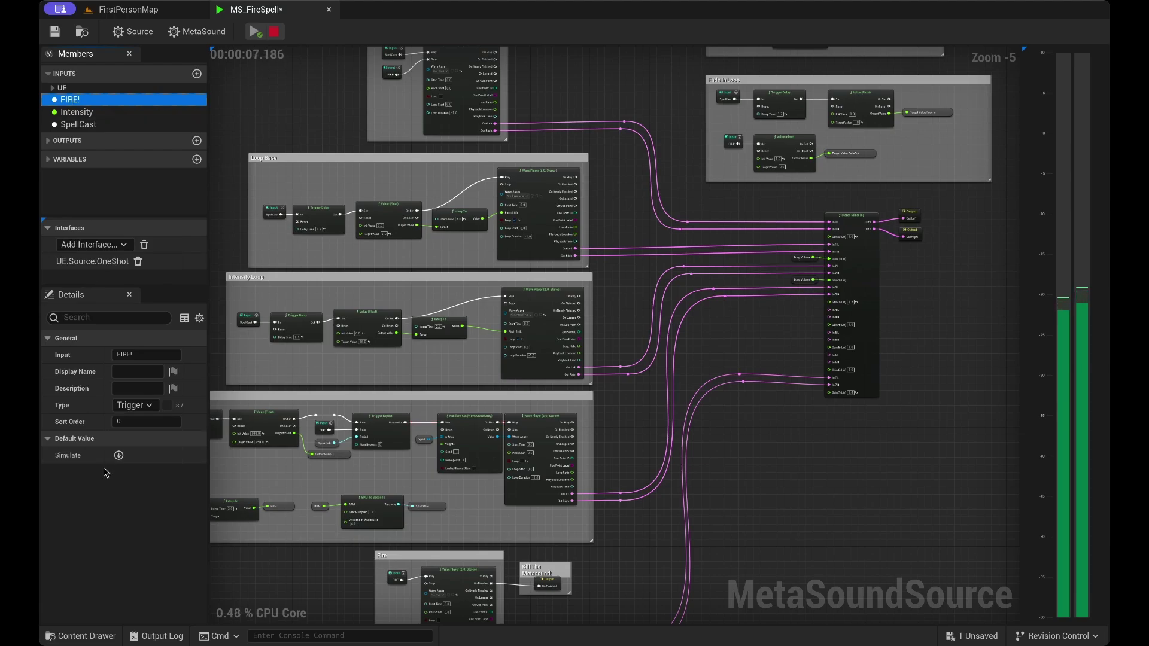
left_click(119, 457)
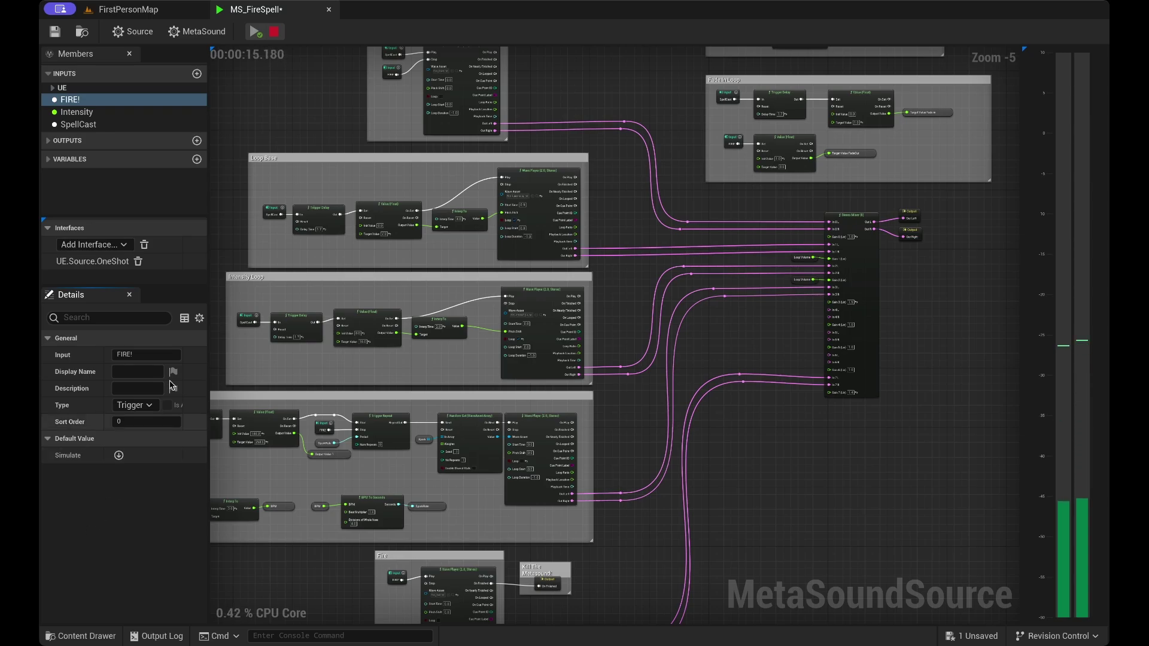
left_click(274, 31)
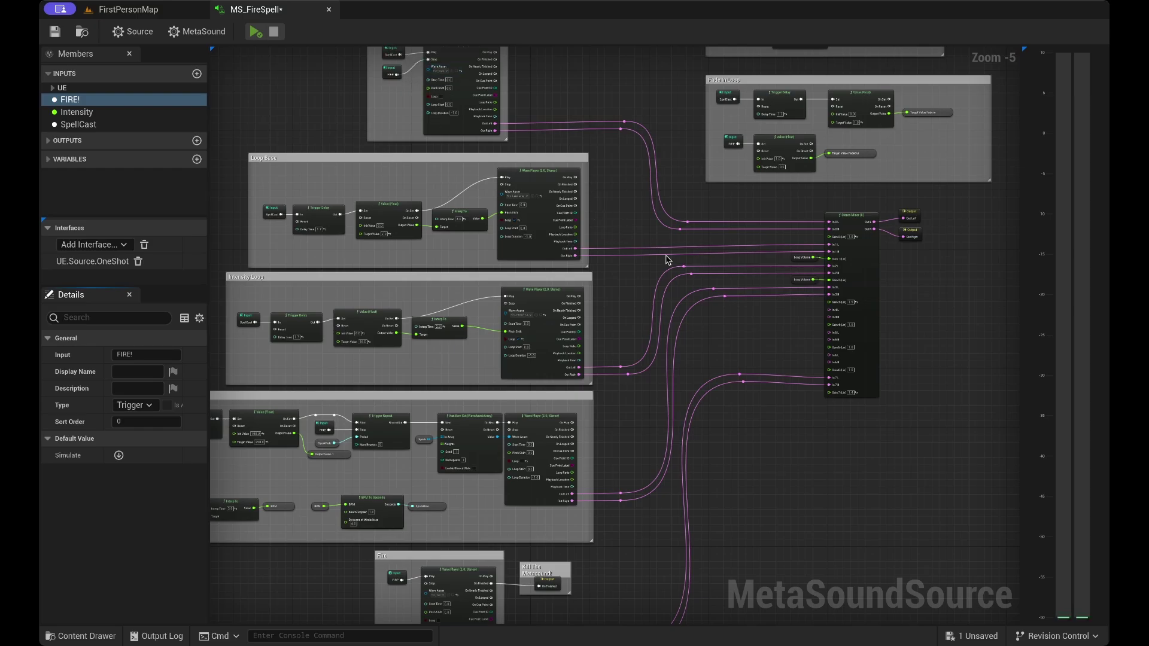
Examine the Start group's triggers and the delay and pitch interpolation nodes in the Loop Base and Intensity Loop groups
right_click_drag(666, 255, 659, 305)
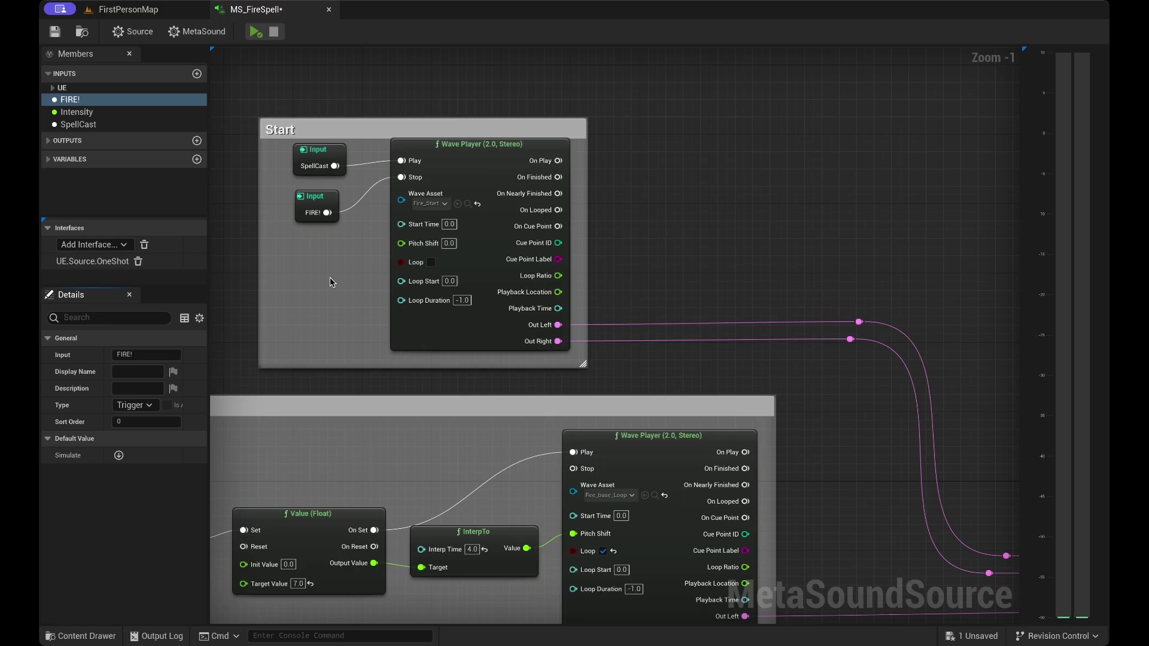
right_click_drag(329, 278, 249, 272)
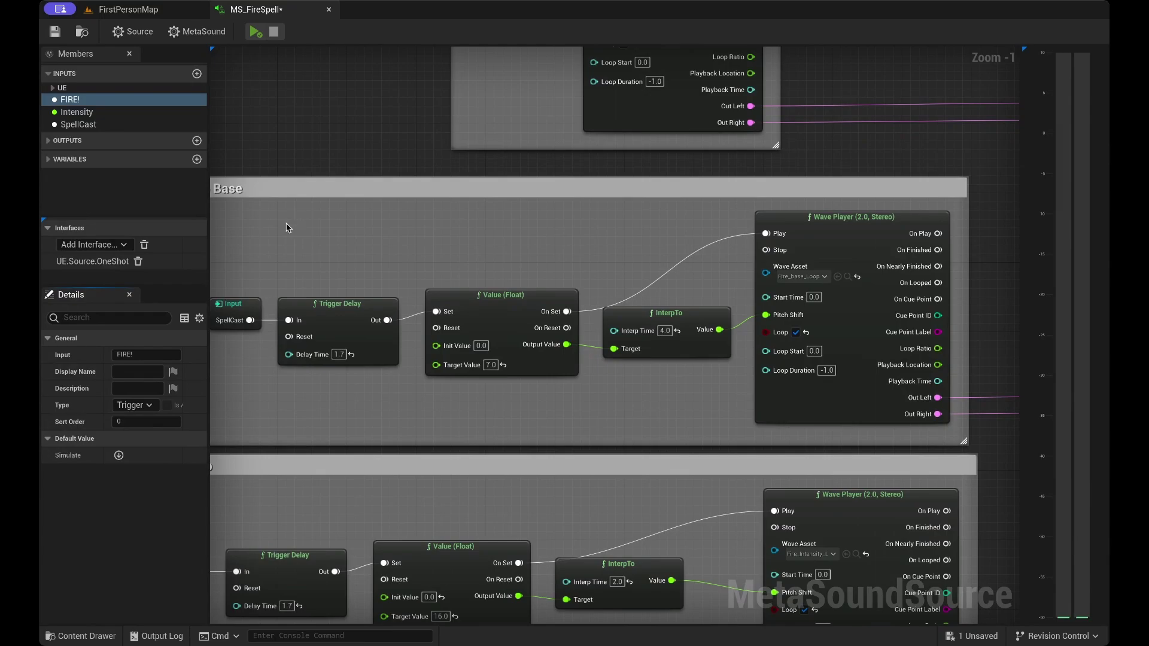
right_click_drag(287, 227, 308, 214)
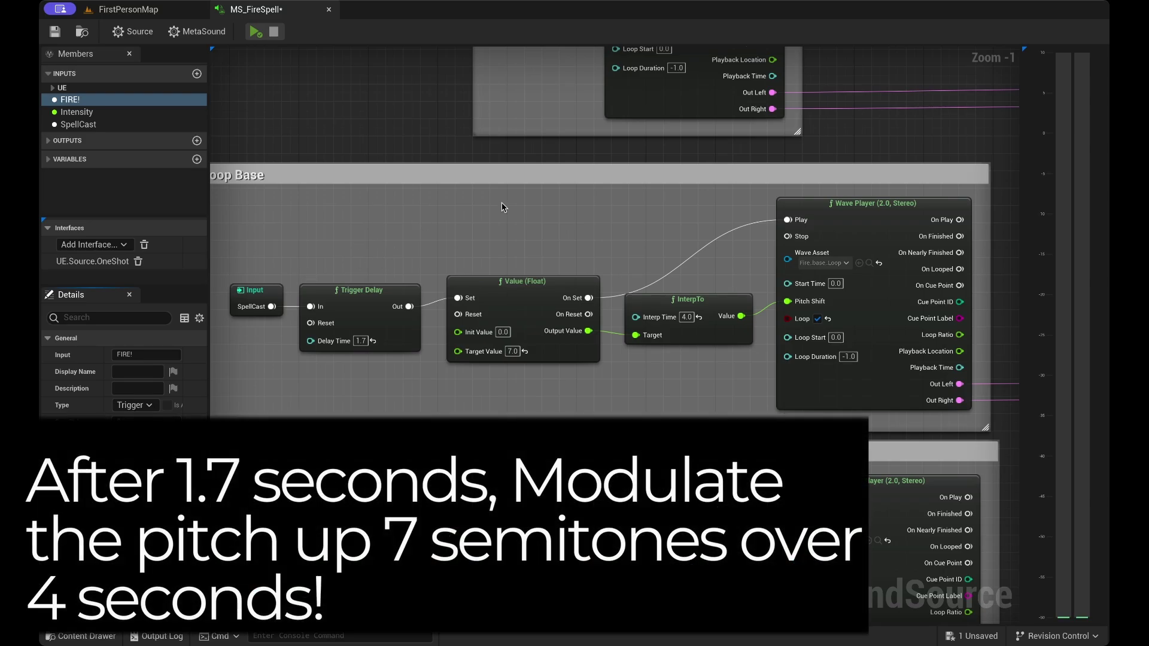
right_click_drag(638, 241, 597, 223)
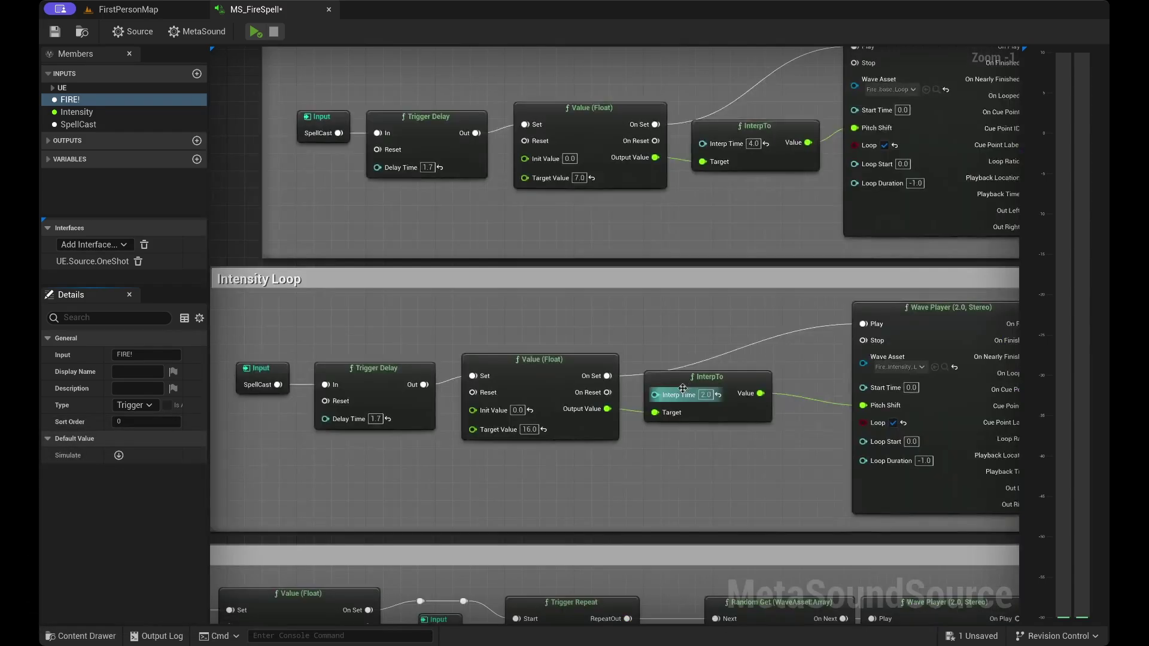
Examine the Gradually Speed up group, from its trigger delay and BPM conversion to the random spark wave player
right_click_drag(698, 464, 699, 445)
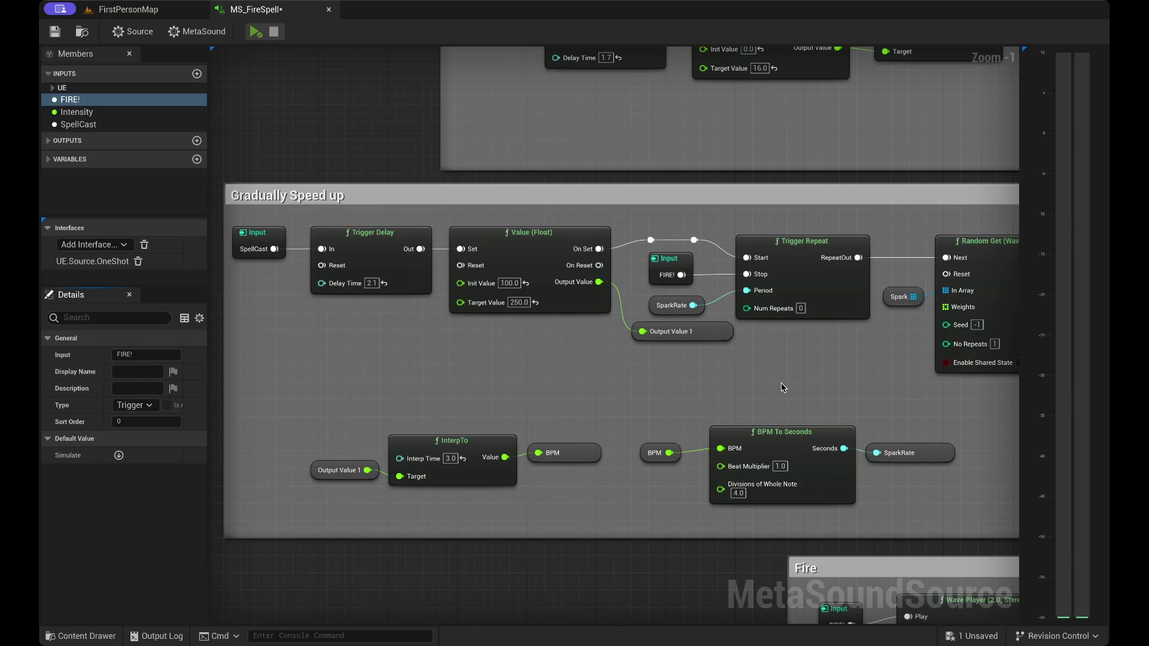
scroll(782, 383, "right", 7)
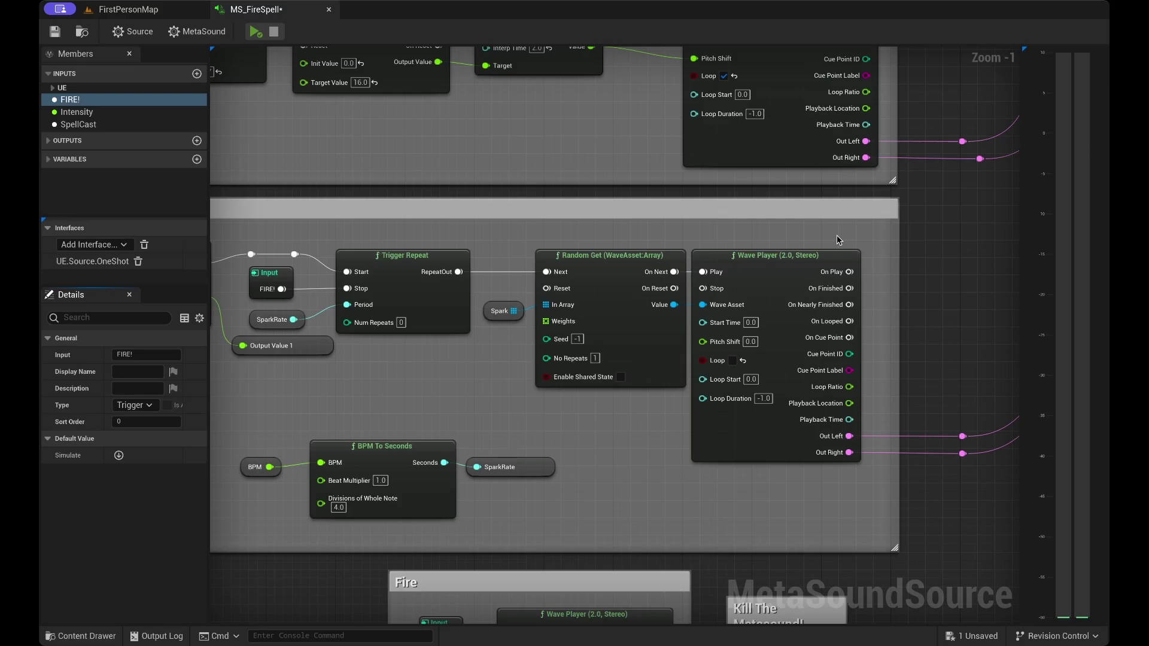
scroll(855, 461, "right", 5)
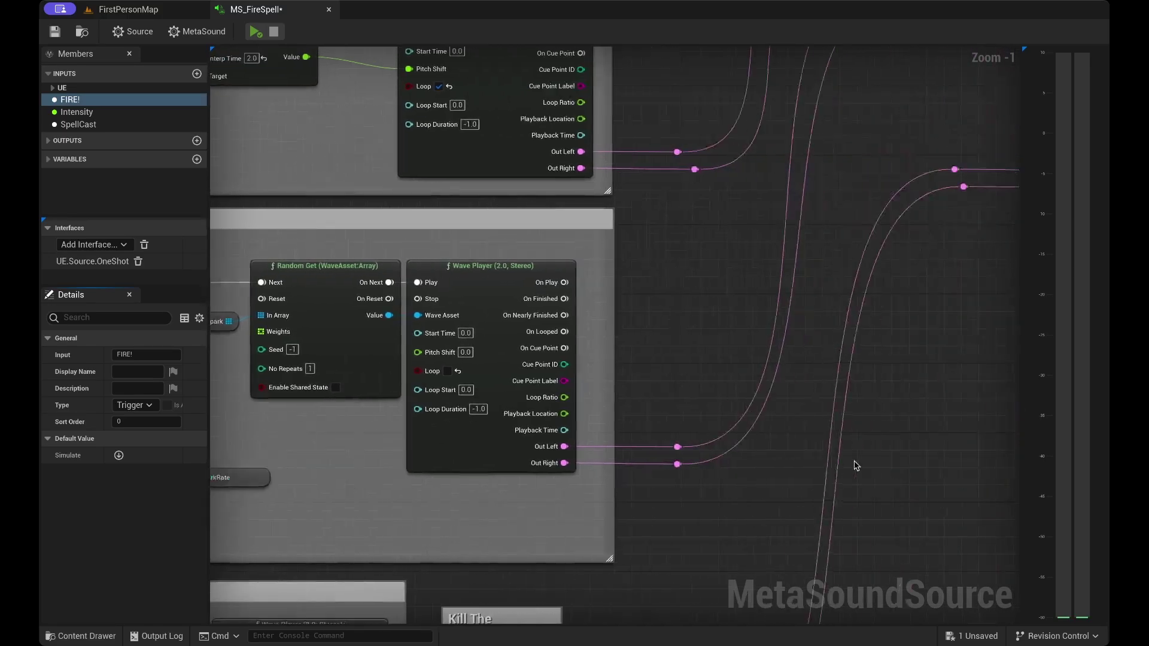
scroll(855, 466, "right", 7)
scroll(855, 465, "left", 9)
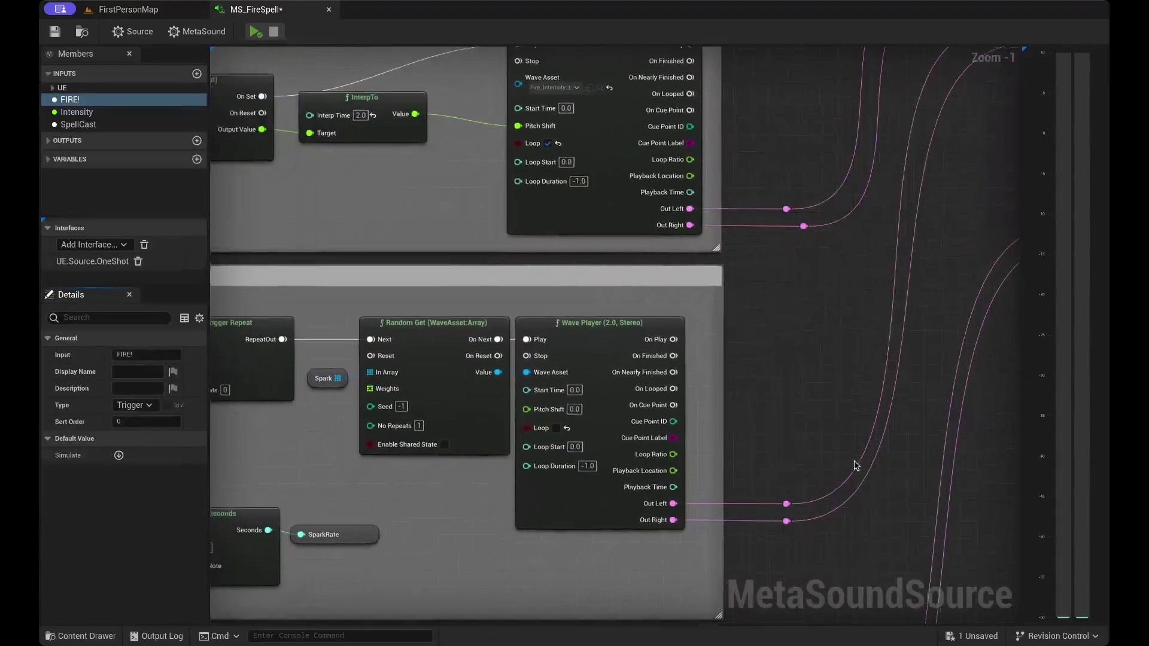
scroll(855, 466, "left", 2)
scroll(854, 466, "down", 1)
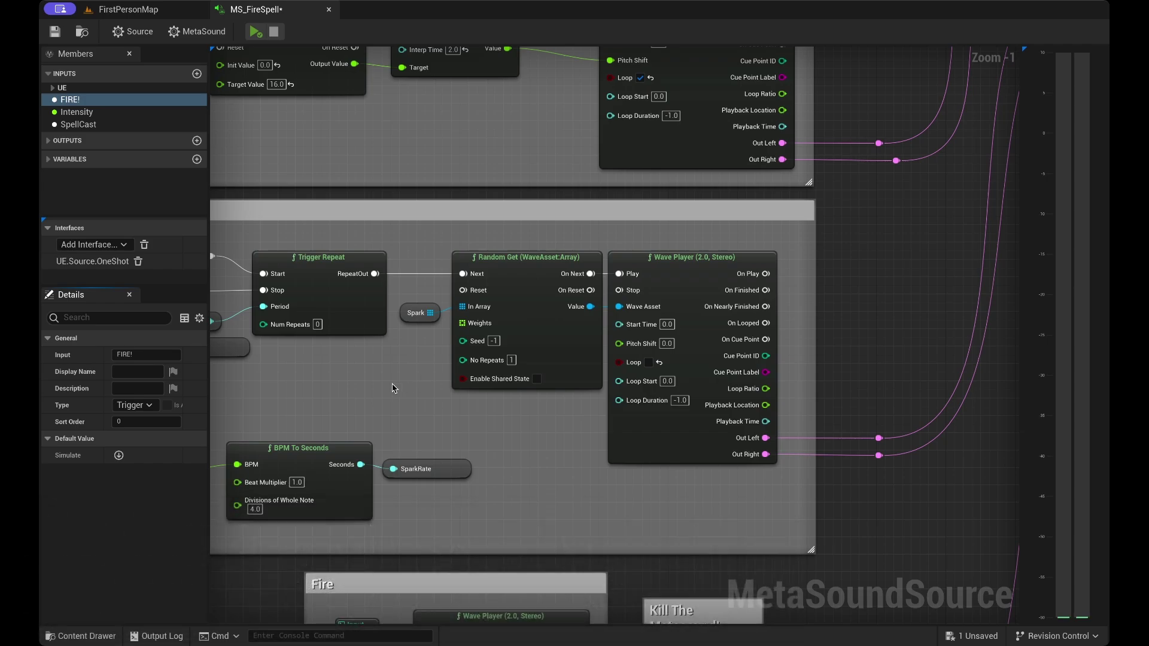
Expand the MetaSound's variables, check the existing ones and add a new variable
left_click(49, 159)
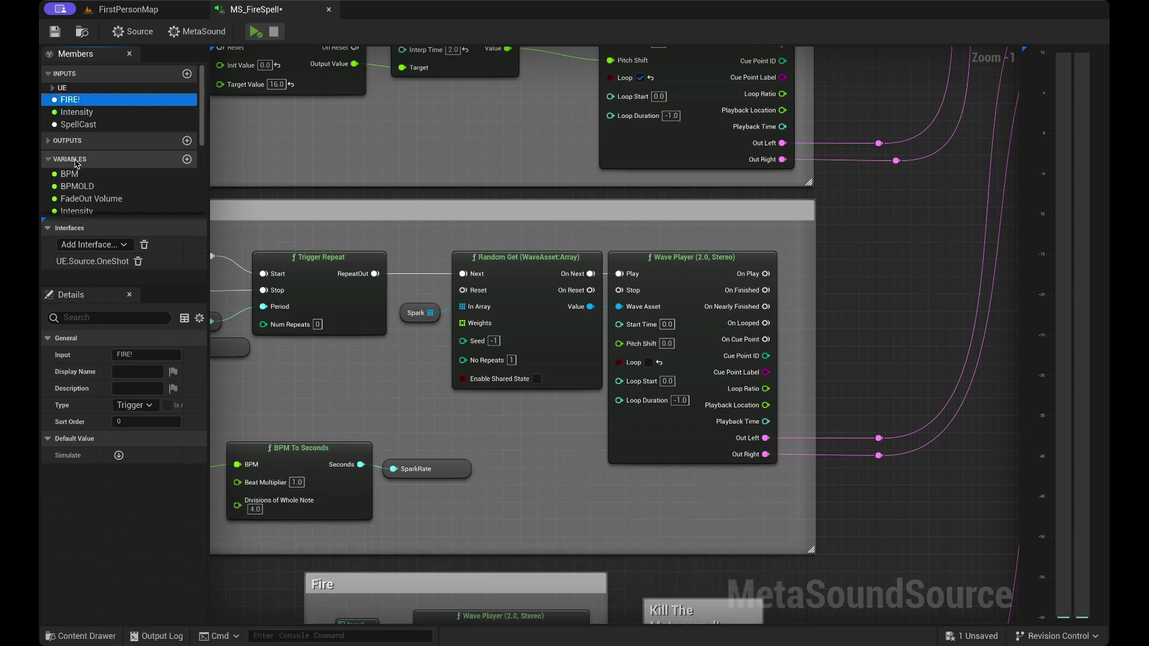
scroll(135, 176, "down", 5)
scroll(137, 176, "up", 5)
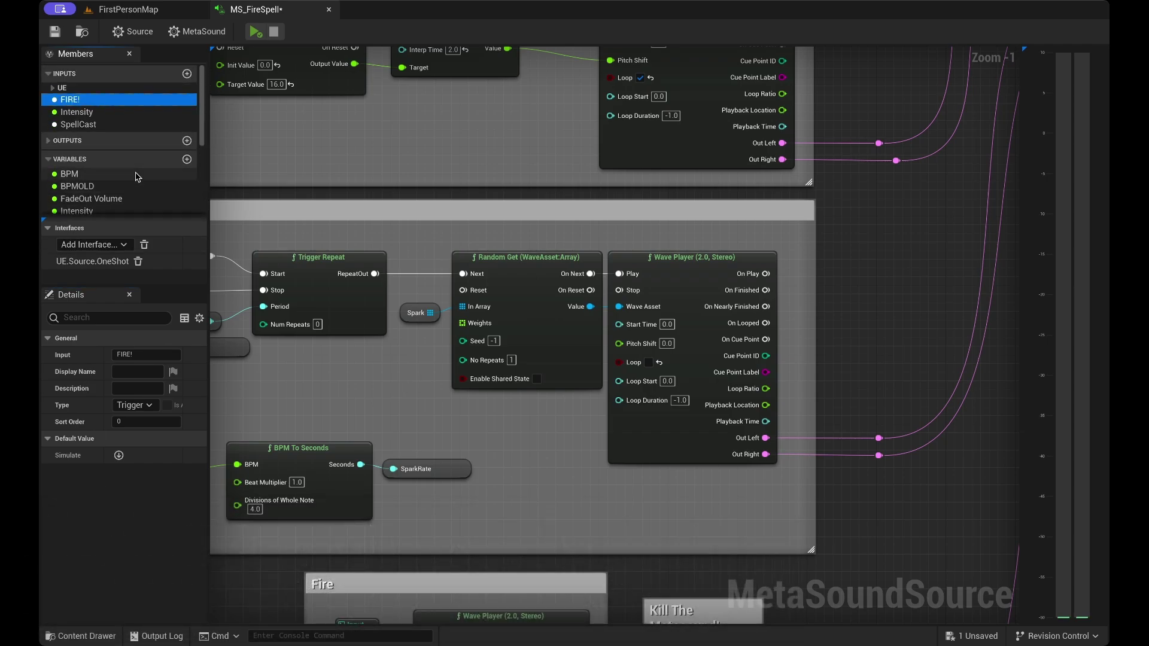
left_click(187, 159)
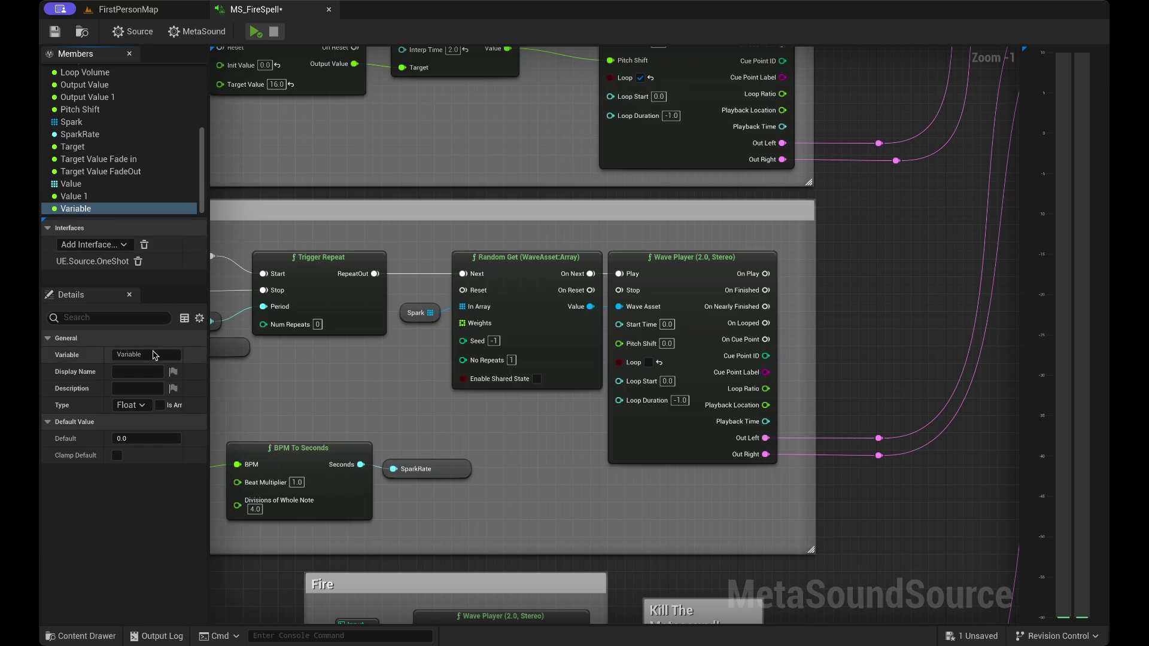
Name the new variable Array, set its type to WaveAsset, and make it an array
left_click_drag(154, 354, 65, 355)
type("Ar")
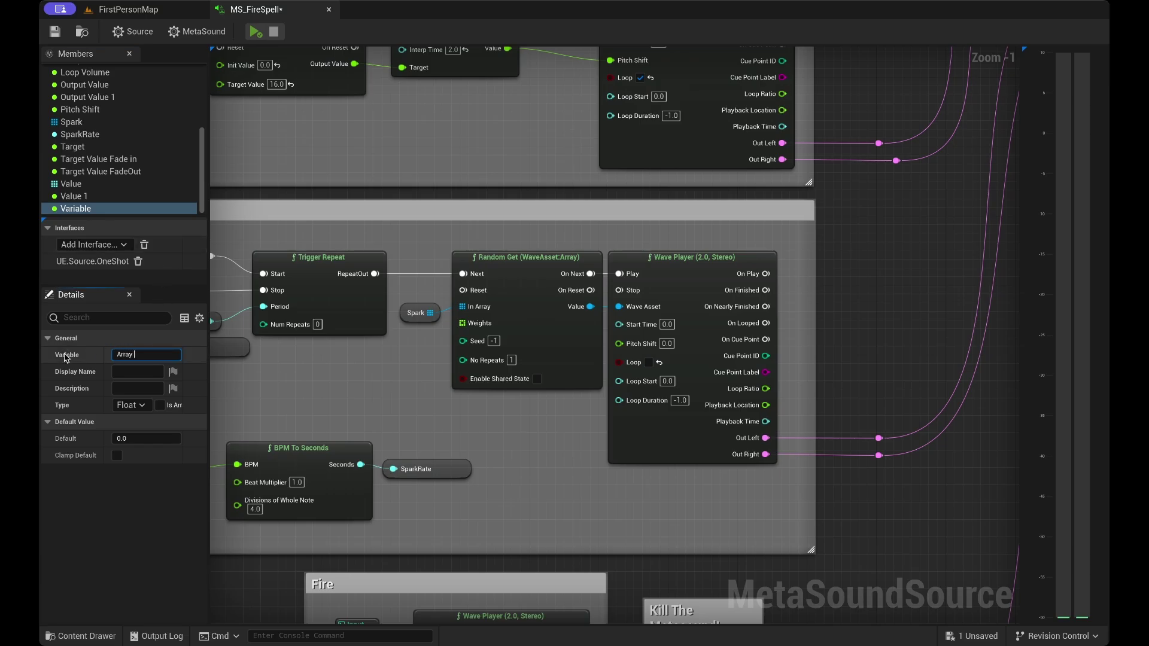
type("ray")
key("Return")
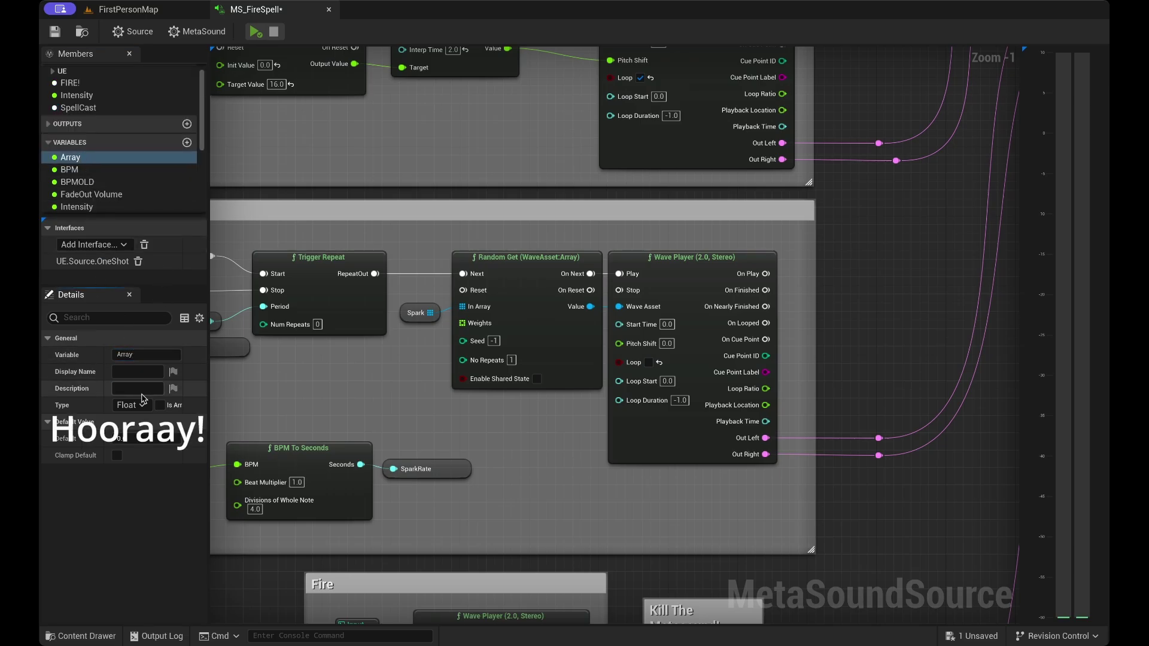
left_click(162, 369)
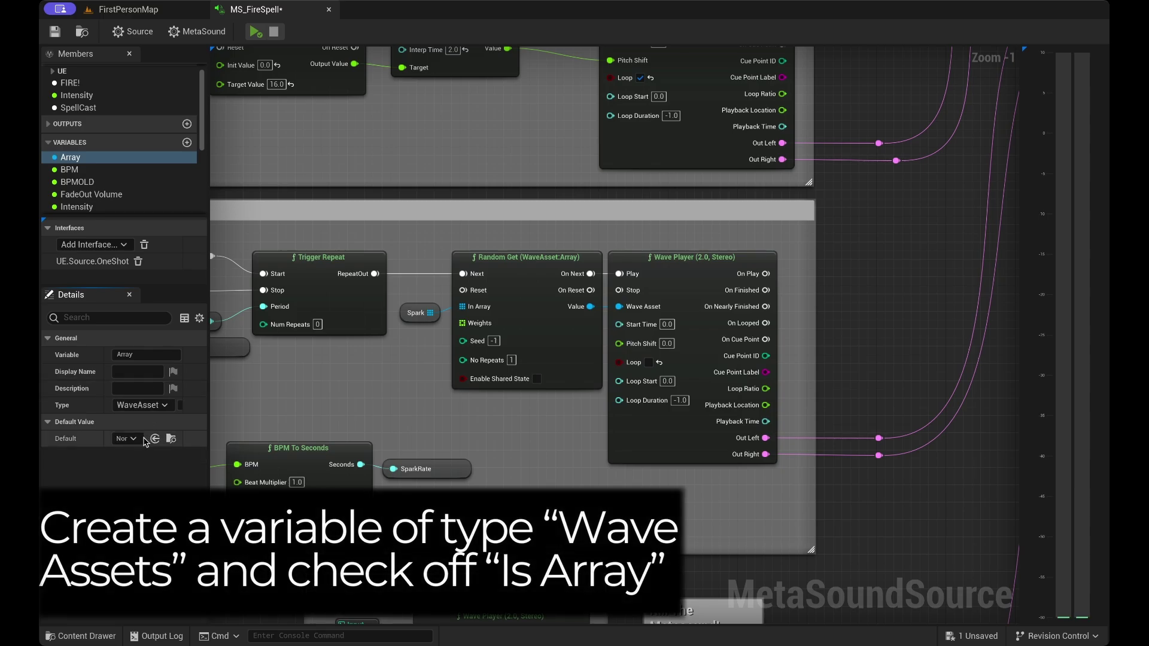
left_click(181, 407)
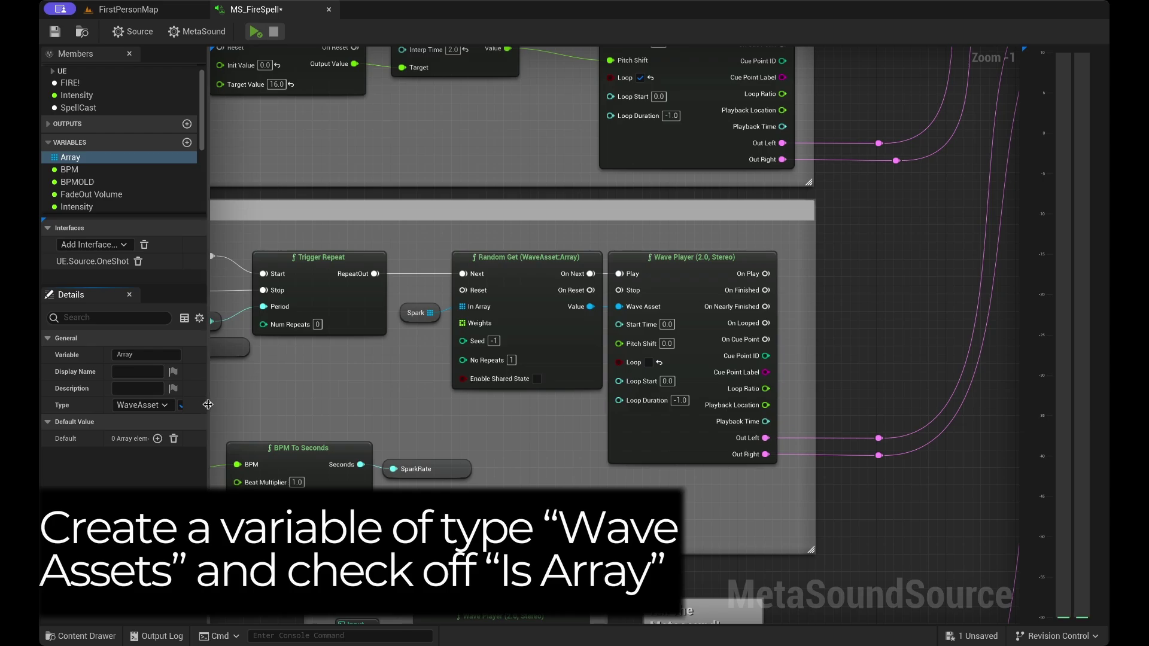
left_click_drag(208, 412, 313, 412)
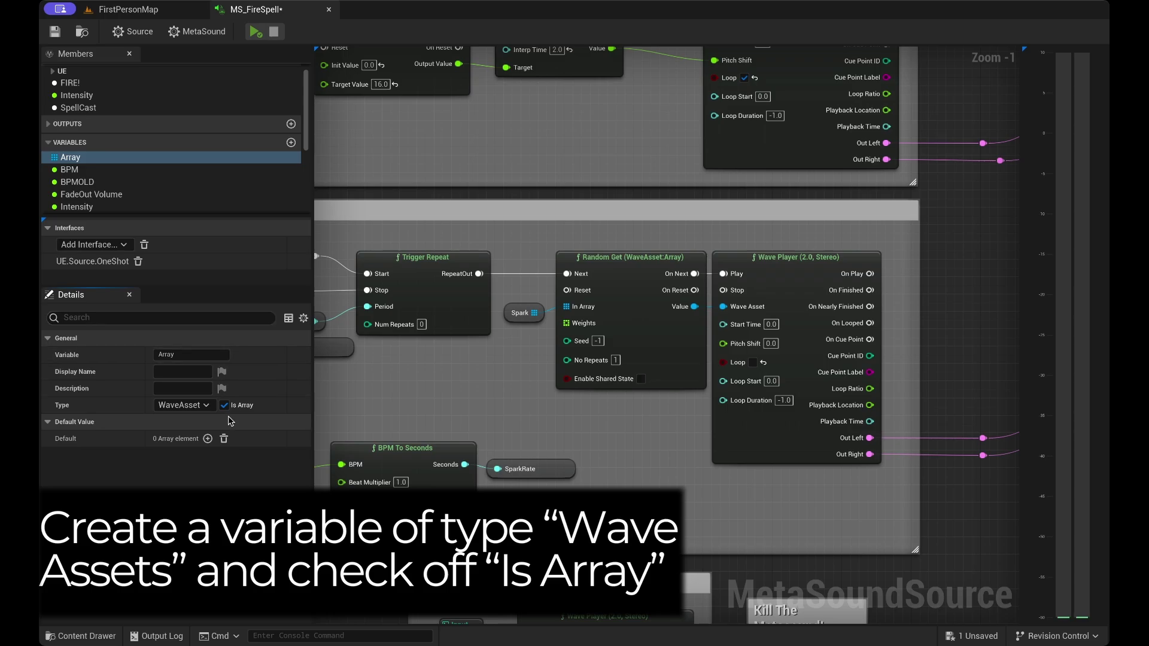
Add Fire_spark_1, Fire_spark_2 and Fire_spark_3 from the FireSpellAssets folder as default elements of the Array variable
left_click(84, 636)
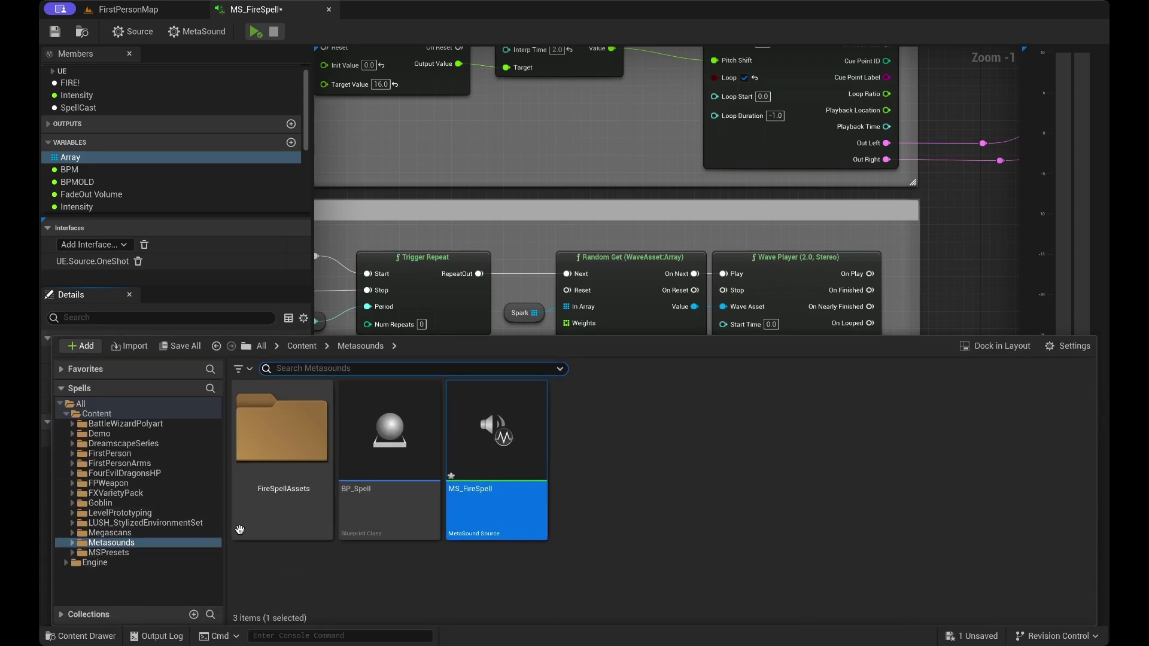
double_click(310, 443)
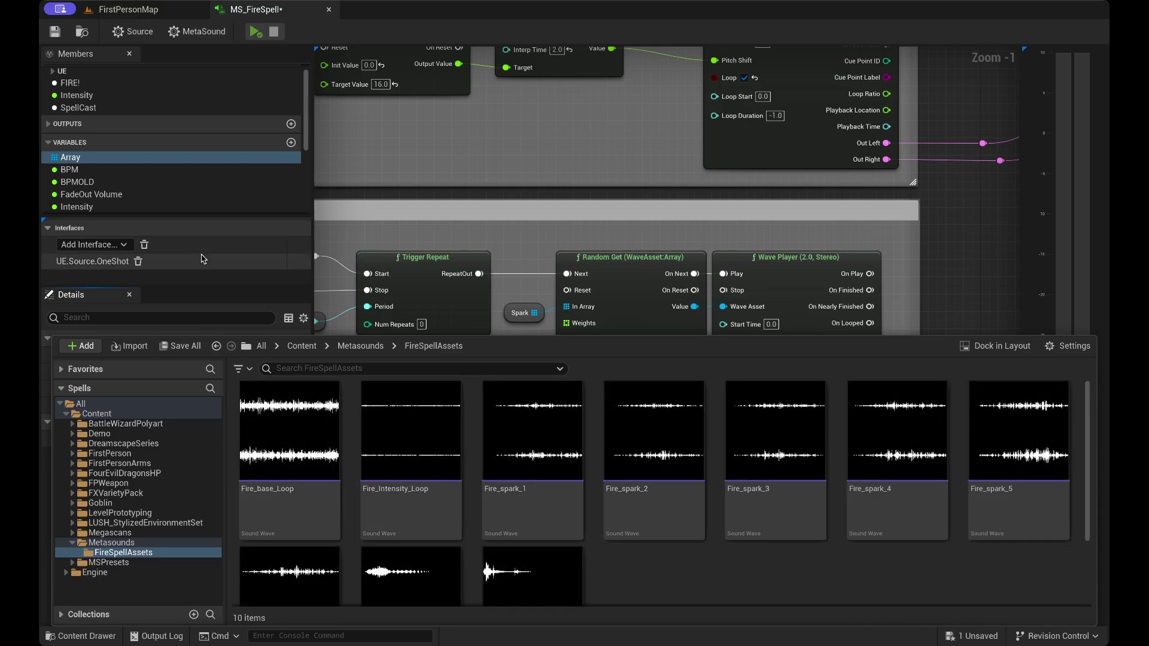
left_click_drag(546, 341, 524, 468)
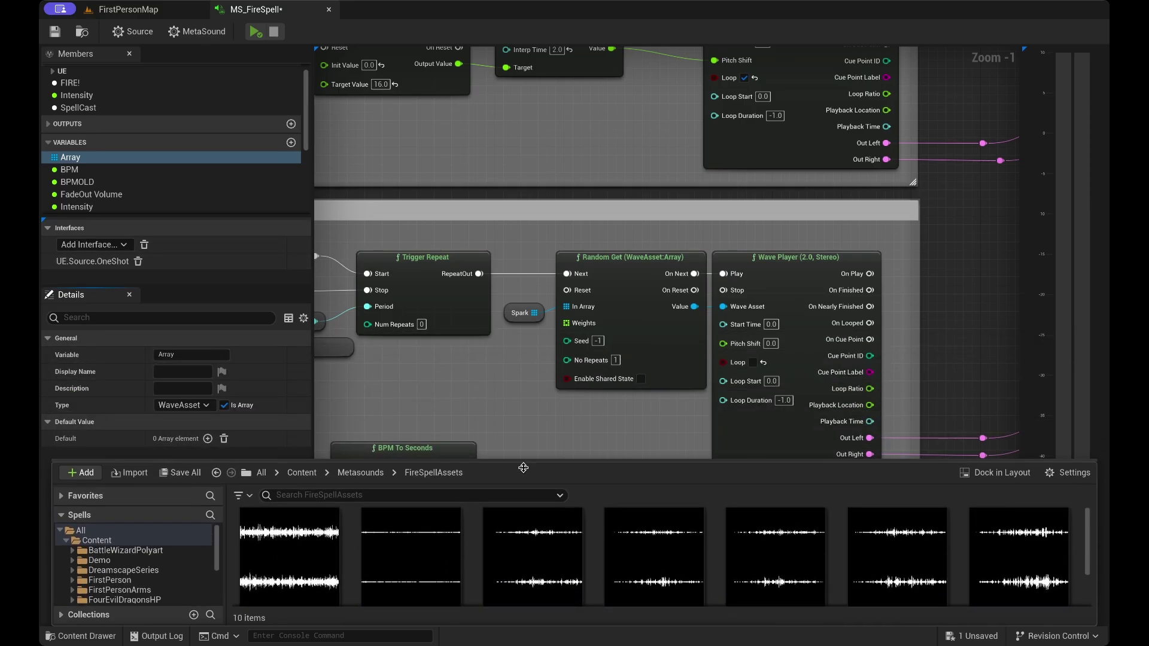
left_click(515, 528)
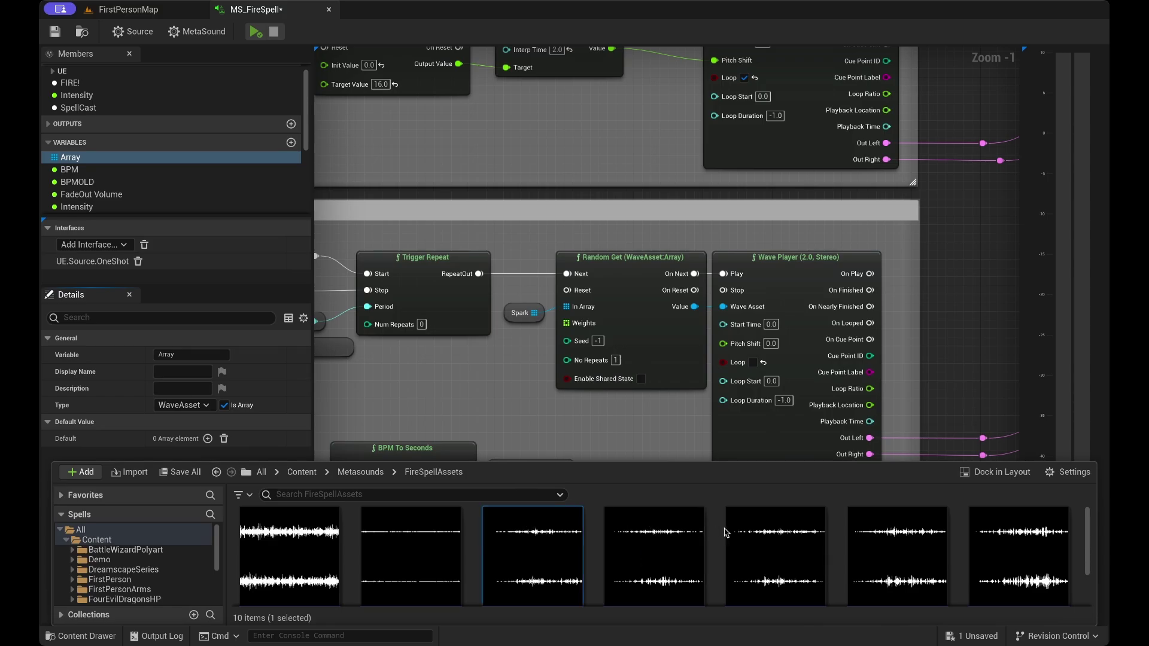
left_click(757, 525, "shift")
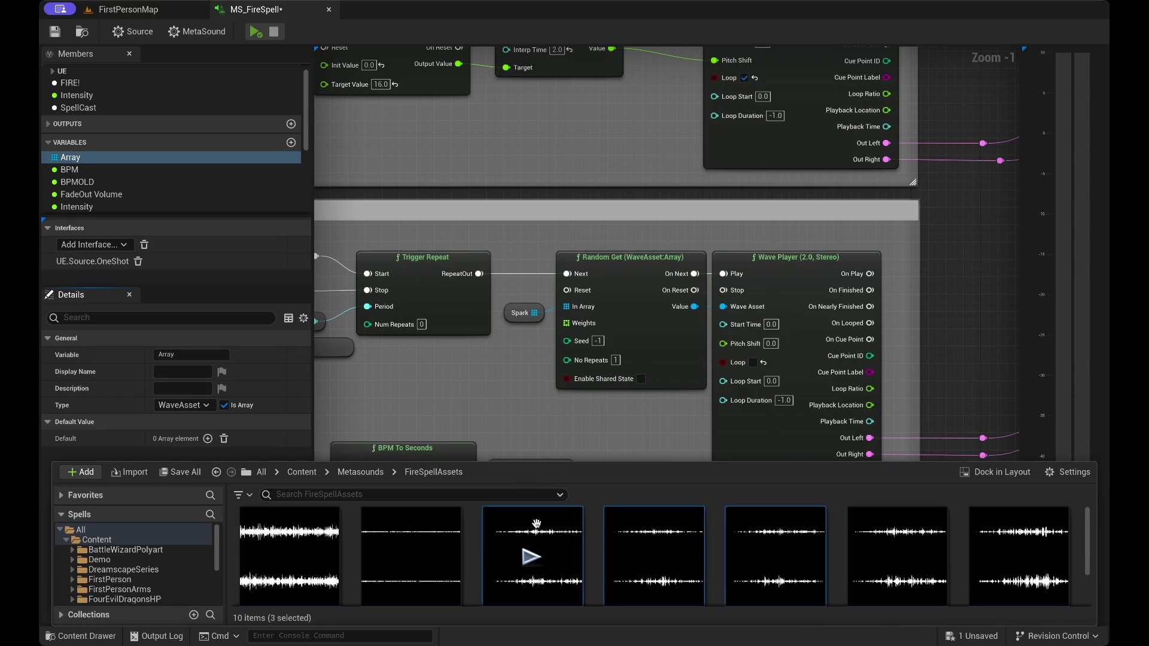
left_click_drag(534, 526, 191, 441)
left_click(67, 637)
left_click(47, 439)
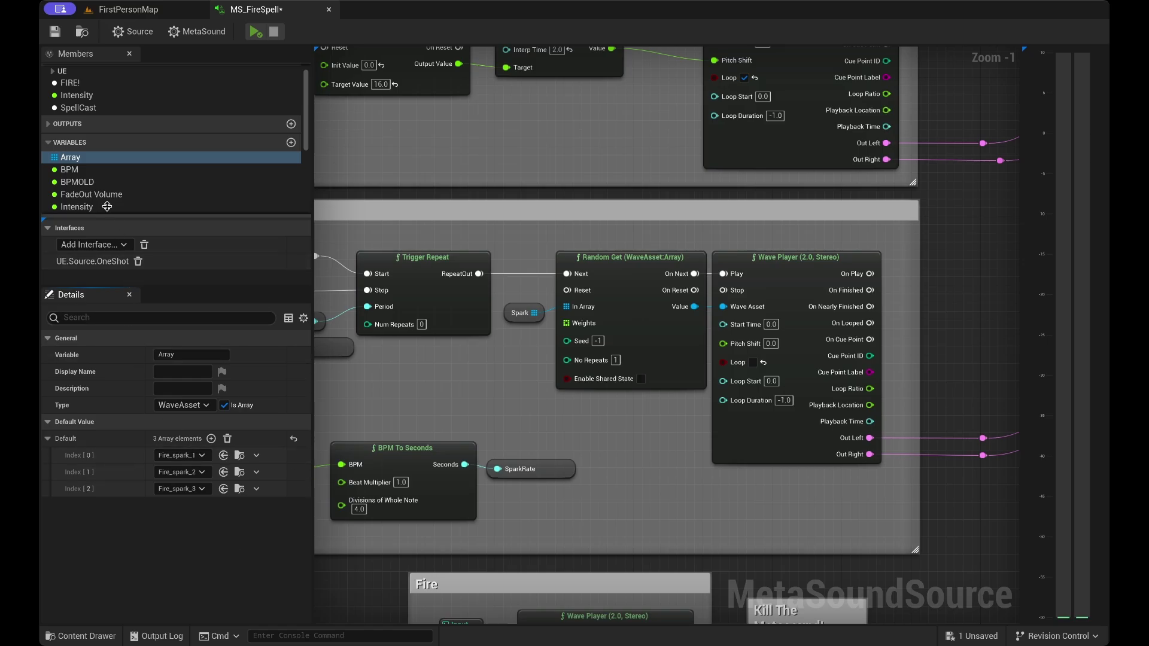
Delete the Array variable from the MetaSound
key("Delete")
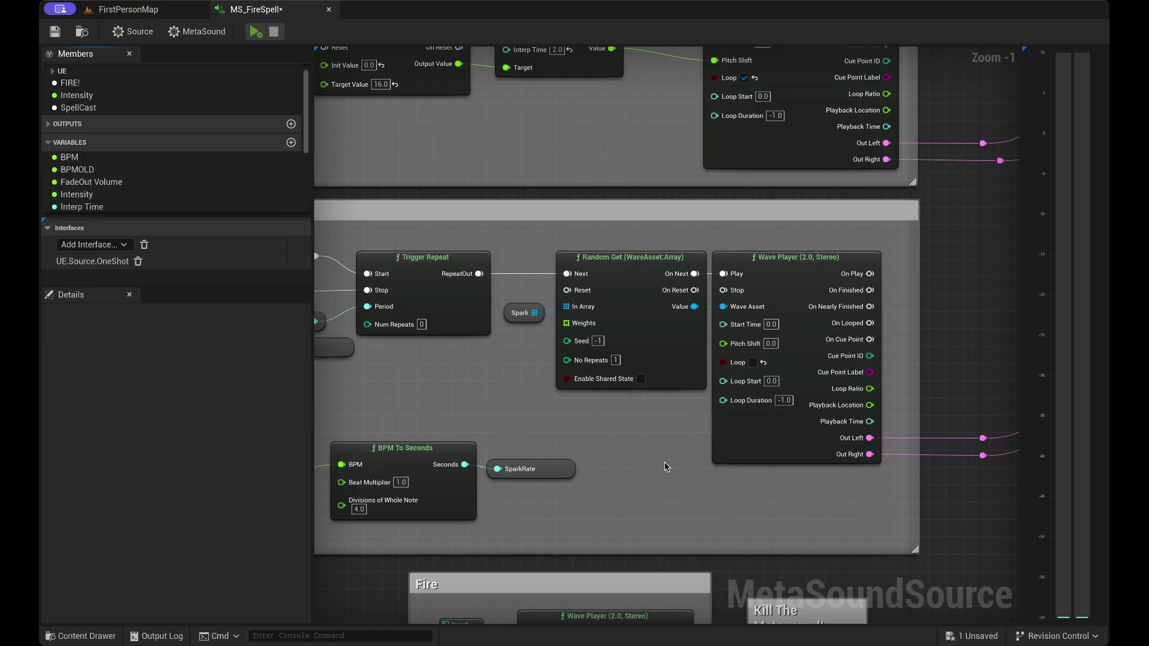
left_click(526, 322)
left_click(526, 398)
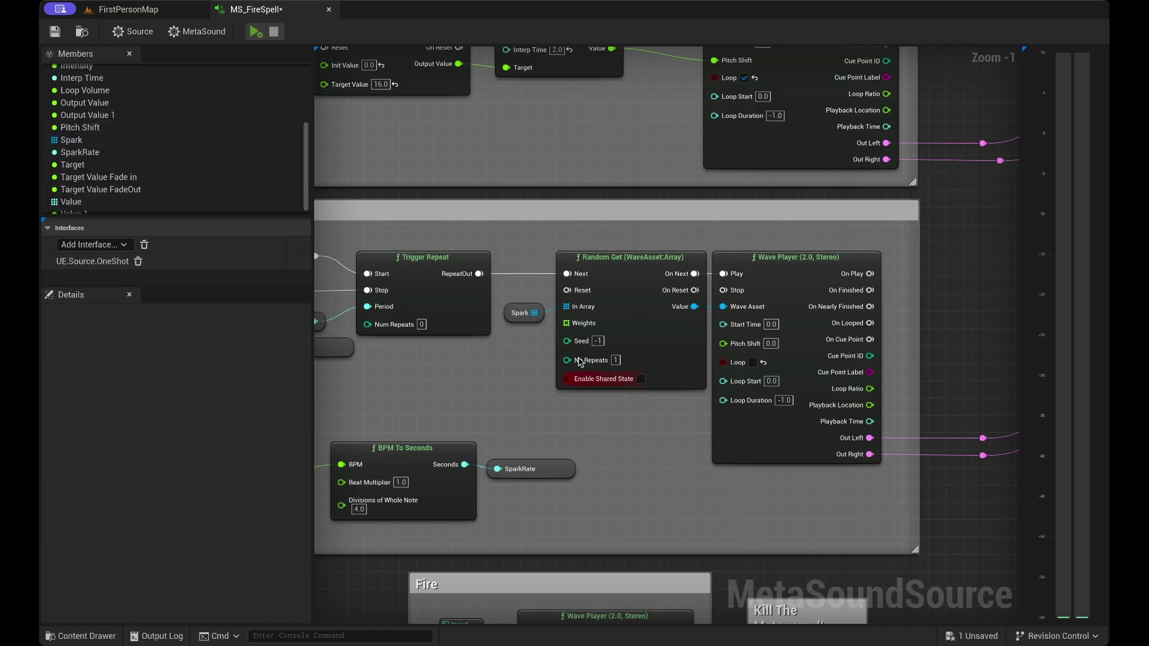
Examine the Random Get node, the Trigger Repeat with its SparkRate period, and the BPM To Seconds node feeding that rate
left_click(627, 296)
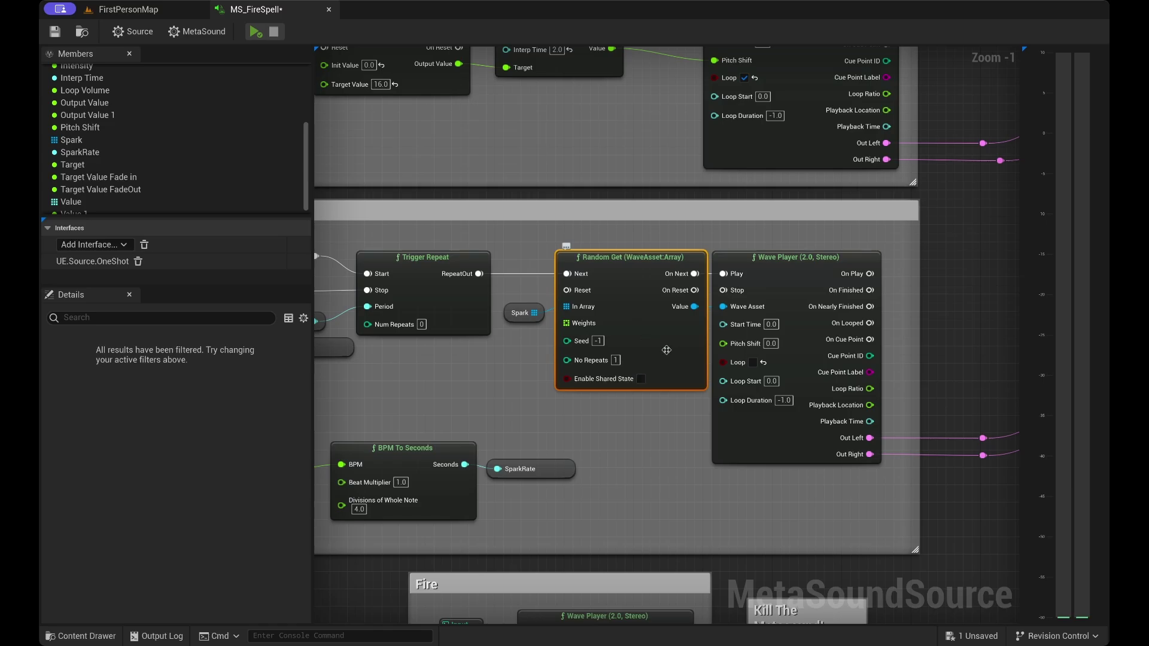
right_click_drag(669, 351, 762, 342)
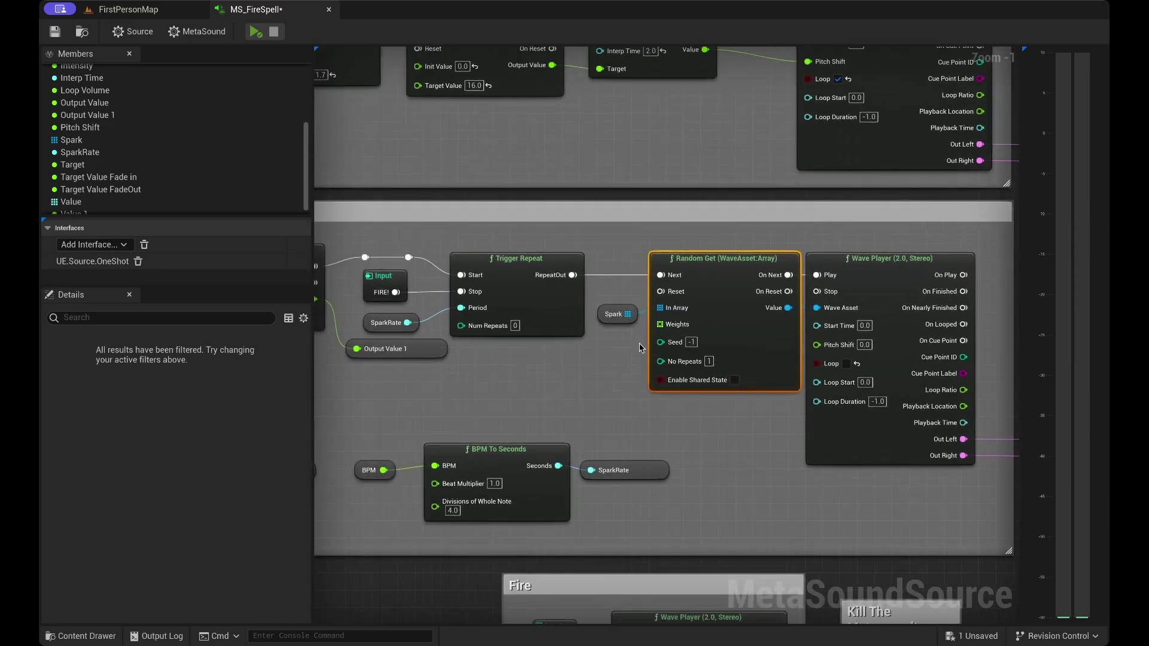
right_click_drag(590, 354, 640, 349)
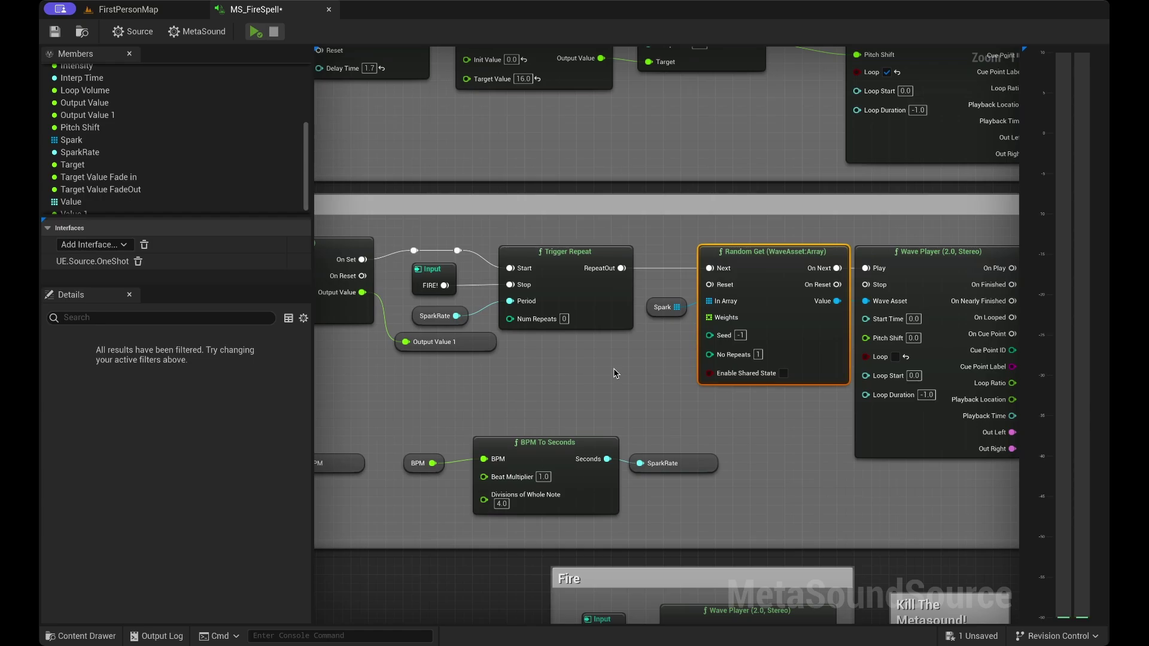
right_click_drag(613, 369, 835, 323)
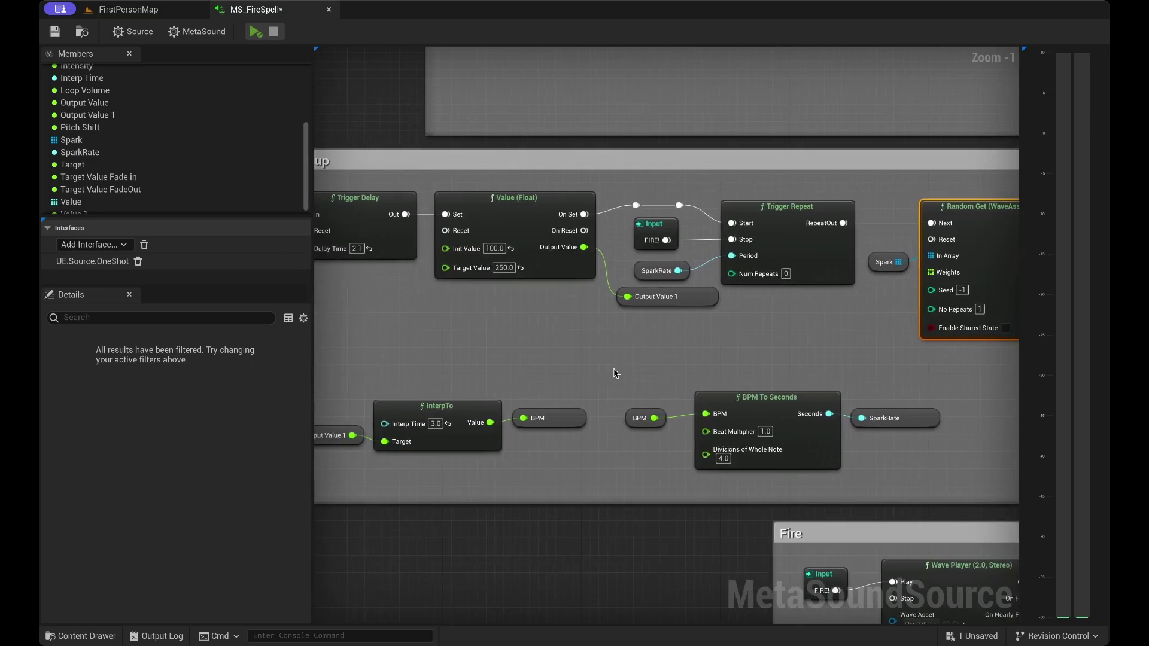
left_click(643, 279)
left_click(753, 377)
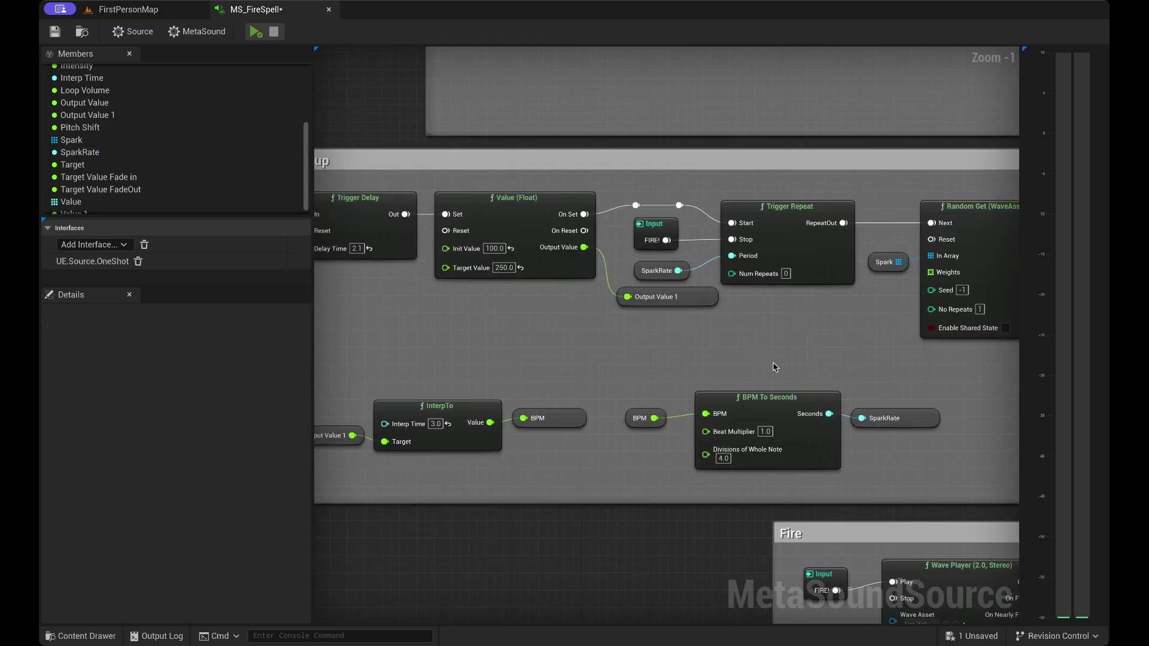
mouse_move(773, 364)
right_mouse_down()
mouse_move(777, 340)
mouse_move(751, 362)
mouse_move(765, 344)
right_mouse_up()
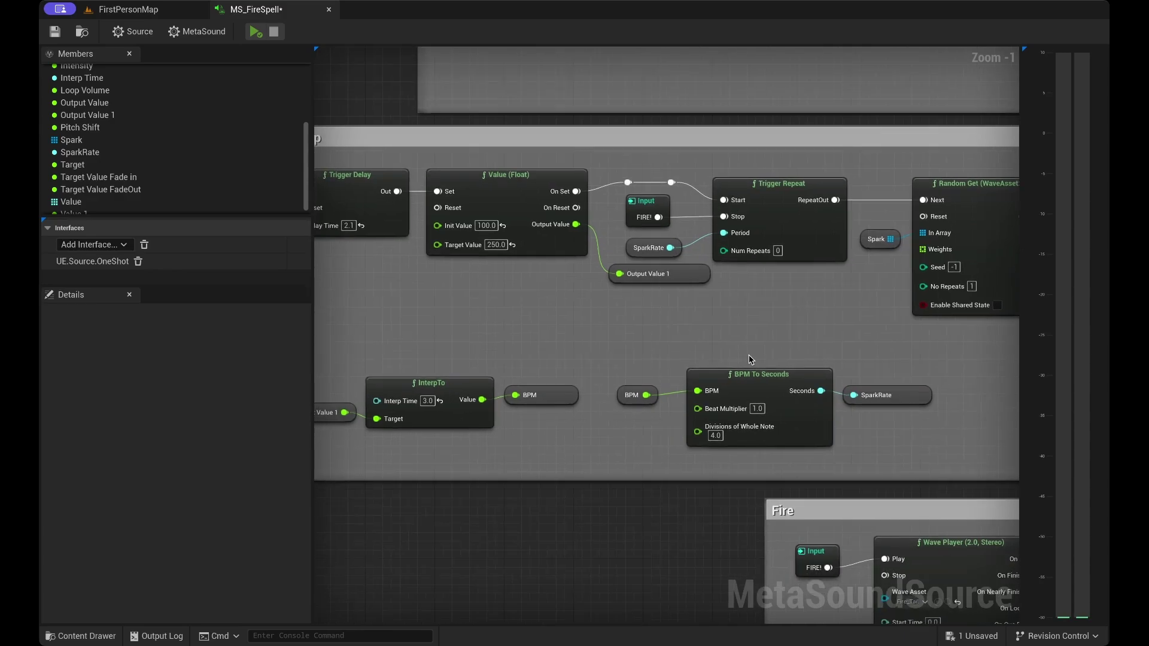
left_click(754, 372)
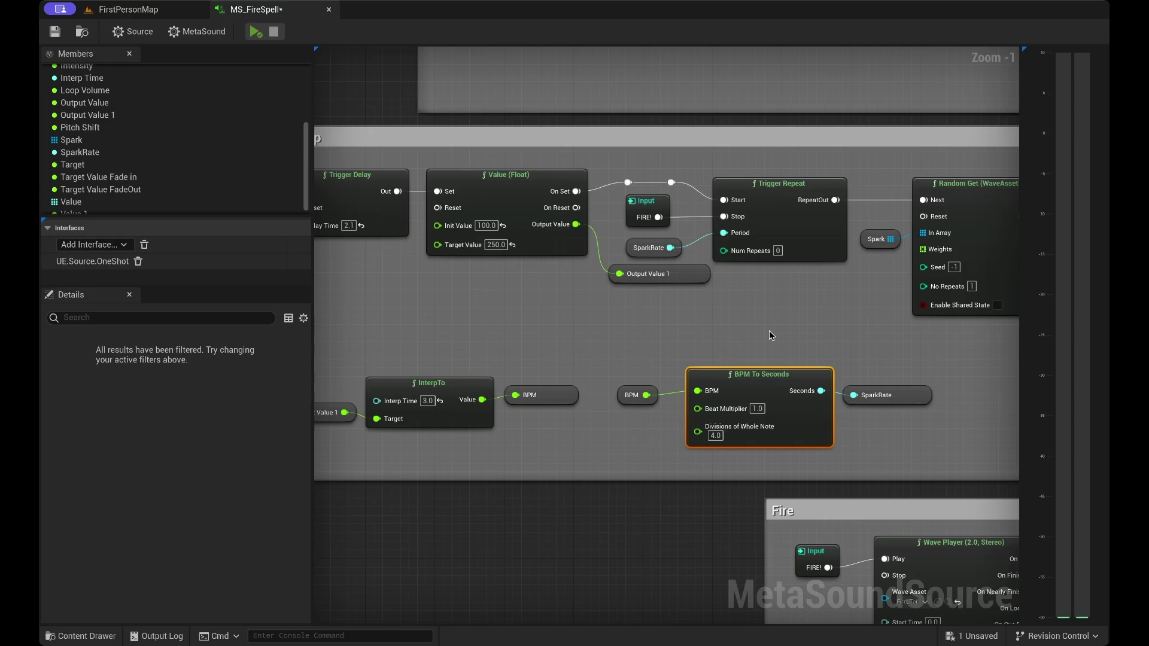
Trace the spark speed-up chain from Value (Float) through InterpTo and BPM To Seconds to Trigger Repeat
scroll(770, 331, "right", 2)
scroll(770, 331, "down", 1)
scroll(769, 331, "left", 2)
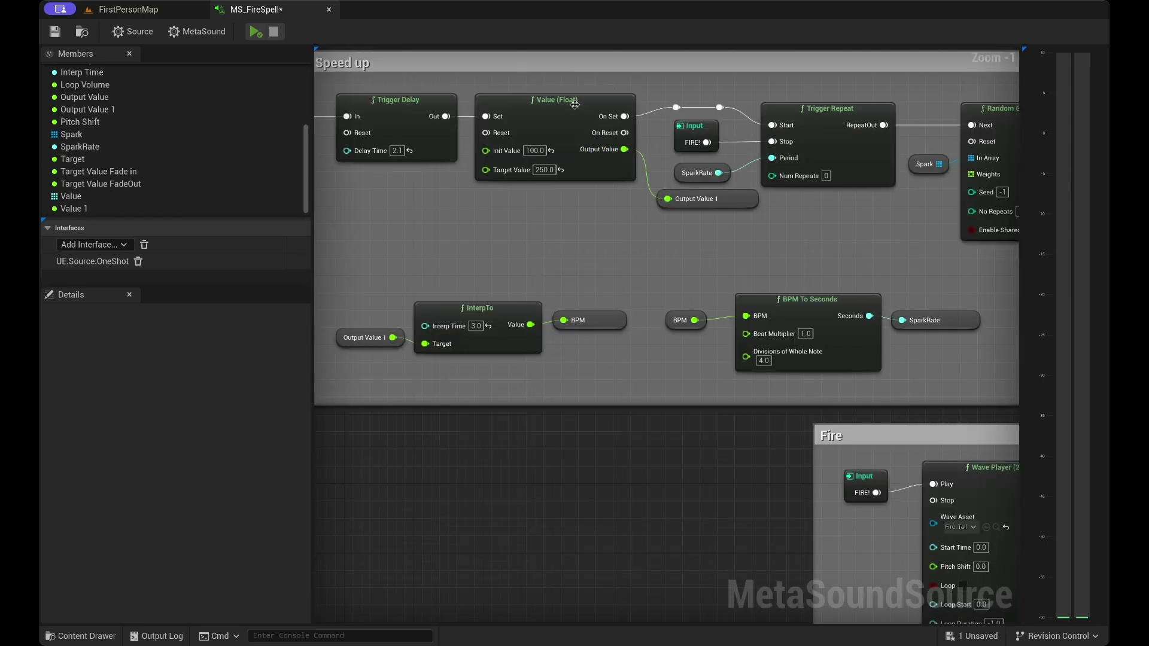
left_click(574, 105)
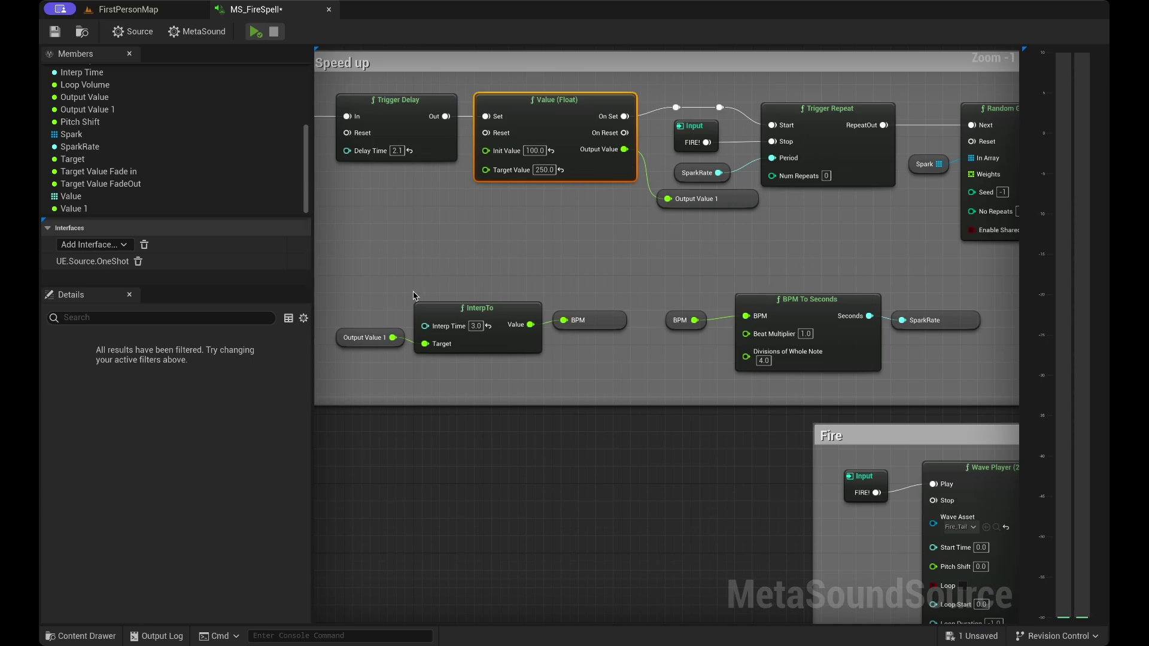
left_click(482, 347)
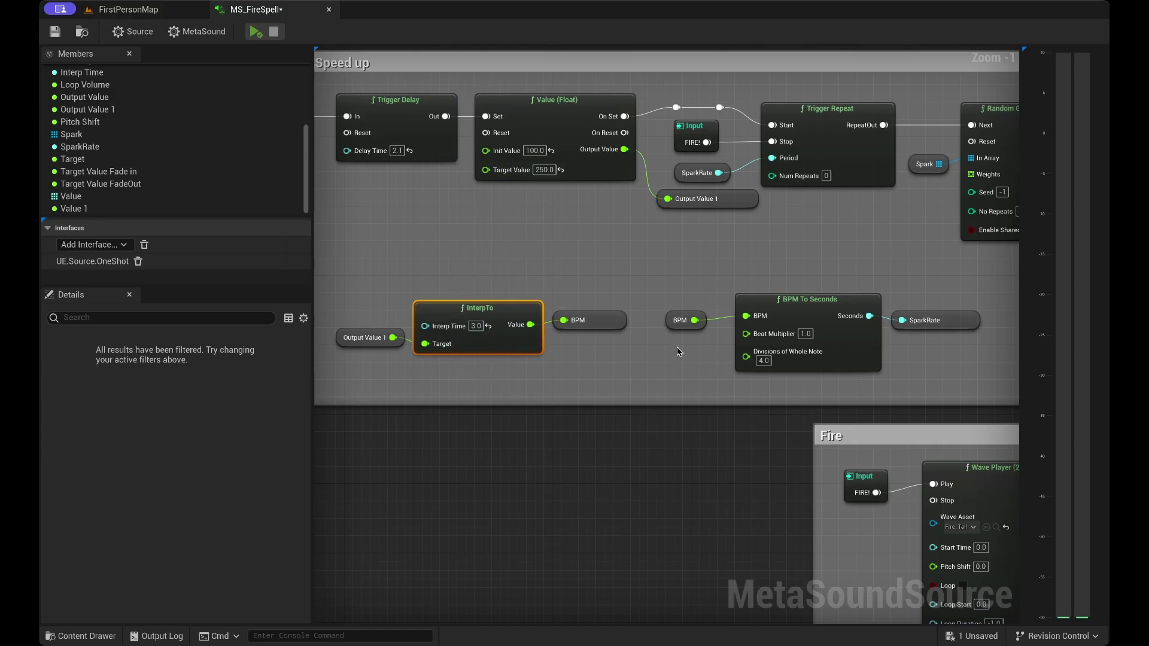
left_click(841, 345)
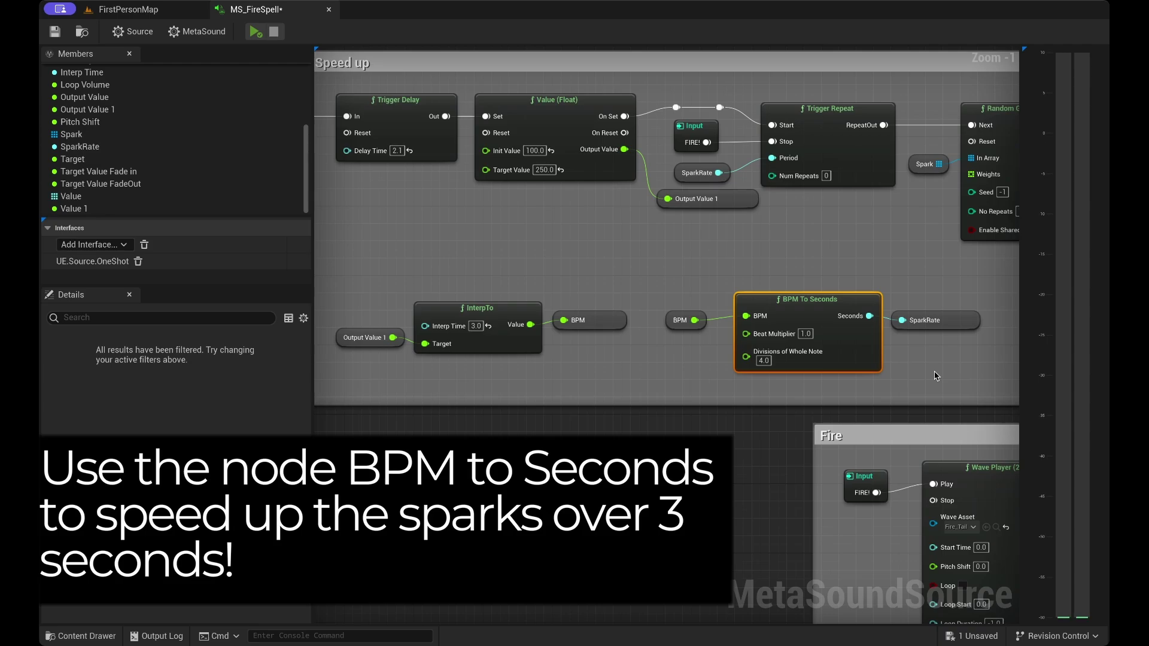
left_click(827, 104)
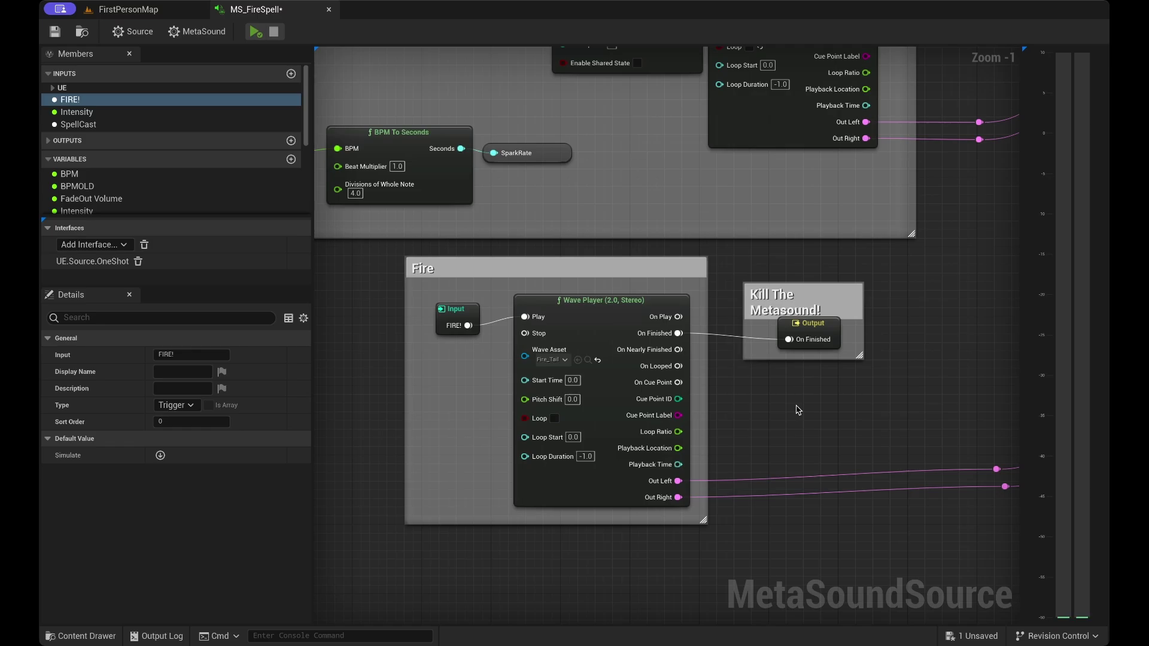
Trace where the FIRE! input stops other sounds, from the spark Trigger Repeat to the Start group's wave player
scroll(797, 410, "up", 5)
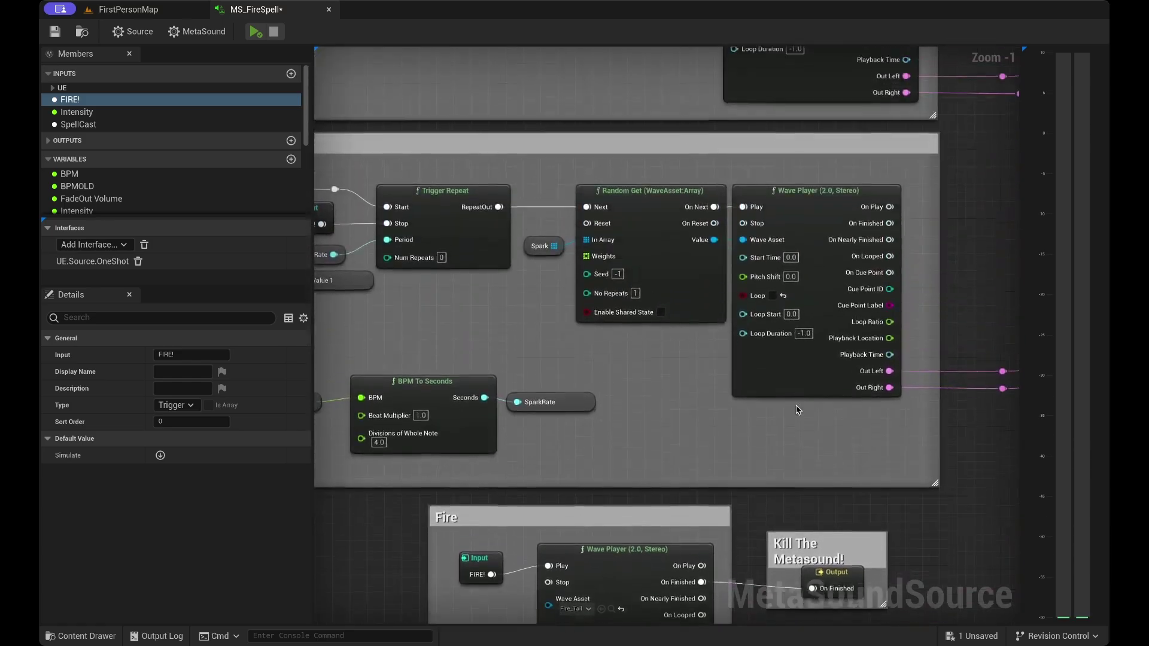
scroll(796, 407, "left", 5)
scroll(796, 406, "left", 4)
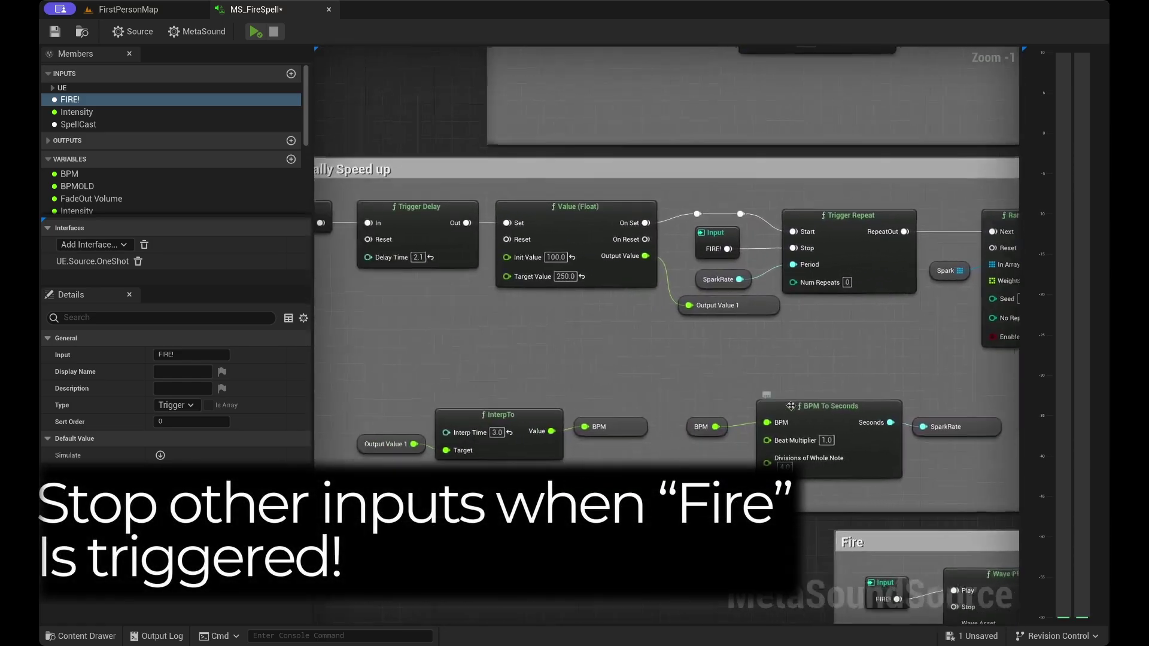
scroll(793, 409, "up", 1)
scroll(793, 410, "right", 6)
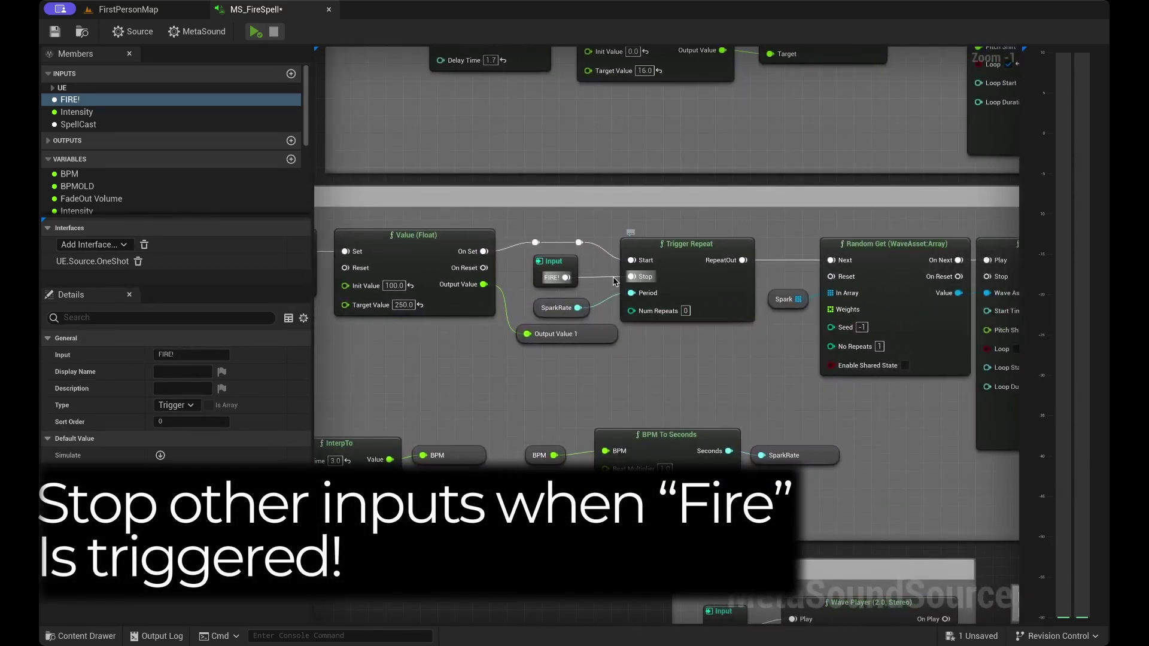
scroll(733, 303, "up", 10)
scroll(735, 309, "up", 5)
scroll(735, 309, "right", 3)
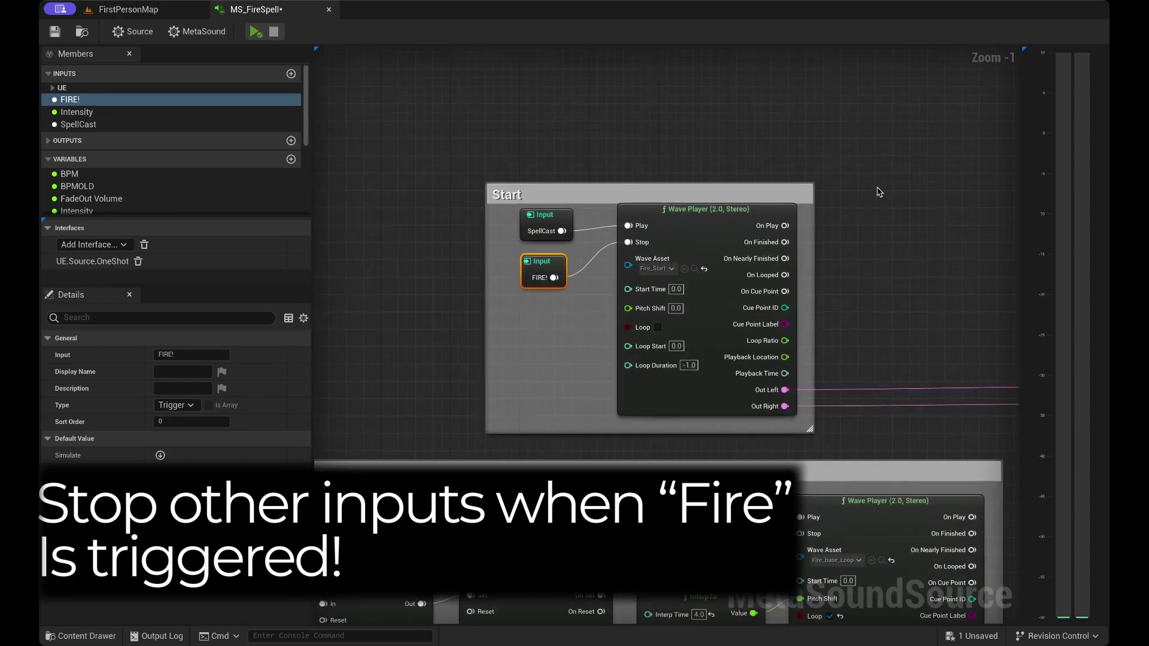
Examine the play and stop connections of the wave players in the Loop Base and Intensity Loop groups
scroll(878, 191, "down", 6)
scroll(877, 191, "left", 4)
scroll(876, 188, "right", 6)
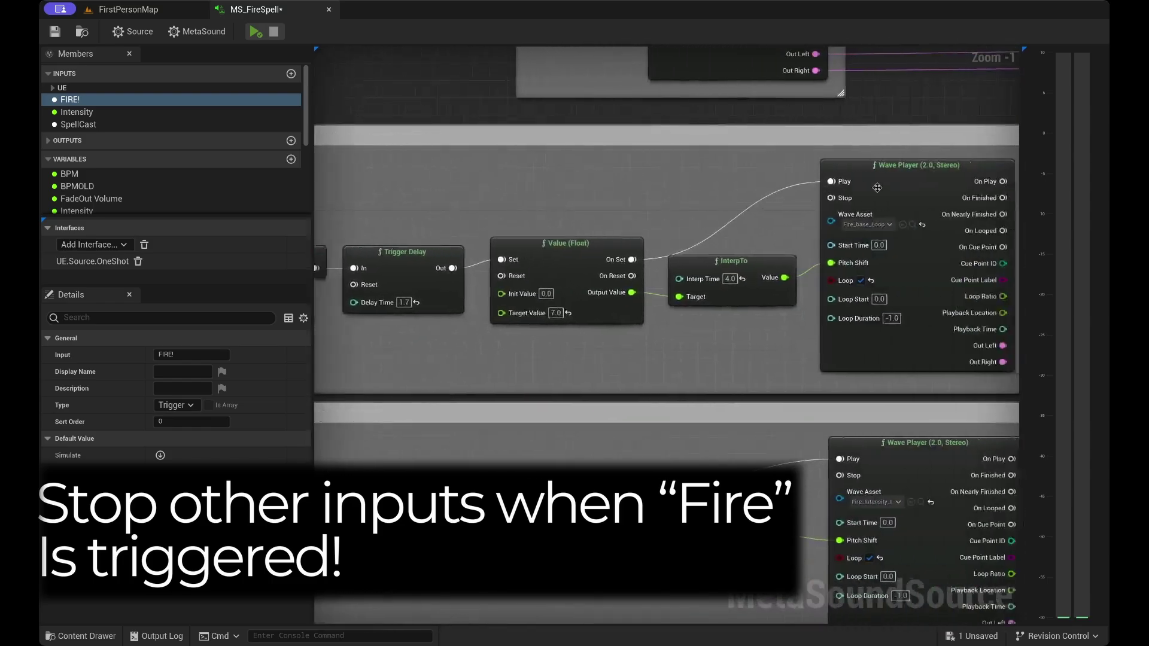
scroll(697, 205, "down", 1)
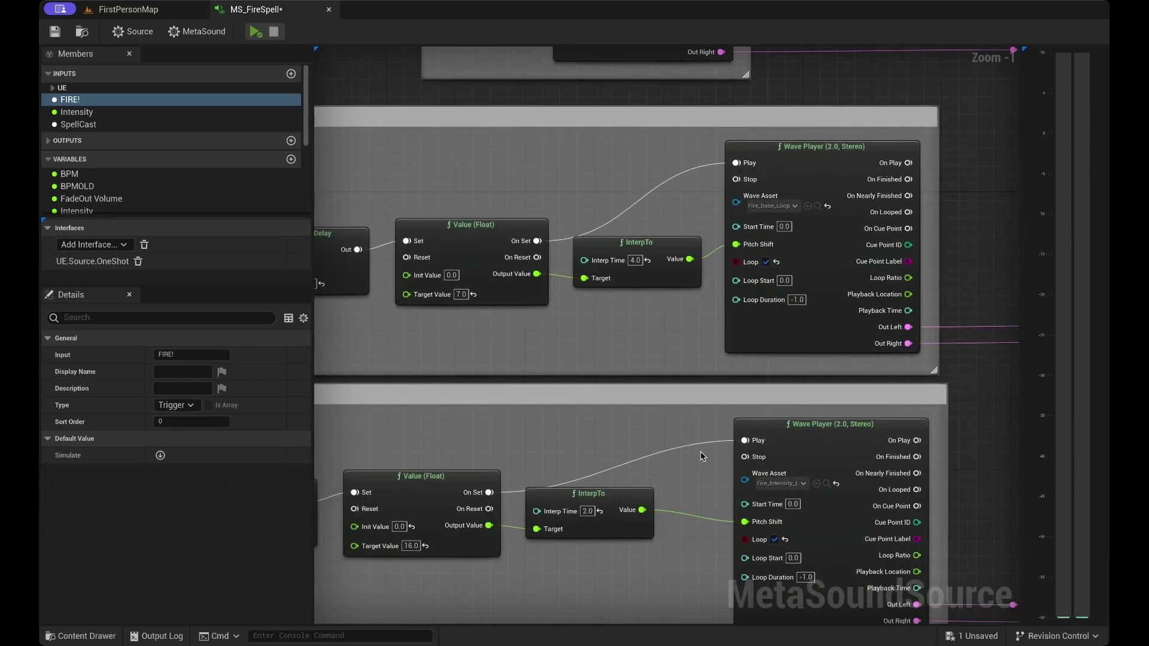
scroll(700, 447, "left", 4)
scroll(700, 447, "right", 16)
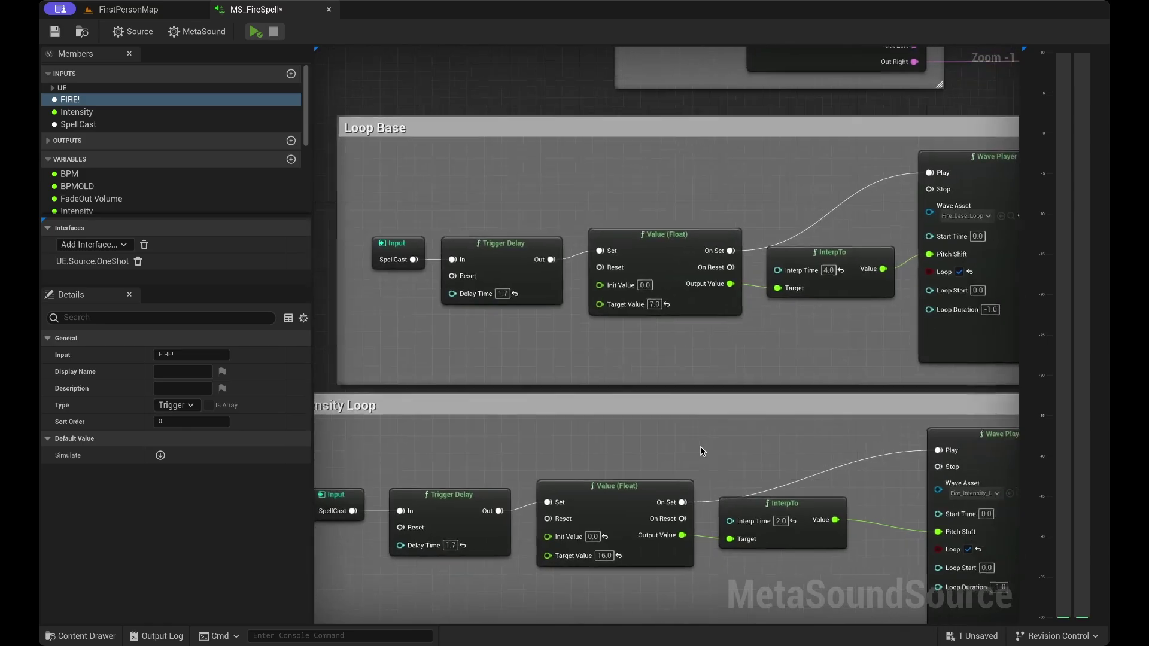
Examine the Fade In Loop group and the group routing the fade-in and fade-out values to Loop Volume
scroll(700, 447, "up", 5)
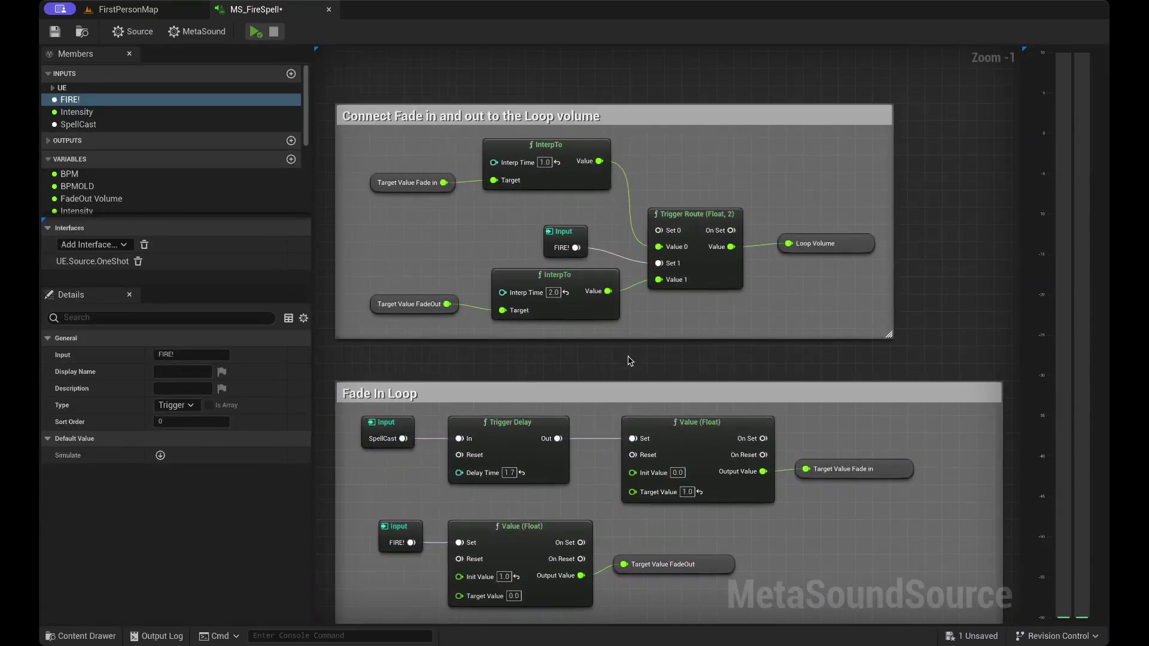
left_click(630, 361)
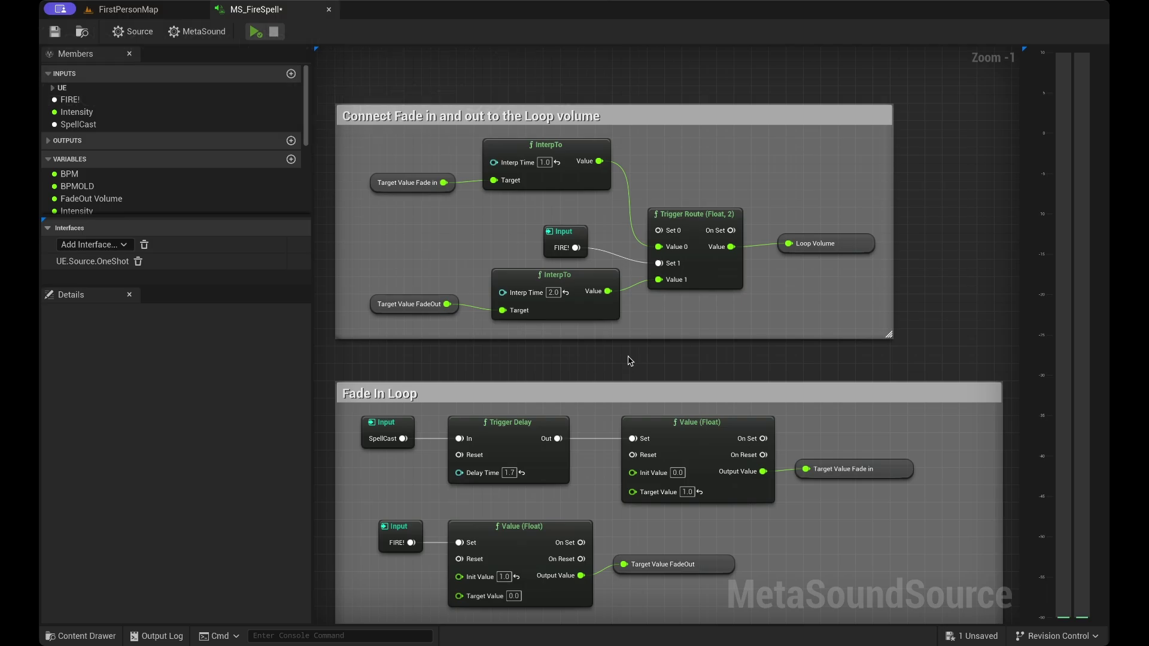
right_click_drag(628, 357, 624, 291)
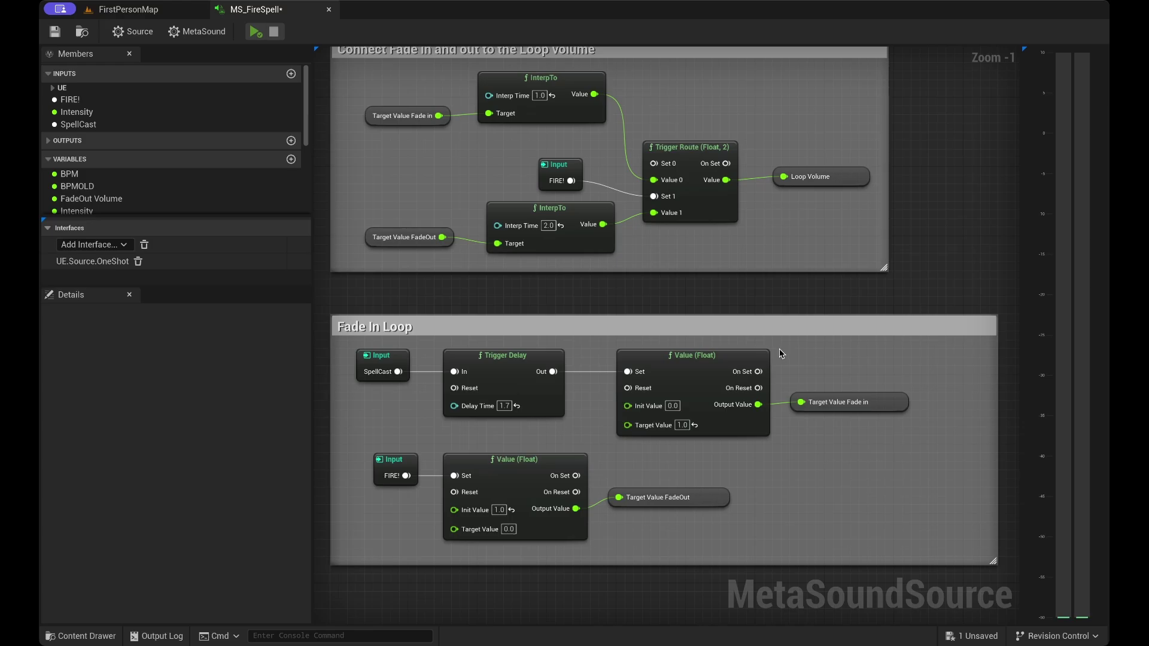
Trace how SpellCast reaches Target Value Fade in through Trigger Delay and Value (Float) in the Fade In Loop group
right_click_drag(759, 420, 768, 330)
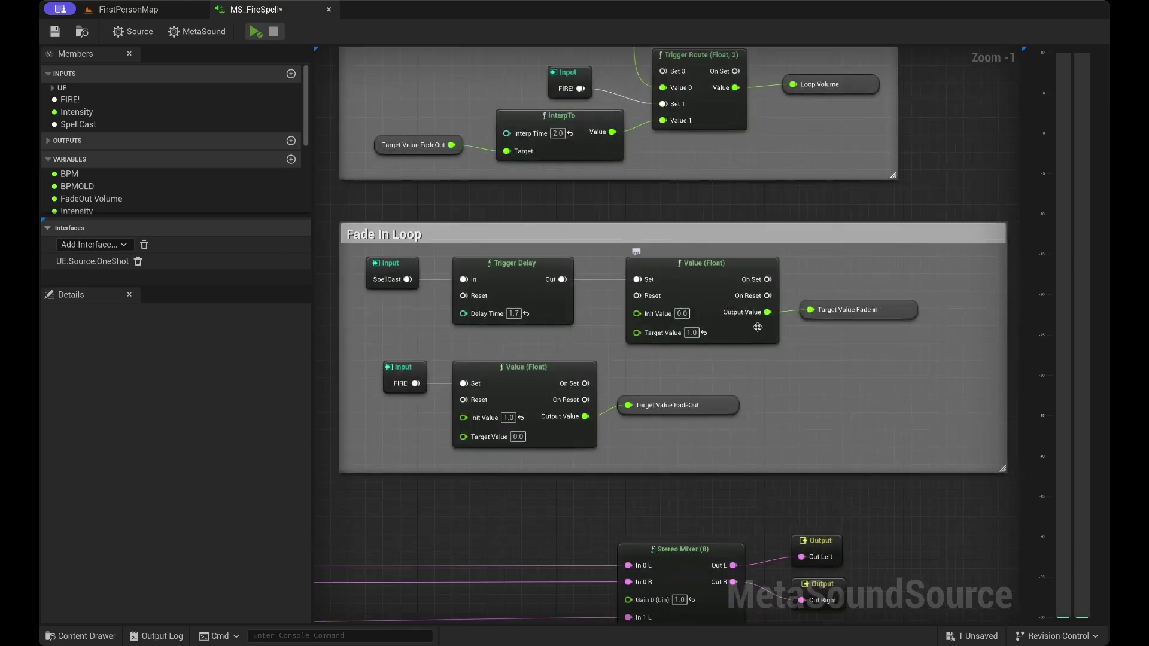
left_click(892, 318)
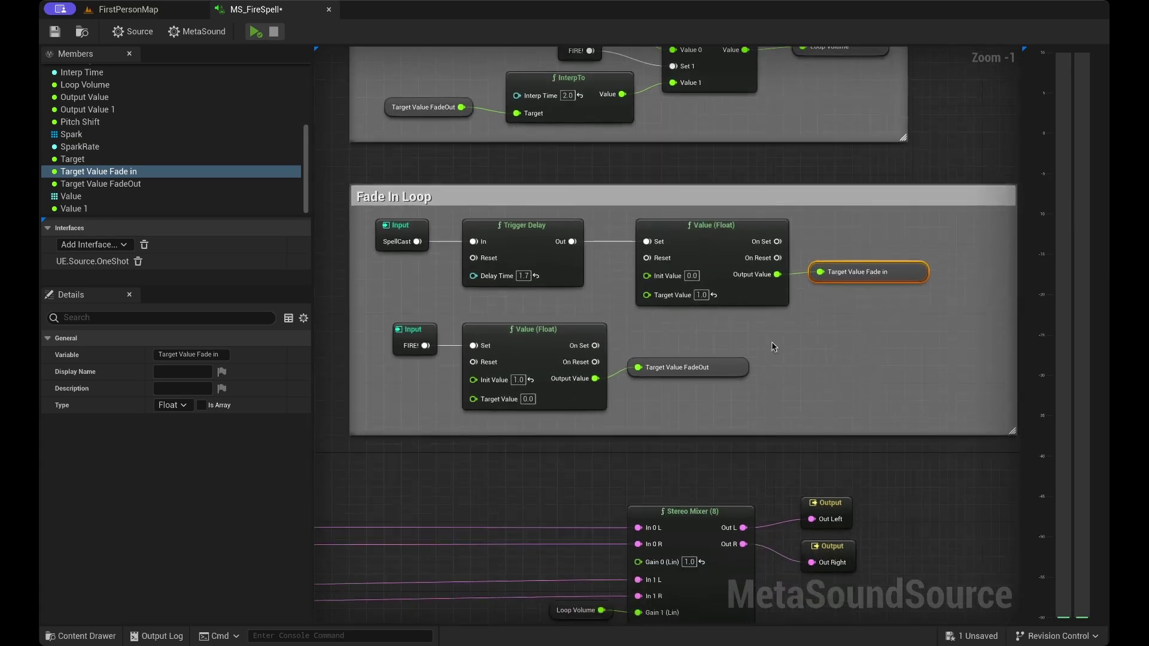
left_click(781, 406)
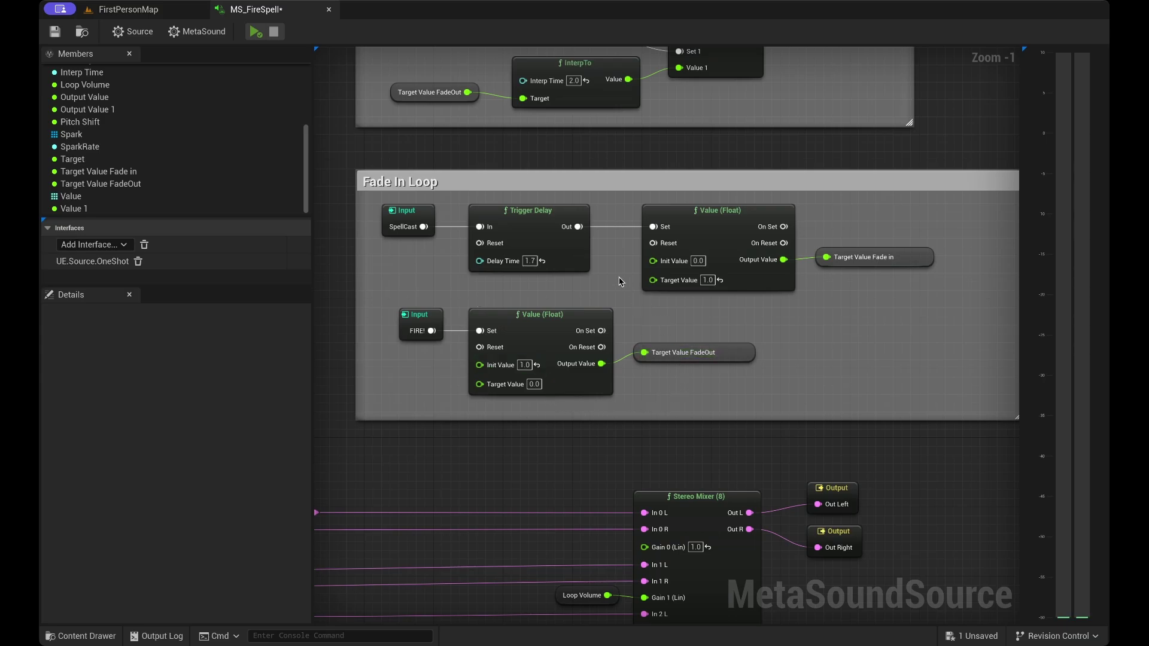
scroll(602, 289, "up", 1)
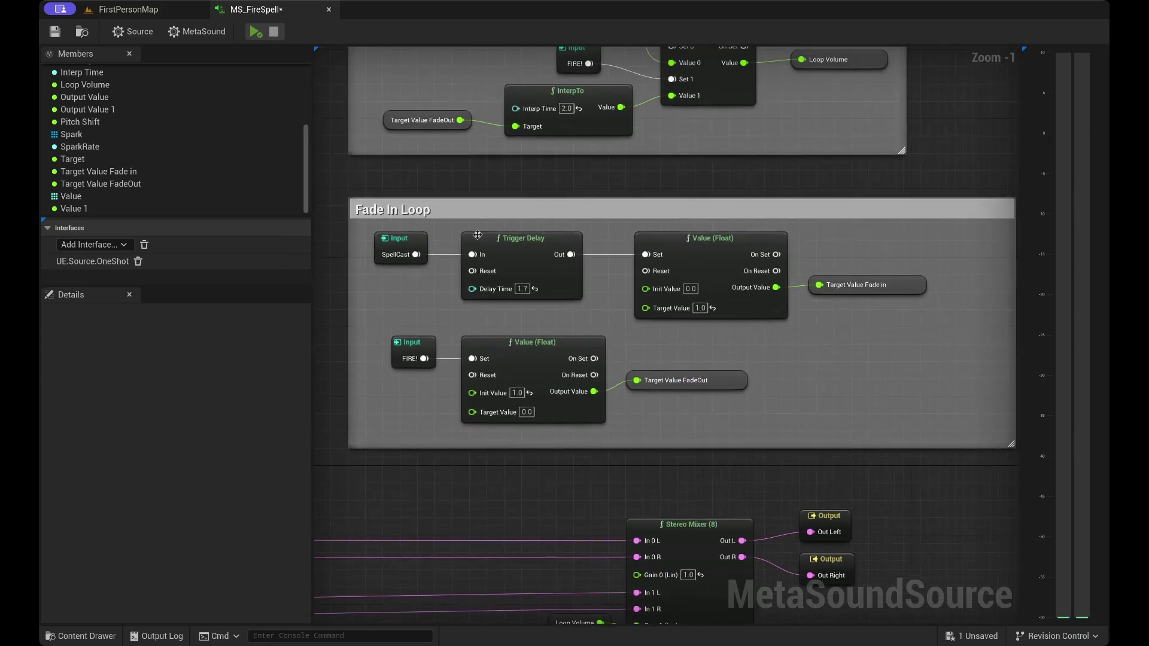
left_click(412, 240)
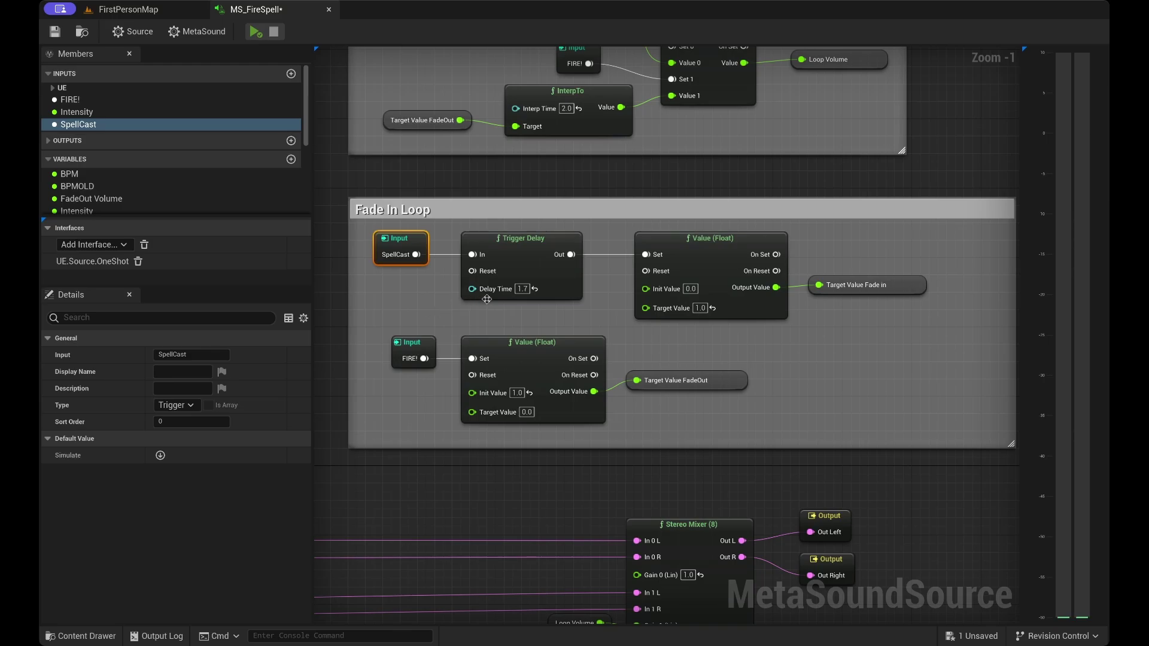
scroll(525, 305, "up", 4)
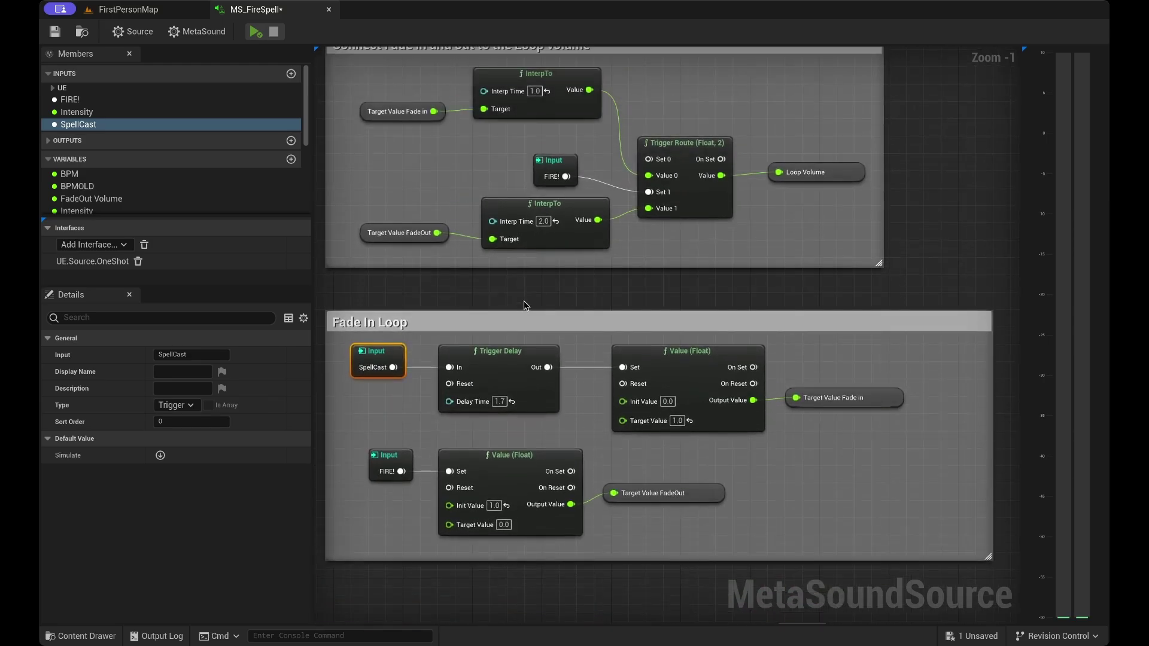
scroll(525, 306, "down", 1)
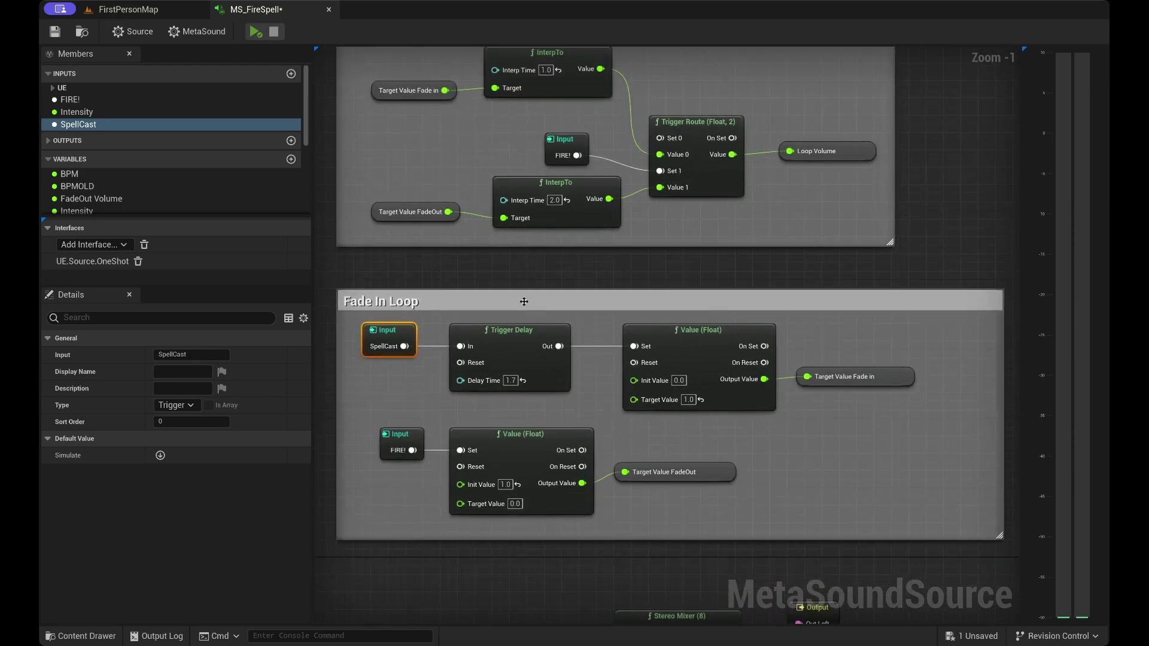
Trace the fade-in and fade-out target values through the InterpTo nodes and the FIRE!-driven Trigger Route to Loop Volume
left_click(895, 381)
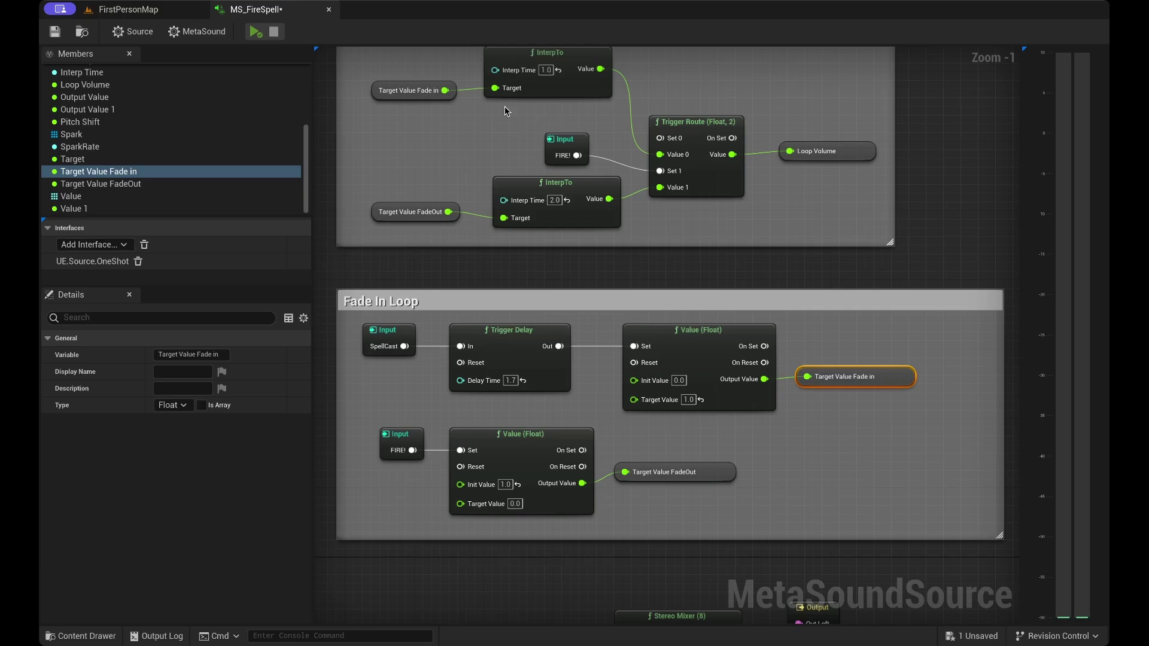
scroll(417, 128, "up", 2)
left_click(413, 140)
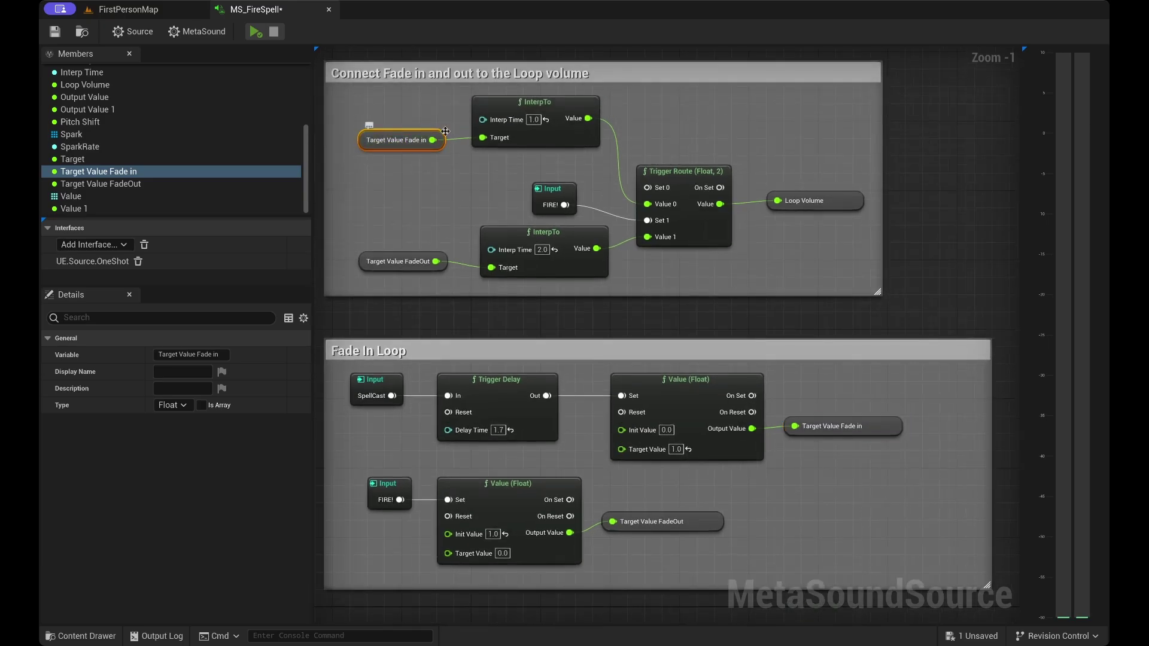
left_click(528, 139)
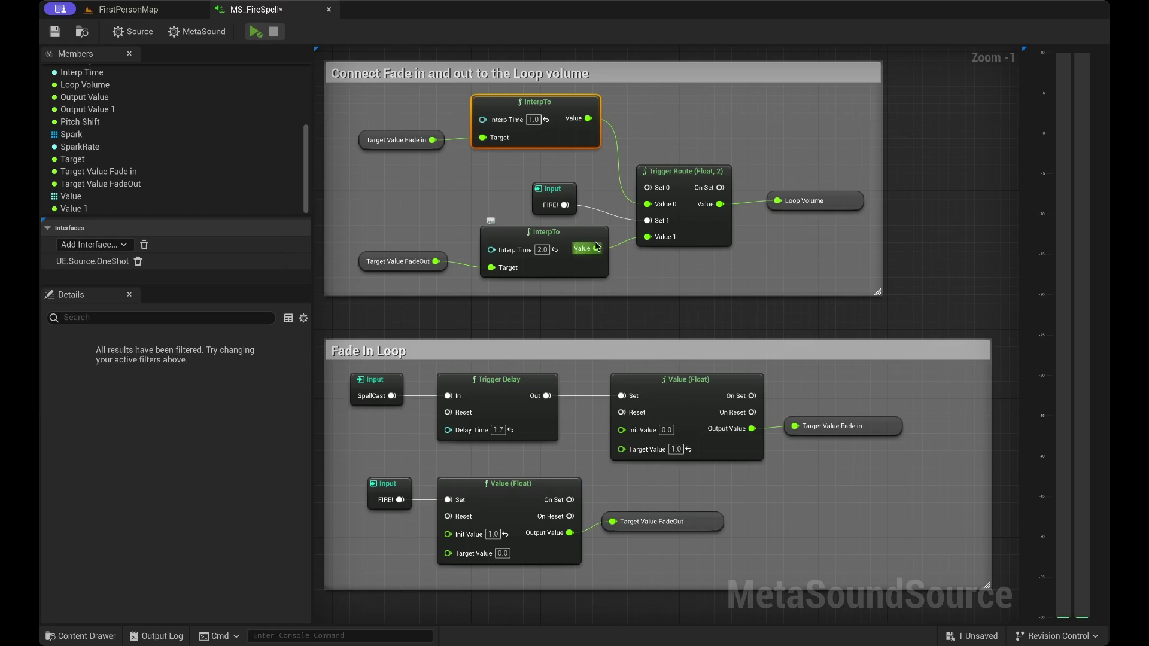
left_click(553, 193)
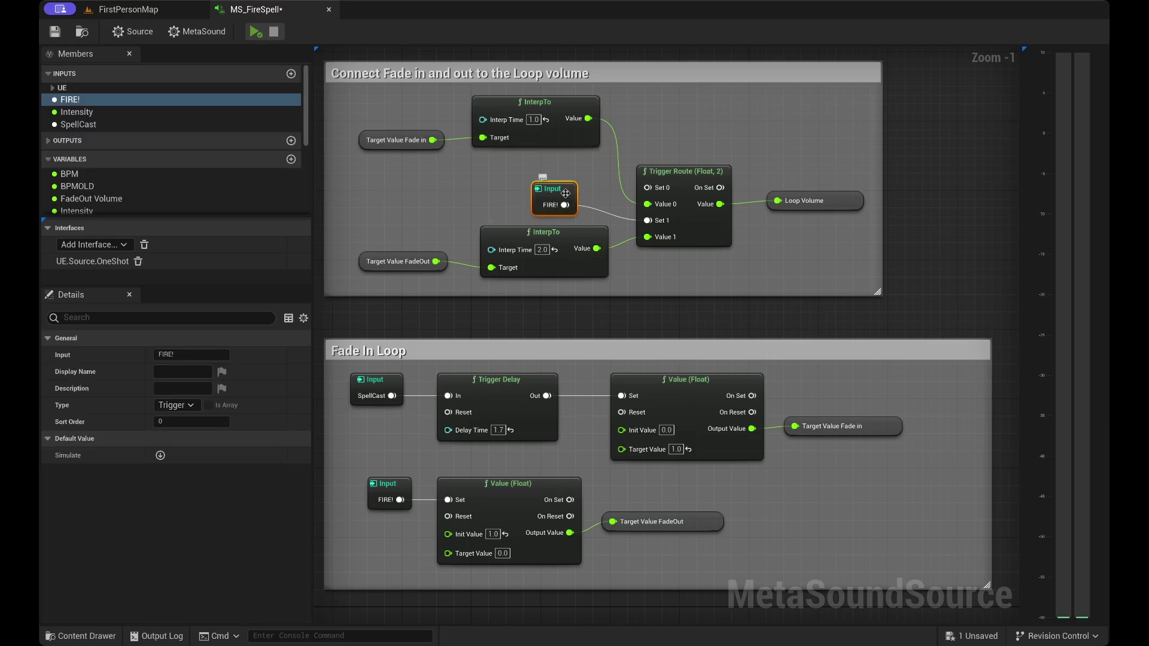
left_click(389, 489)
right_click_drag(670, 542, 665, 641)
left_click(854, 296)
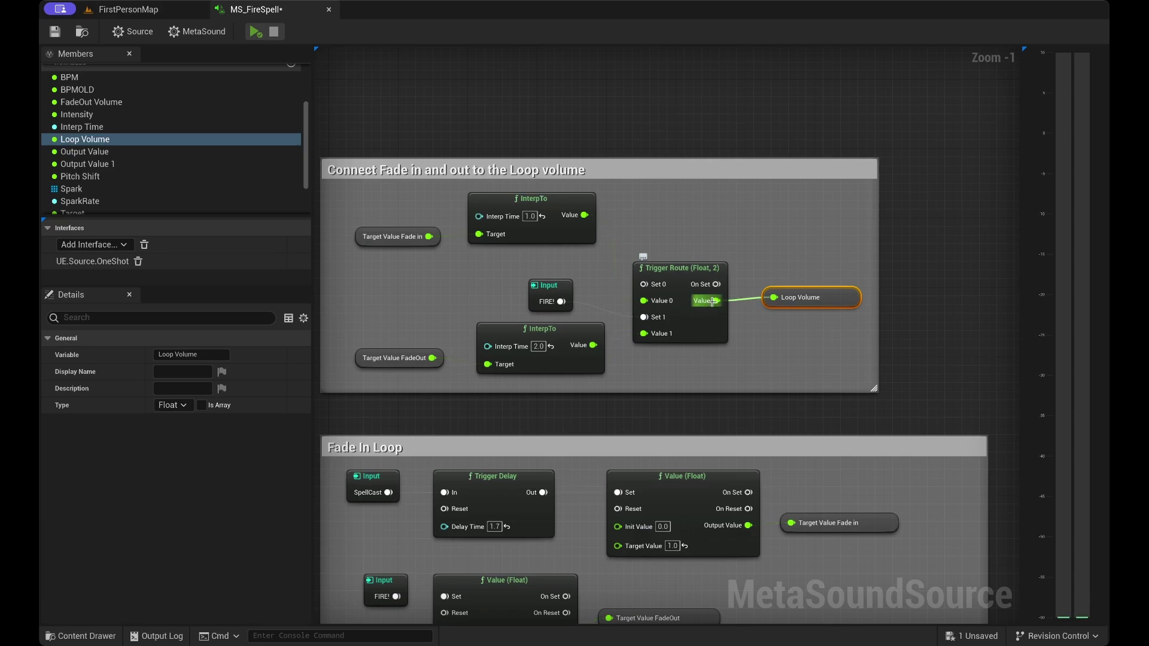
Promote the Trigger Route node's Value output to a graph variable and delete the resulting variable node
left_click_drag(712, 301, 776, 231)
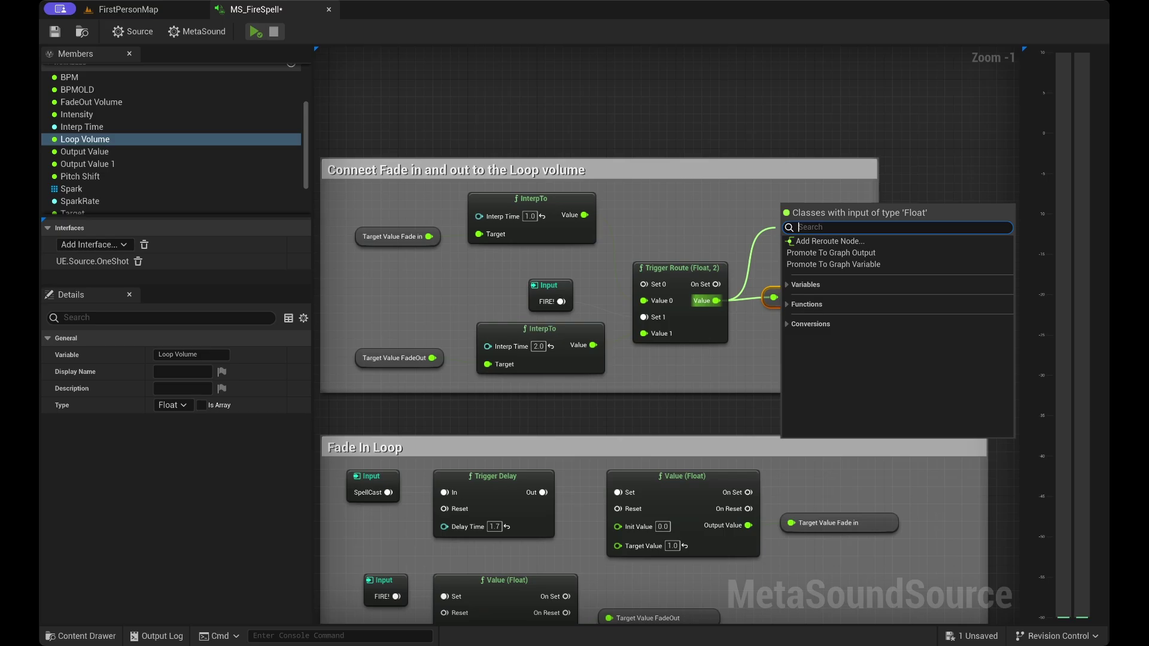
left_click(833, 264)
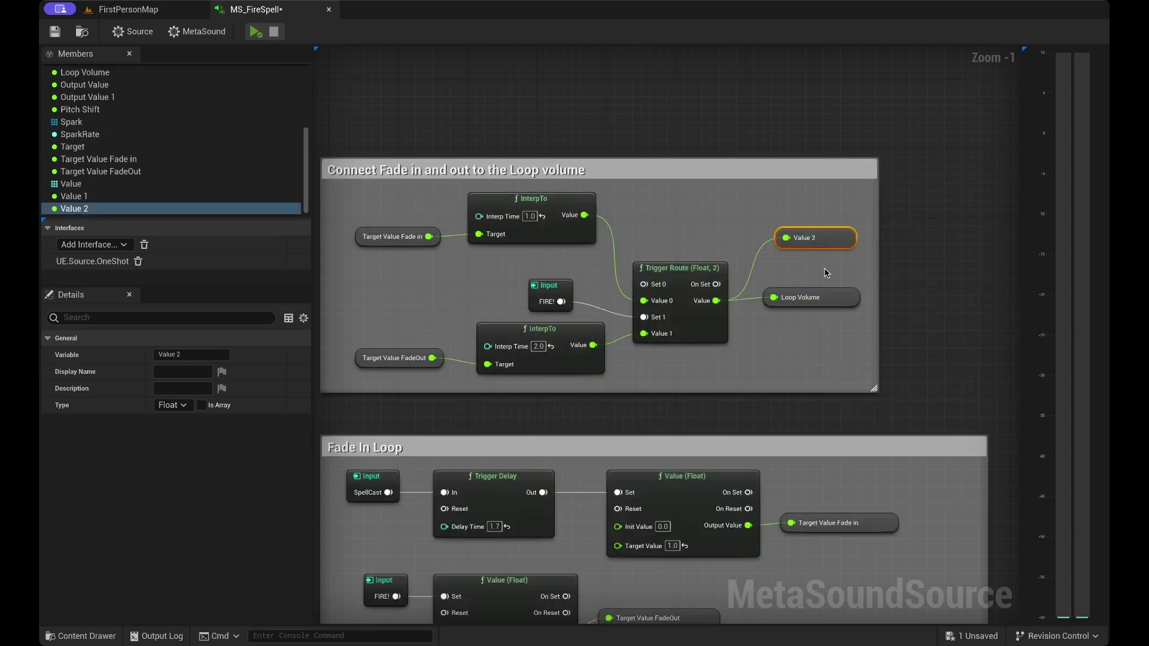
key("Delete")
Switch to the FirstPersonMap level blueprint and move the R key event out to the left of the Play Metasound group
right_click_drag(826, 272, 900, 0)
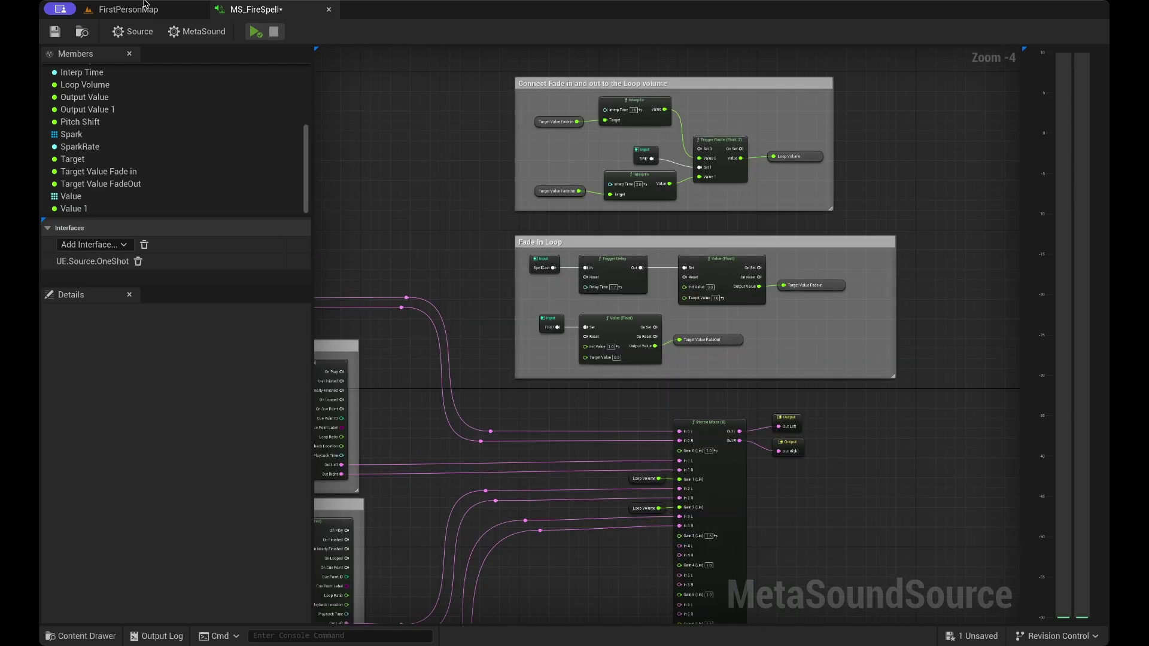
left_click(145, 6)
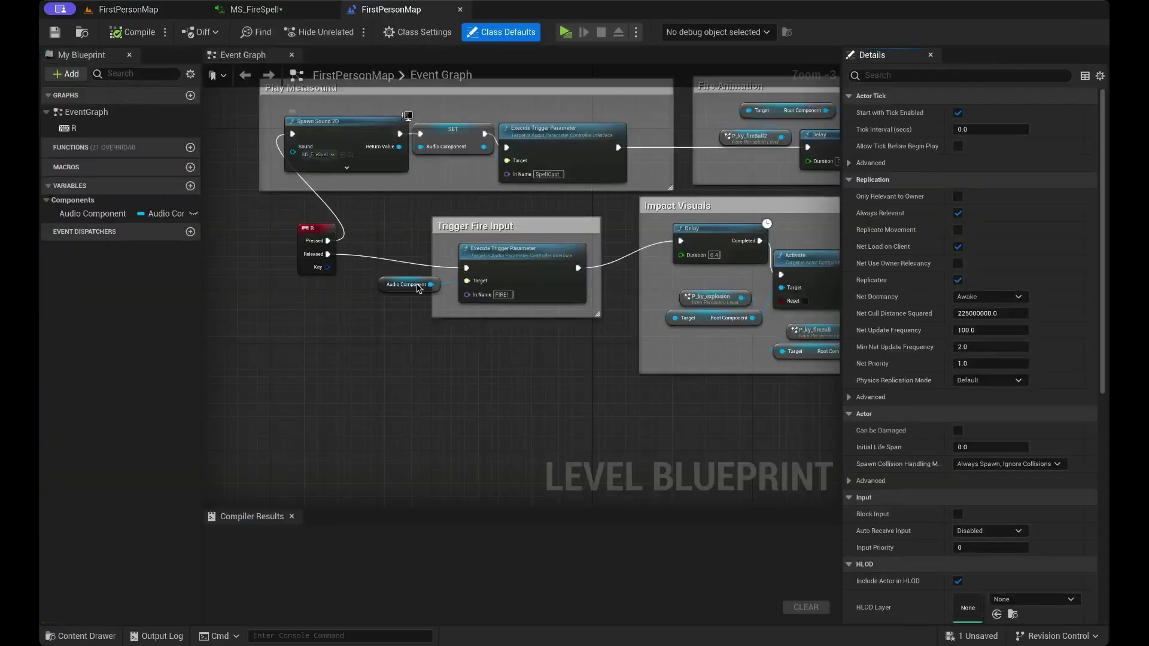
scroll(448, 377, "up", 2)
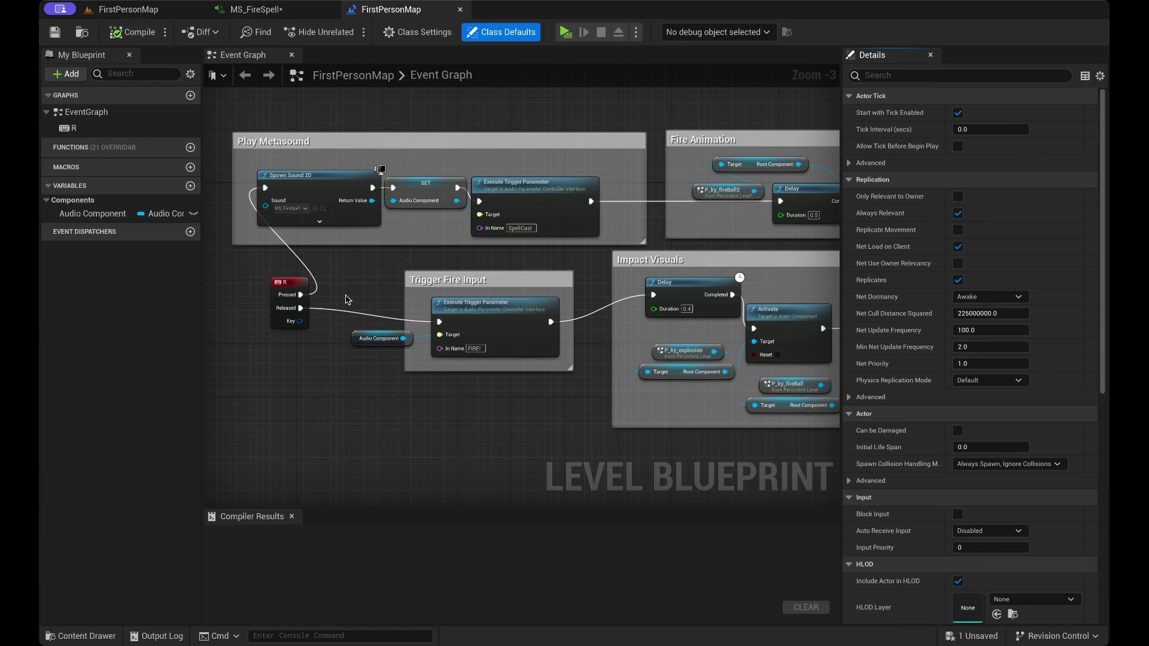
scroll(323, 370, "right", 2)
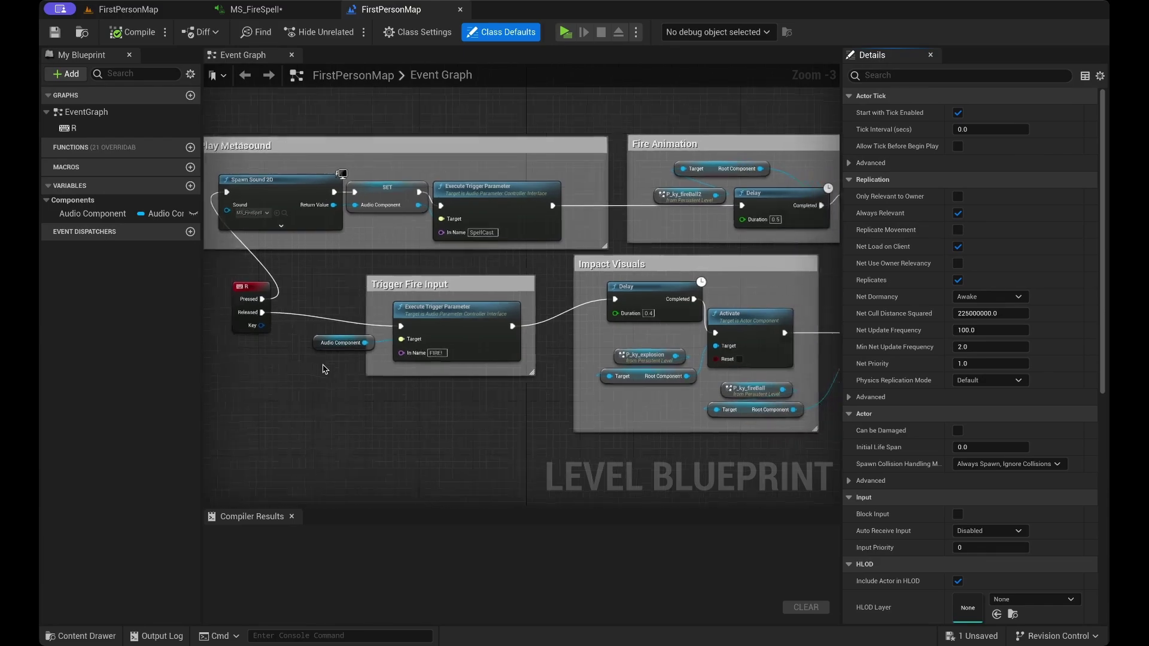
scroll(323, 369, "up", 1)
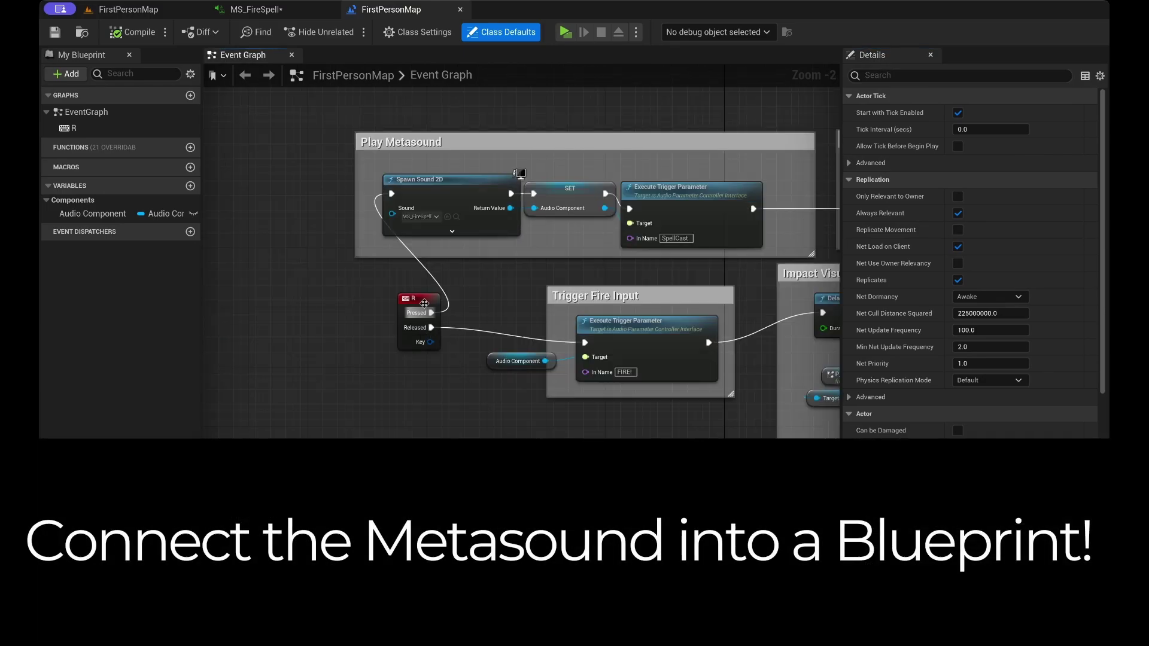
left_click_drag(424, 303, 320, 297)
left_click(329, 399)
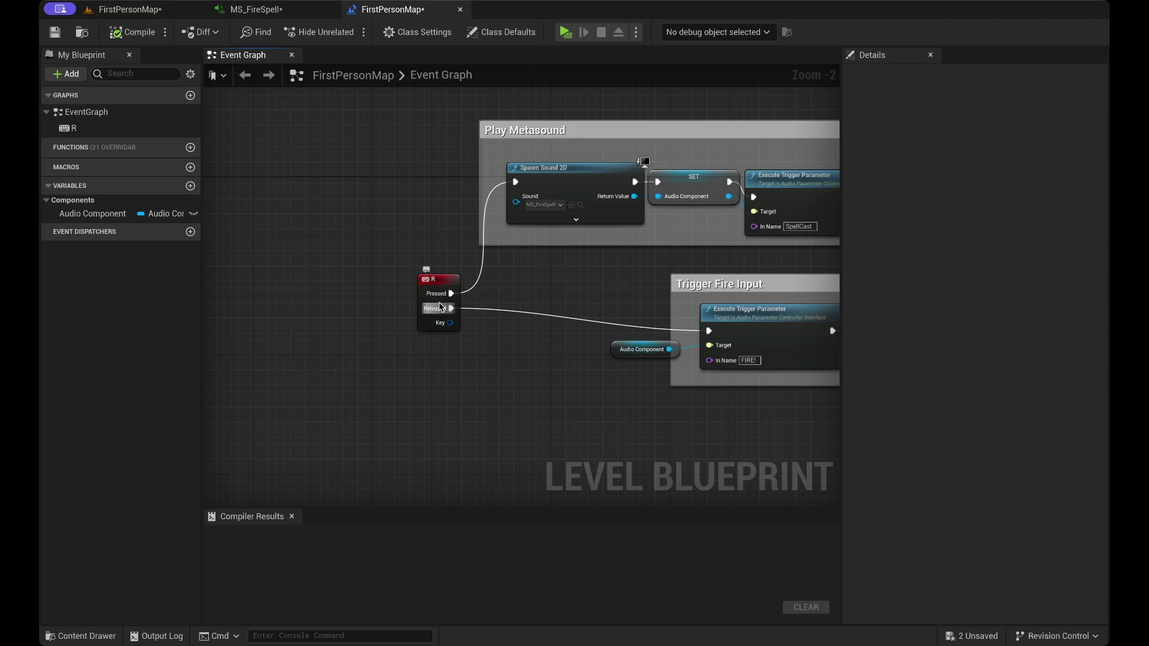
Look up the Promote to variable action for the Spawn Sound 2D node's Return Value
right_click_drag(569, 344, 349, 413)
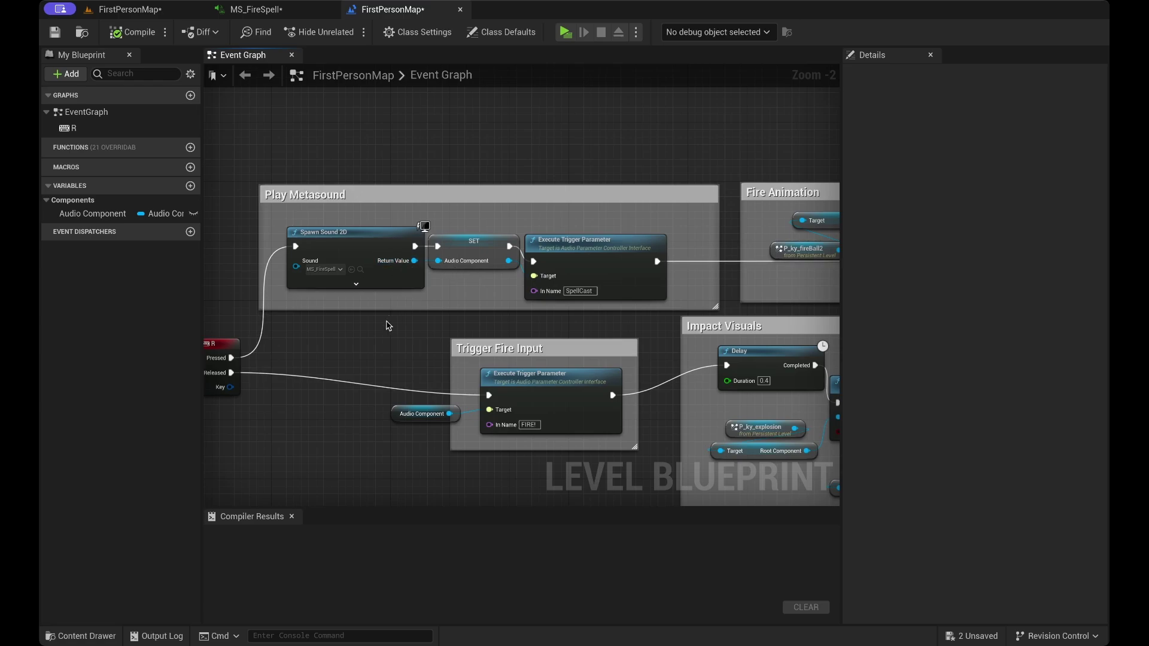
left_click_drag(414, 261, 438, 364)
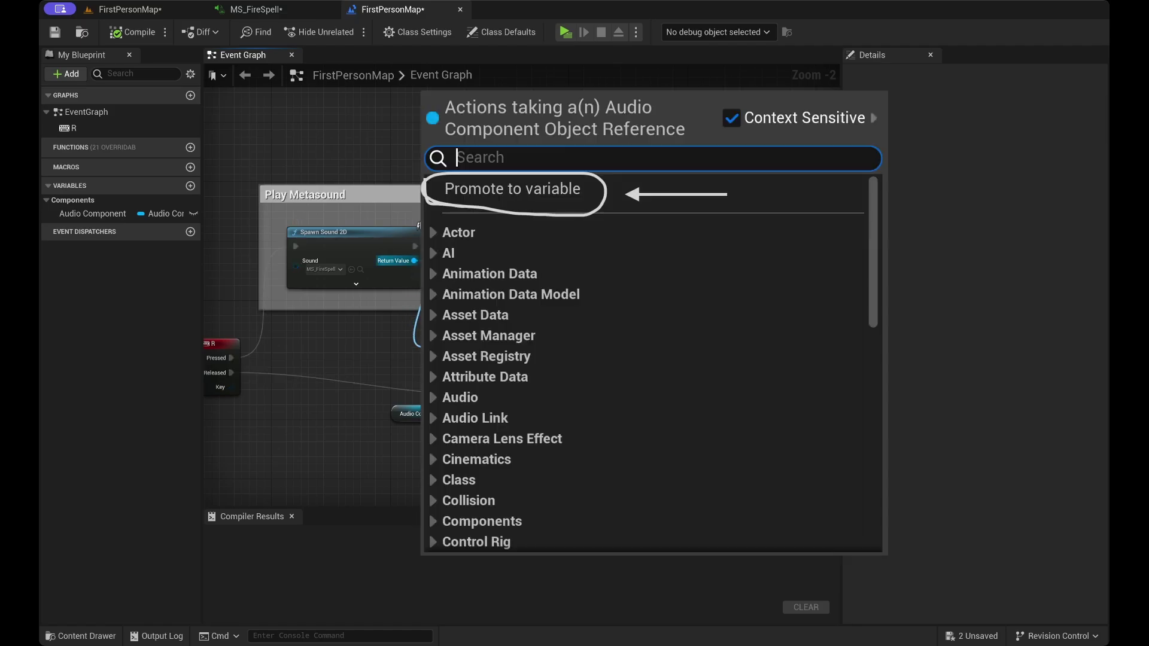
left_click(401, 360)
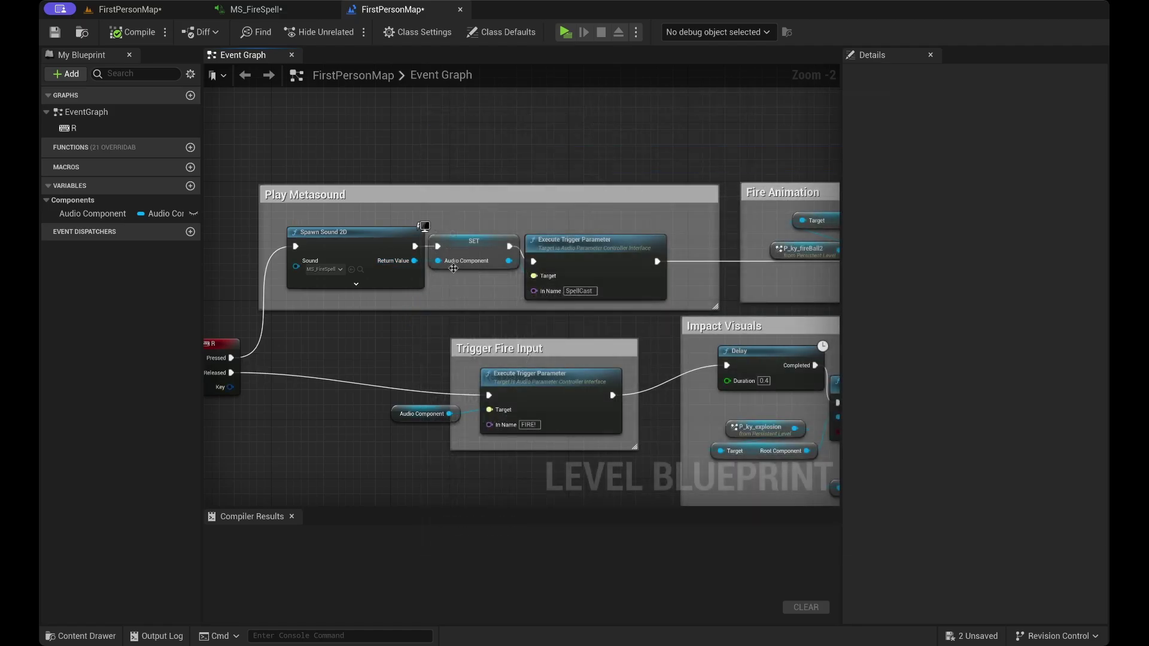
Set the category of the Audio Component variable to Audio and check its grouping in the variable list
left_click(470, 243)
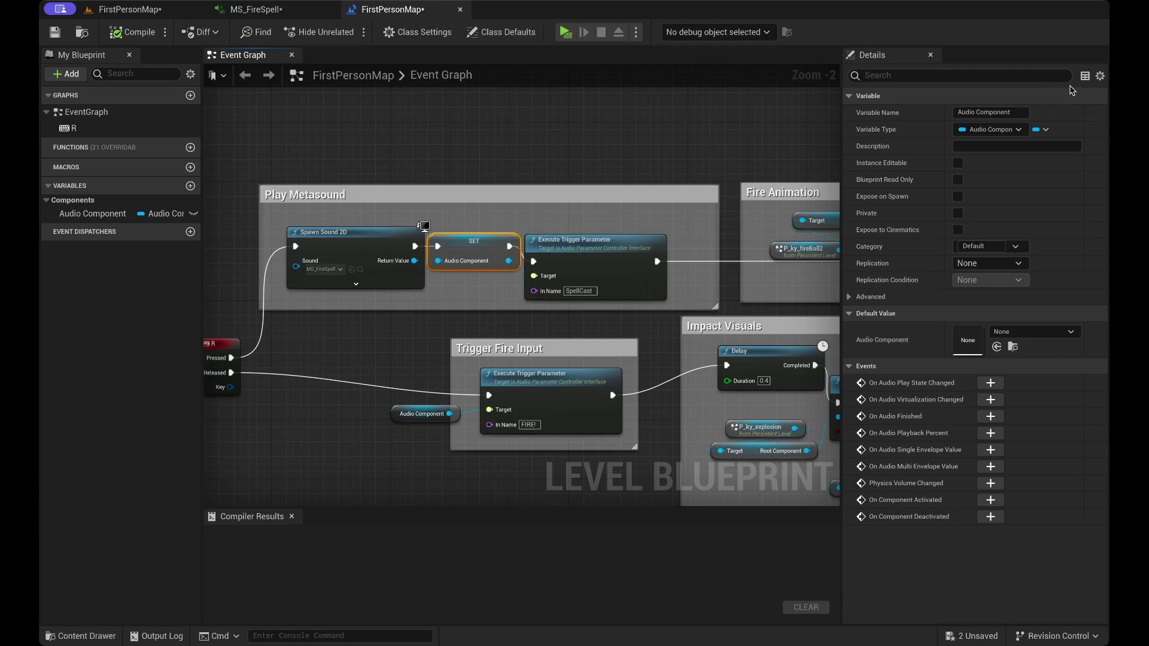
left_click(973, 246)
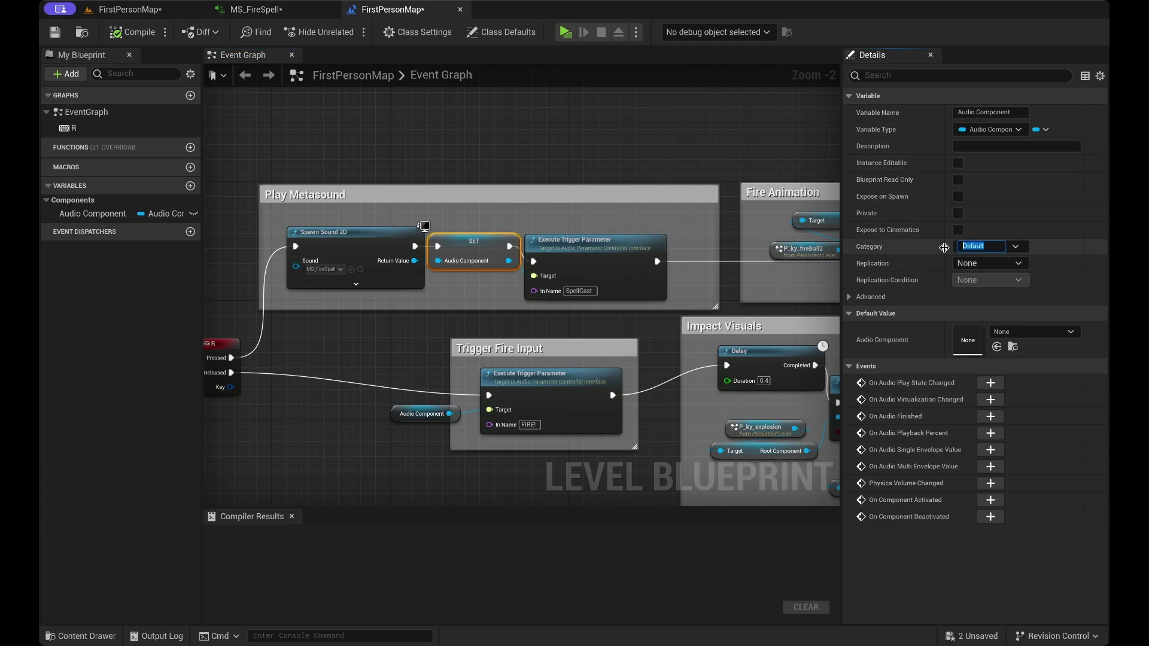
type("Audio")
key("Return")
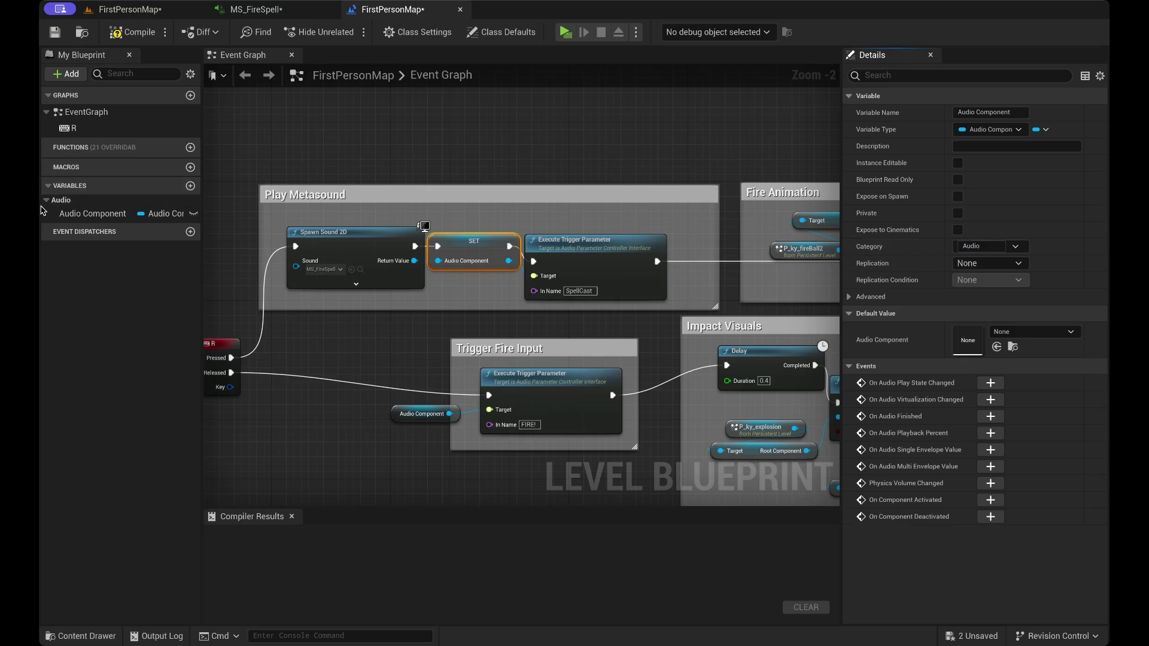
left_click(46, 201)
left_click(45, 201)
left_click(45, 201)
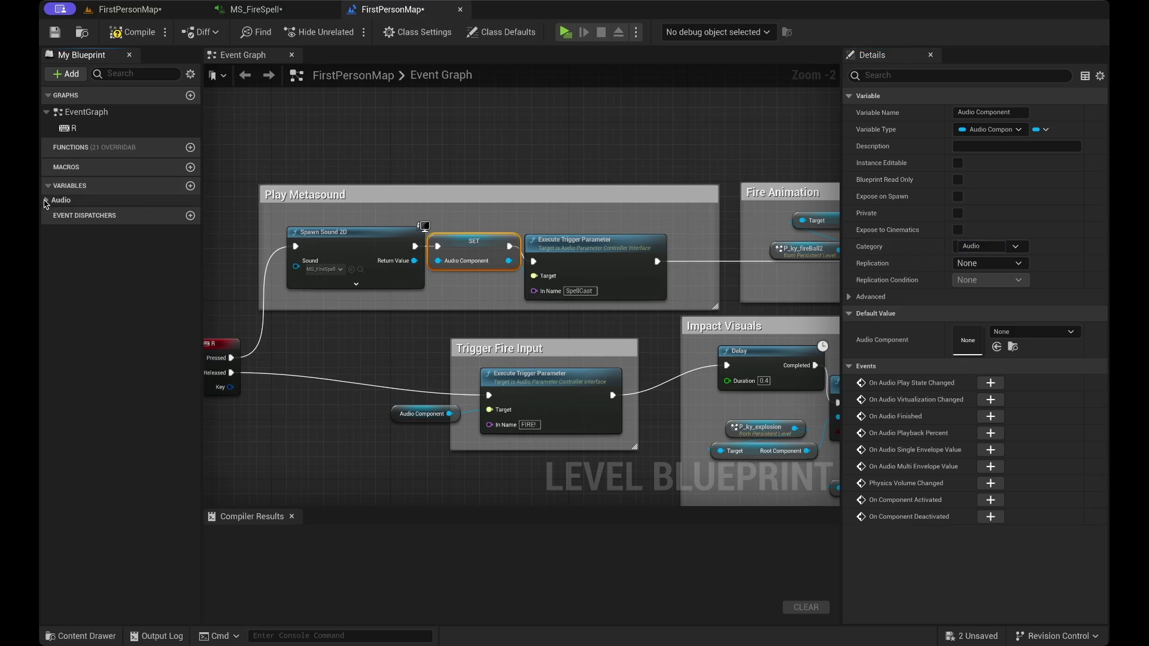
left_click(45, 201)
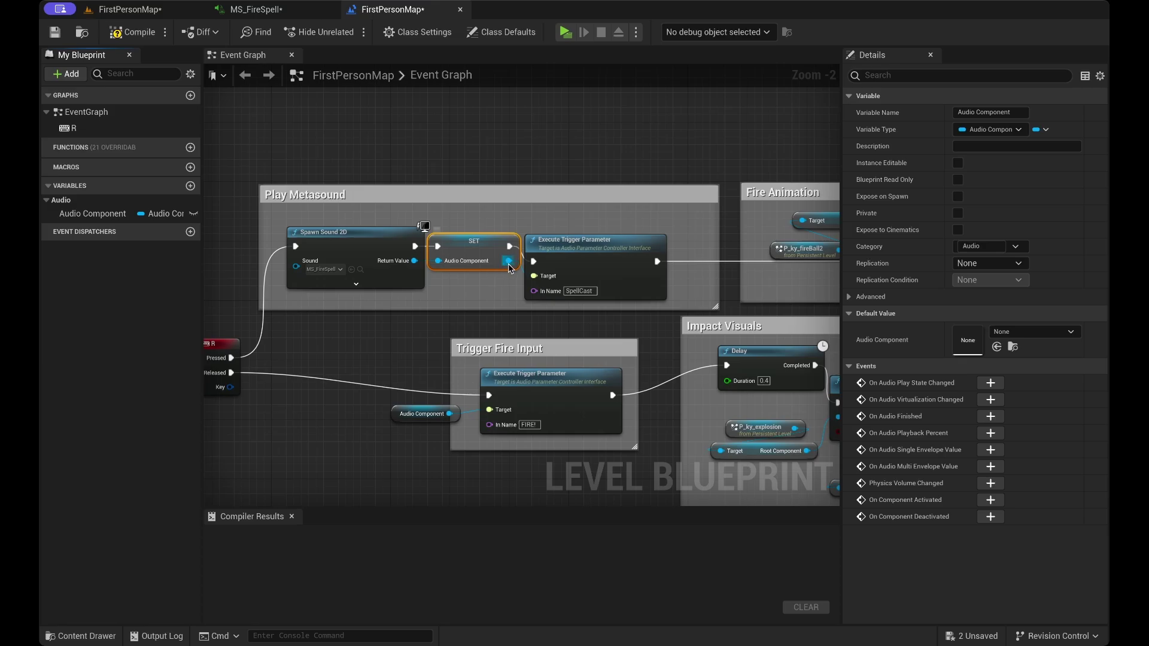
Search for "Execute" among the actions available from the SET node's Audio Component output
left_click_drag(508, 261, 502, 297)
type("Execute")
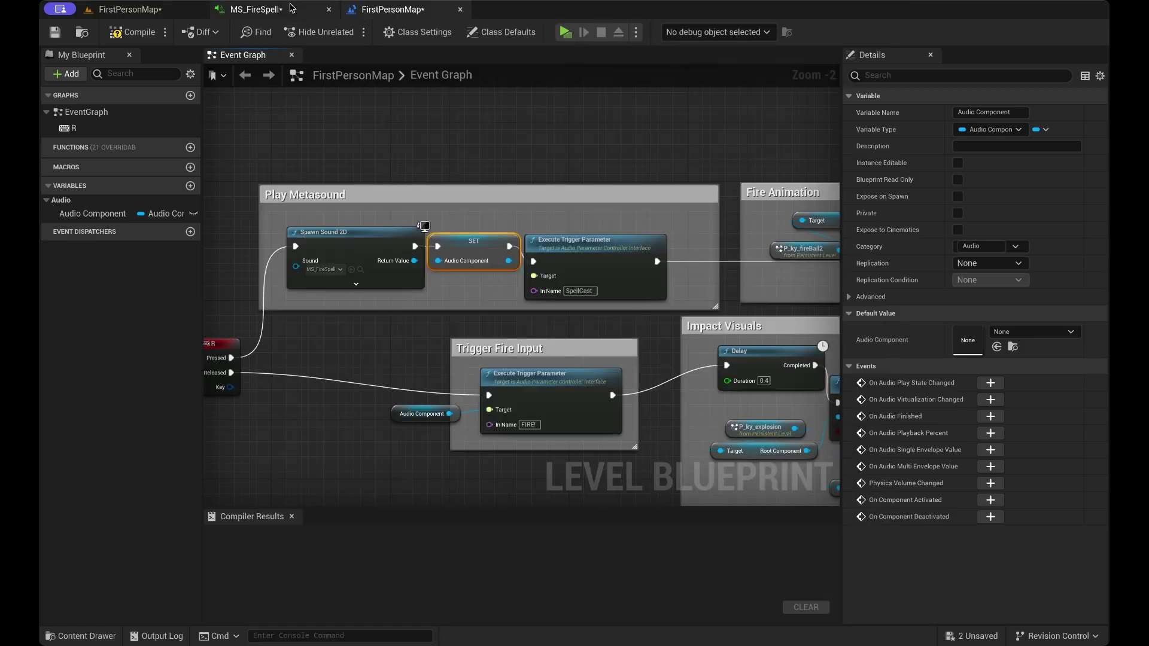
Switch to MS_FireSpell and check the name of the SpellCast trigger input in the Start group
left_click(291, 7)
scroll(471, 276, "left", 10)
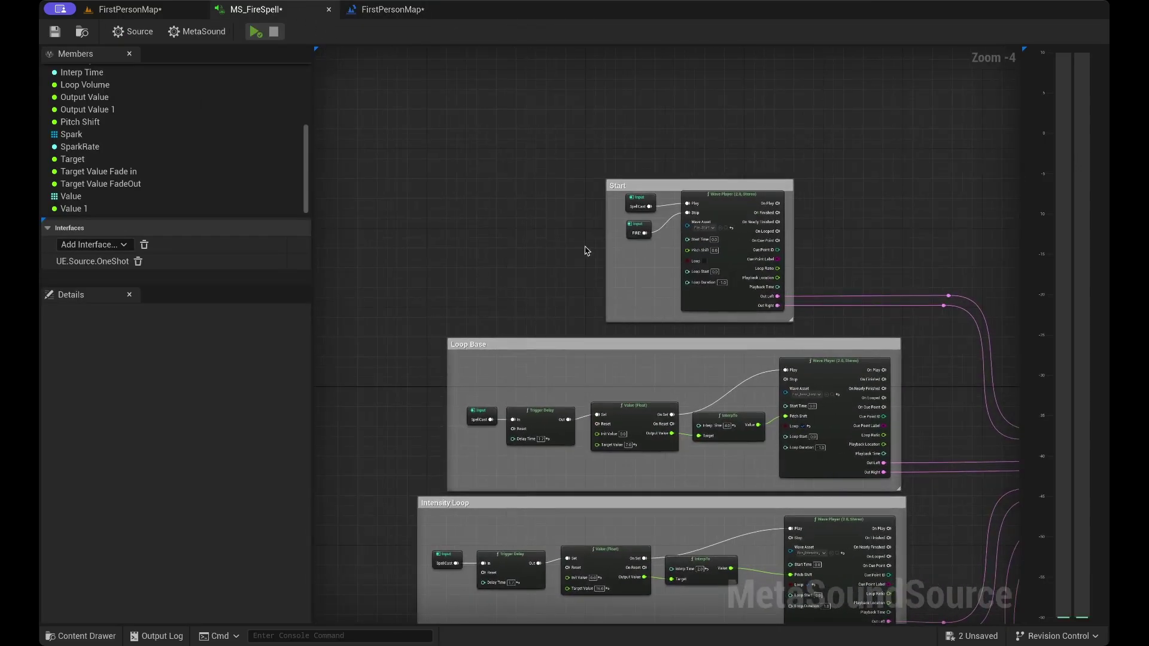
left_click(649, 208)
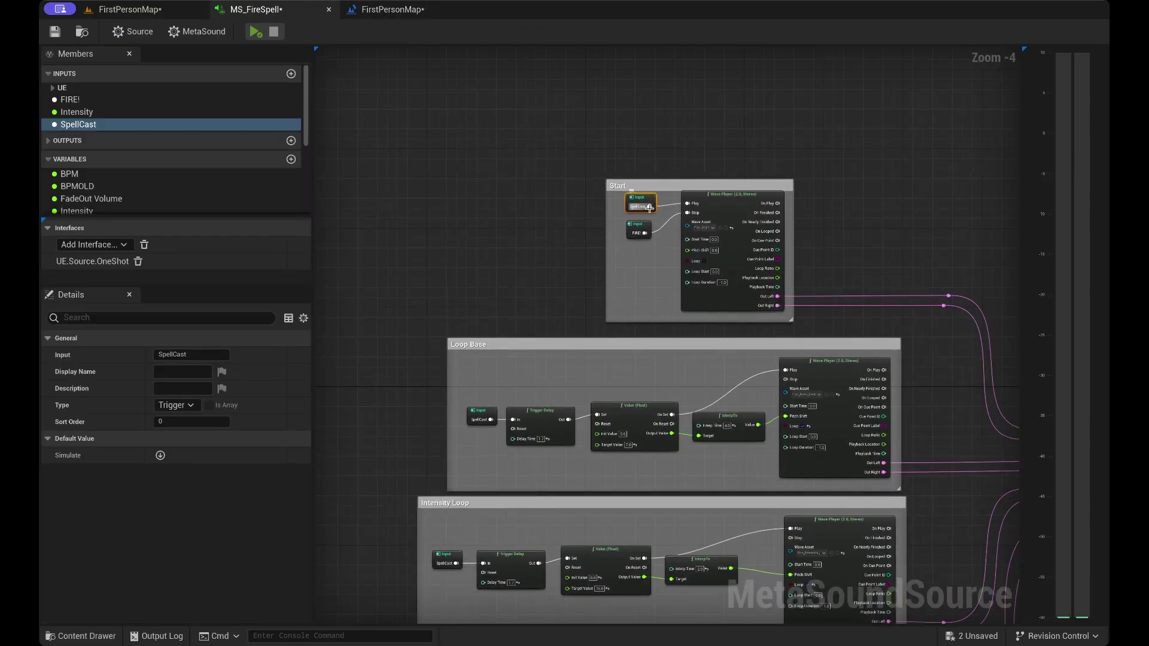
Return to the level blueprint and examine the Fire Animation, Impact Visuals and Trigger Fire Input groups
left_click(358, 16)
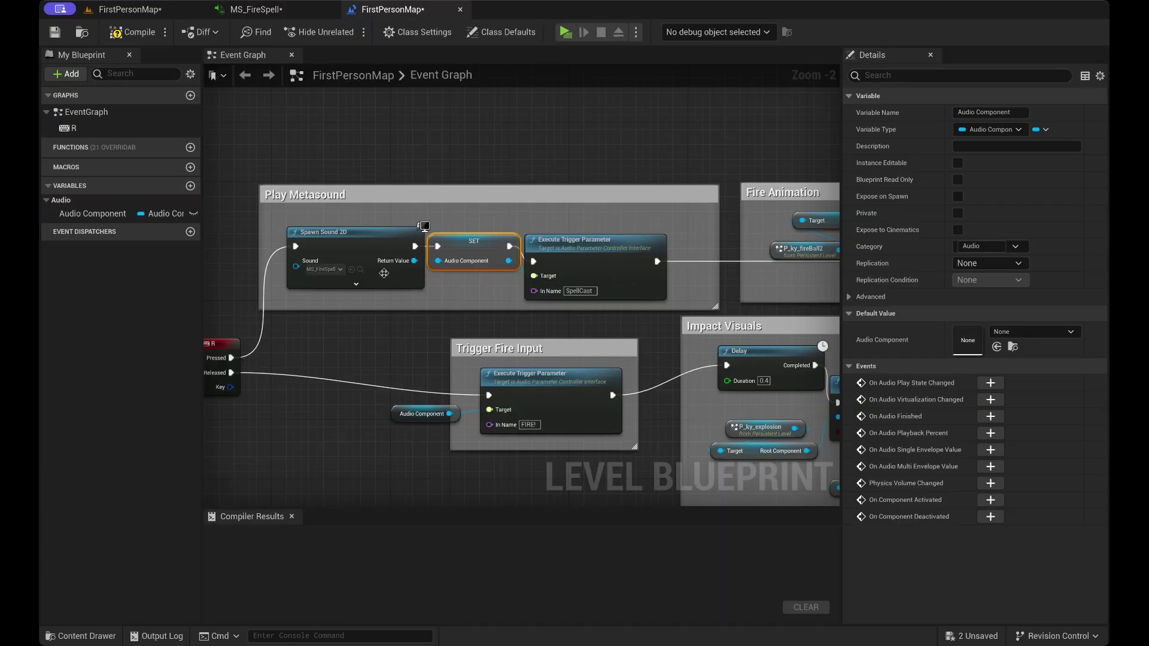
mouse_move(386, 307)
right_mouse_down()
mouse_move(365, 294)
mouse_move(383, 292)
right_mouse_up()
scroll(384, 295, "right", 10)
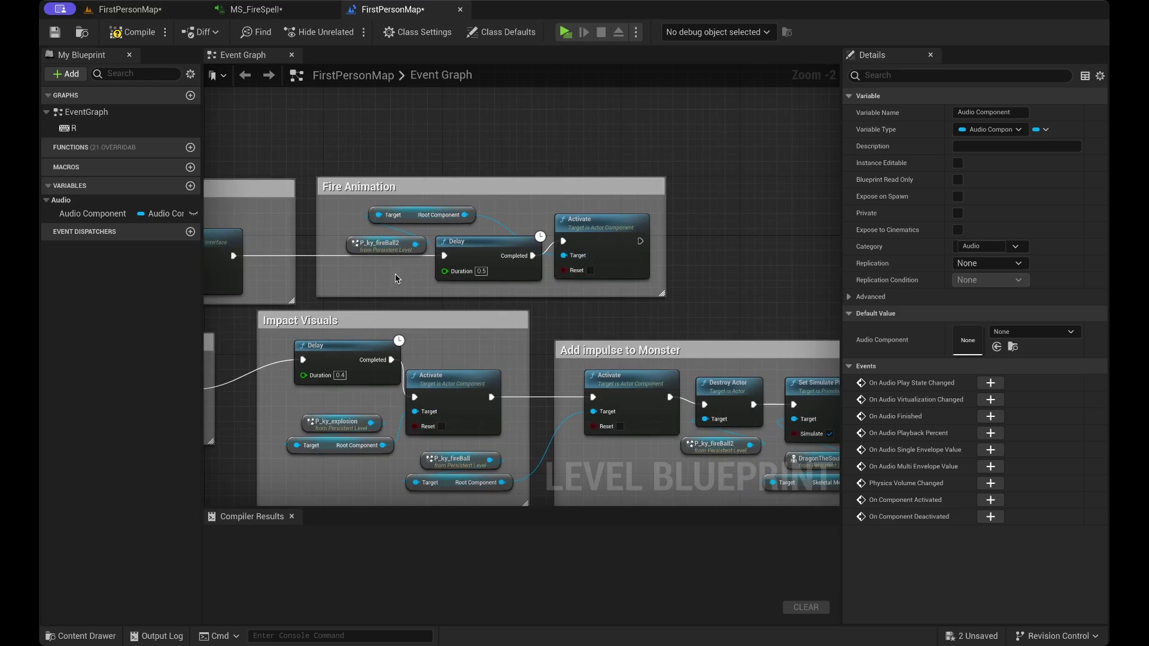
scroll(395, 279, "left", 10)
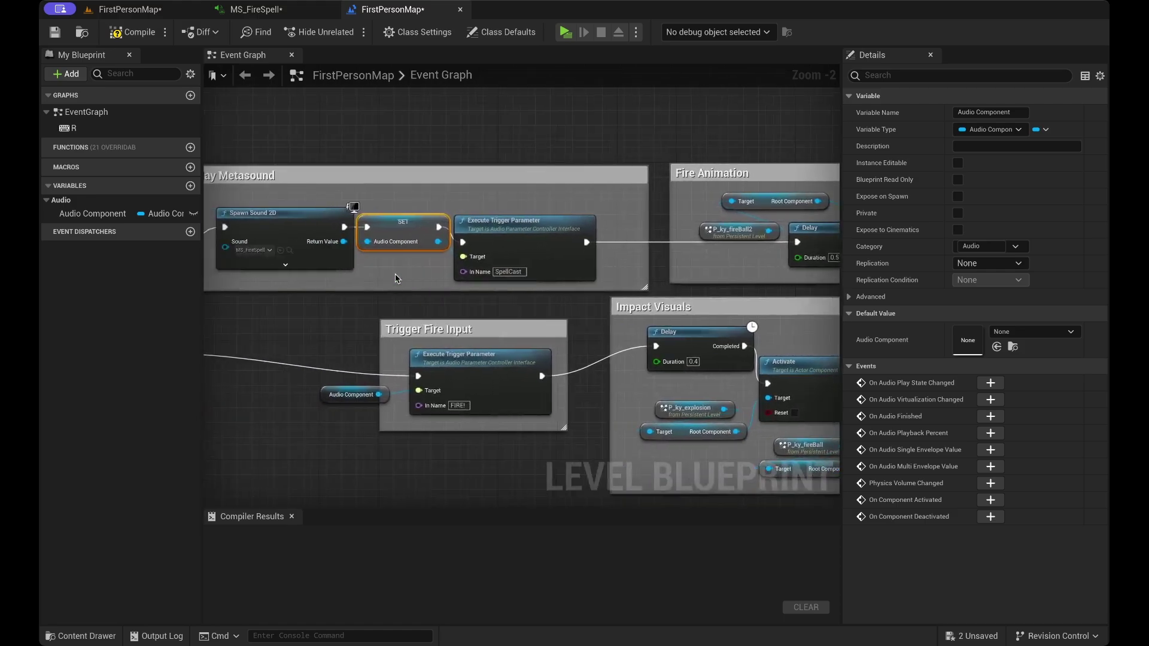
scroll(395, 279, "left", 1)
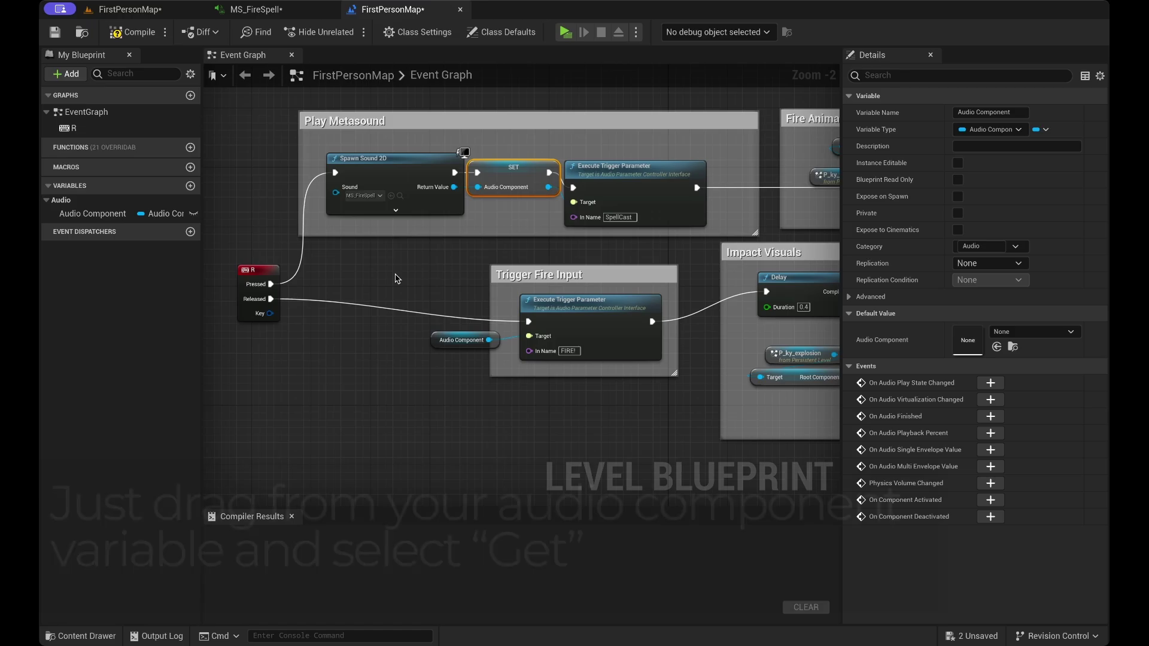
Check the FIRE! trigger input's name in MS_FireSpell and return to the Trigger Fire Input group in the level blueprint
scroll(395, 278, "right", 3)
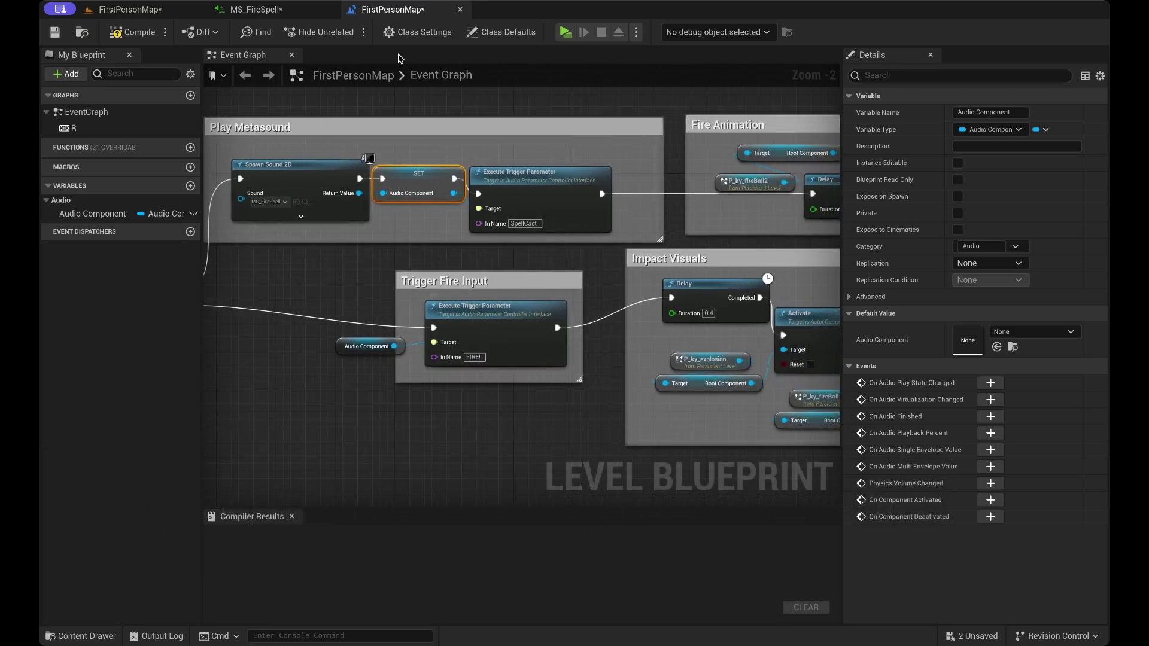
left_click(282, 9)
left_click(87, 98)
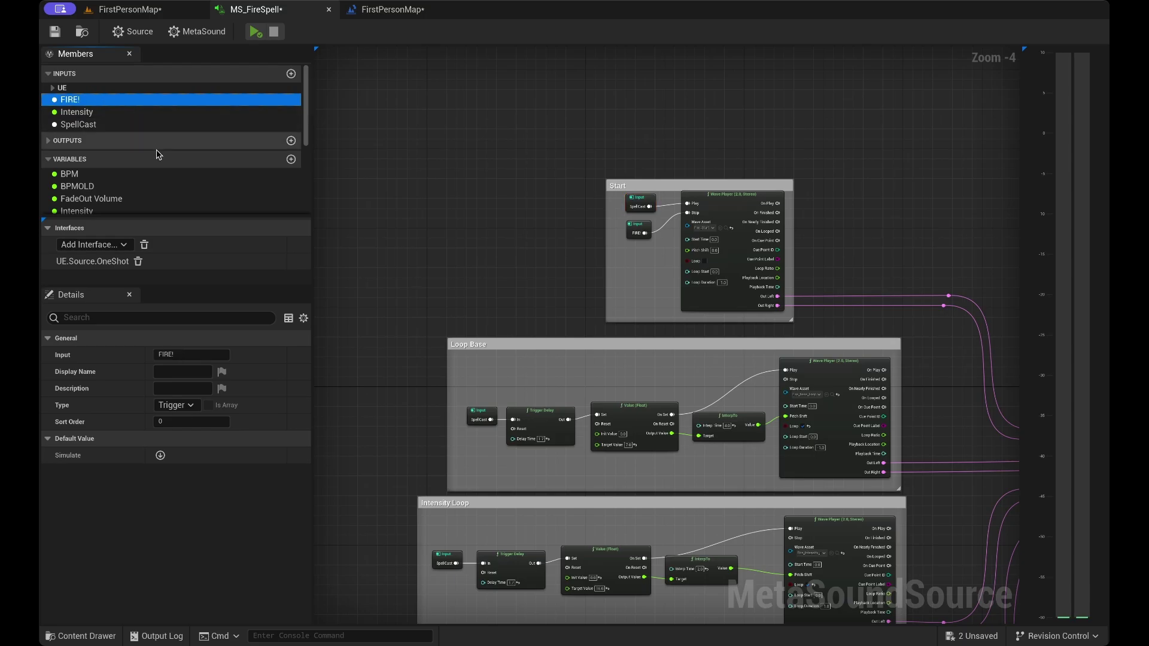
left_click(381, 11)
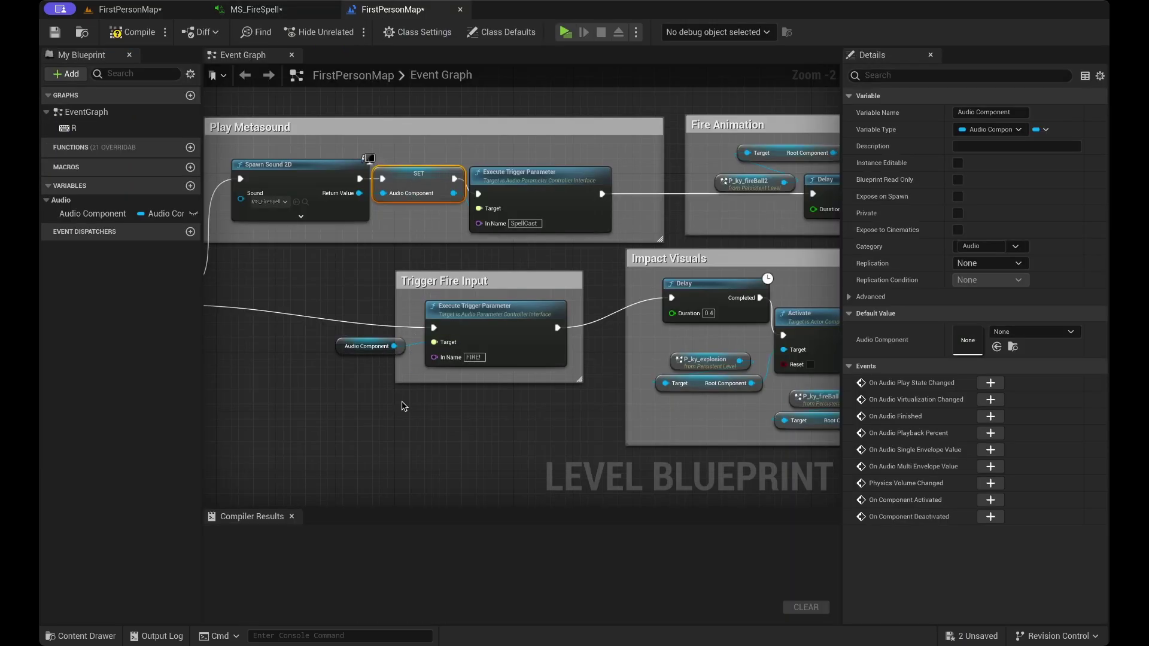
right_click_drag(404, 407, 426, 405)
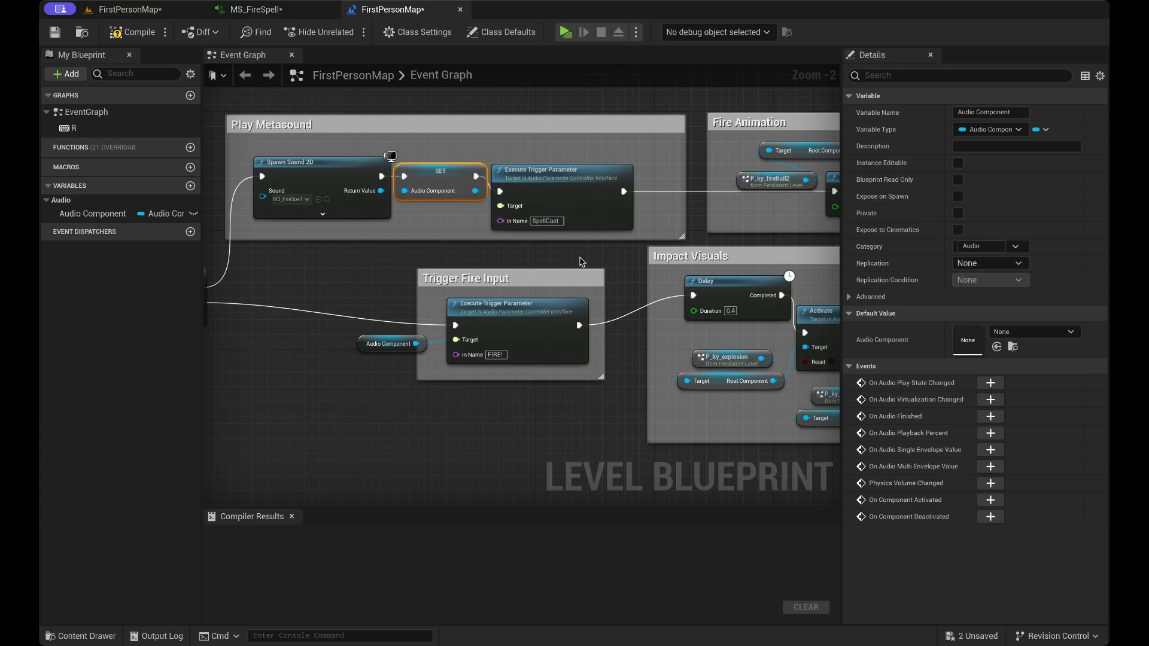
Examine the Impact Visuals and Add impulse to Monster groups, and go back to the R key event
right_click_drag(582, 262, 489, 325)
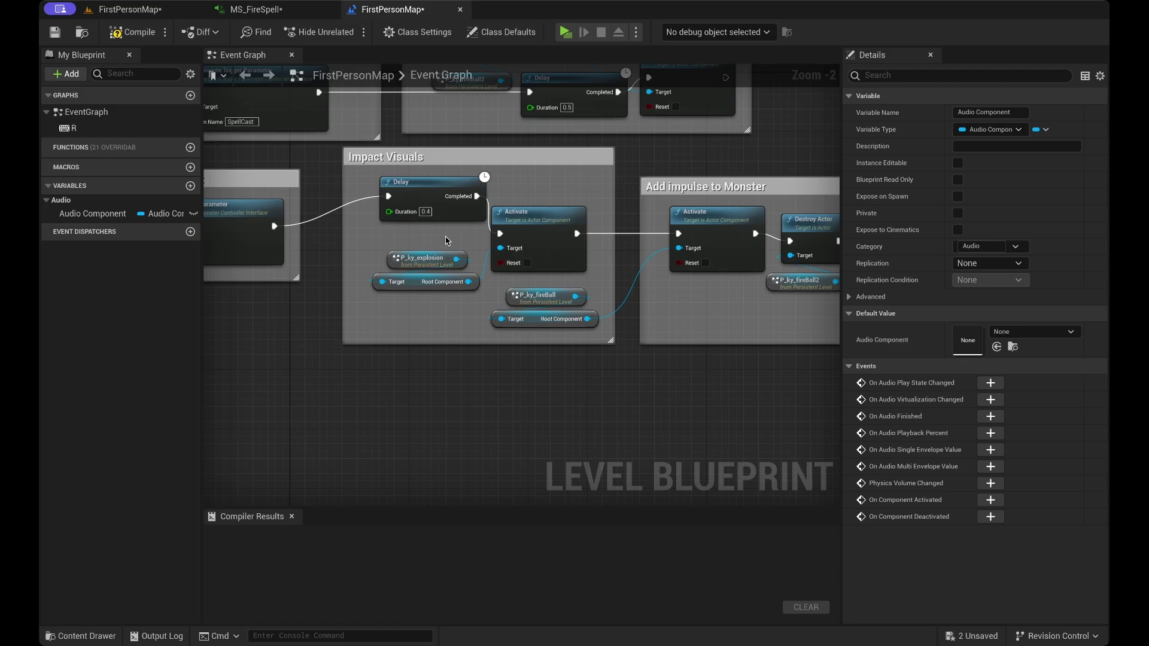
scroll(445, 237, "right", 4)
scroll(509, 283, "right", 1)
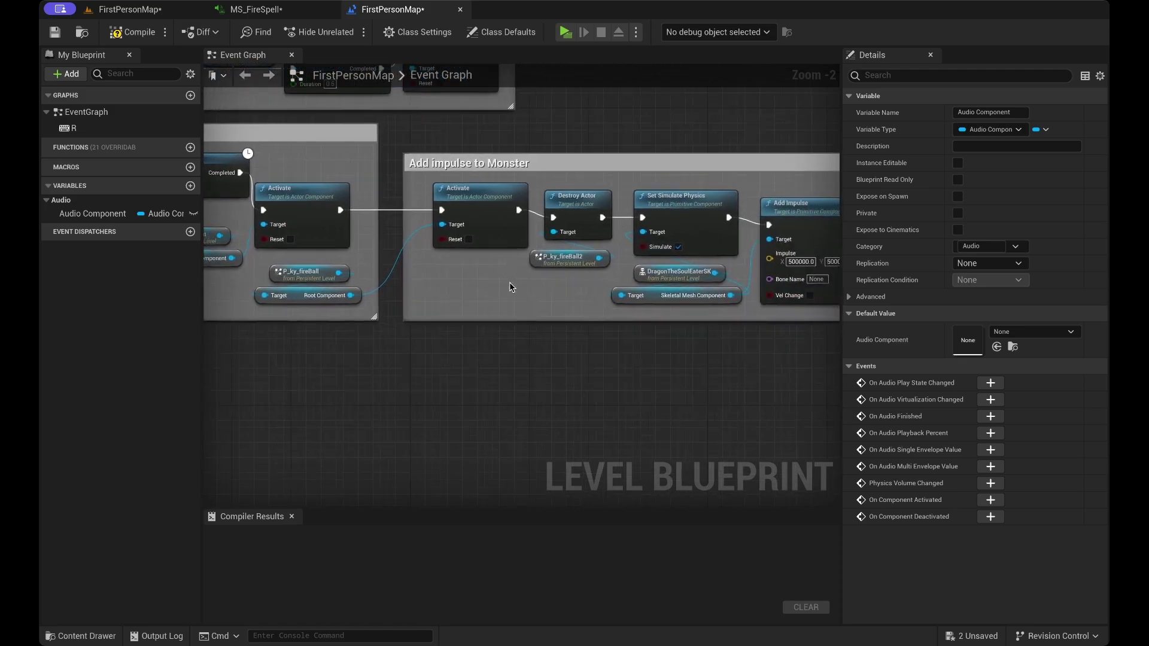
scroll(509, 283, "right", 4)
scroll(510, 282, "left", 17)
scroll(510, 283, "up", 6)
scroll(509, 283, "down", 3)
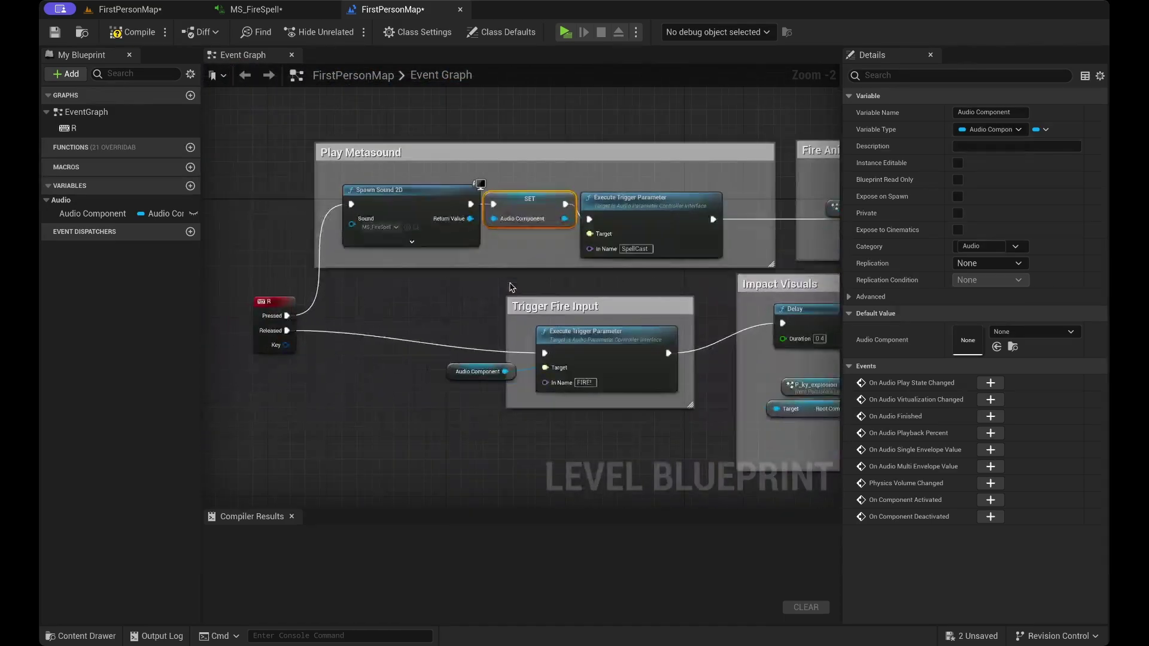
scroll(512, 288, "down", 1)
scroll(513, 287, "left", 1)
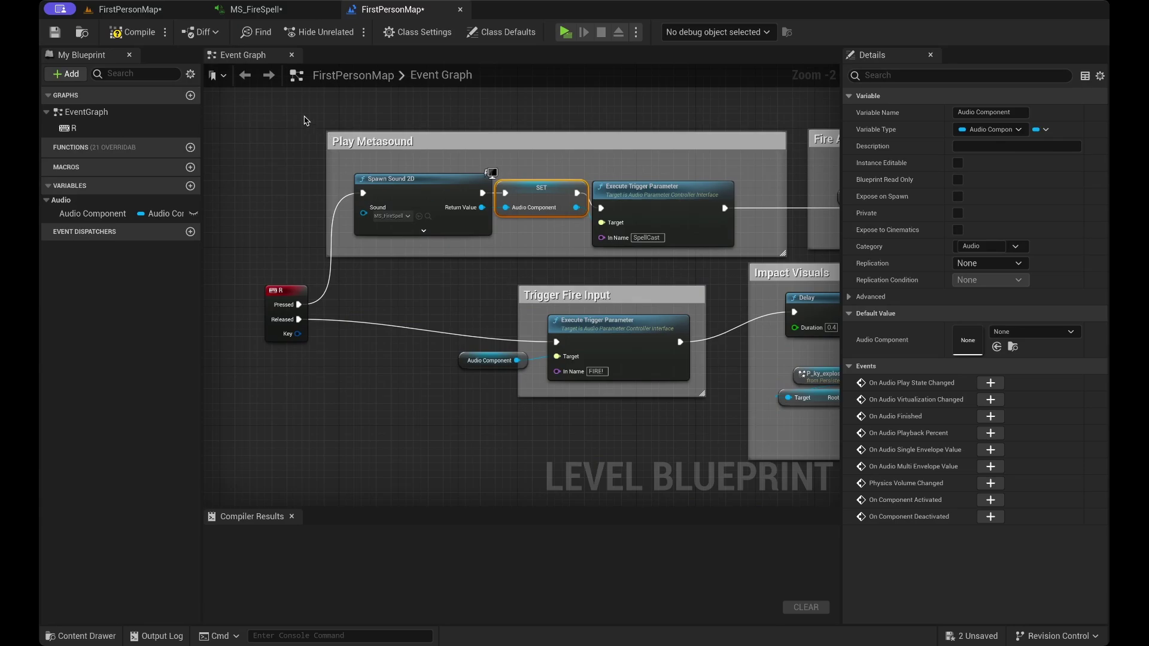
Select the R event with the Play Metasound and Trigger Fire Input groups and review the matching graph in MS_FireSpell
left_click_drag(305, 118, 686, 430)
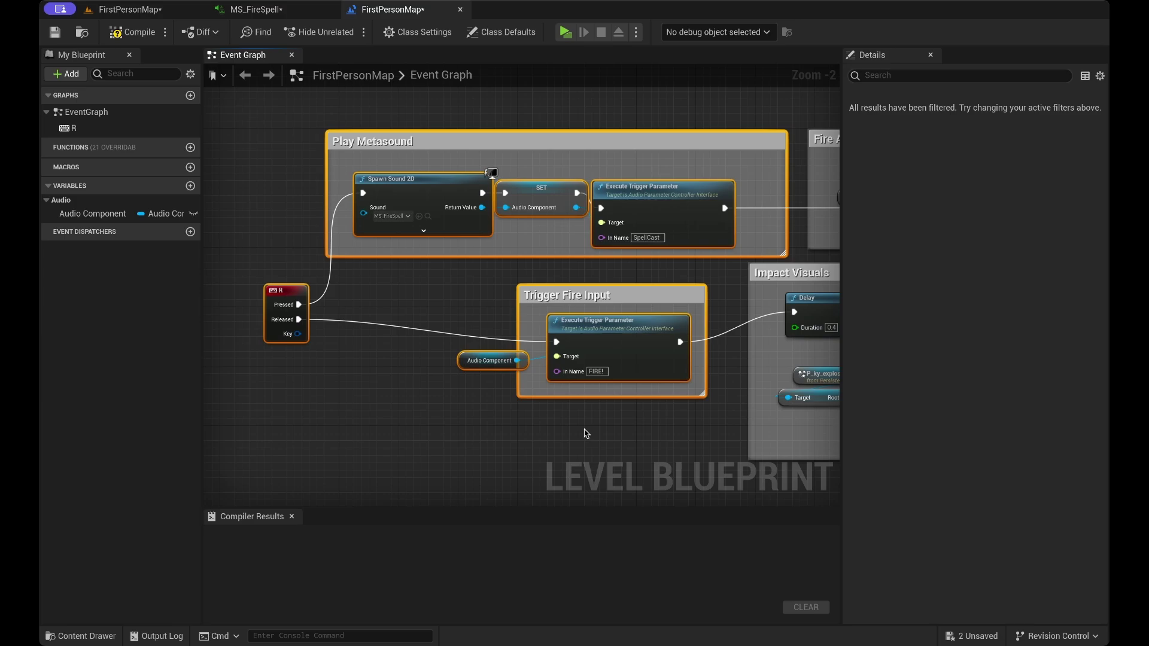
left_click(282, 10)
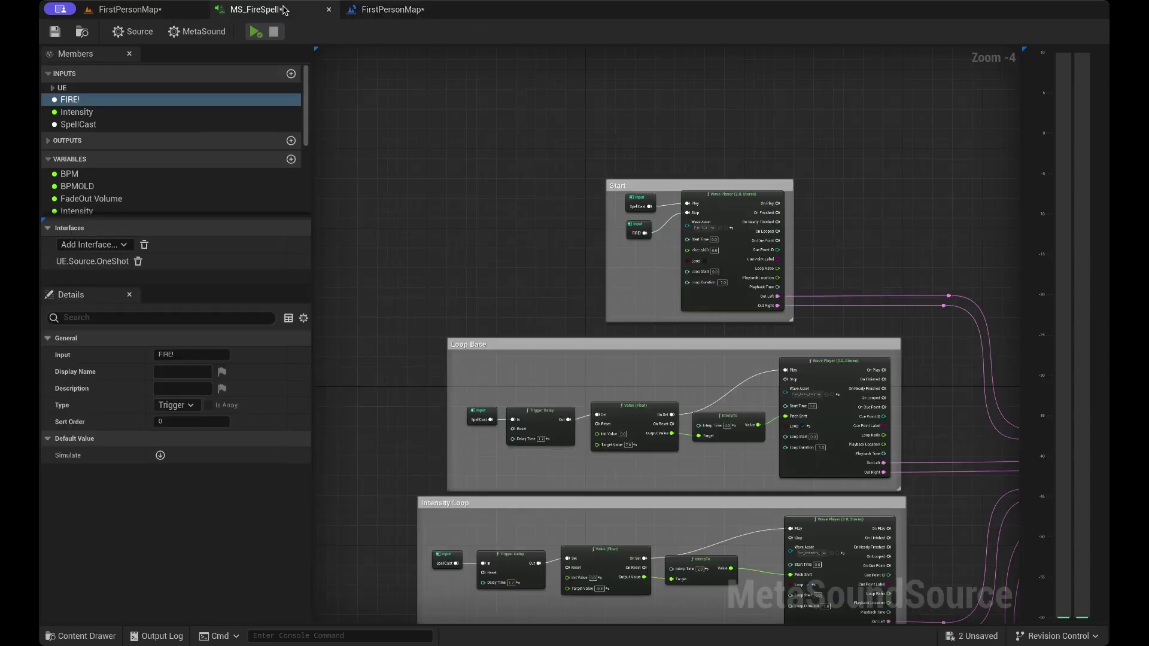
scroll(574, 369, "down", 8)
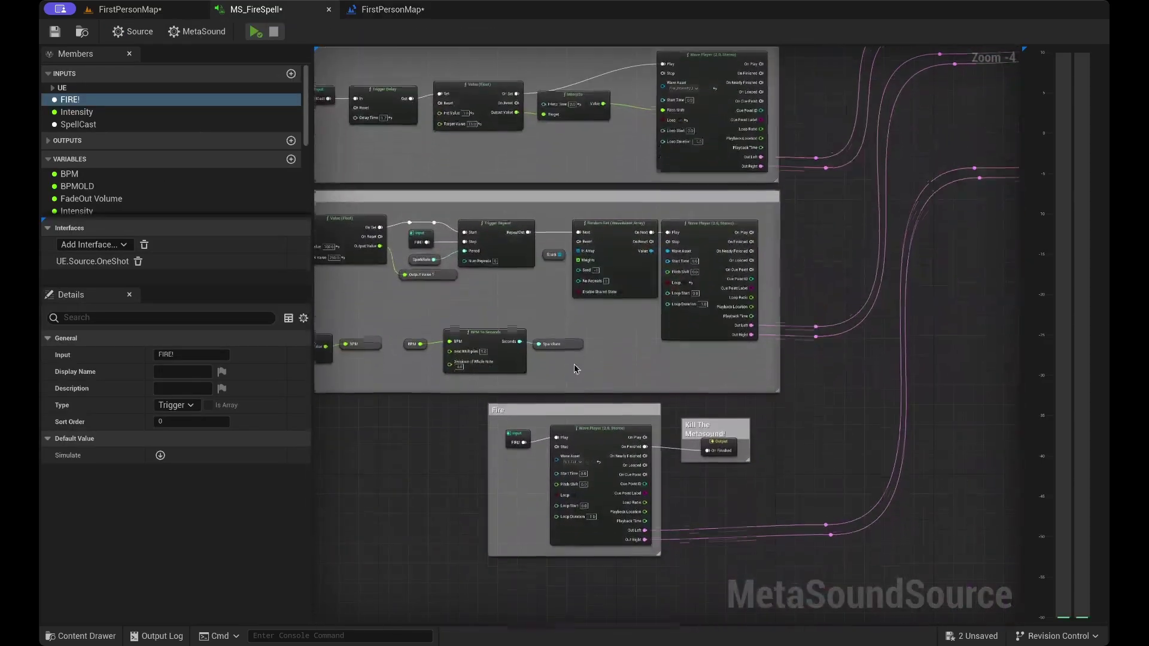
left_click(390, 10)
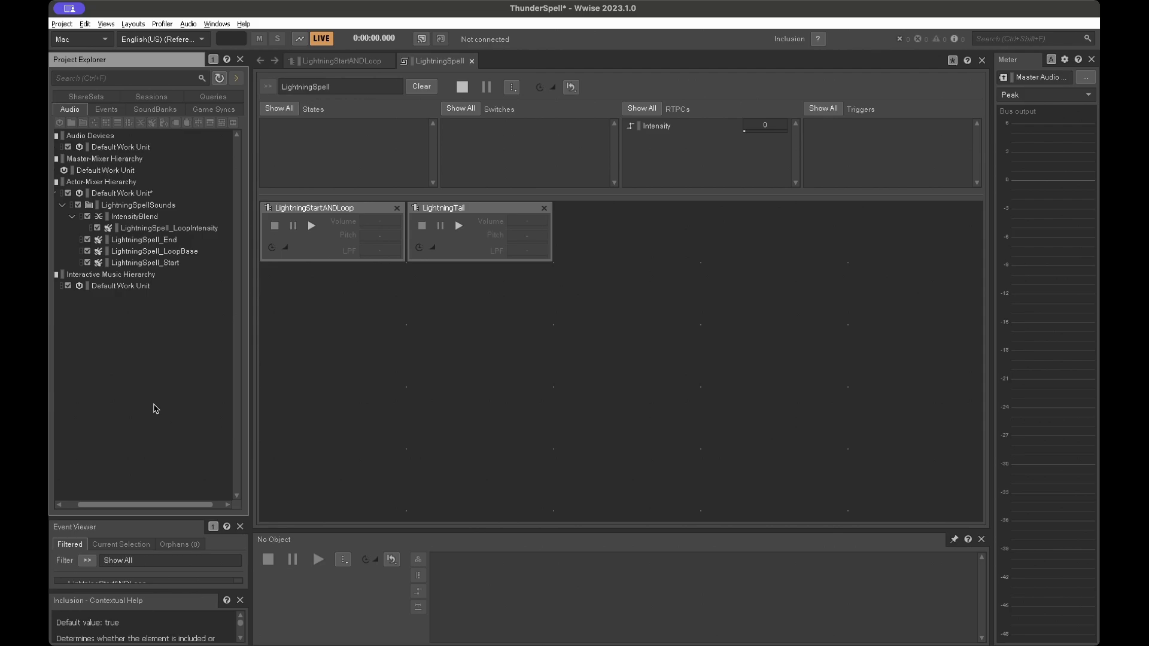
Switch to the ThunderSpell project in Wwise and examine the LightningSpellSounds folder under the Actor-Mixer Hierarchy's Default Work Unit
left_click_drag(154, 505, 135, 507)
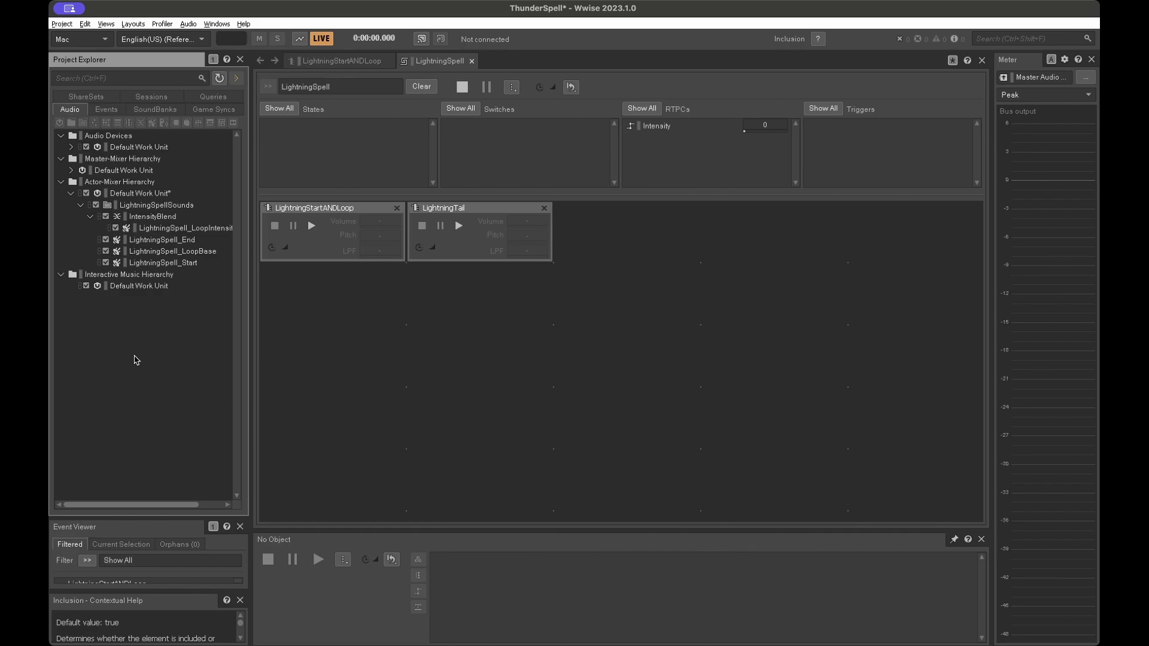
left_click(141, 193)
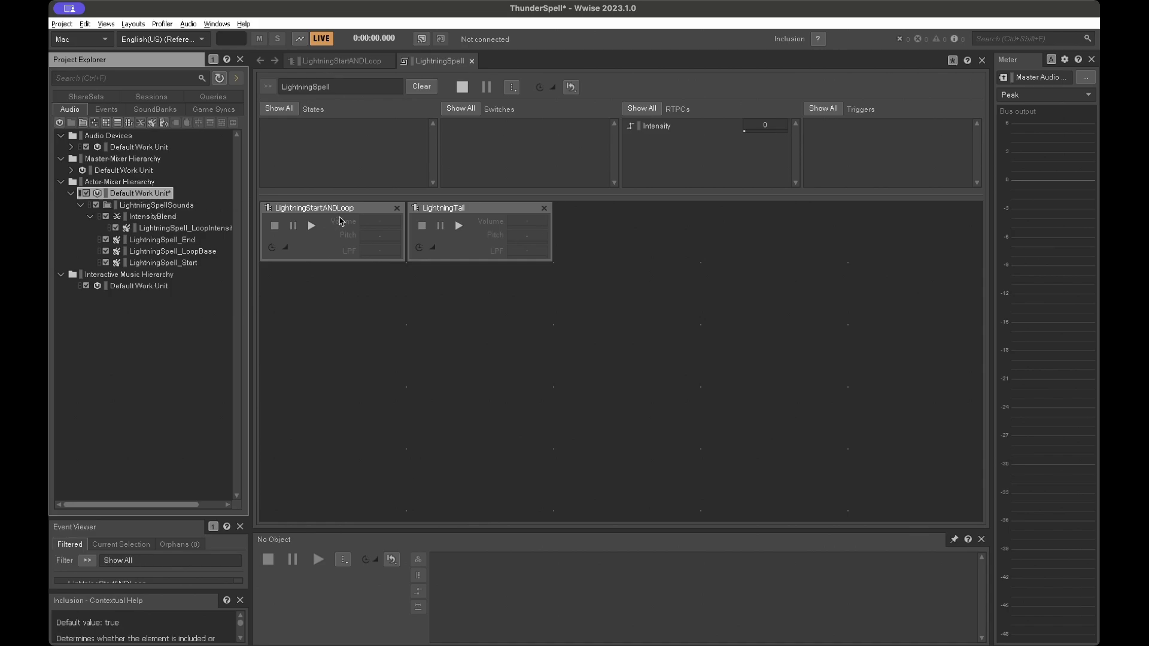
left_click(89, 370)
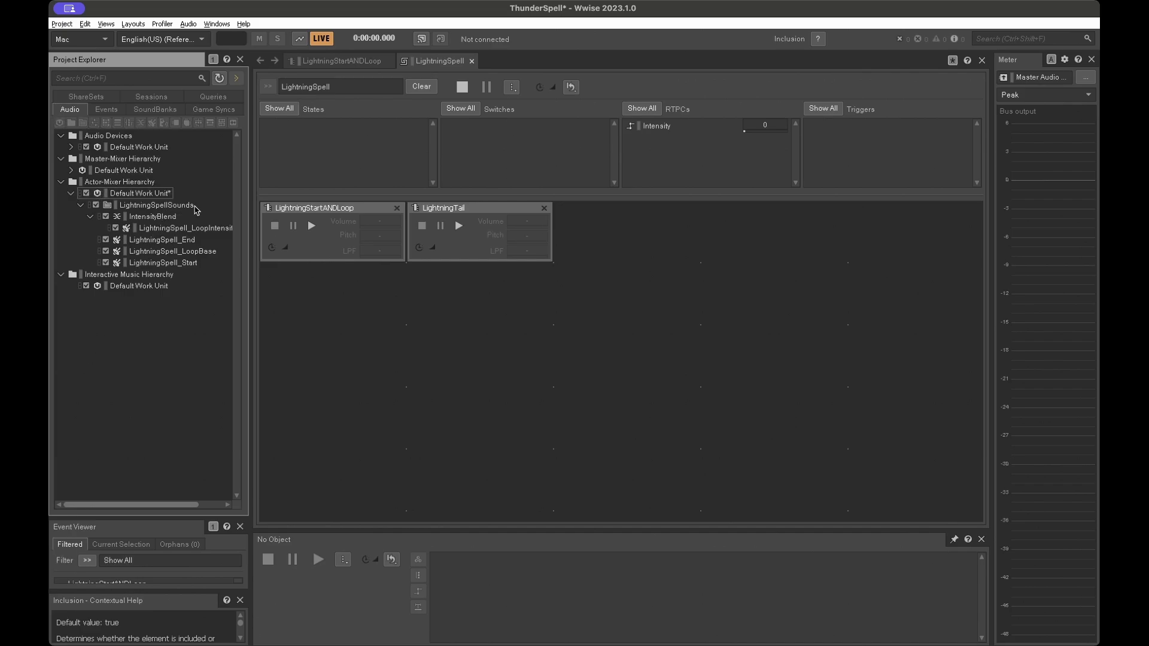
left_click(81, 206)
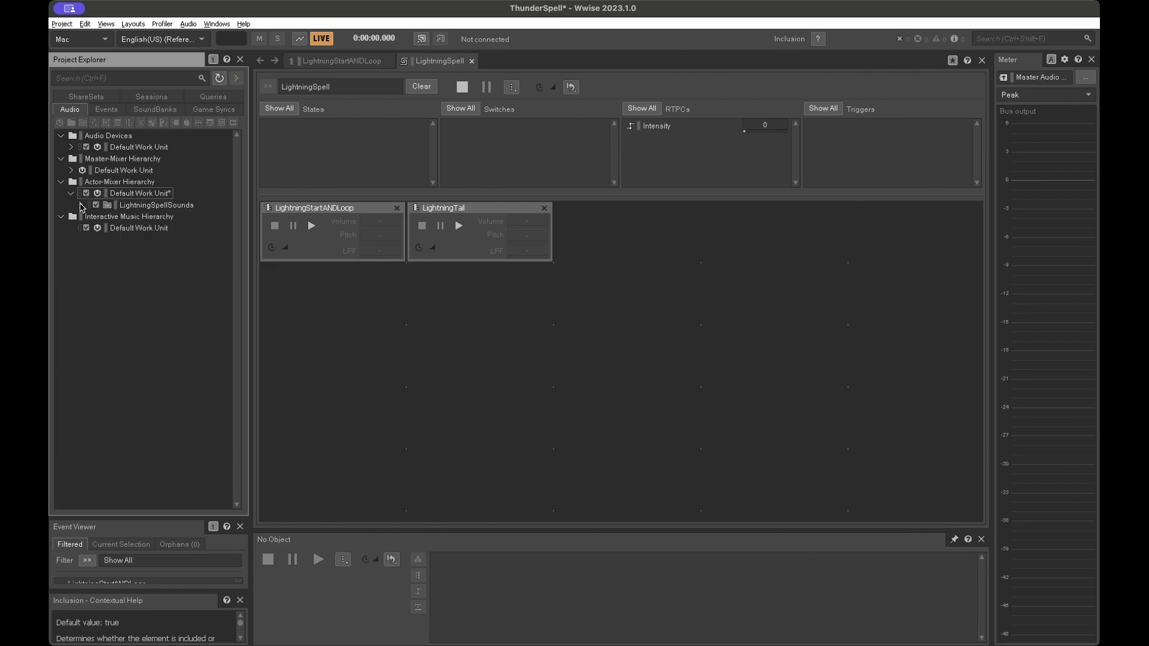
left_click(141, 208)
left_click(80, 206)
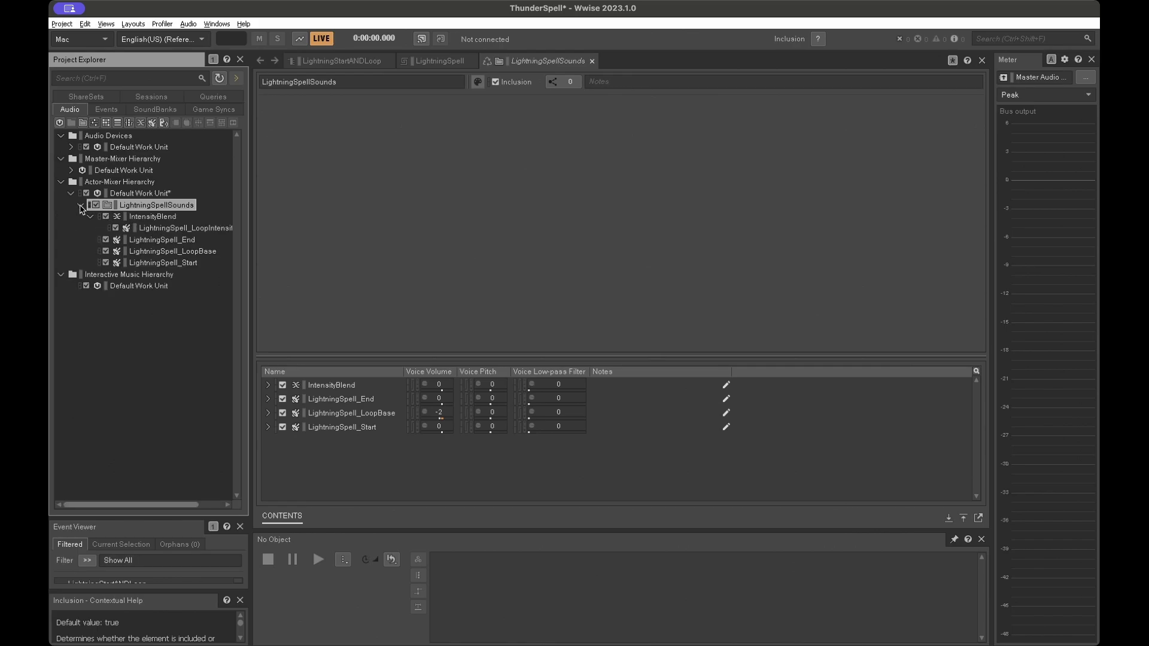
Inspect the properties of the LightningSpell_Start, LightningSpell_End, LightningSpell_LoopBase and LightningSpell_LoopIntensity sounds
left_click(150, 263)
left_click(157, 240)
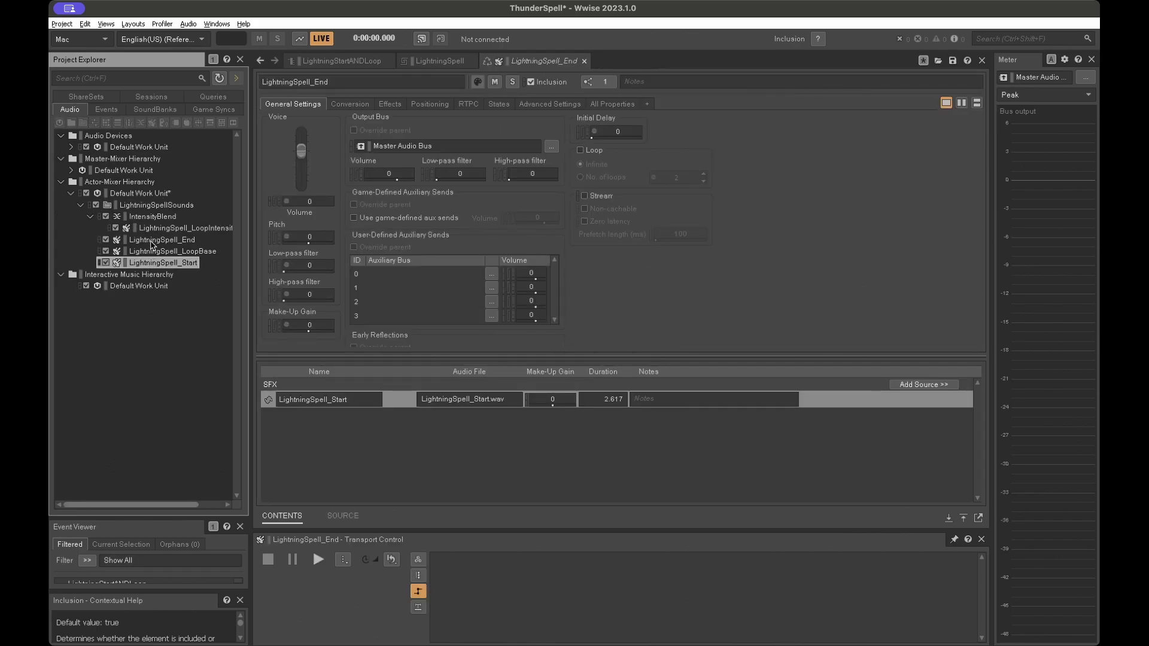
left_click(151, 252)
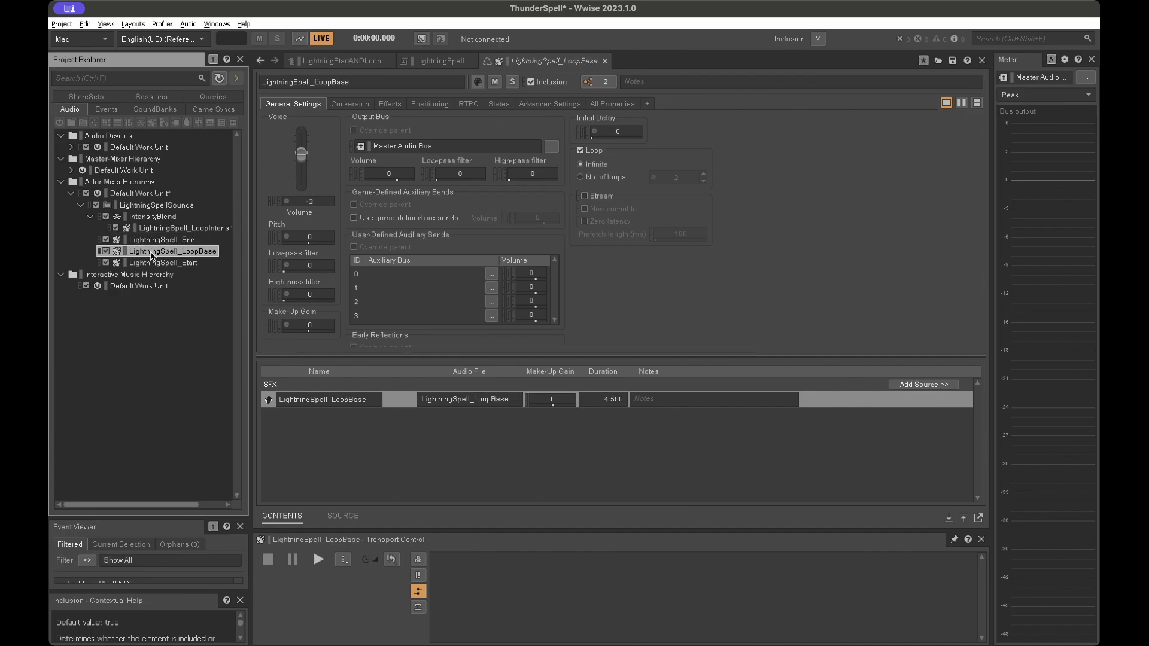
left_click(160, 230)
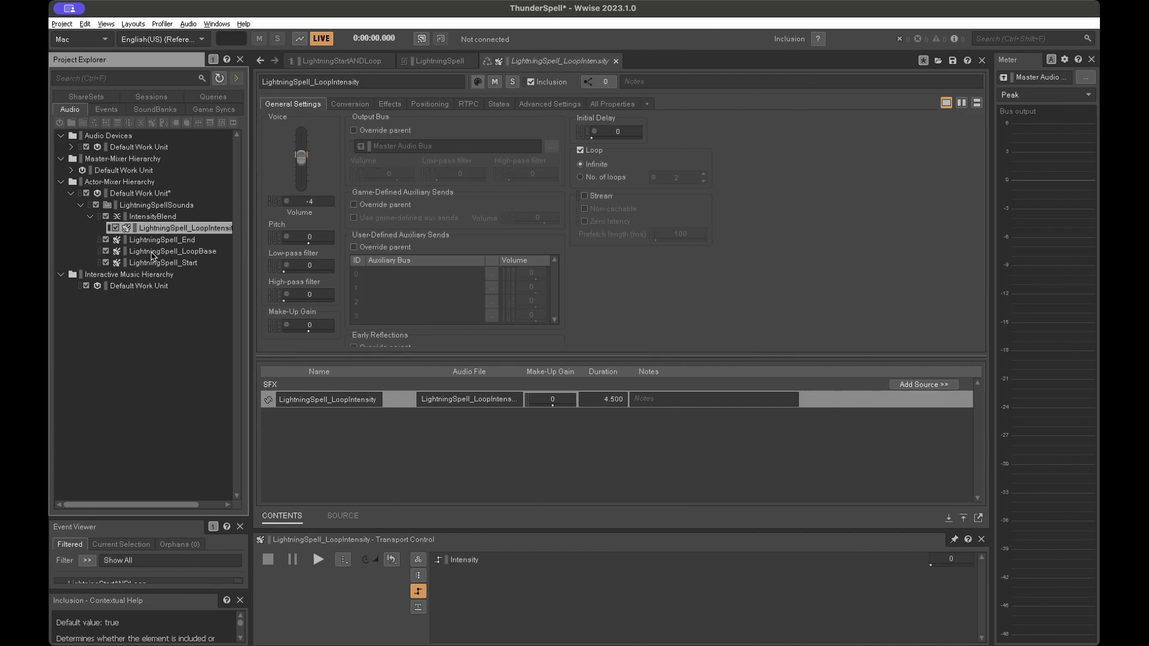
left_click(149, 264)
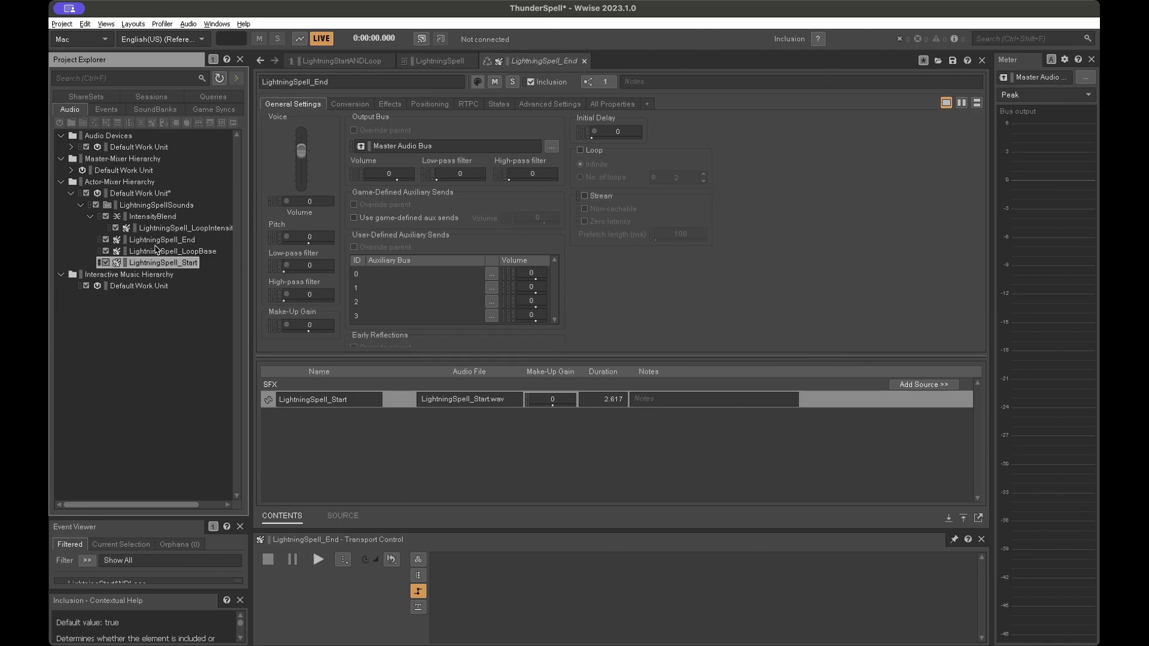
left_click(157, 252)
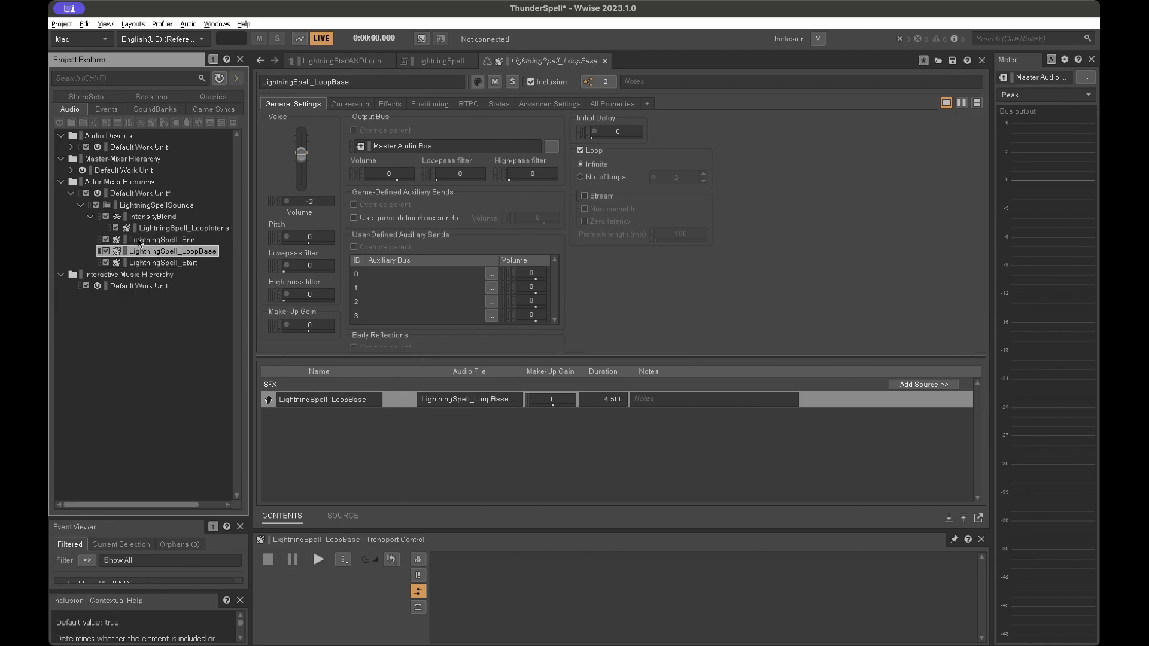
Create a Sound SFX named Whatever inside the LightningSpellSounds folder
right_click(133, 210)
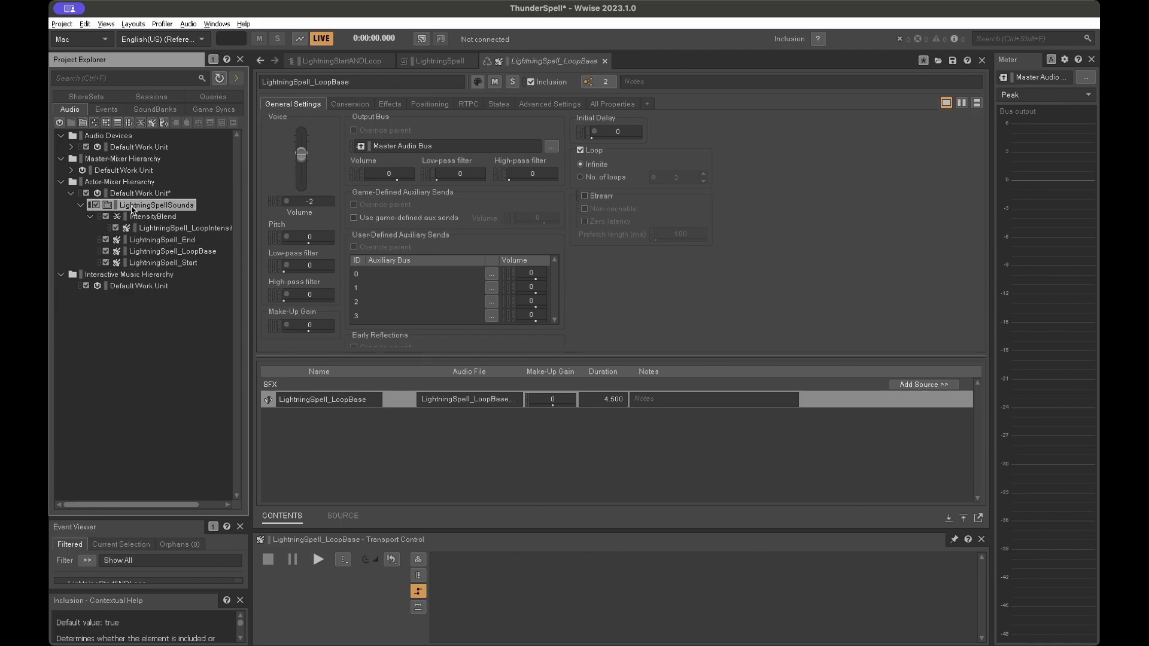
mouse_move(305, 123)
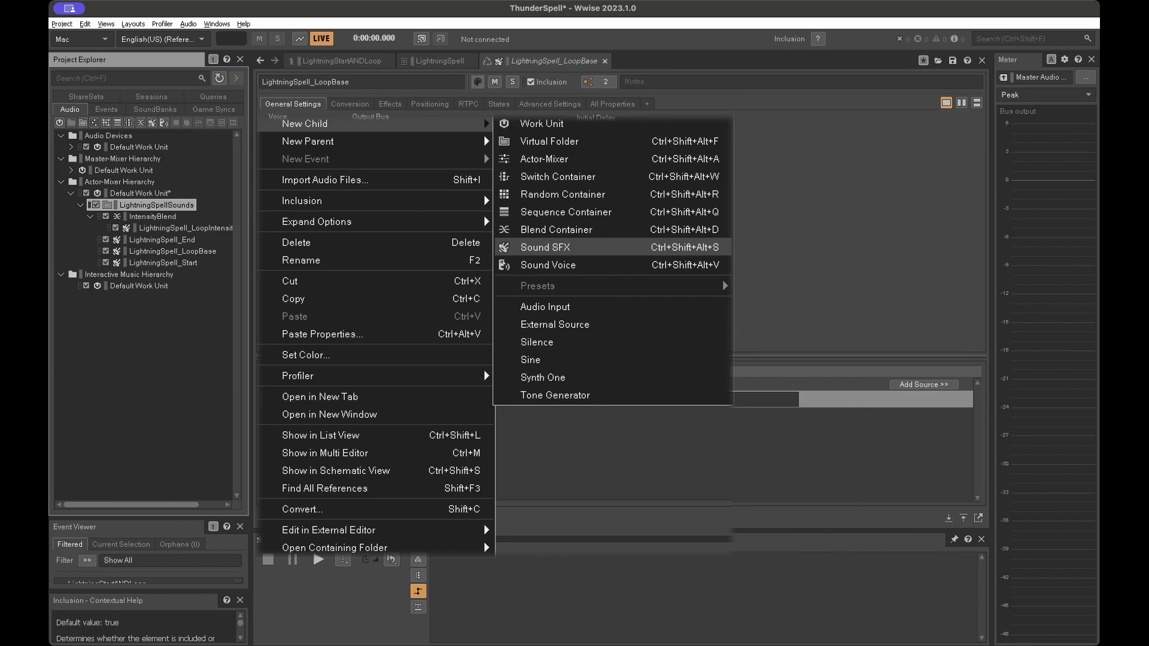
left_click(545, 247)
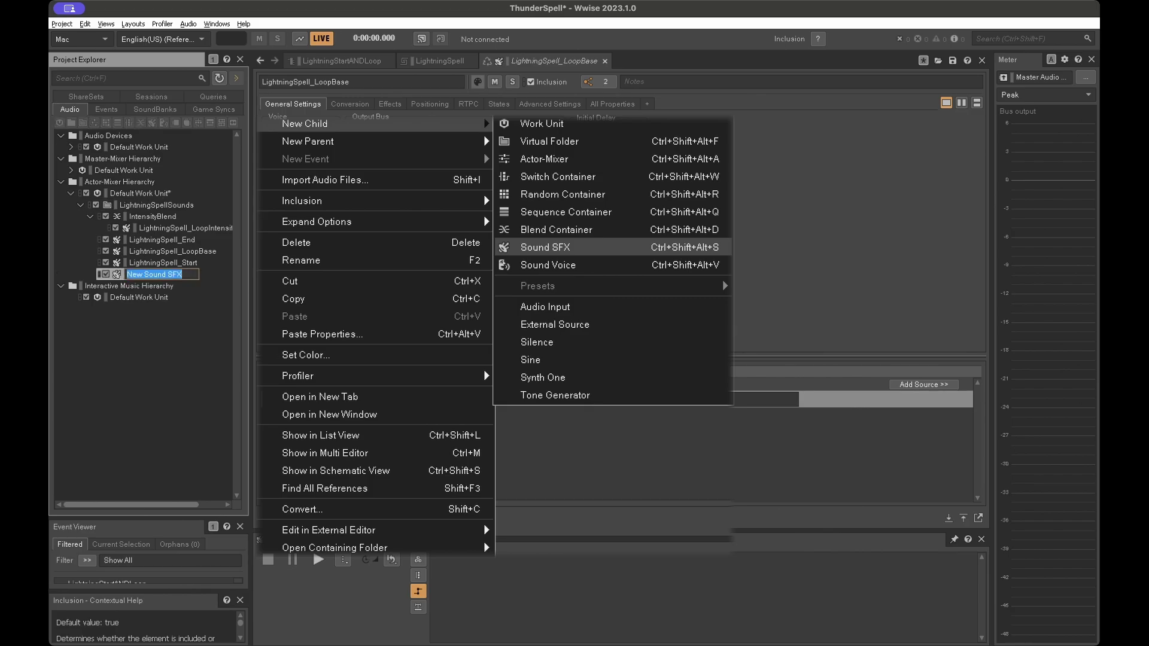
type("Whatever")
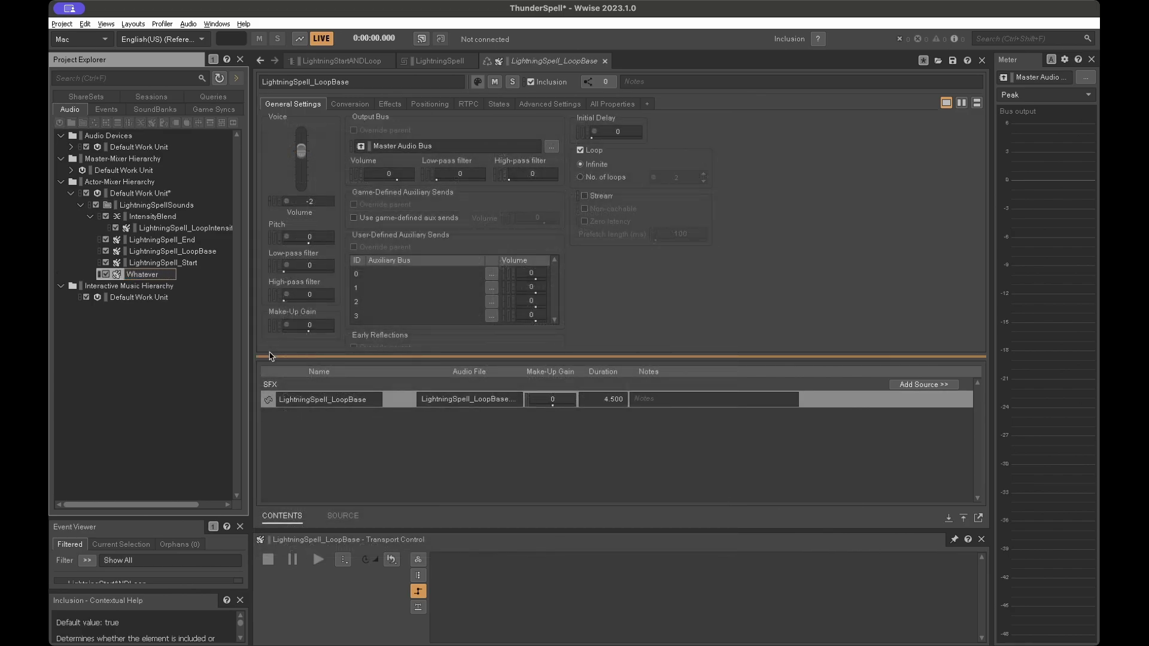
key("Return")
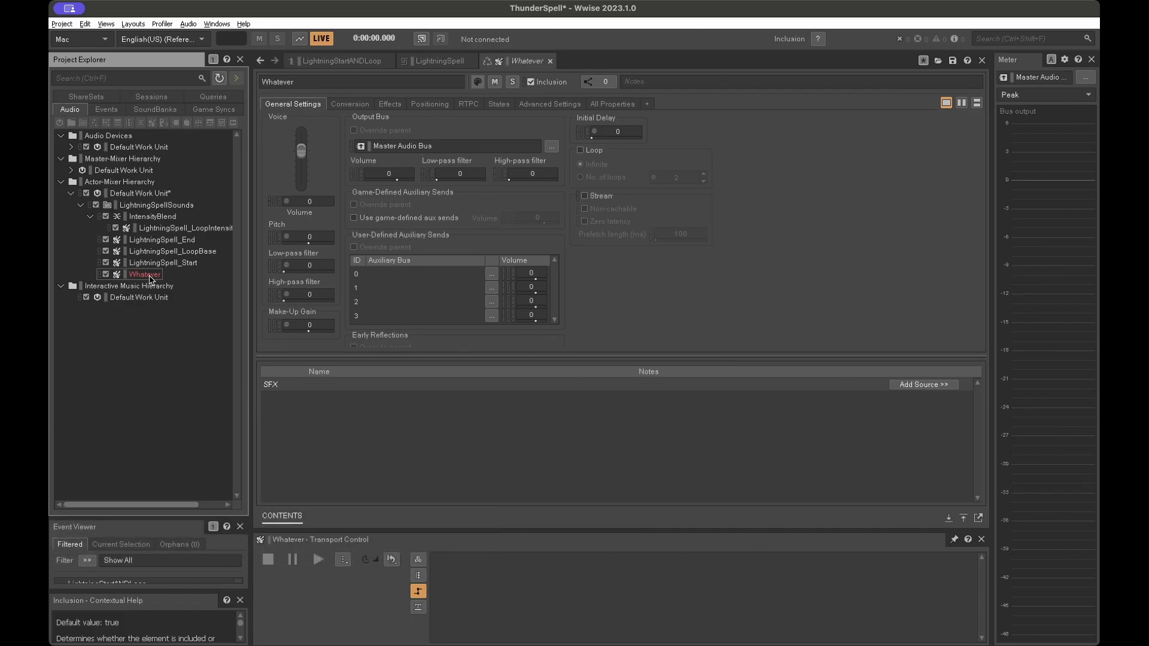
Open the audio file import for the Whatever sound without importing anything, and delete the sound
right_click(150, 277)
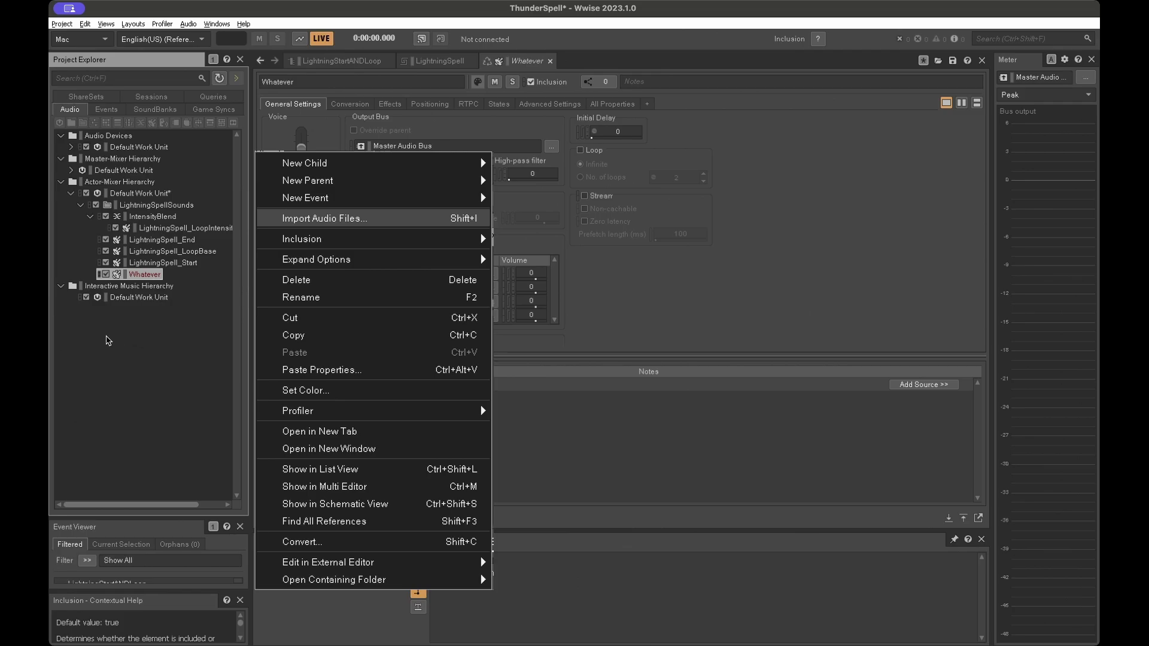
left_click(324, 219)
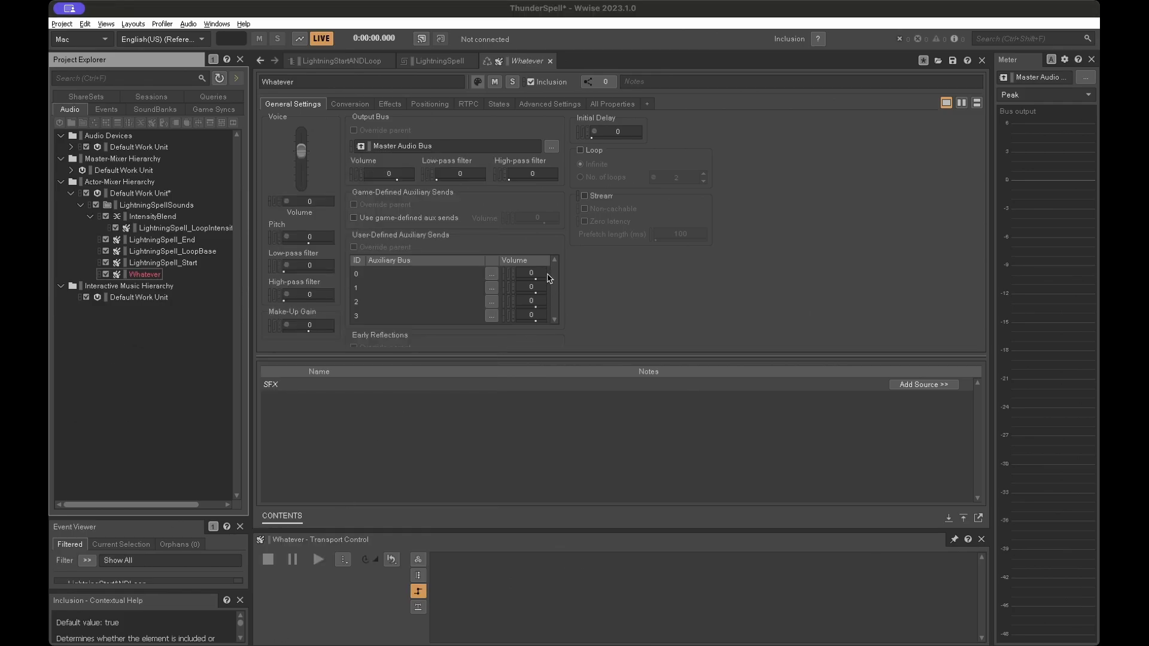
left_click_drag(548, 250, 145, 275)
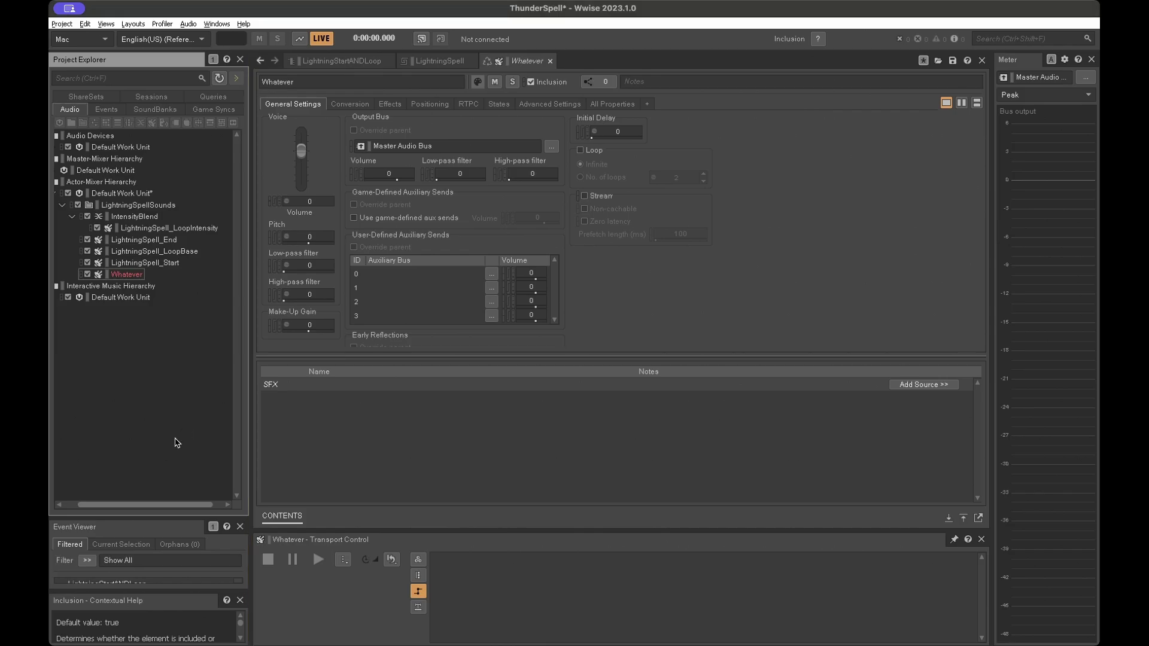
key("Delete")
Play LightningSpell_Start and switch its Loop option on and back off
left_click(152, 262)
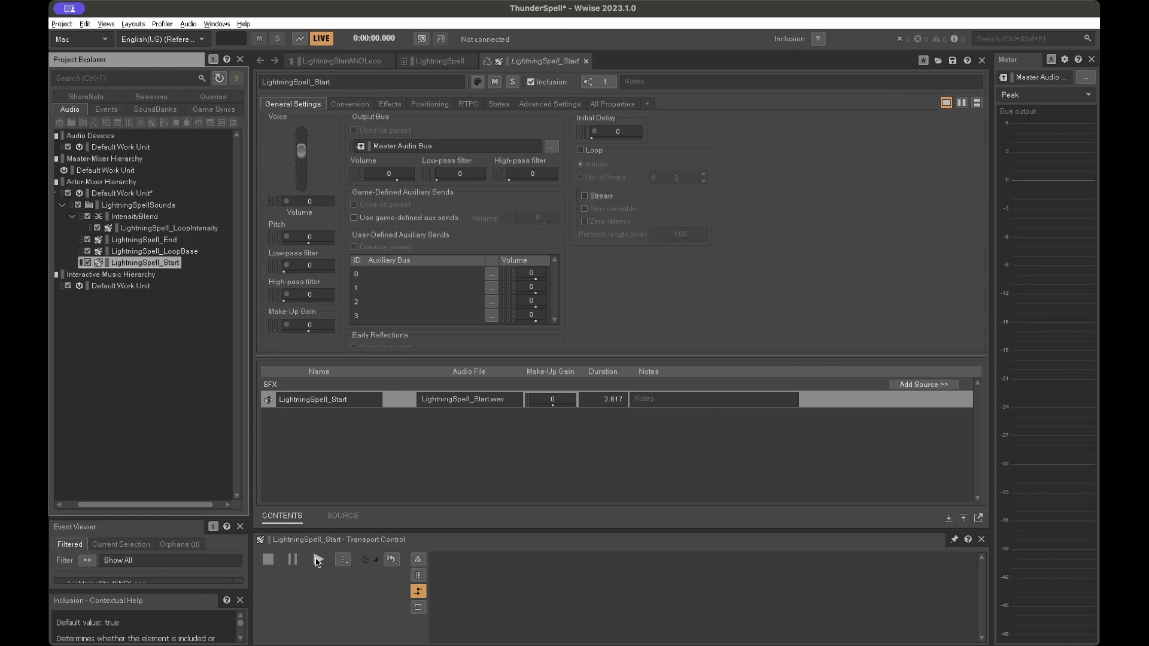
left_click(318, 560)
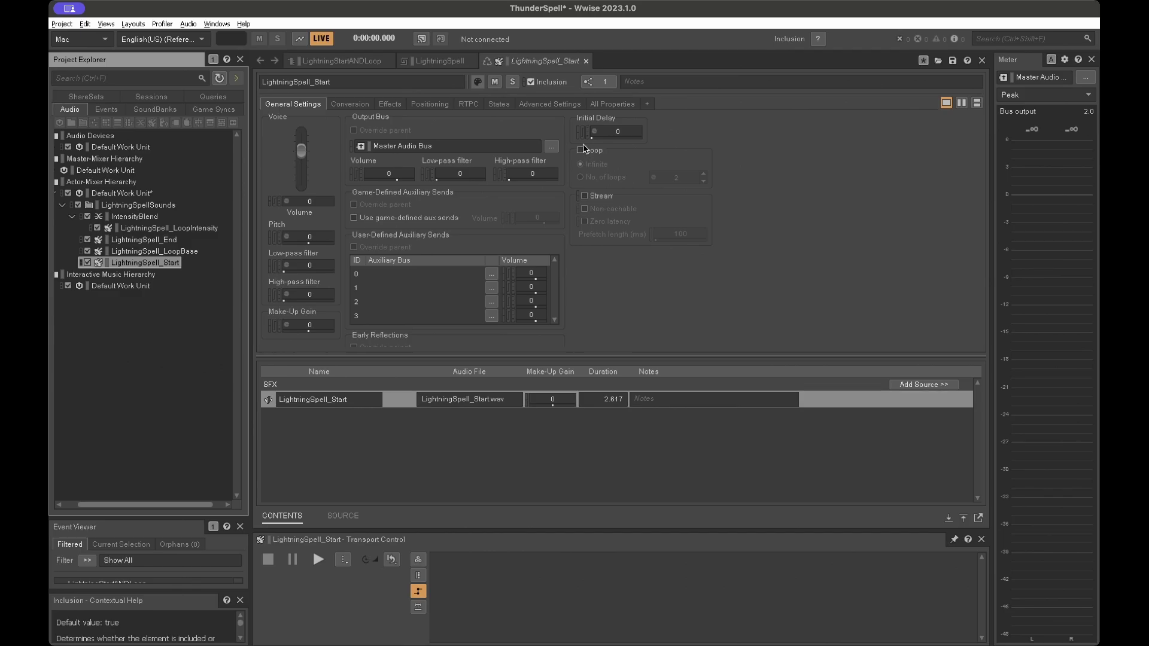
left_click(586, 154)
left_click(584, 153)
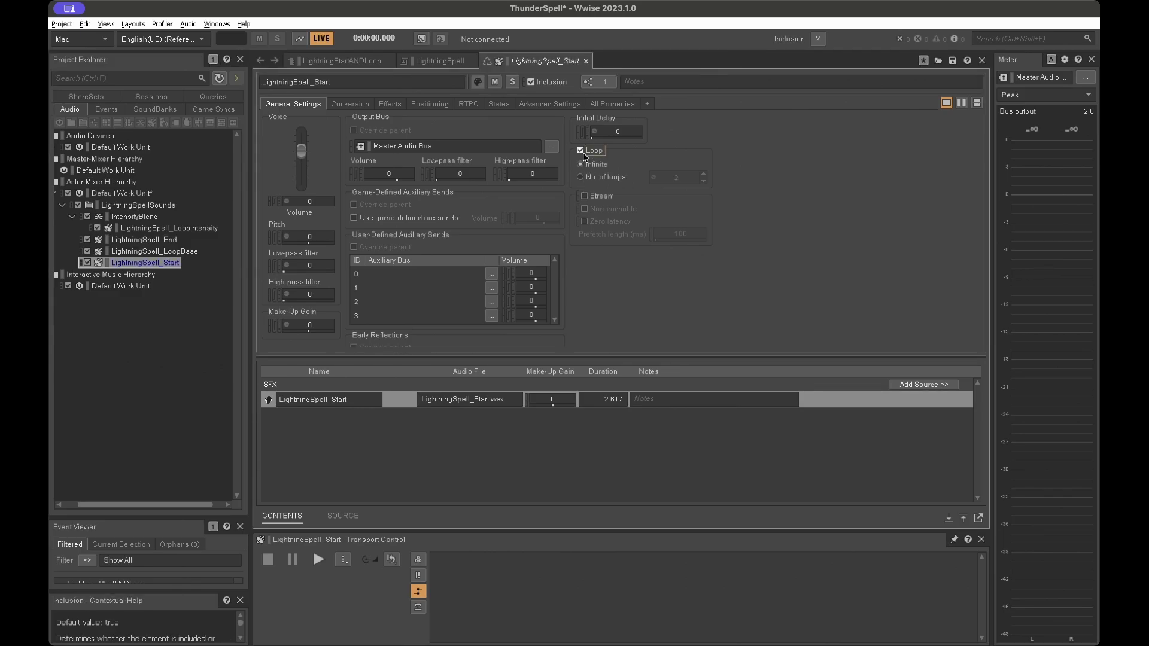
left_click(583, 153)
Select LightningSpell_End and play it
left_click(127, 239)
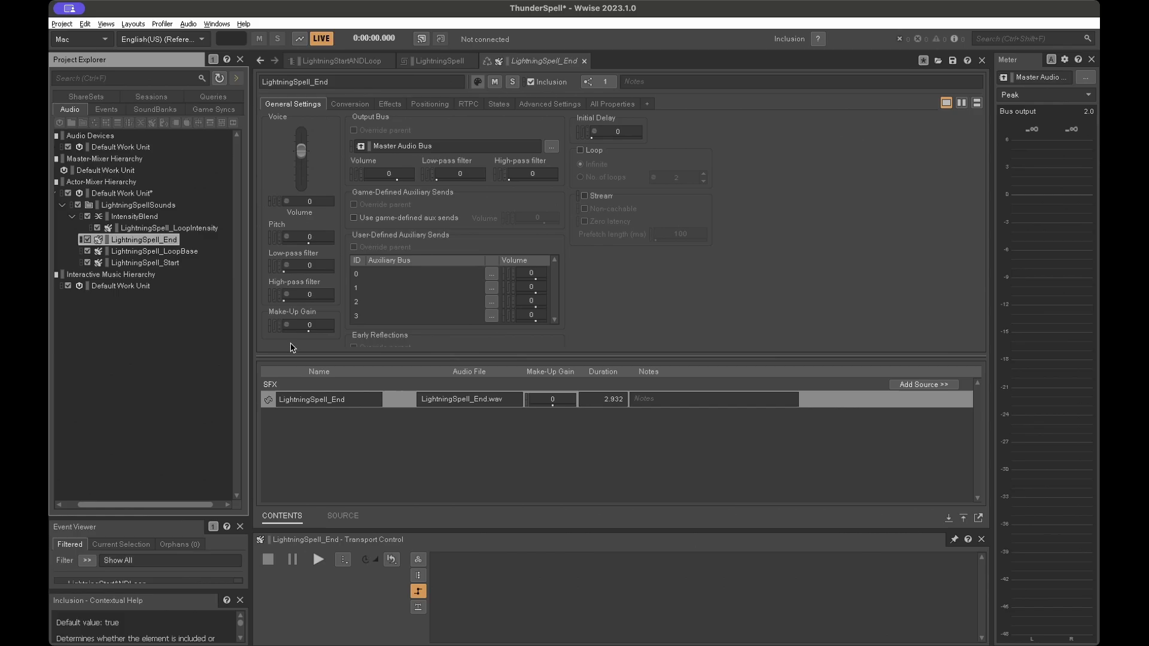
left_click(318, 562)
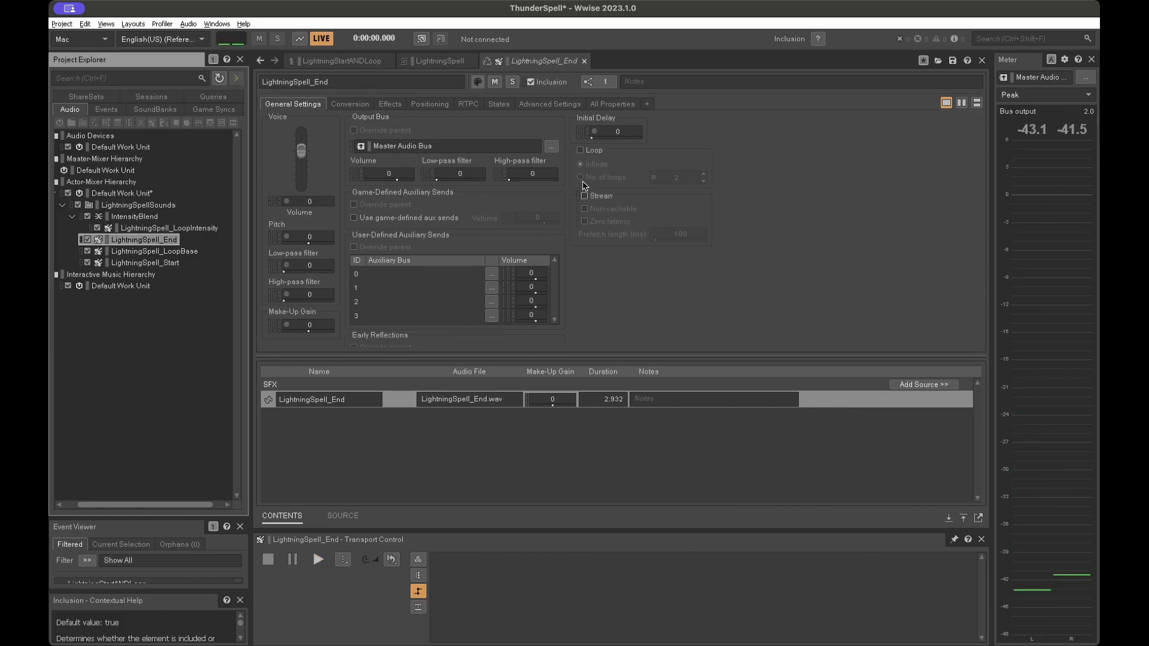
Select LightningSpell_LoopBase, check its Loop option, and play the sound before stopping it
left_click(153, 252)
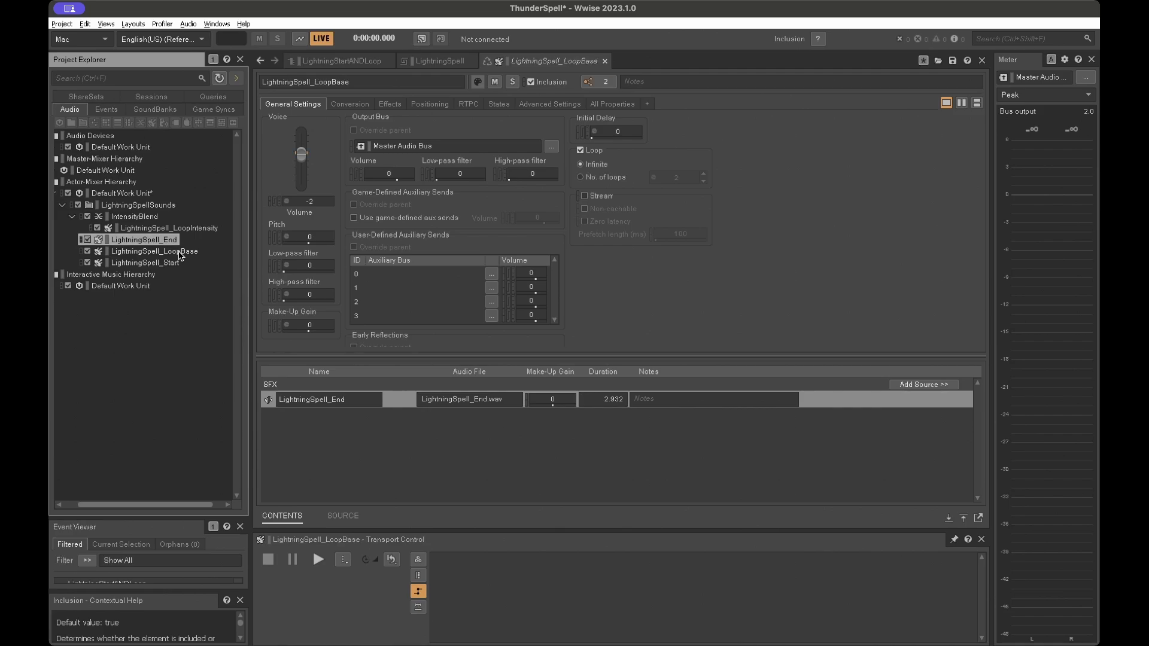
left_click(596, 153)
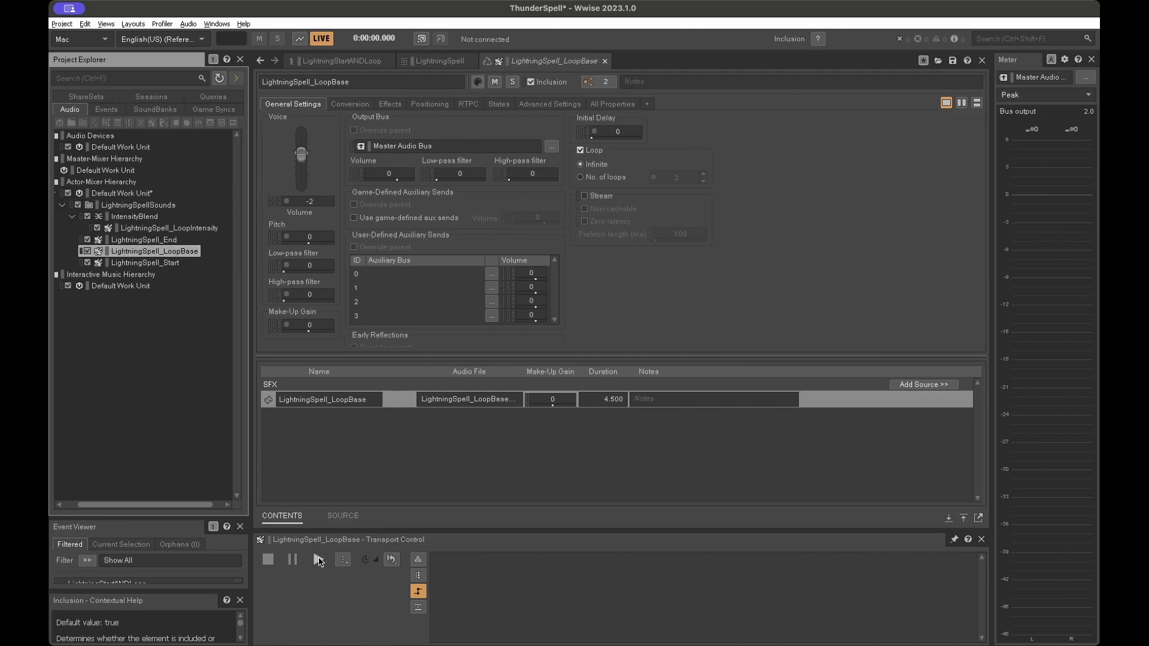
left_click(318, 560)
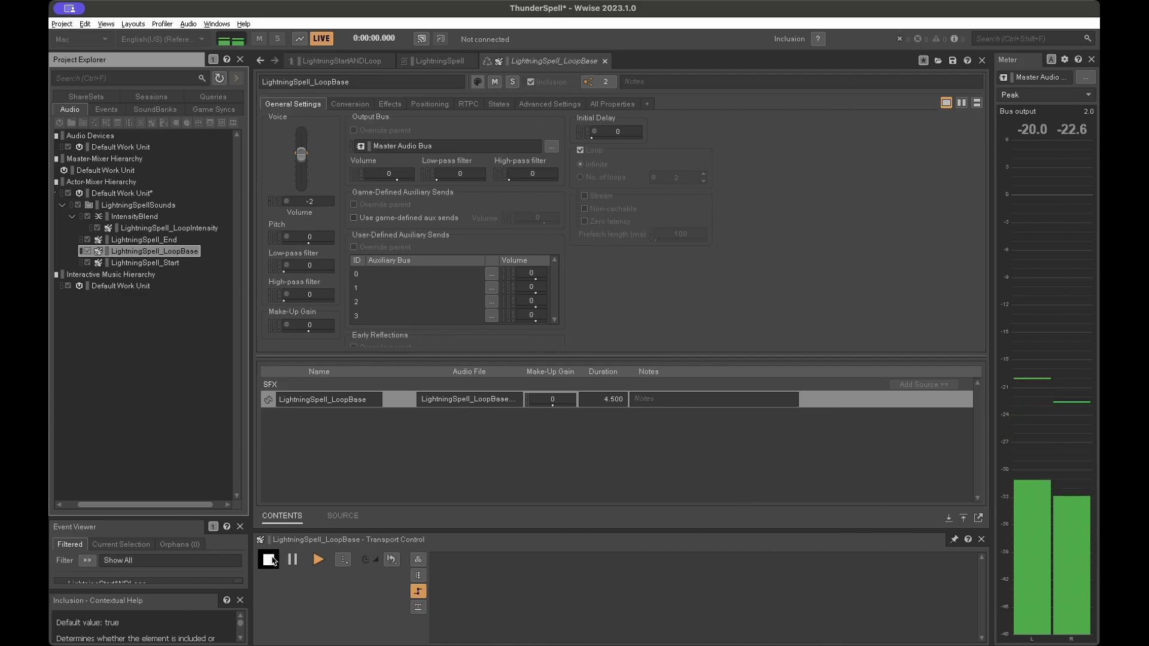
left_click(270, 559)
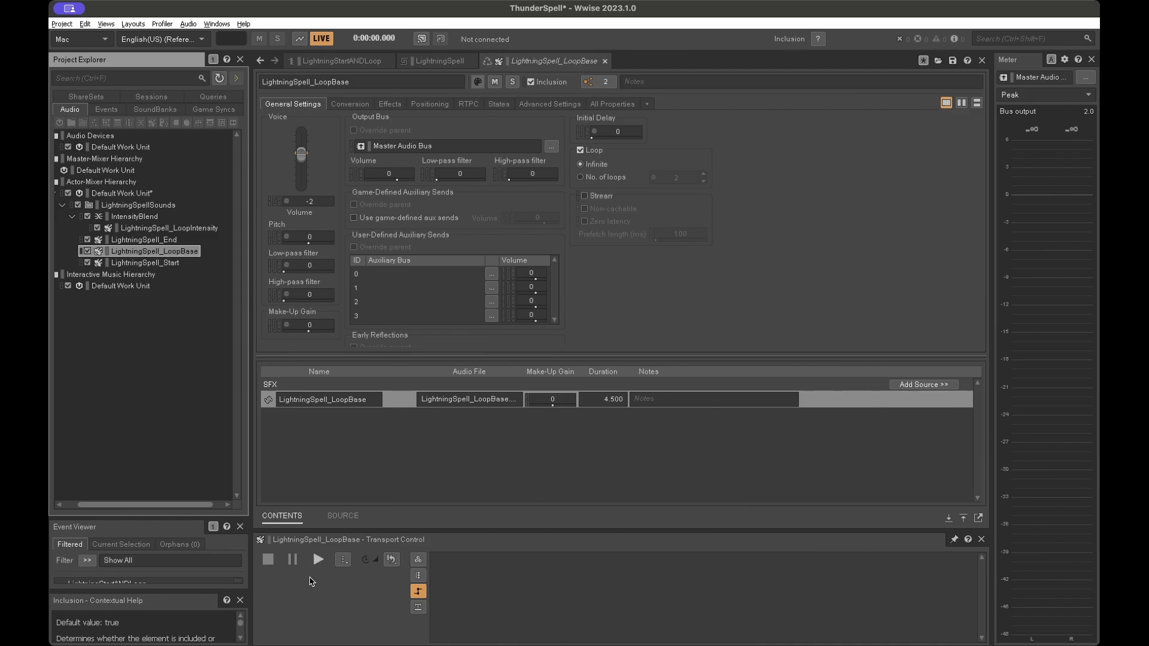
Play the LightningSpell_LoopIntensity sound inside IntensityBlend and stop it
left_click(162, 231)
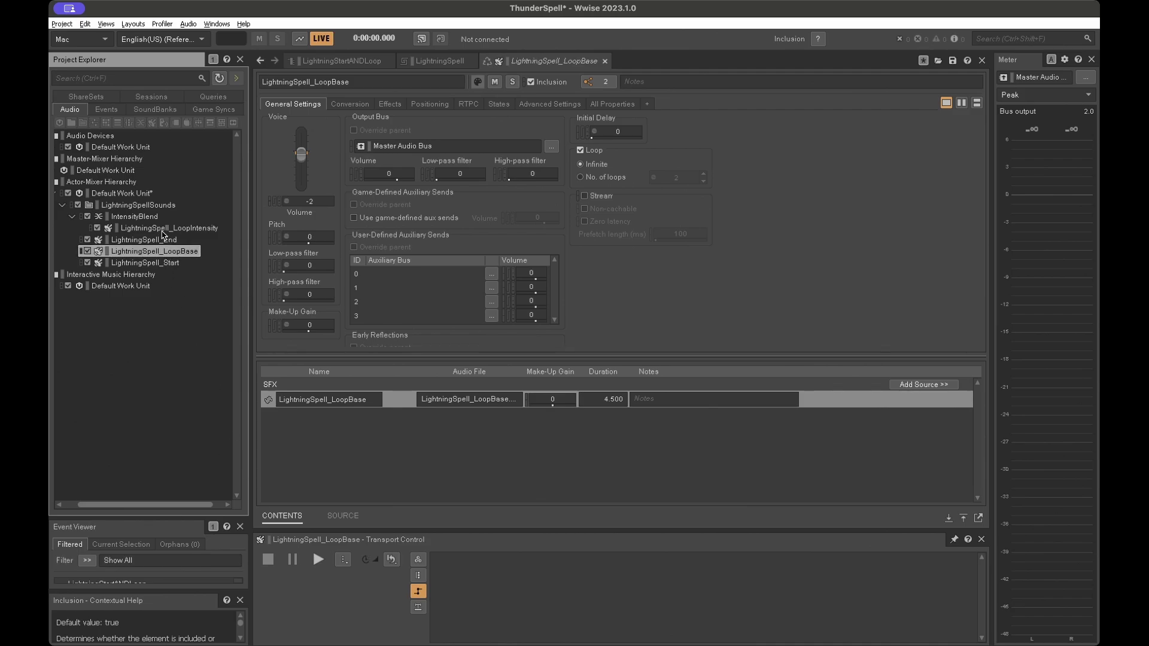
left_click(318, 561)
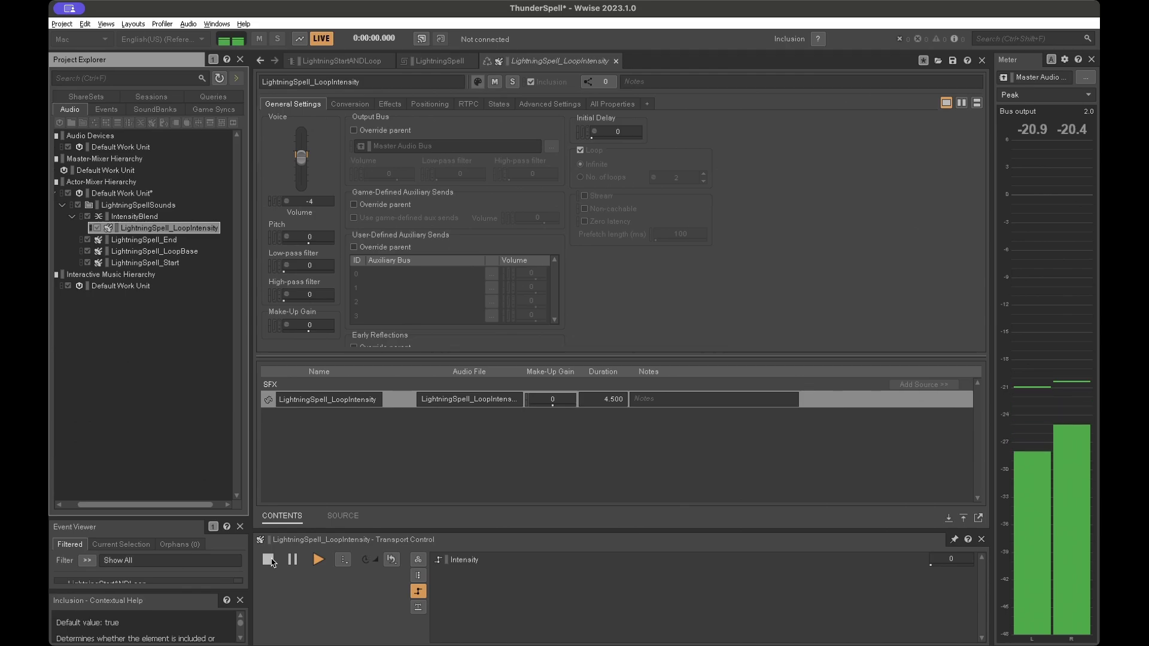
left_click(269, 560)
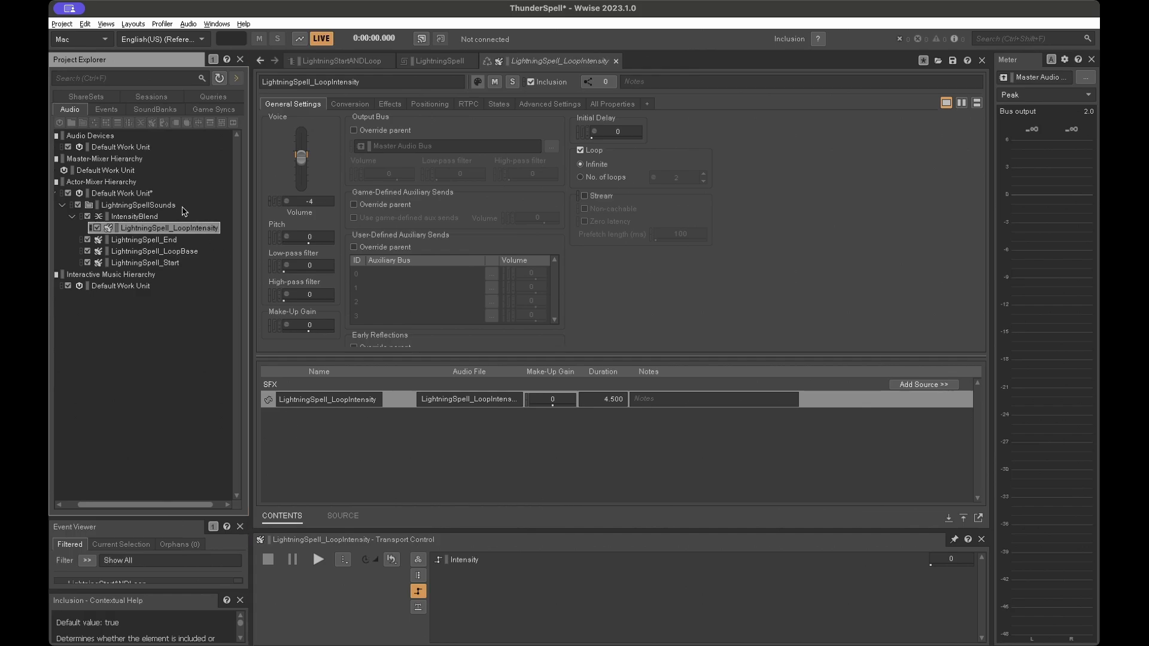
Create a game parameter named NewParameter in the Default Work Unit under Game Parameters
left_click(211, 110)
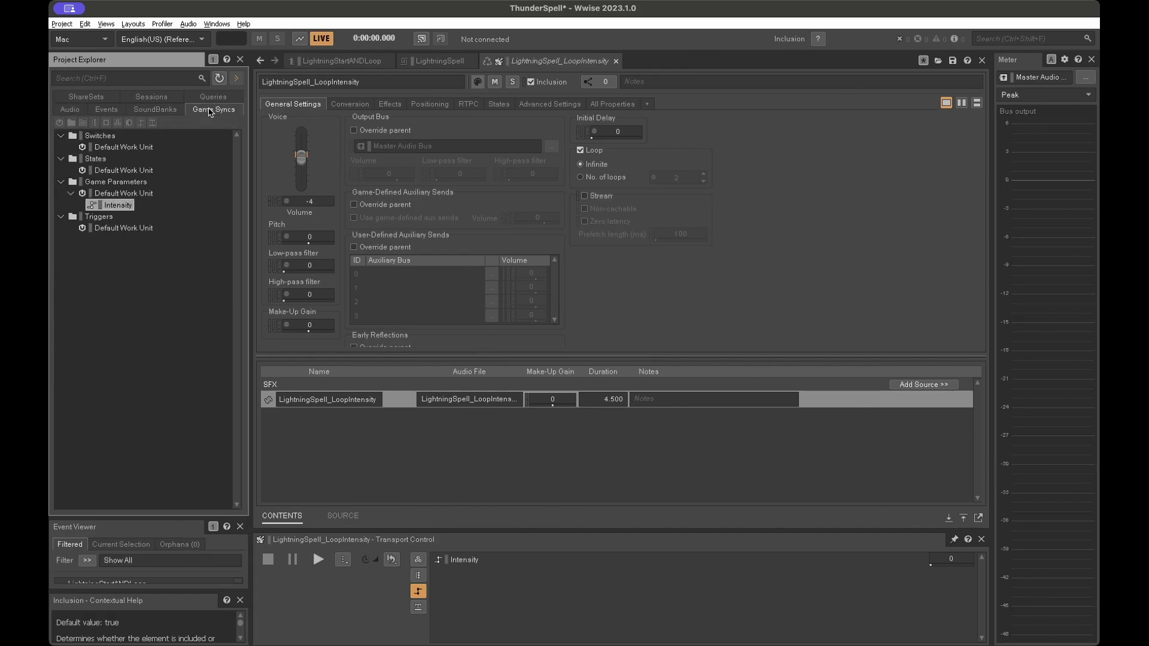
double_click(137, 182)
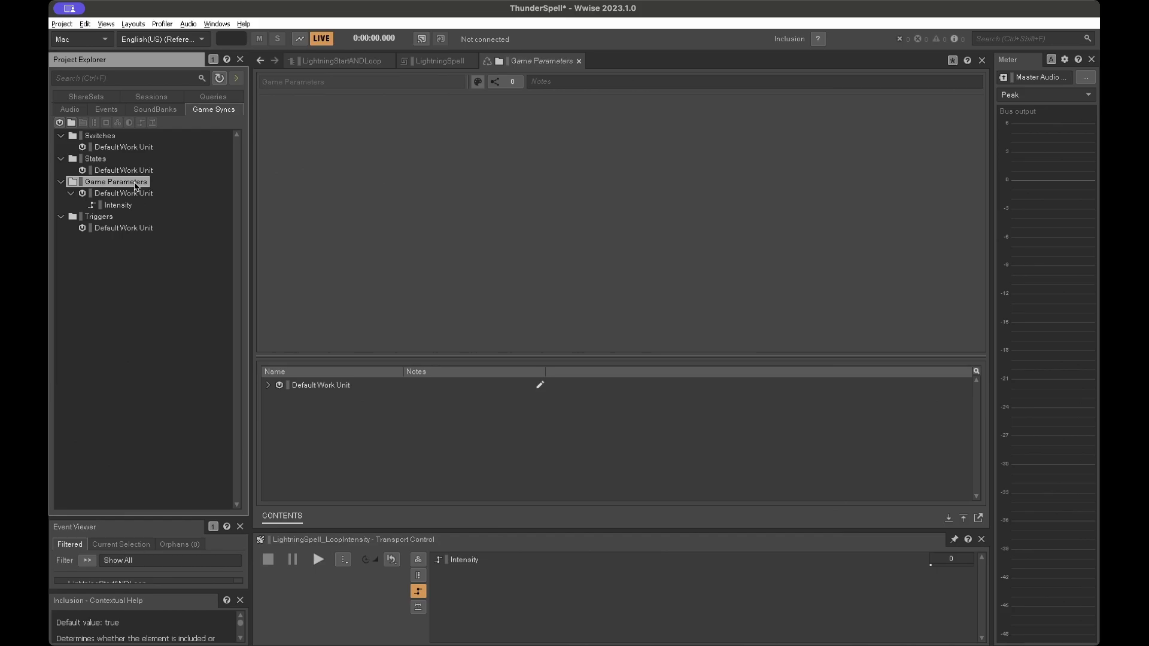
left_click(136, 193)
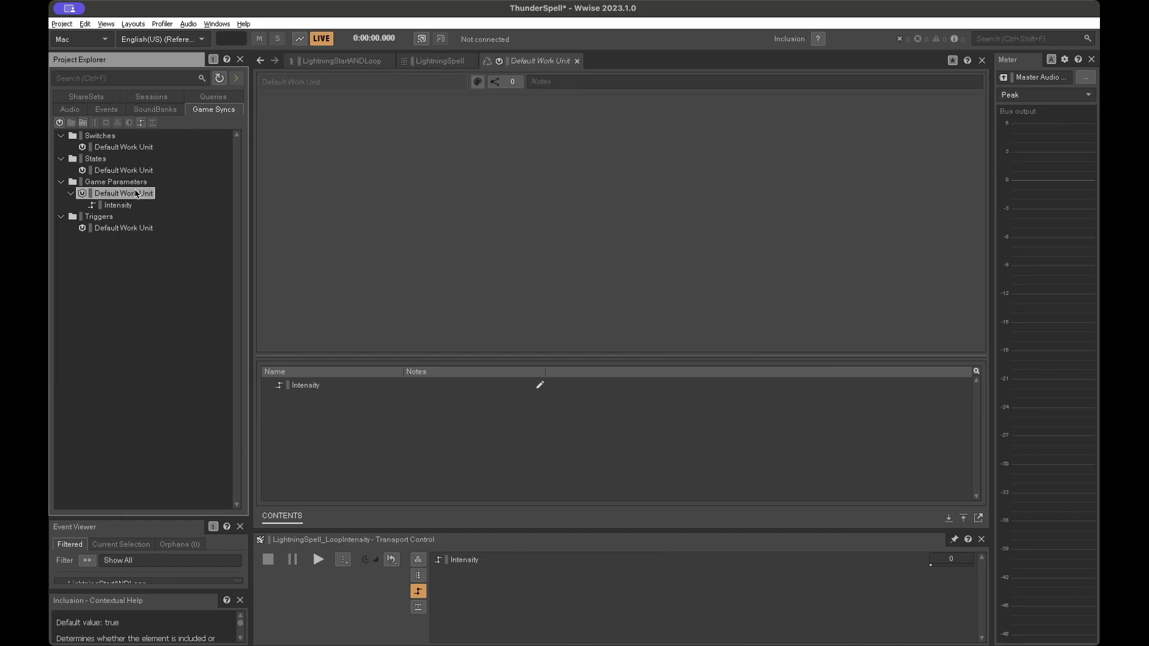
right_click(145, 195)
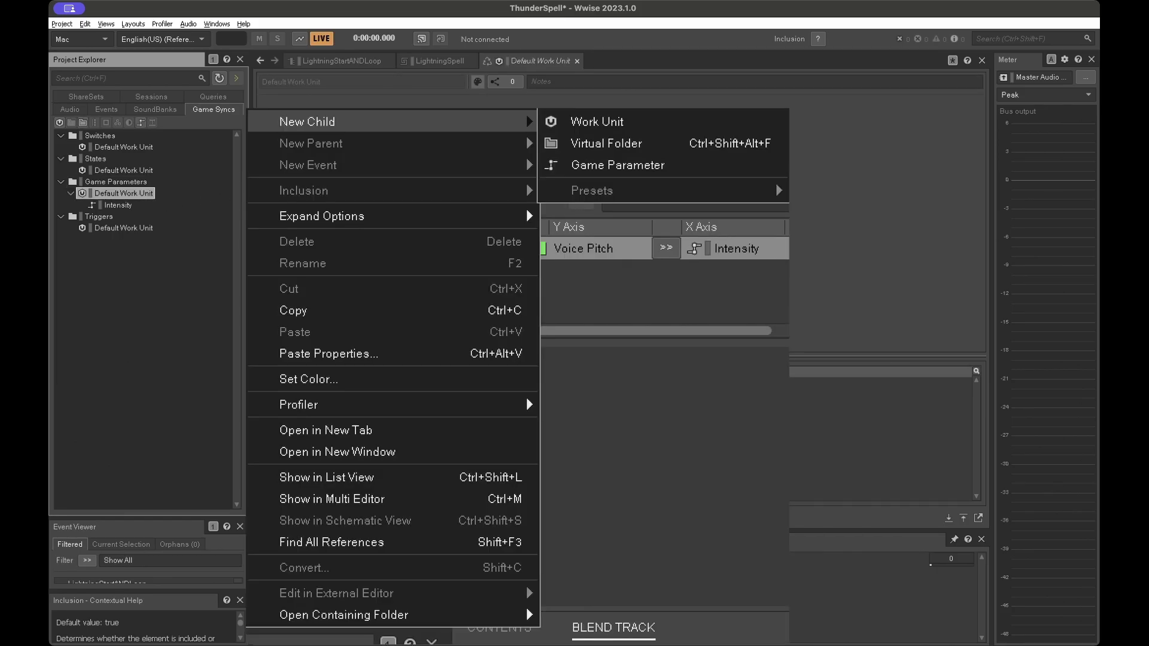
left_click(618, 165)
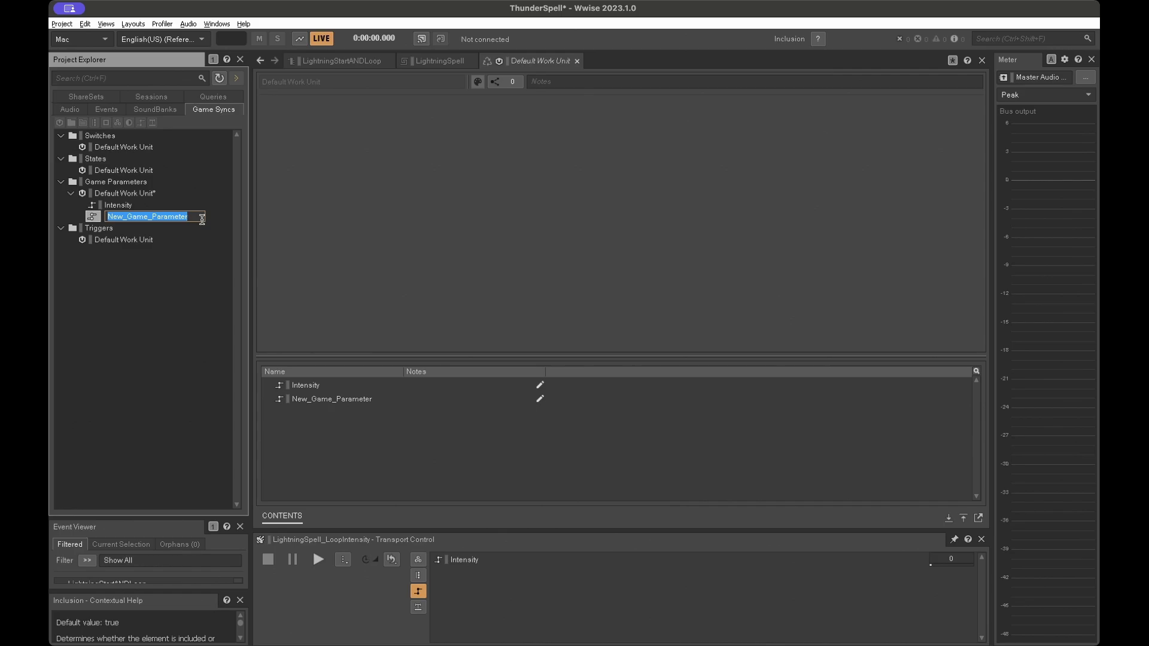
type("New")
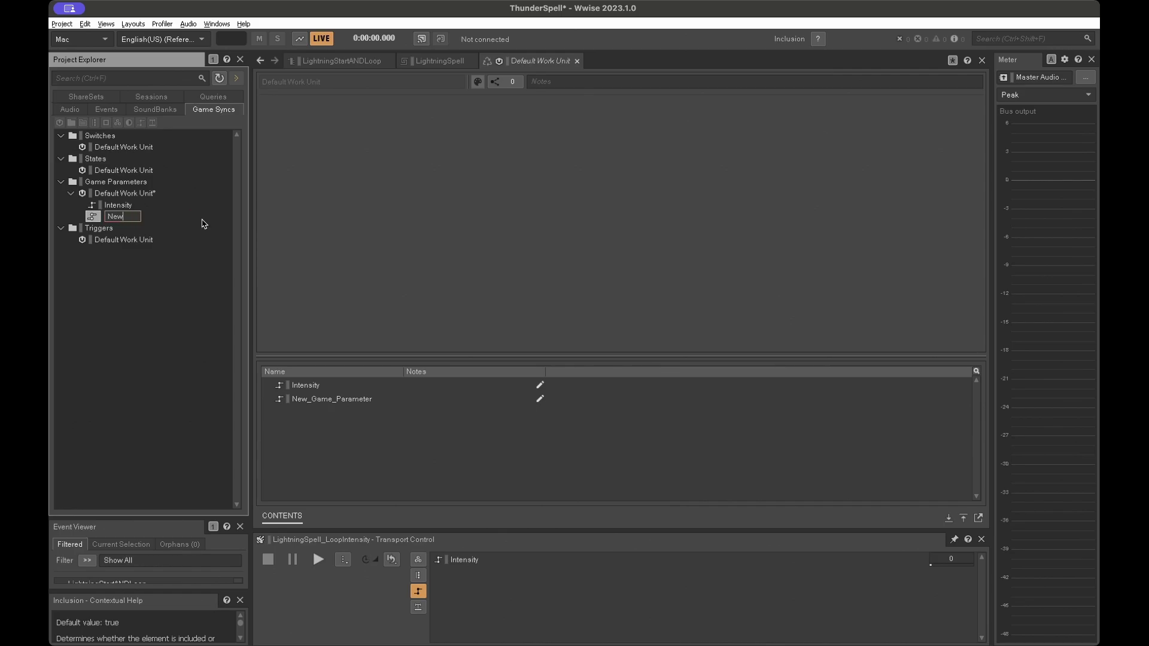
type("Parameter")
key("Return")
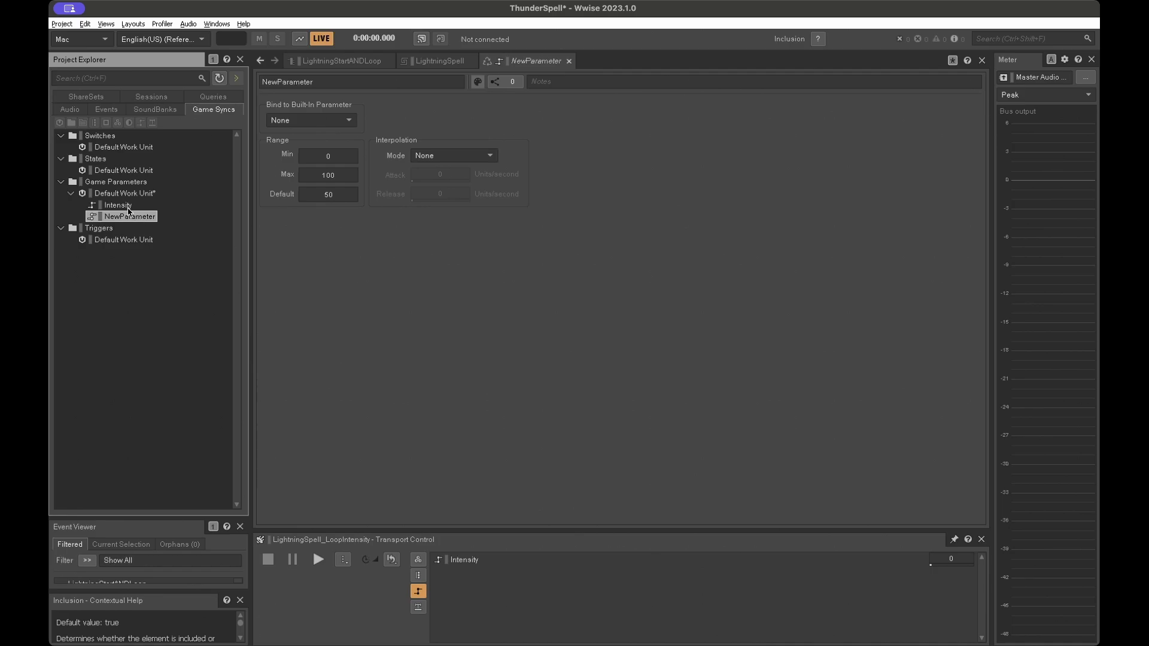
Examine the Min, Max and Default range fields of NewParameter
left_click(336, 155)
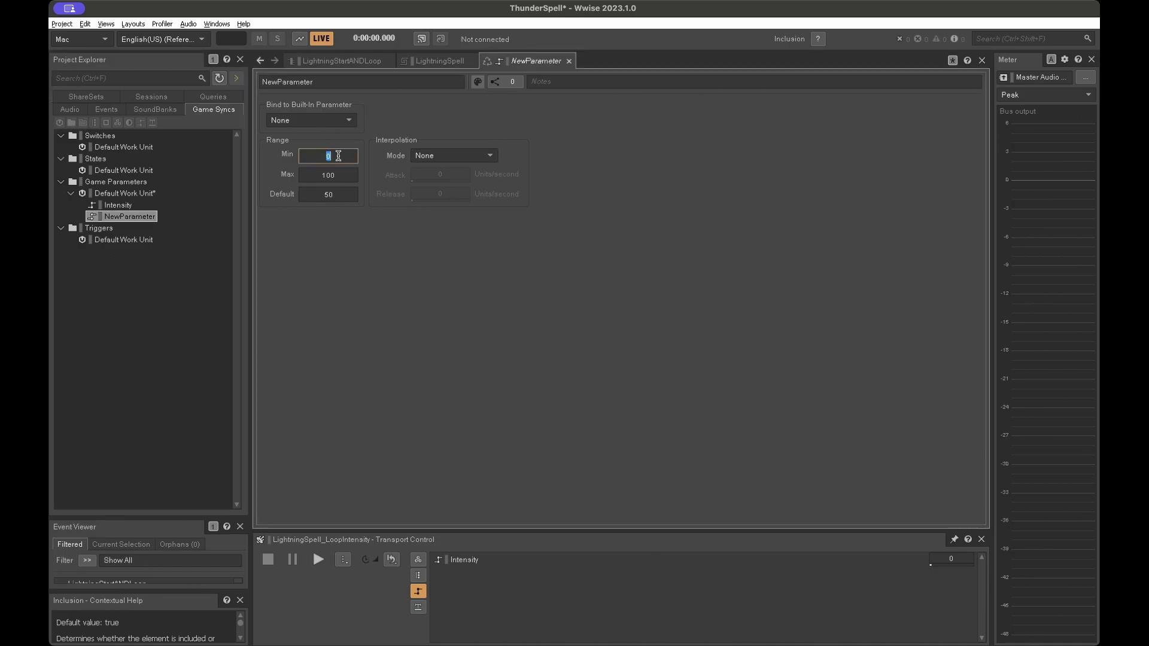
left_click(341, 174)
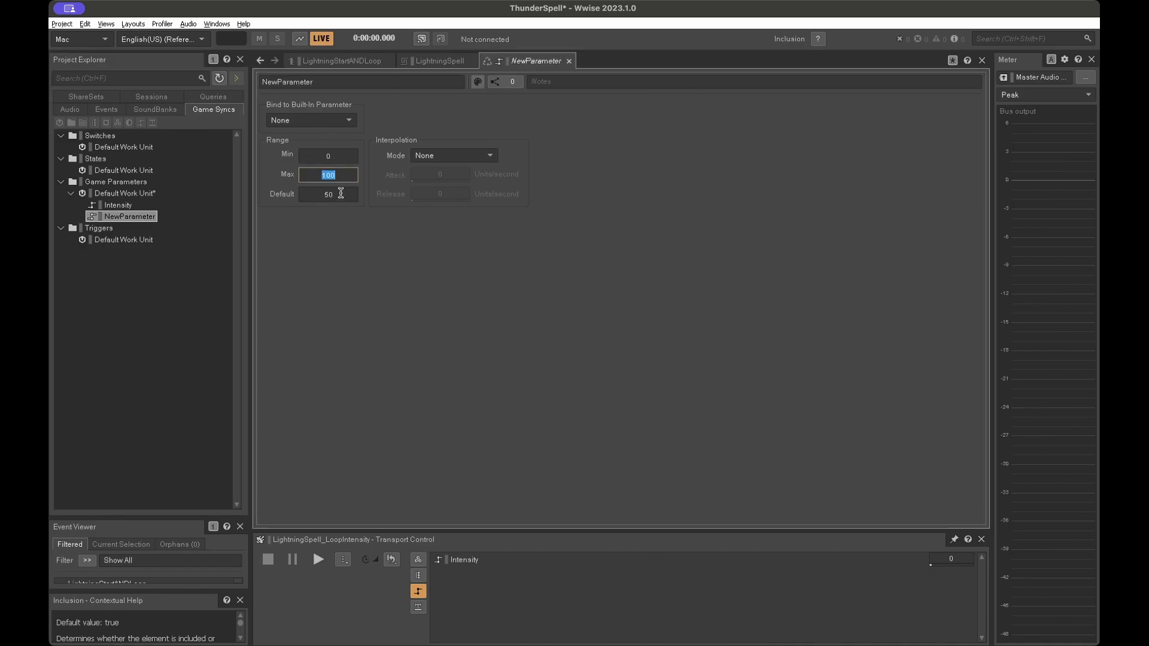
left_click(340, 193)
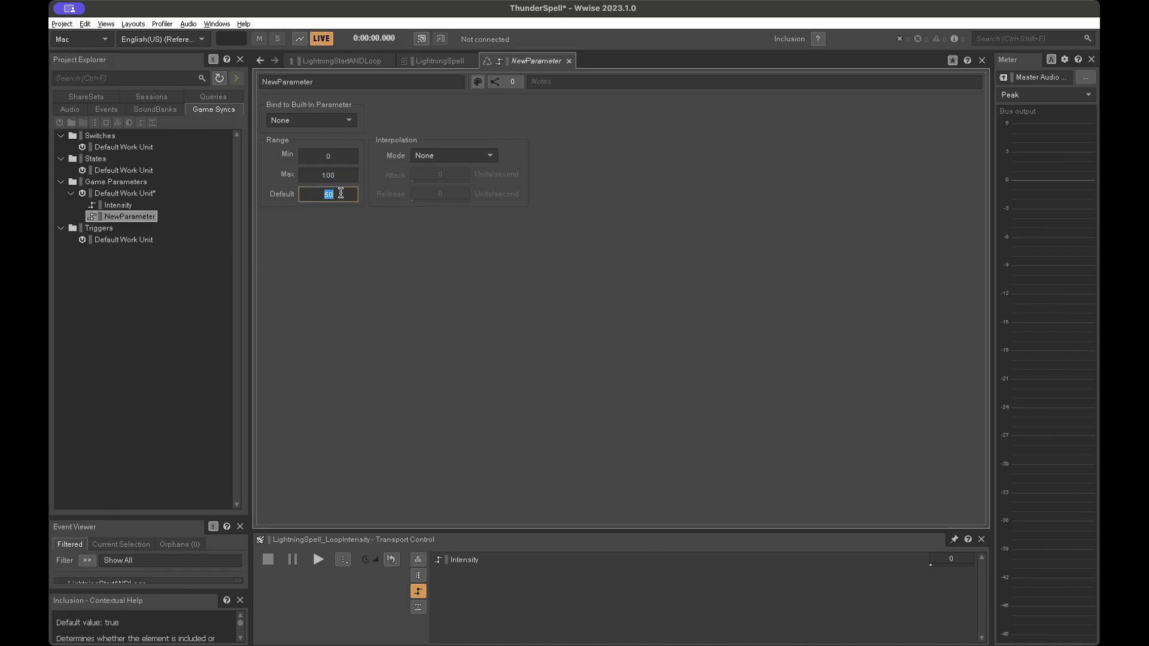
left_click(341, 154)
left_click(342, 174)
left_click(342, 155)
left_click(338, 175)
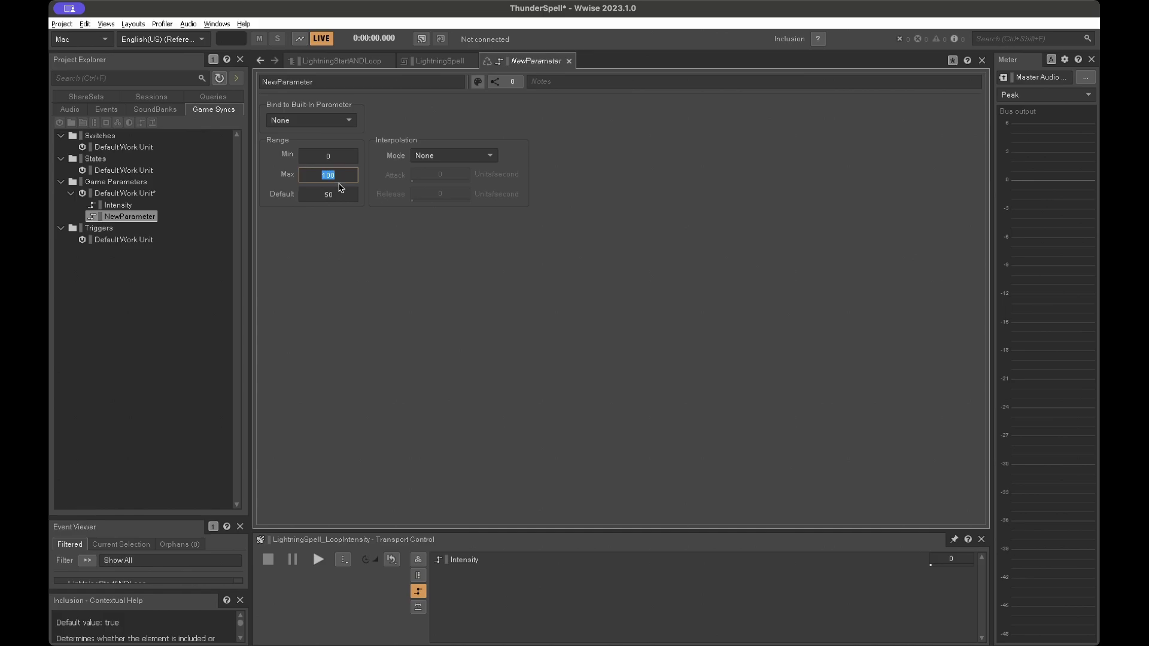
Set NewParameter's default value to 100, and delete the parameter
left_click(339, 193)
type("100")
left_click(131, 217)
key("Delete")
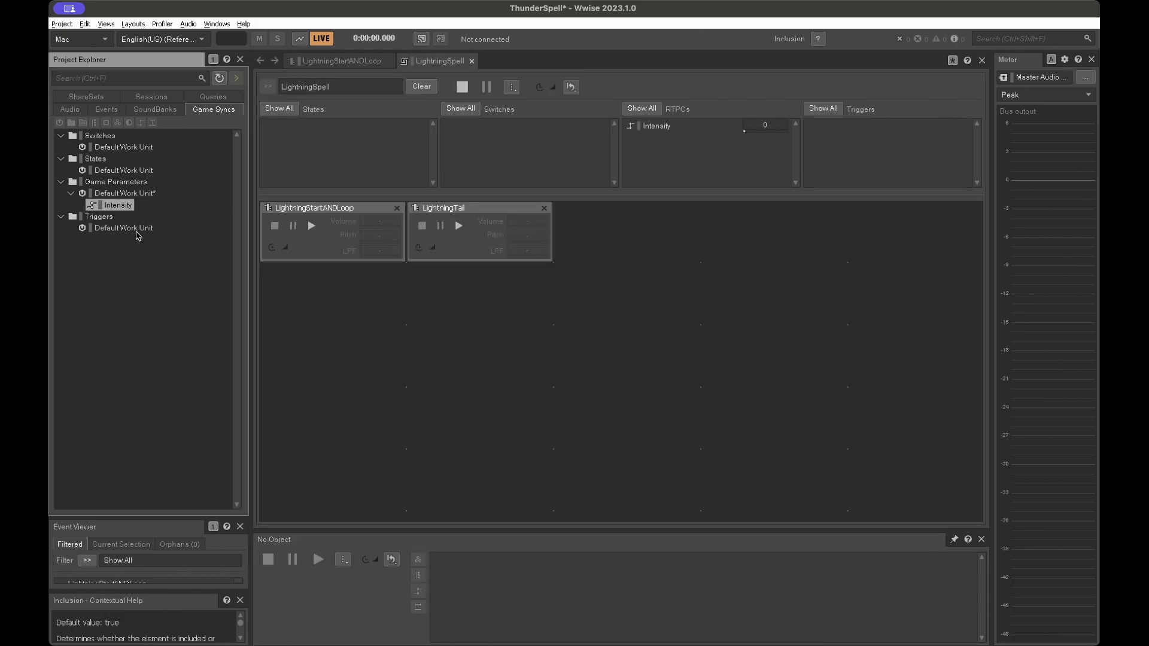
Review the range settings of the Intensity game parameter and its parent Default Work Unit
left_click(123, 207)
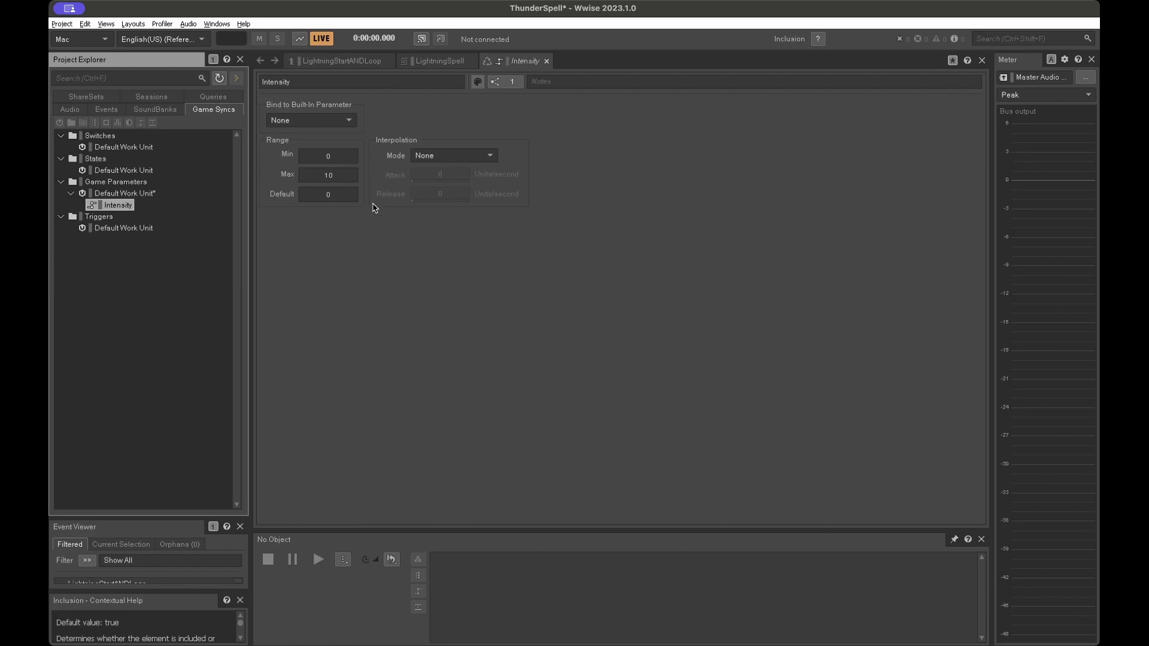
left_click(118, 205)
left_click(120, 193)
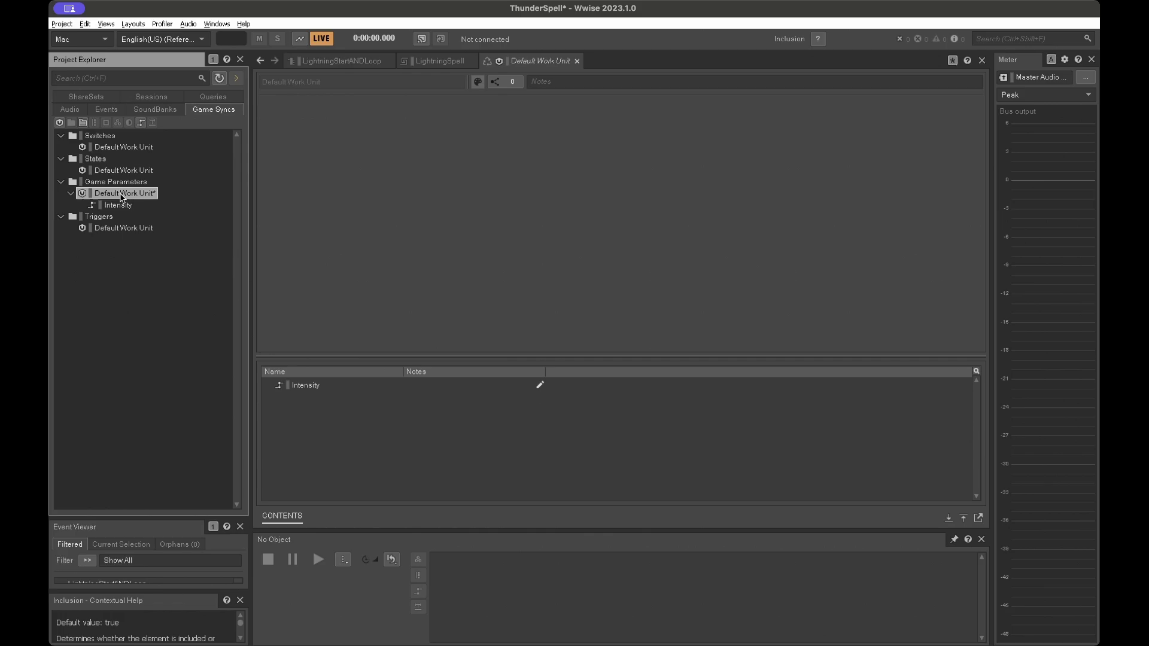
Create a Blend Container named TestBlend!! inside the LightningSpellSounds folder
left_click(76, 110)
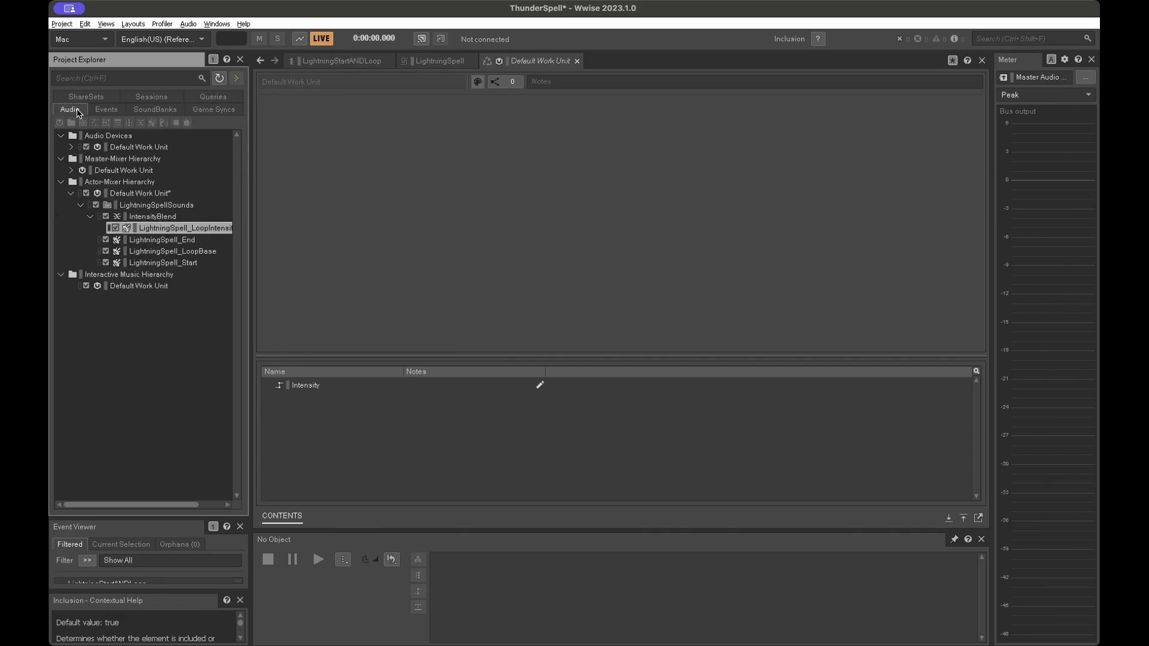
left_click(155, 228)
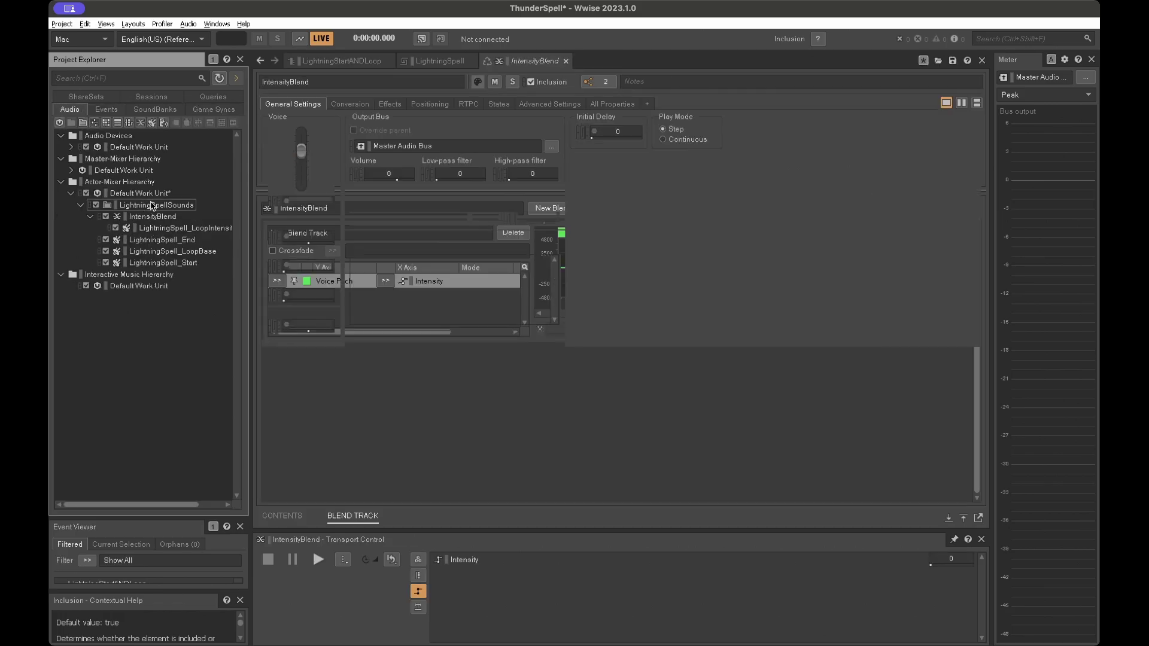
left_click(152, 206)
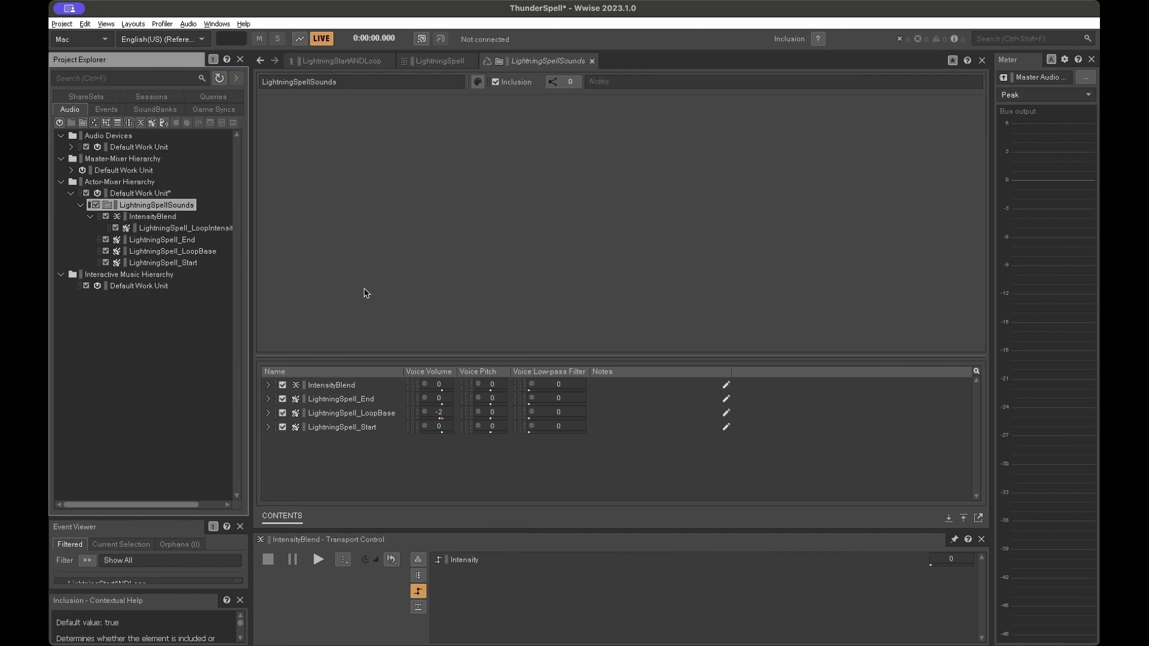
key("ctrl+shift+b")
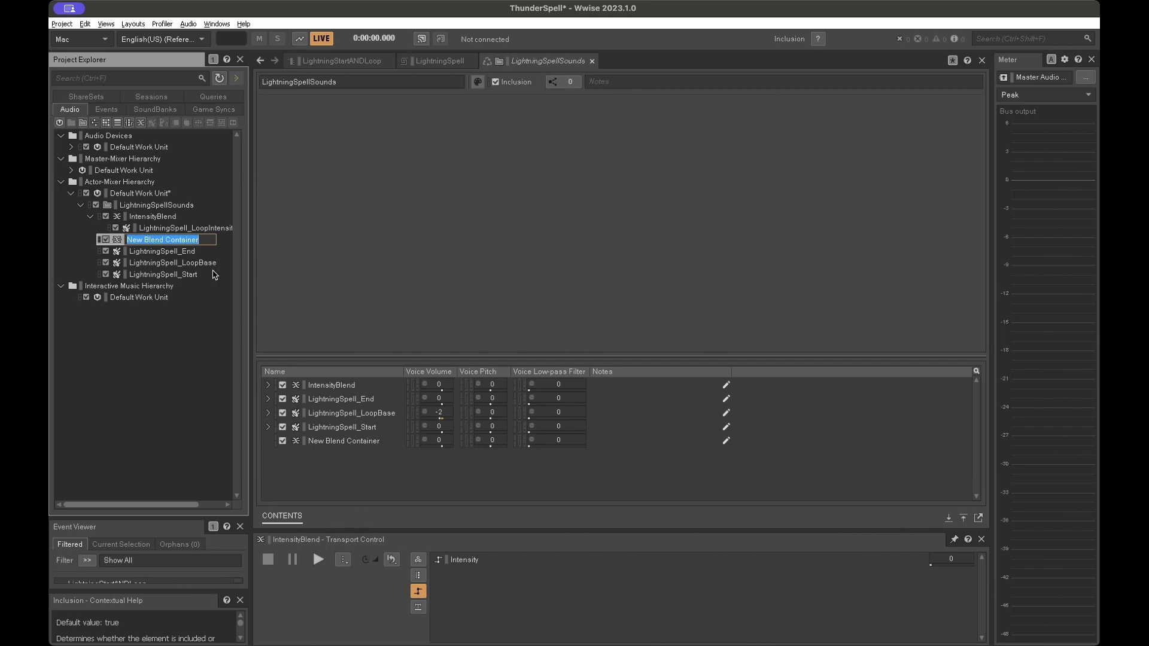
type("TestBlen")
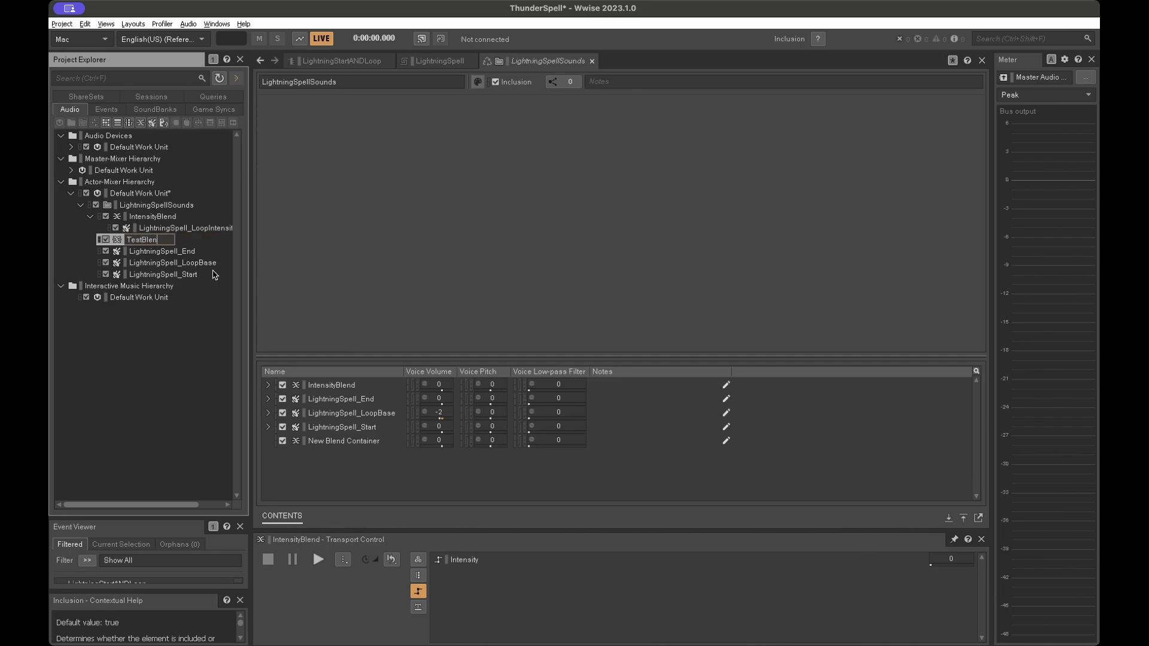
type("d!!")
key("Return")
Copy the LightningSpell_LoopIntensity sound into the TestBlend!! container
left_click(168, 229)
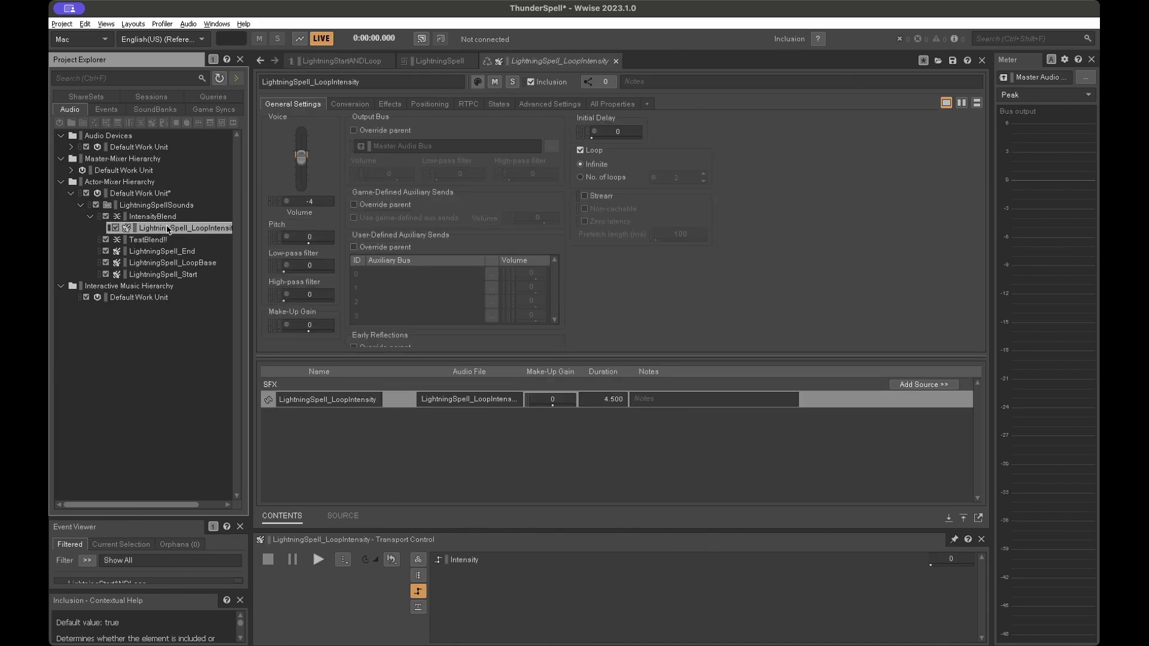
left_click(158, 240)
key("ctrl+v")
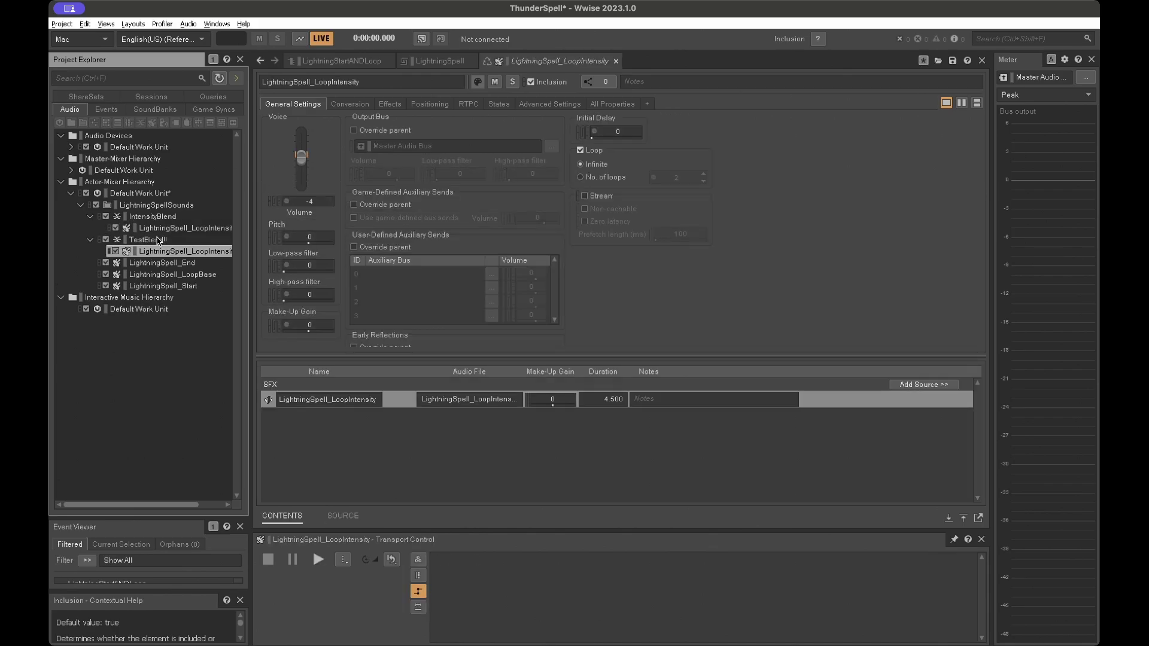
Add a blend track to the TestBlend!! container and name it SuperCoolBlendTrack
left_click(150, 240)
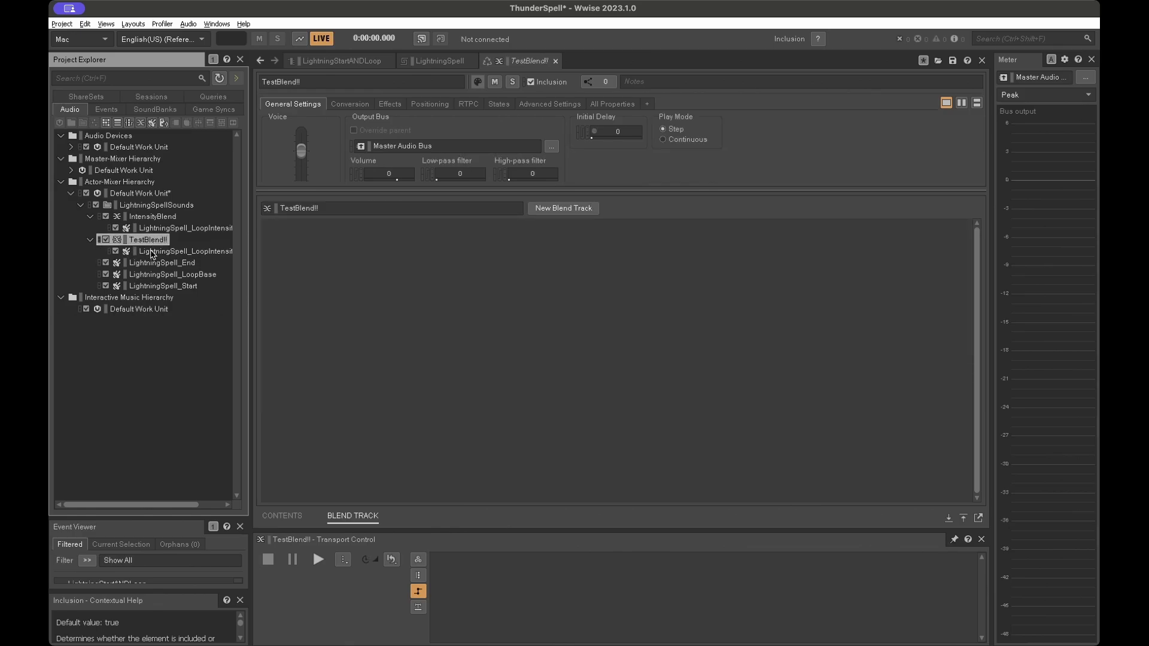
left_click(153, 252)
left_click(151, 242)
left_click(546, 209)
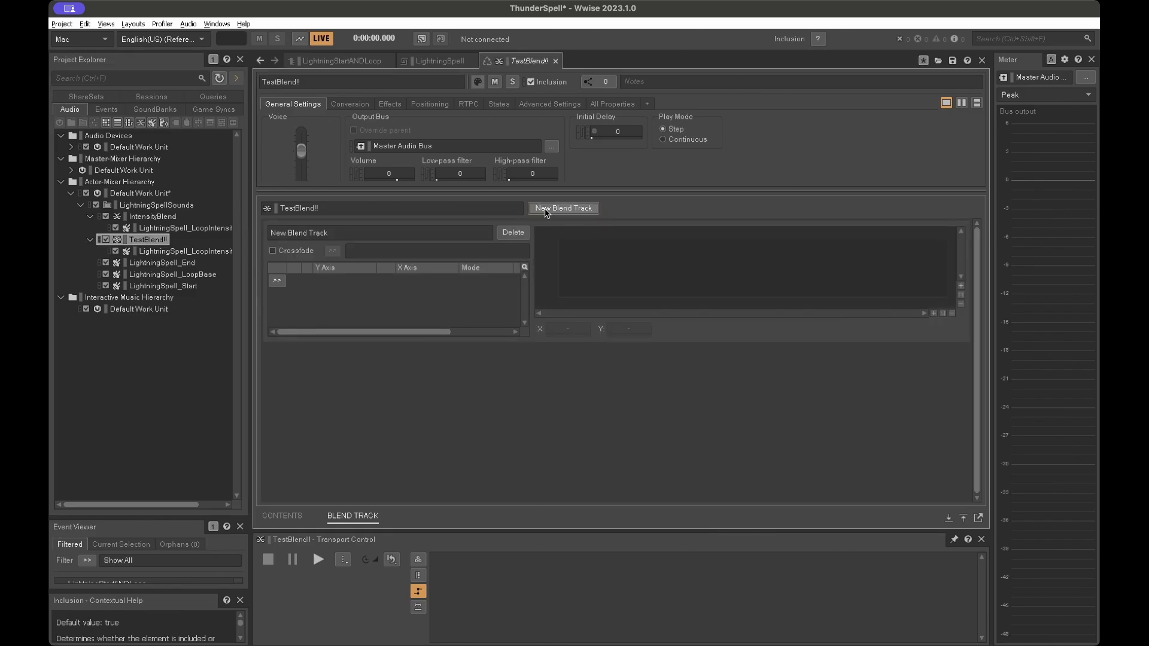
left_click(385, 234)
double_click(284, 232)
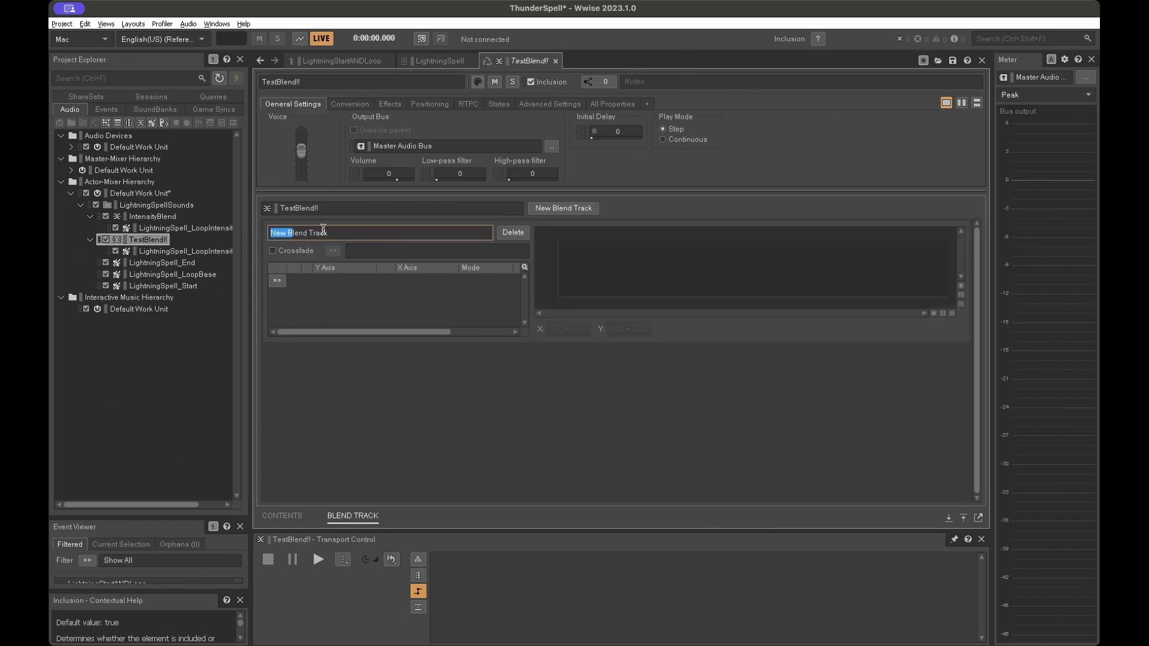
left_click(330, 231)
Add a Voice Pitch curve to SuperCoolBlendTrack, driven by the Intensity game parameter
left_click(277, 280)
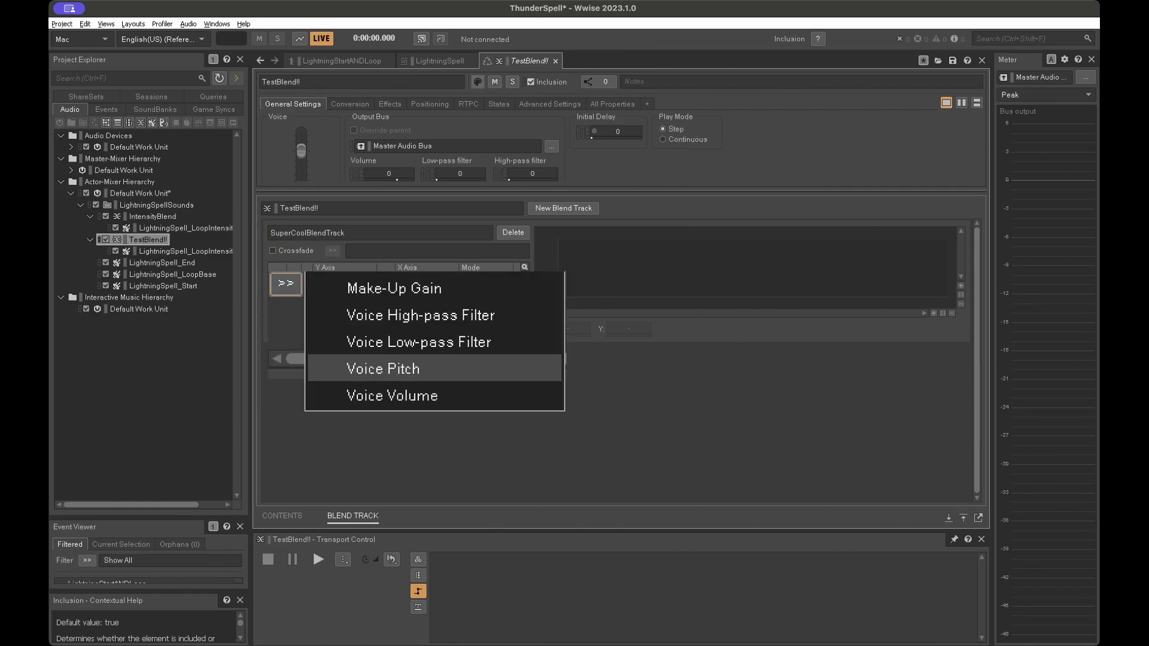
left_click(383, 369)
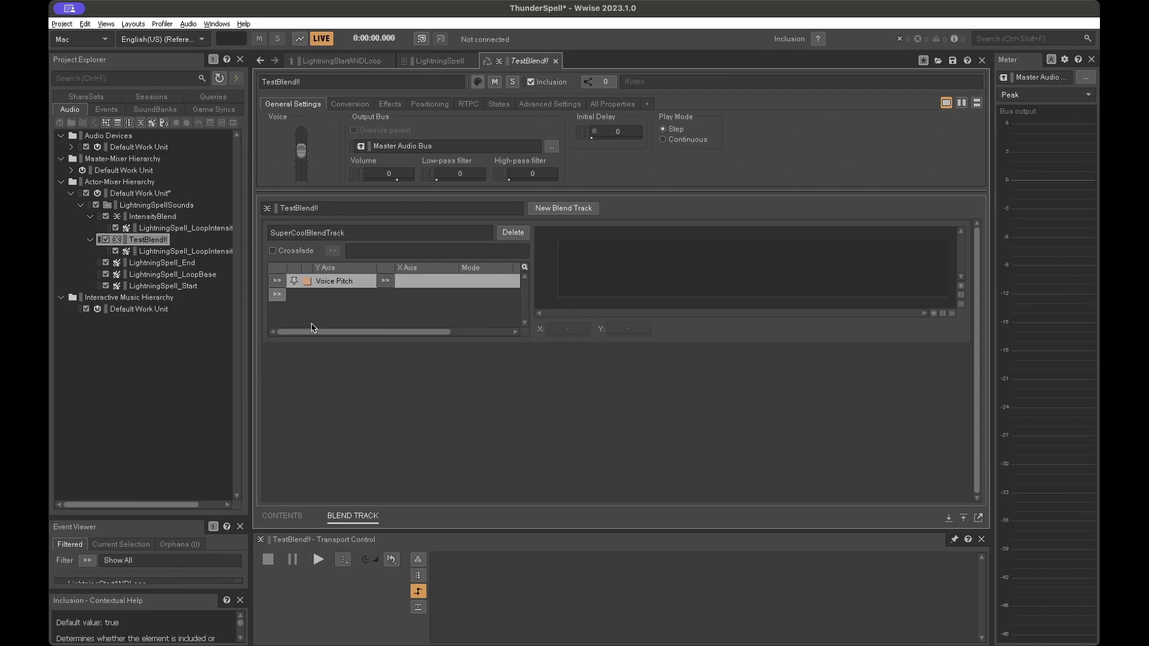
left_click(384, 284)
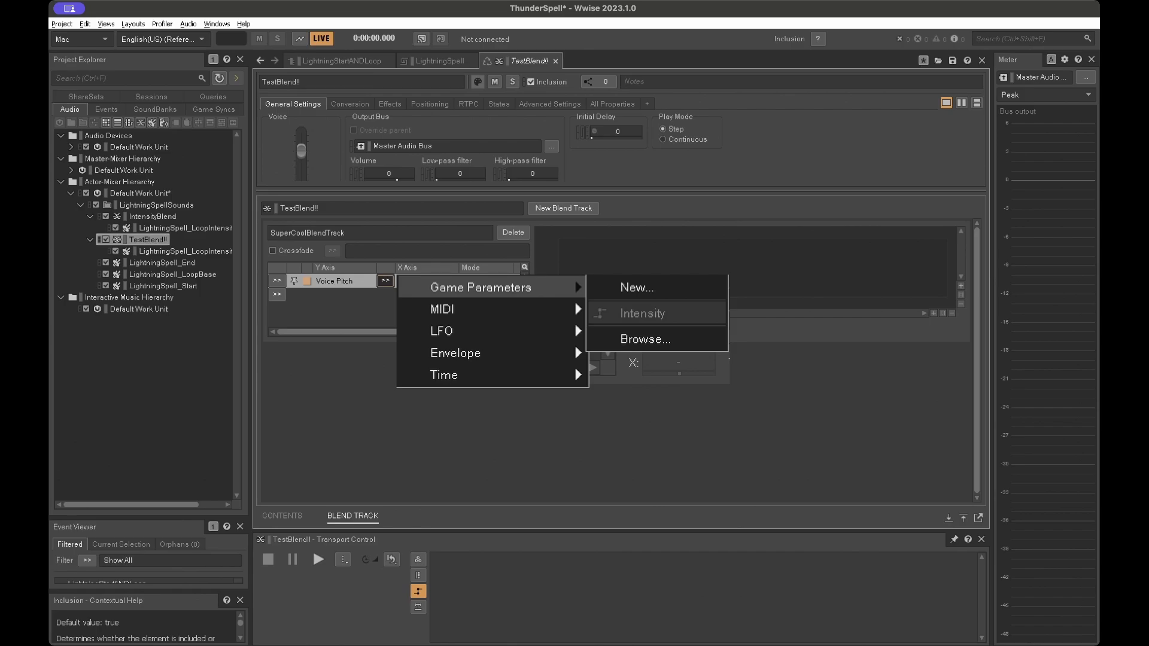
left_click(642, 313)
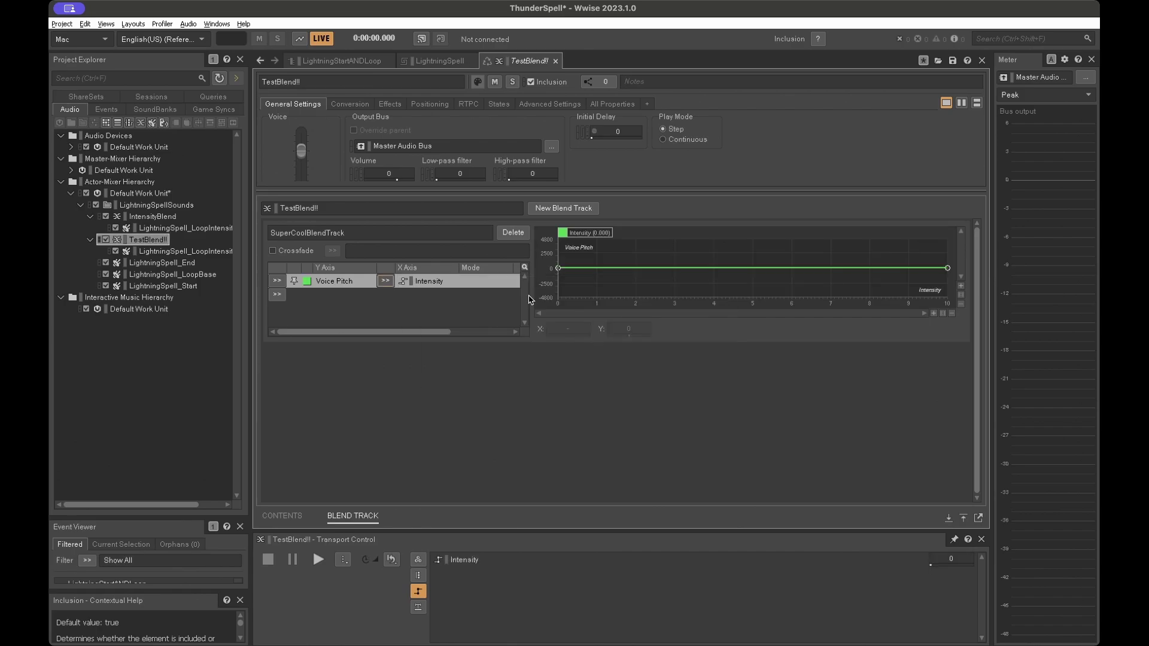
Raise the end point of SuperCoolBlendTrack's Voice Pitch curve to 1500 at Intensity 10
left_click_drag(568, 233, 440, 274)
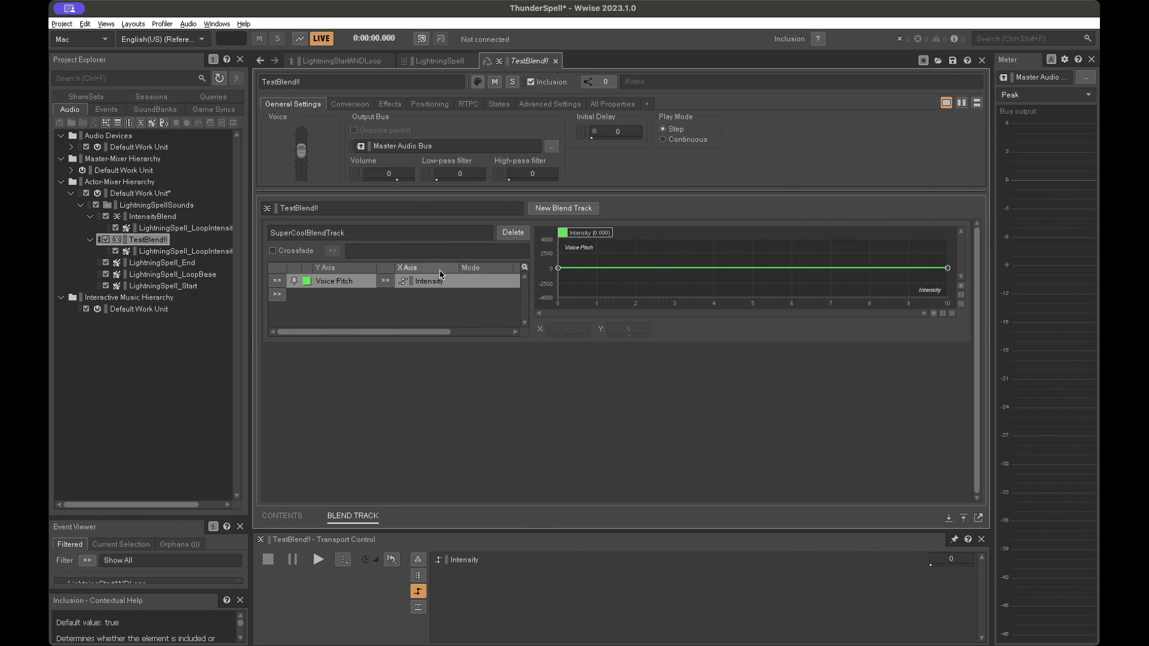
left_click_drag(579, 232, 421, 293)
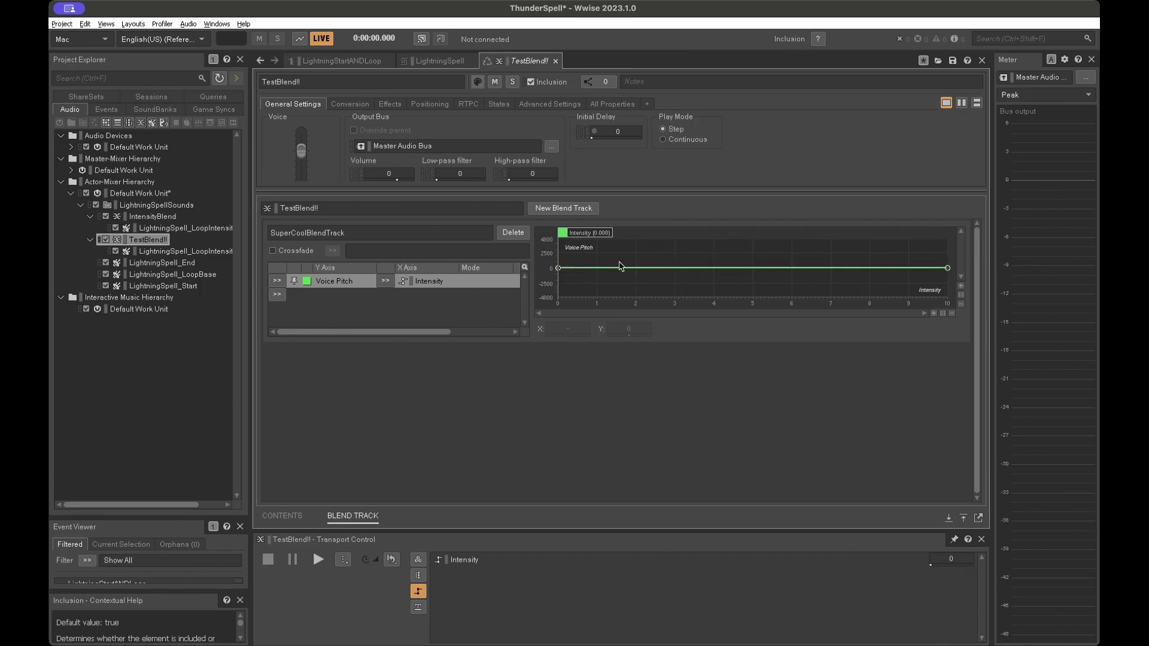
mouse_move(948, 272)
left_mouse_down()
mouse_move(952, 241)
mouse_move(952, 263)
left_mouse_up()
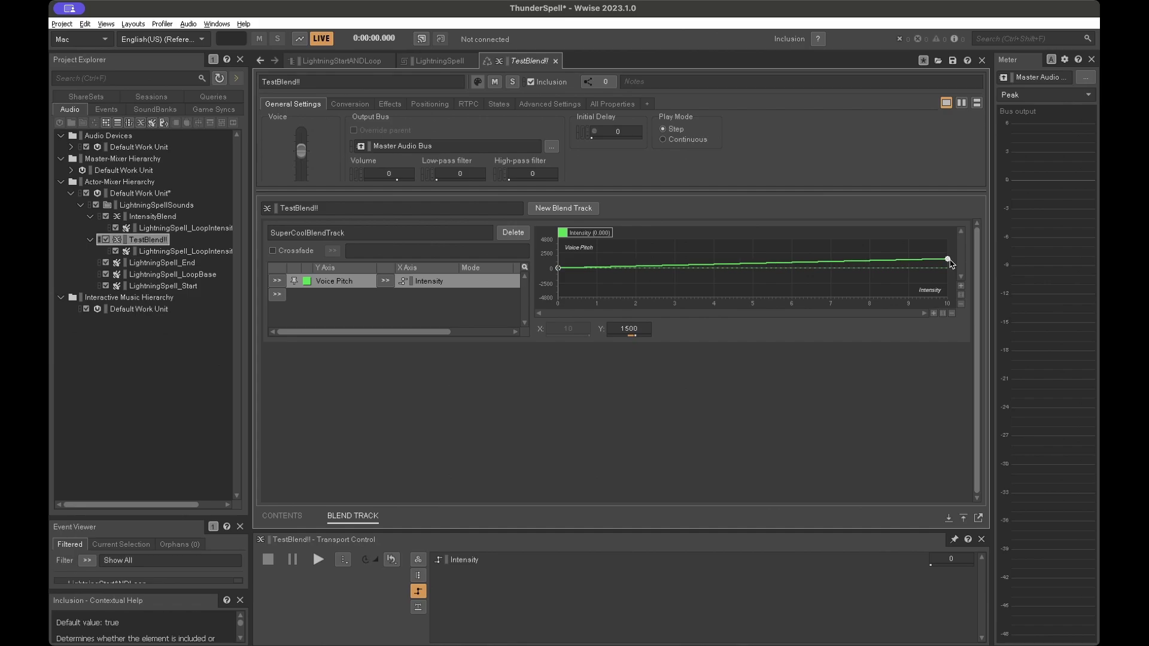
Audition the TestBlend!! container while sweeping the Intensity parameter across the pitch curve, and stop playback
left_click(155, 240)
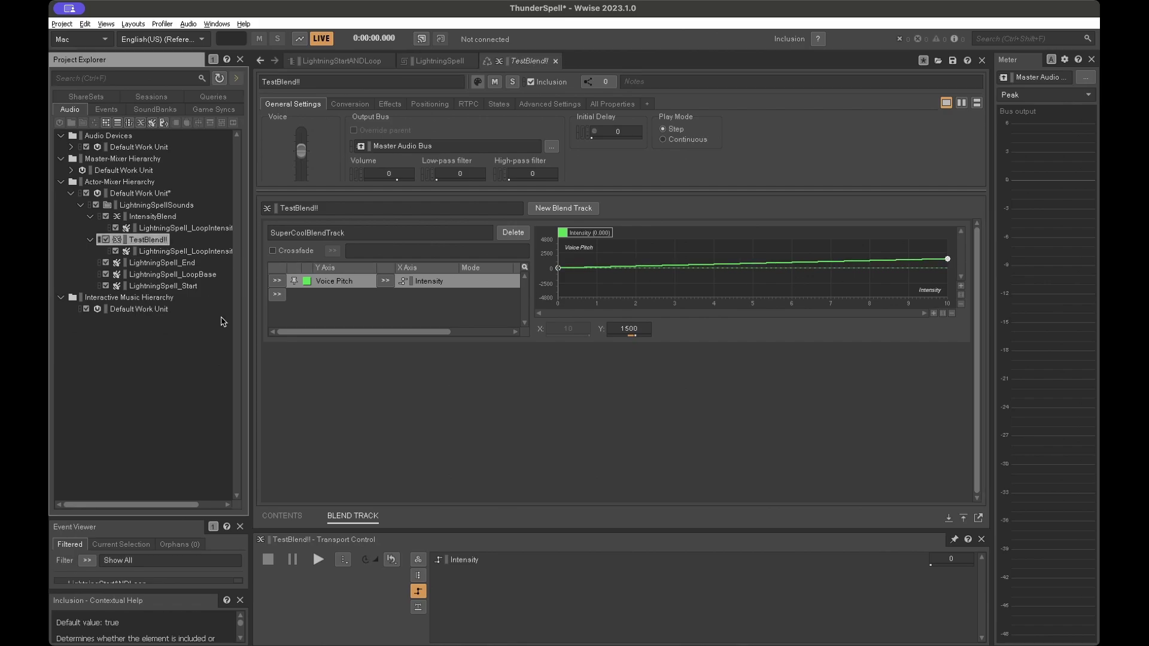
key("space")
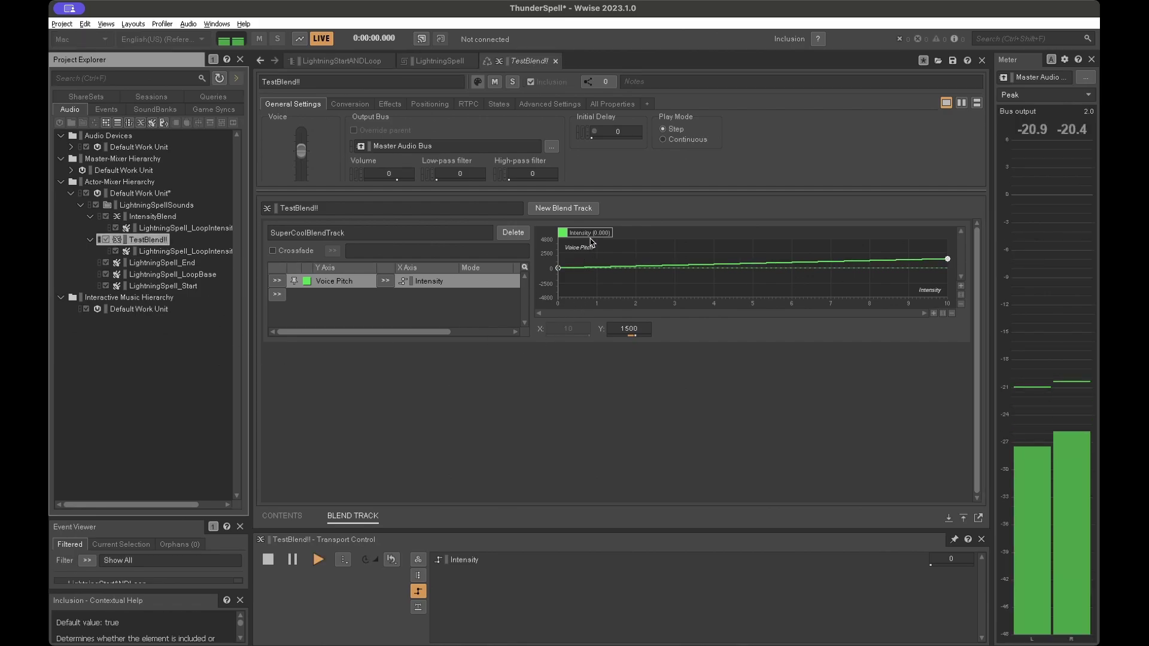
left_click_drag(588, 235, 544, 211)
key("space")
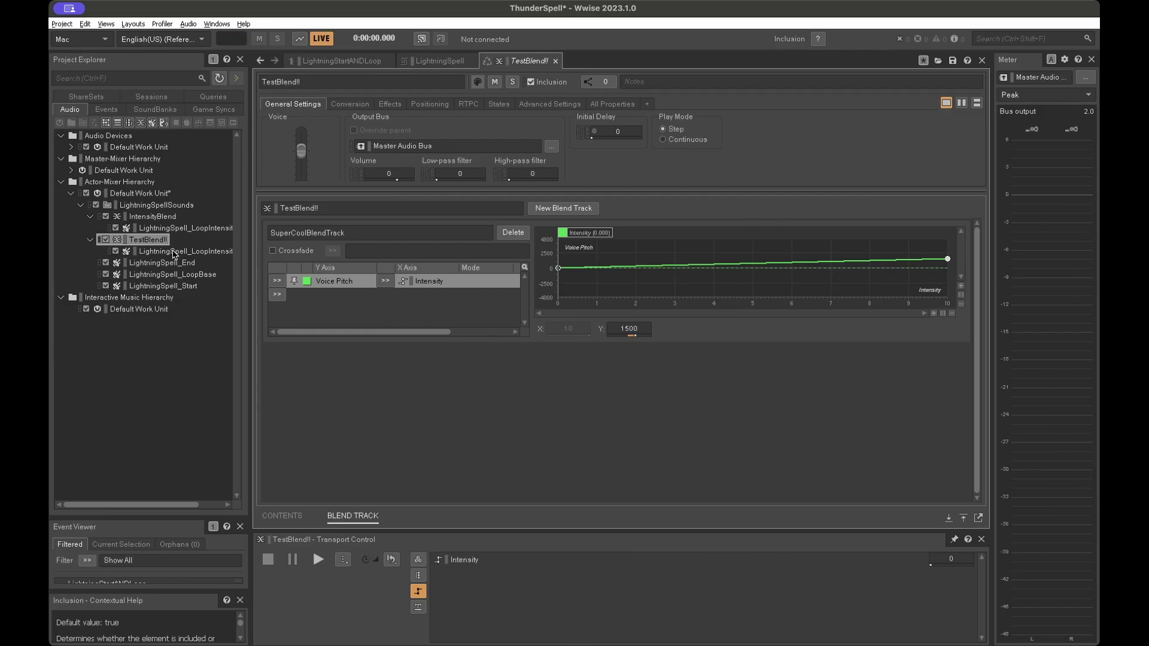
left_click(145, 217)
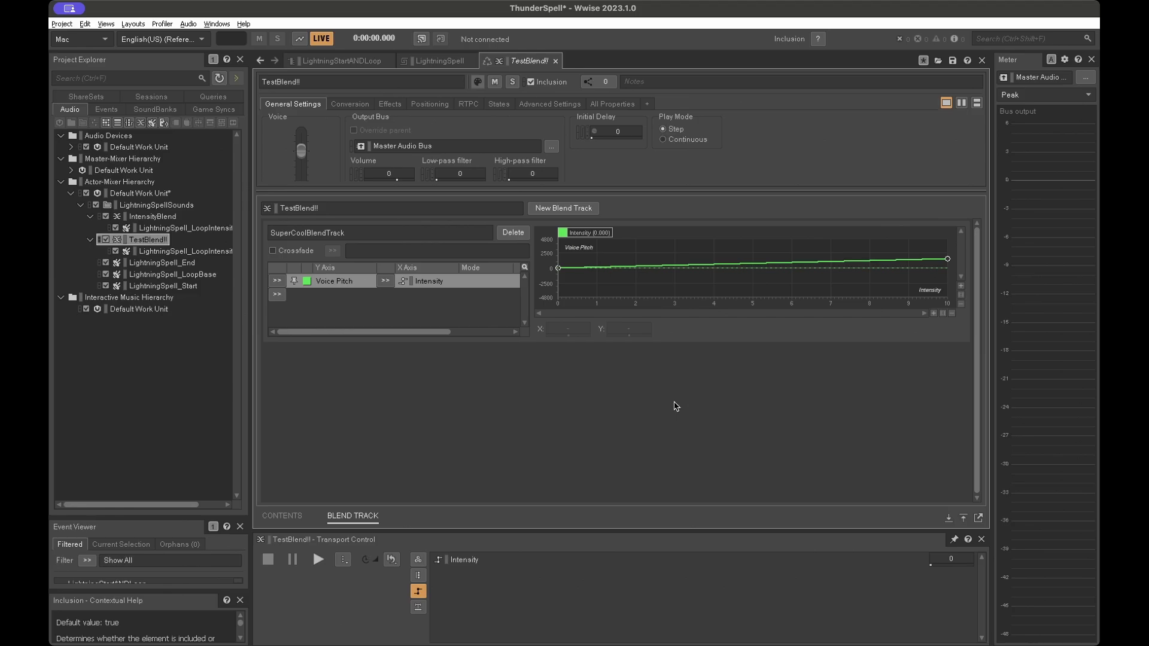
mouse_move(586, 233)
left_mouse_down()
mouse_move(633, 233)
mouse_move(624, 258)
mouse_move(1095, 282)
mouse_move(129, 240)
left_mouse_up()
Assign the LightningSpell_LoopIntensity sound inside TestBlend!! to SuperCoolBlendTrack
left_click(285, 518)
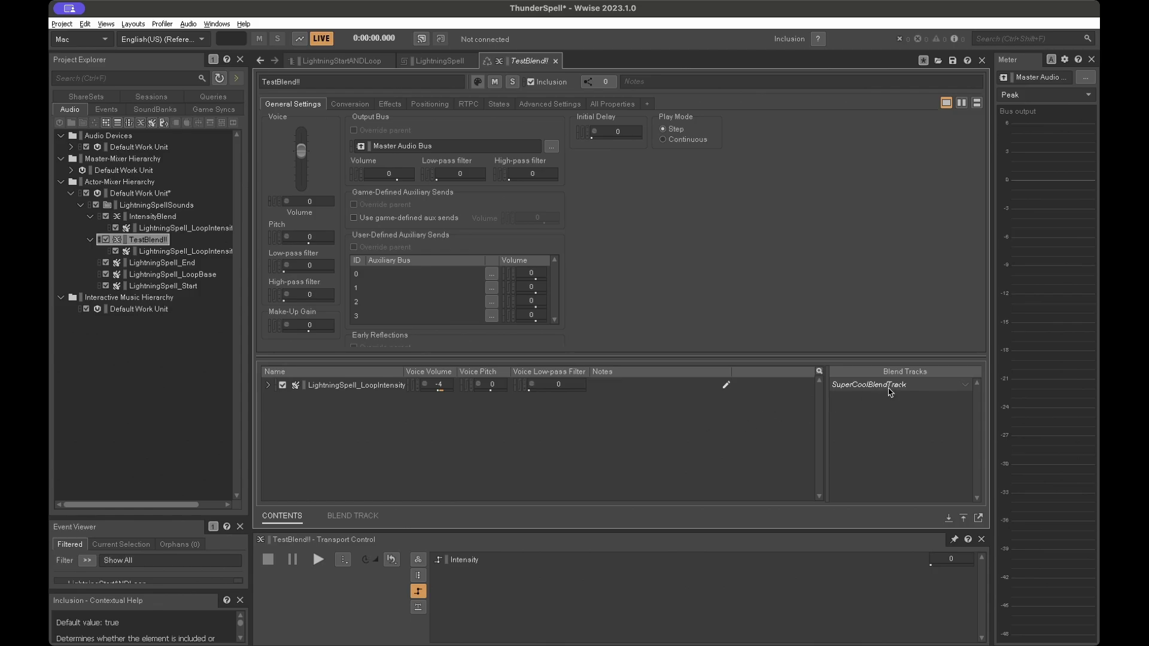
left_click_drag(179, 251, 855, 388)
left_click(871, 417)
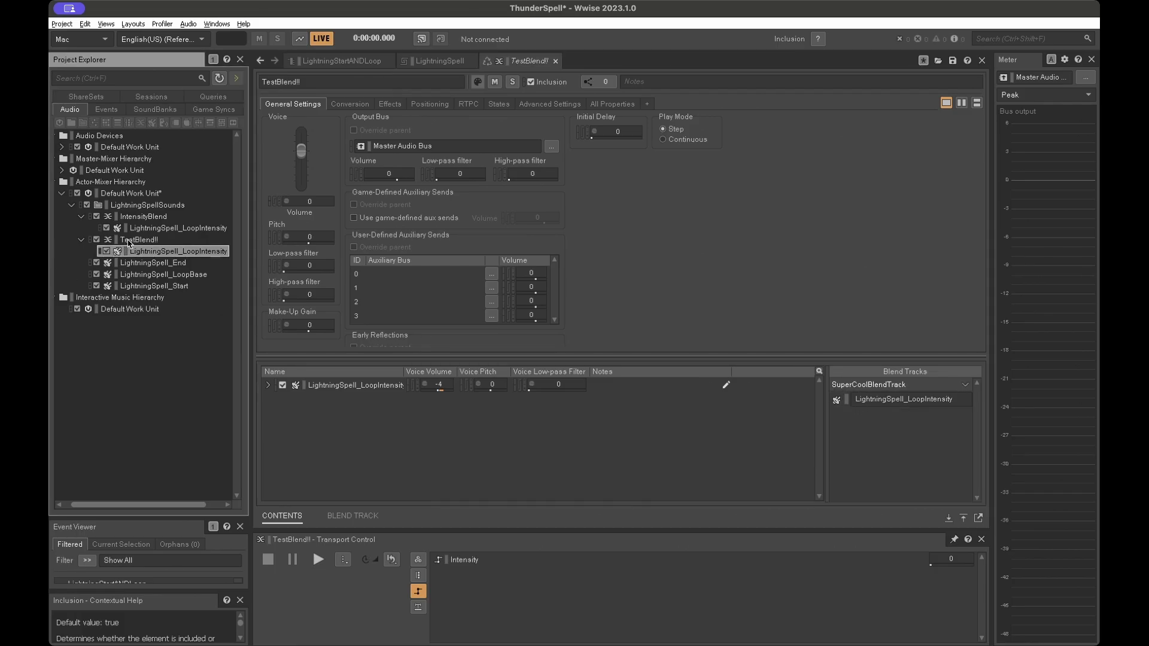
Play TestBlend!! again with its blend track shown, sweep Intensity along the Voice Pitch curve, and stop playback
left_click(132, 240)
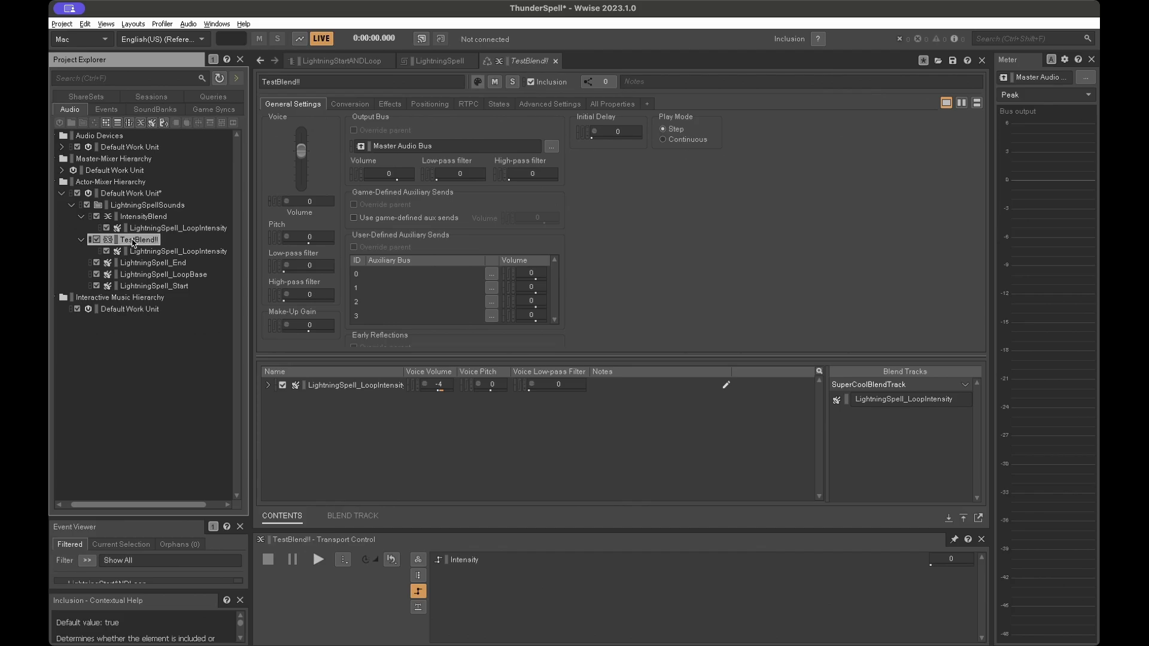
left_click(353, 515)
key("space")
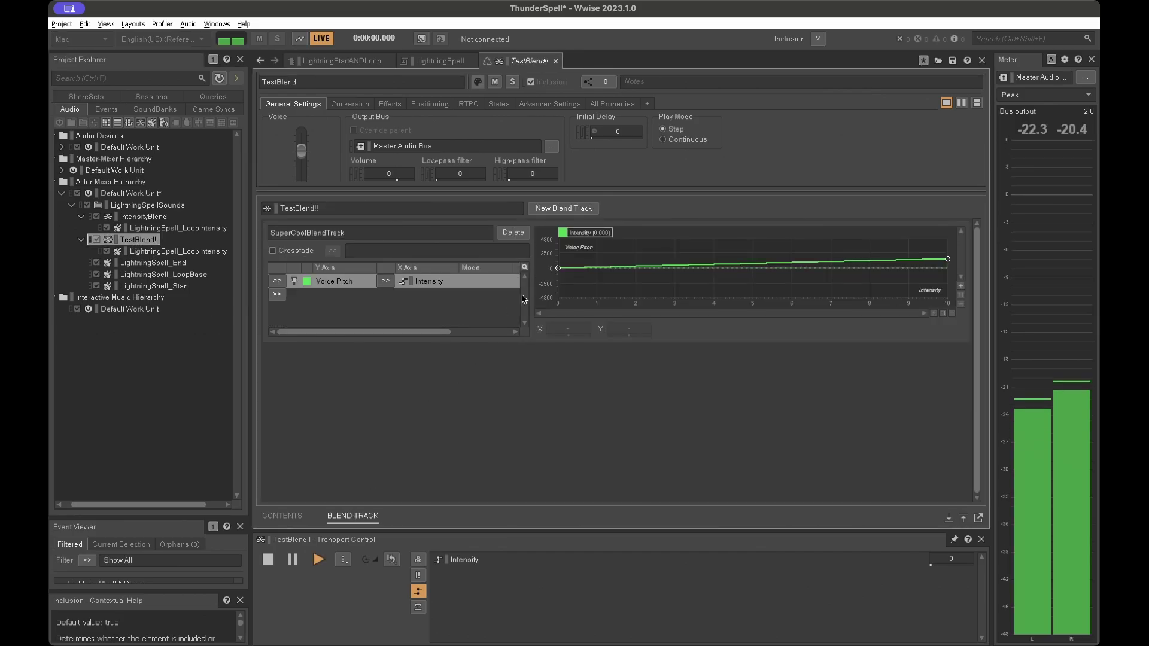
left_click_drag(592, 232, 552, 279)
key("space")
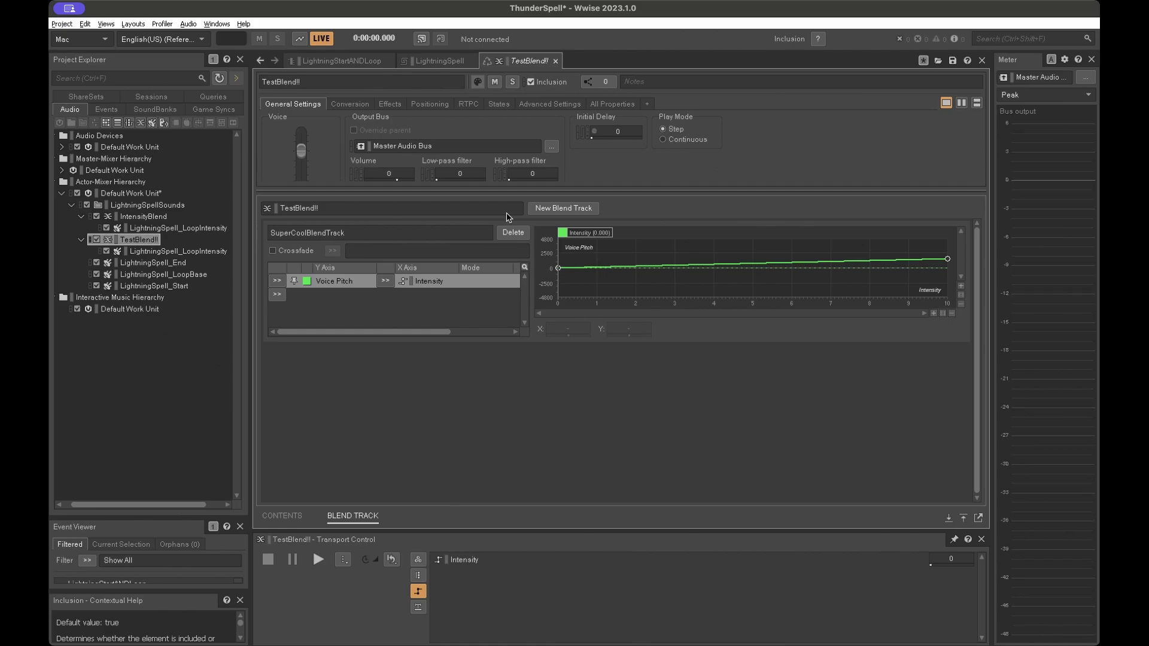
Show the project's Events and examine the child types that can be created under their Default Work Unit
left_click(105, 110)
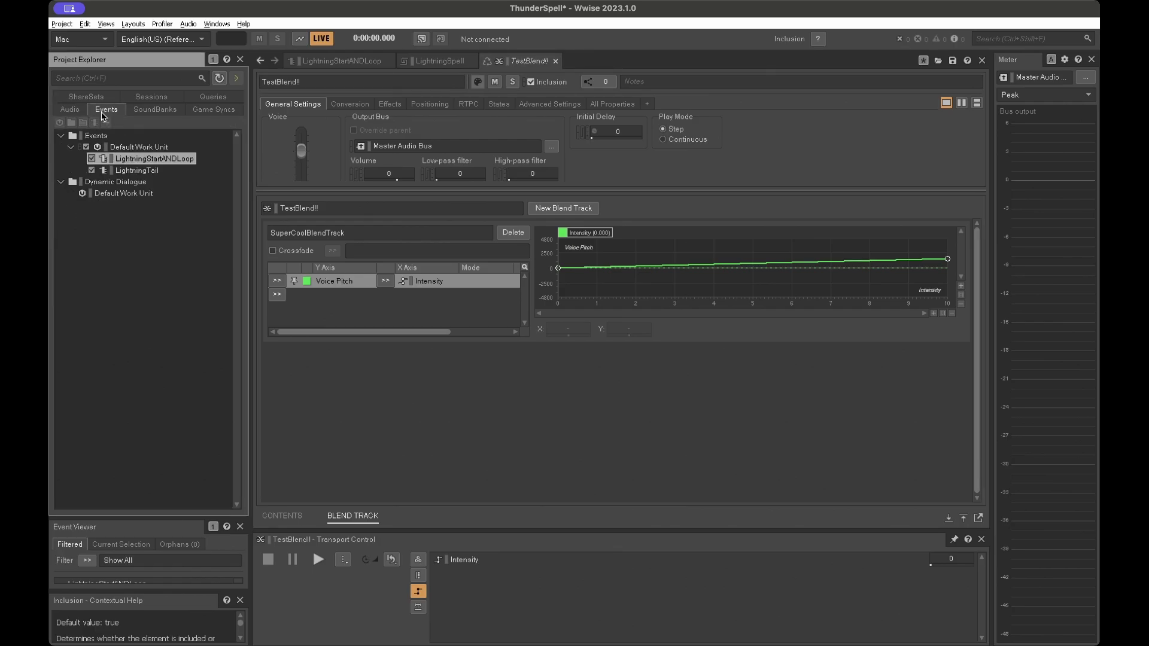
left_click(72, 148)
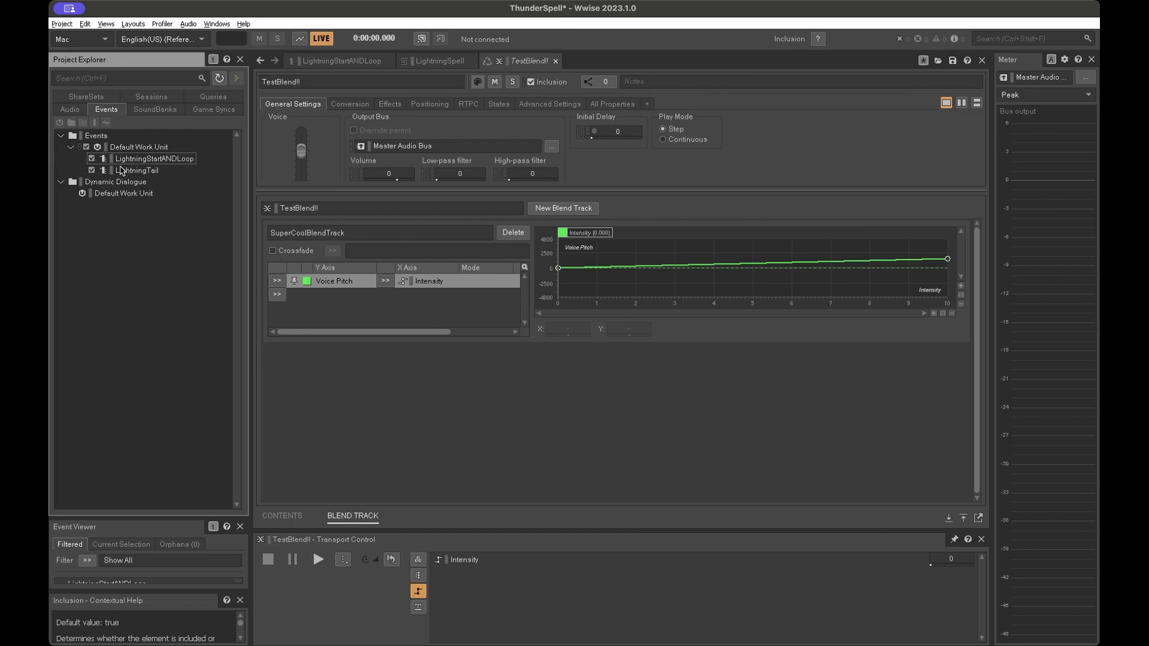
left_click(126, 148)
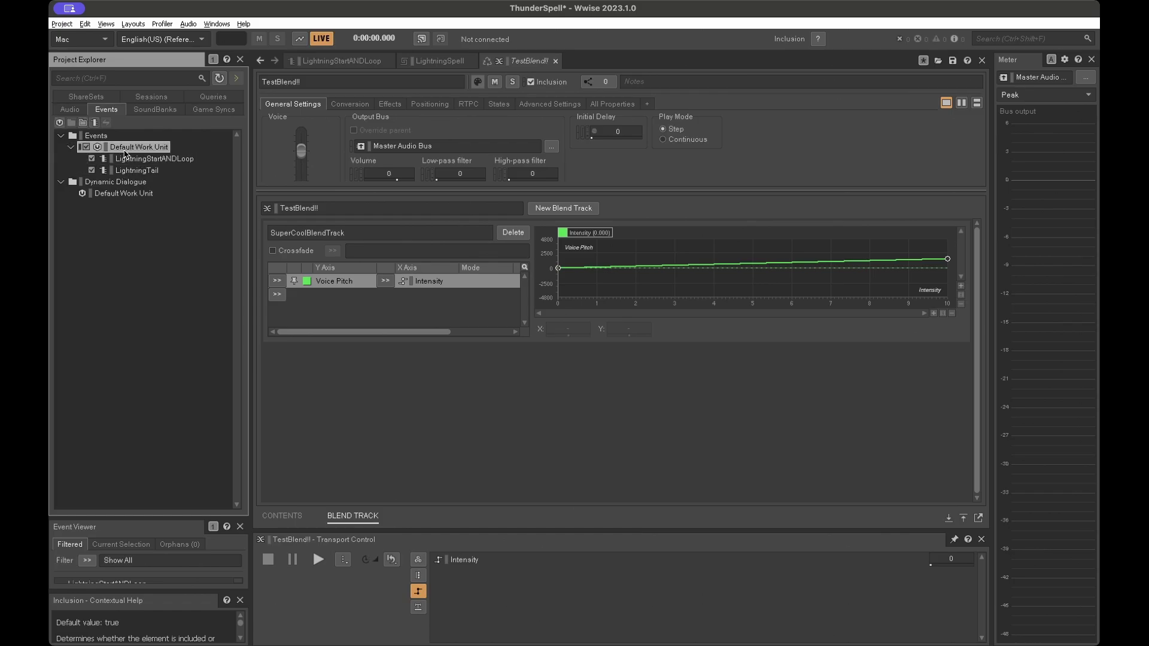
right_click(127, 151)
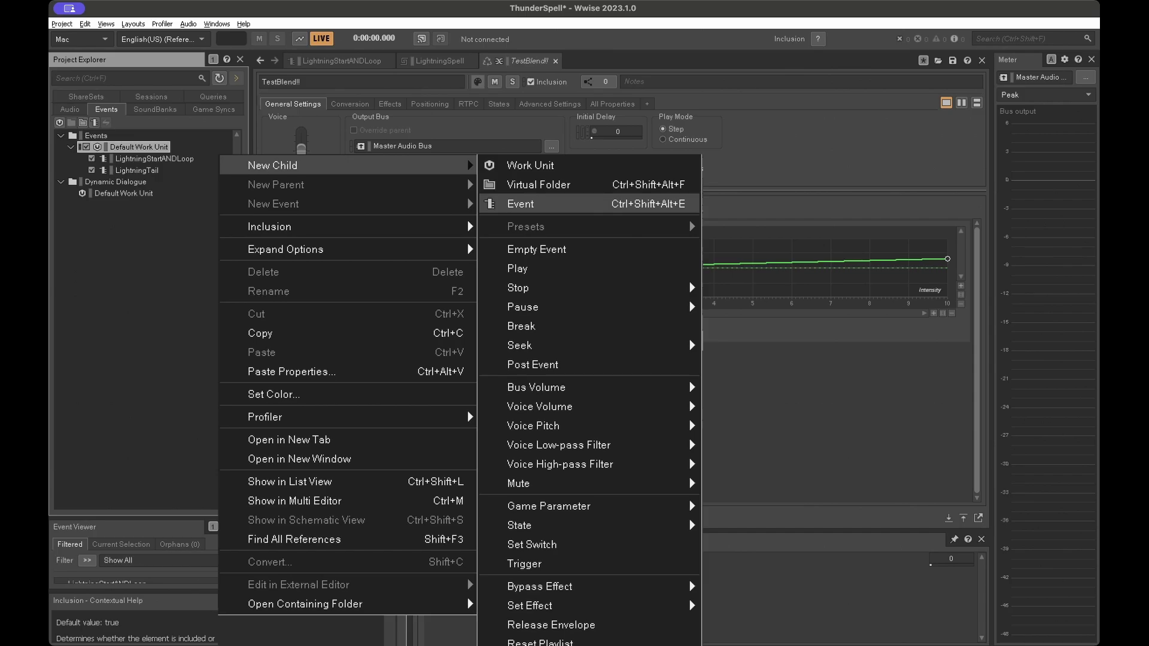
key("Escape")
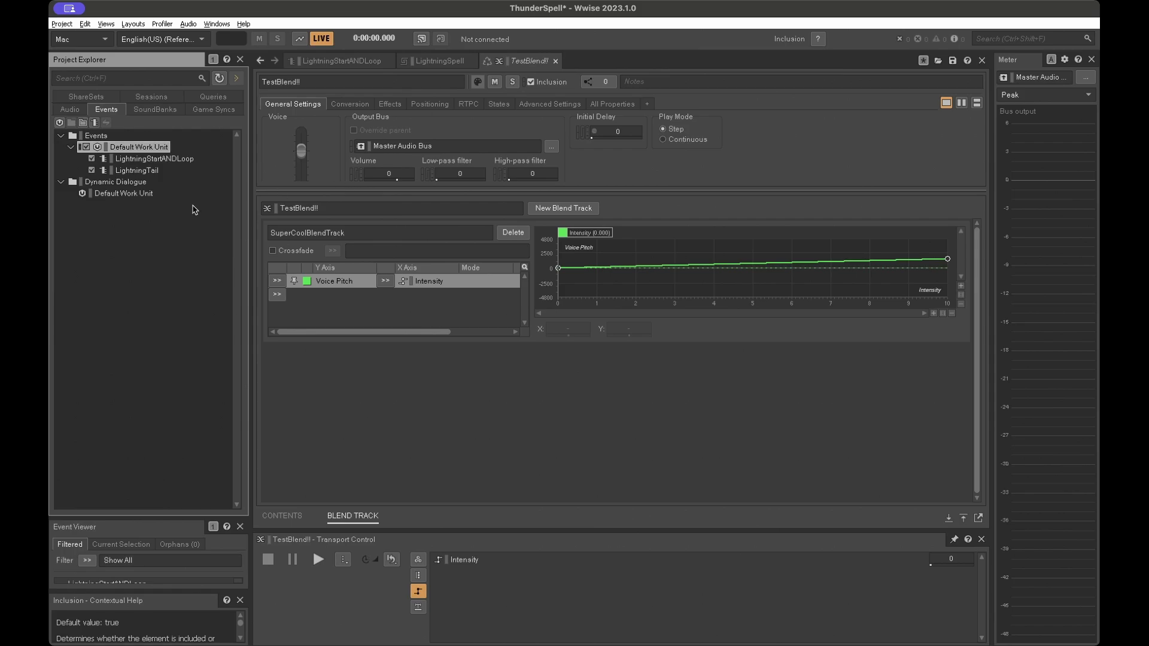
left_click(88, 244)
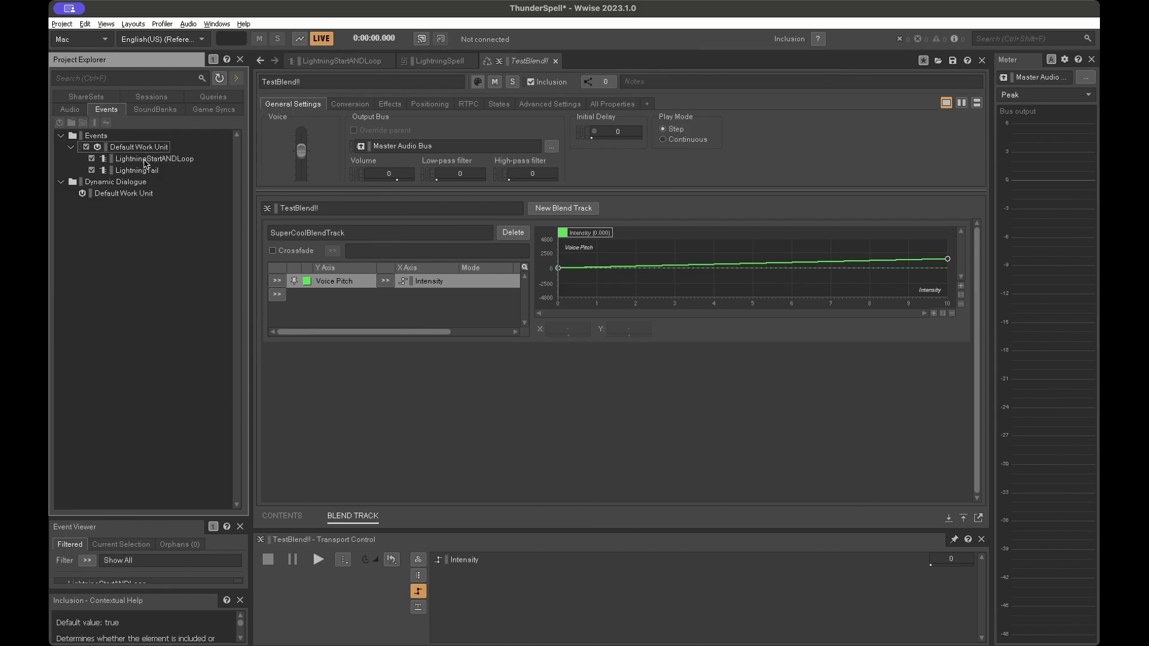
Open the LightningStartANDLoop event, glance at LightningTail, and return to LightningStartANDLoop's action list
left_click(145, 161)
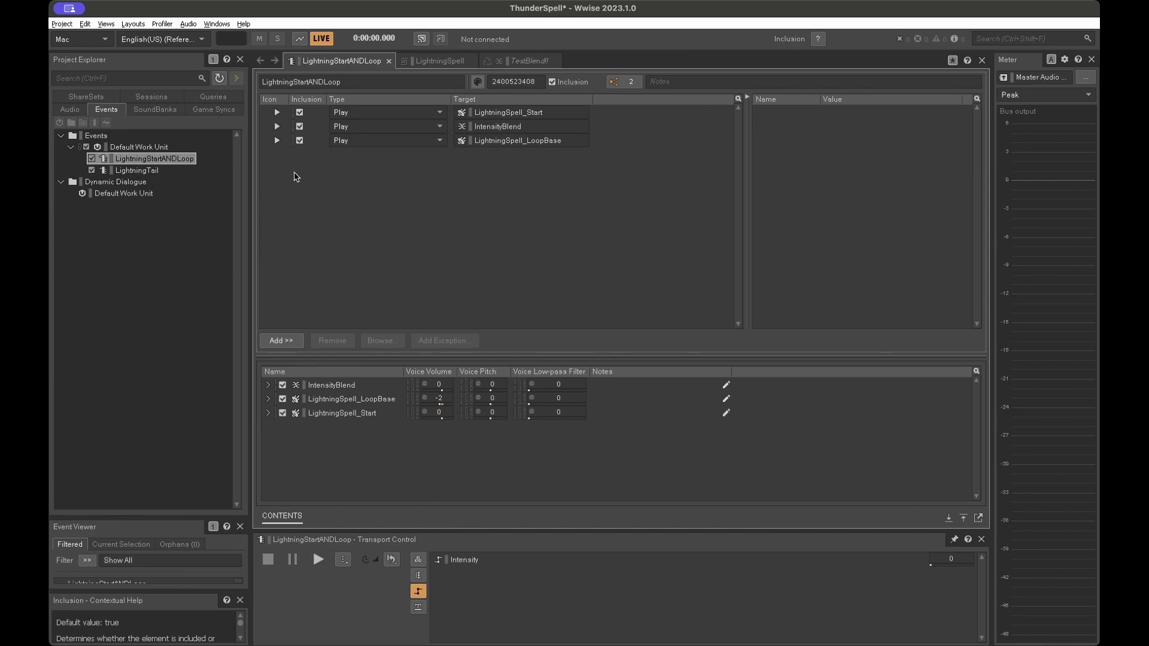
left_click(176, 173)
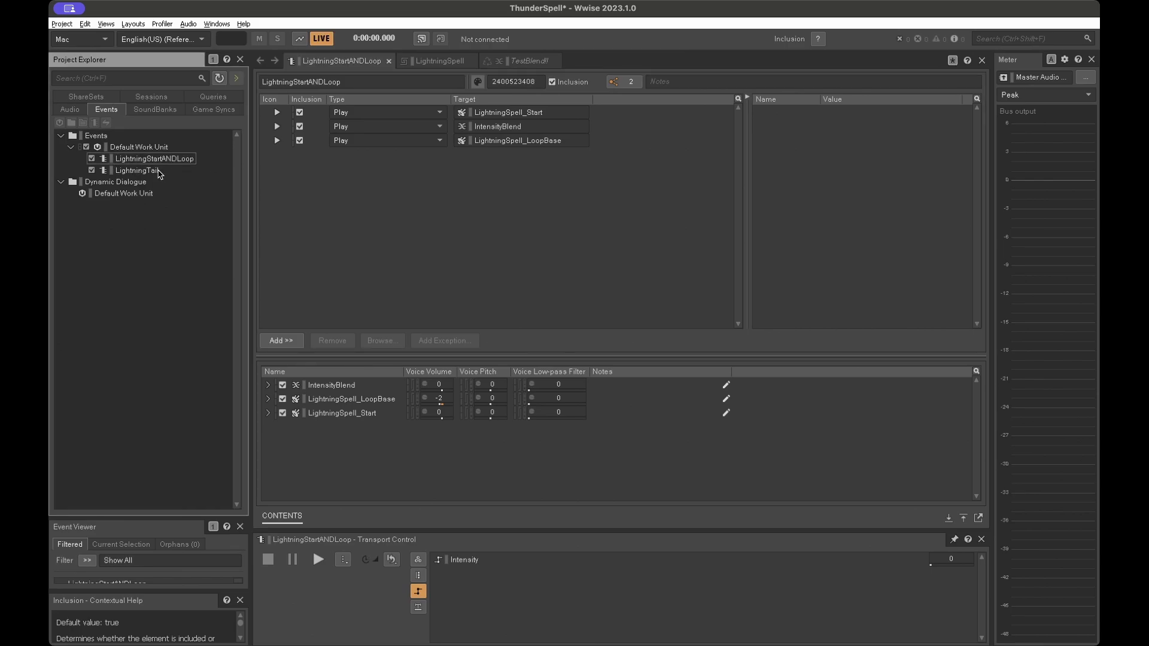
left_click(159, 159)
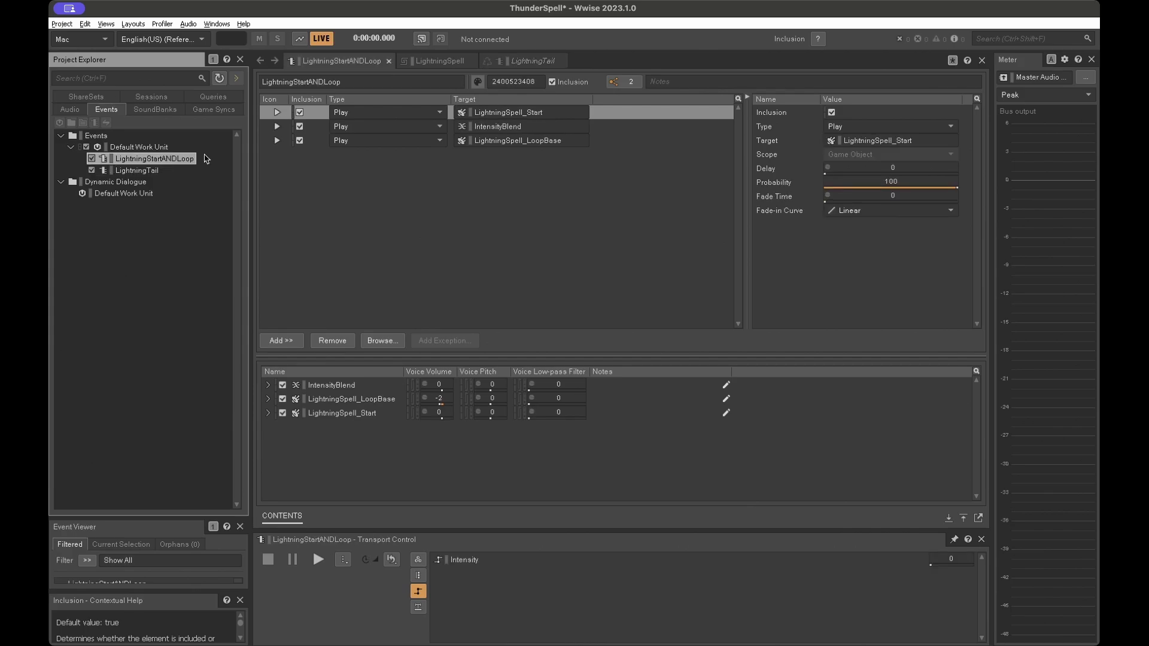
left_click(324, 199)
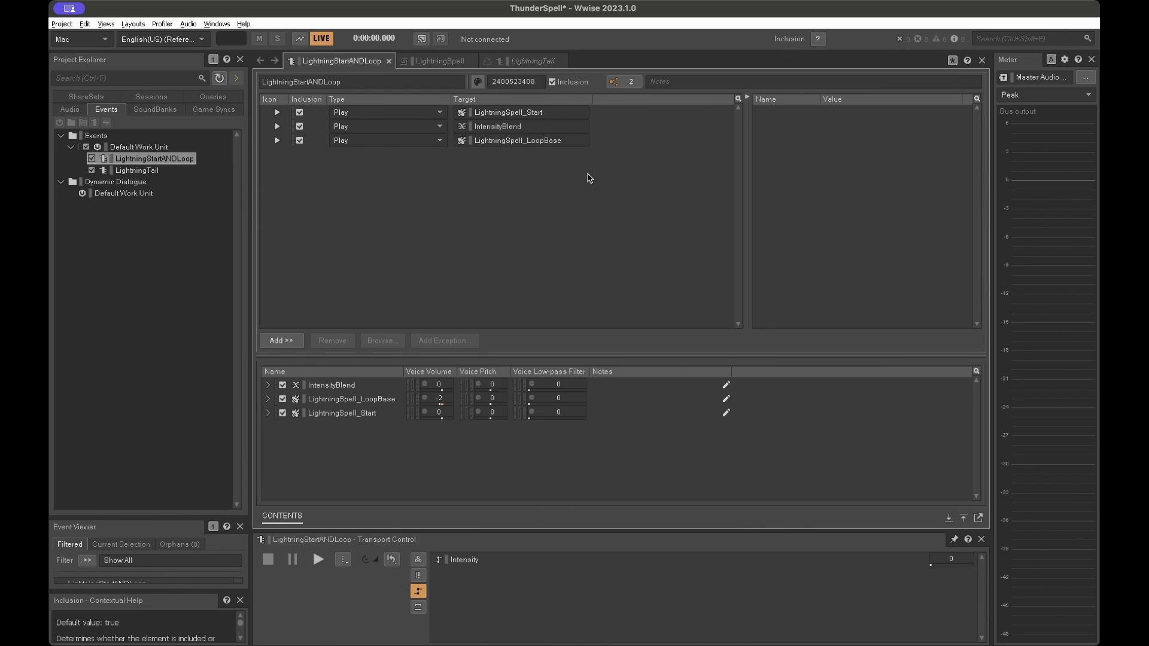
Examine the delay and fade time of the LightningSpell_Start, IntensityBlend and LightningSpell_LoopBase play actions in LightningStartANDLoop
left_click(603, 118)
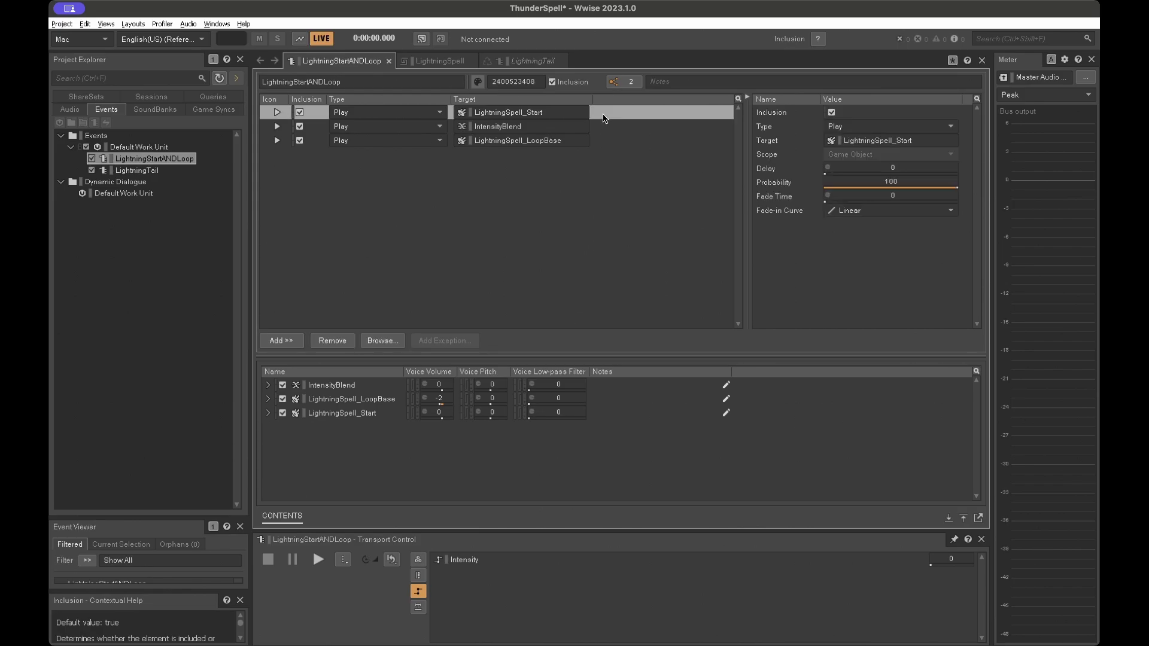
left_click(604, 126)
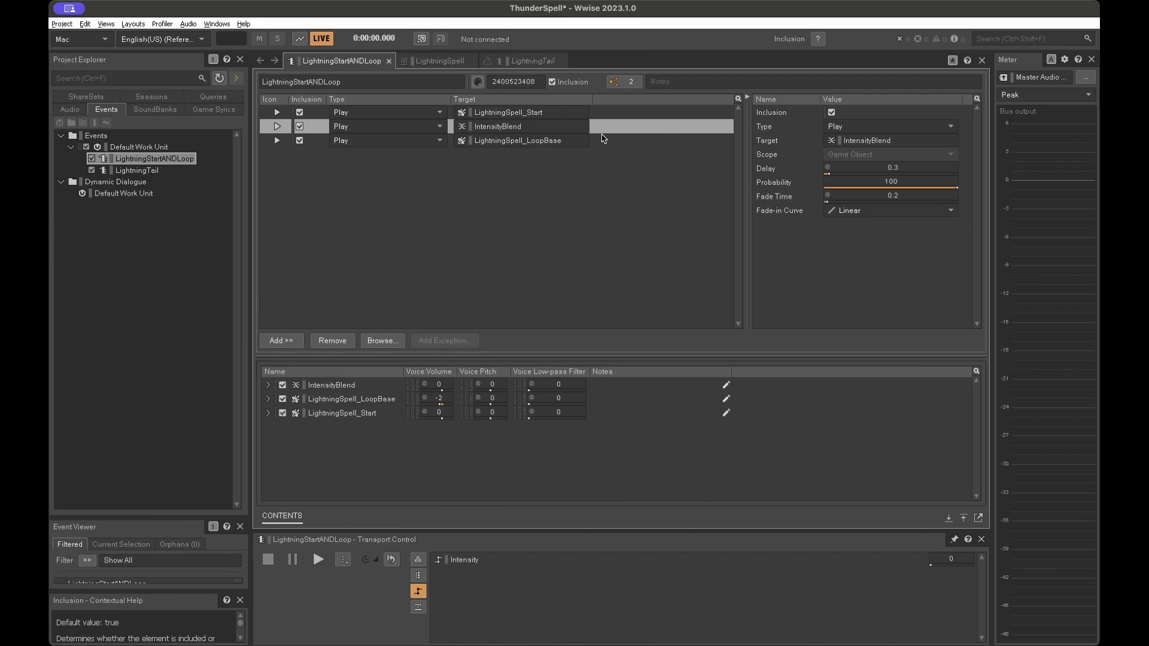
left_click(605, 140)
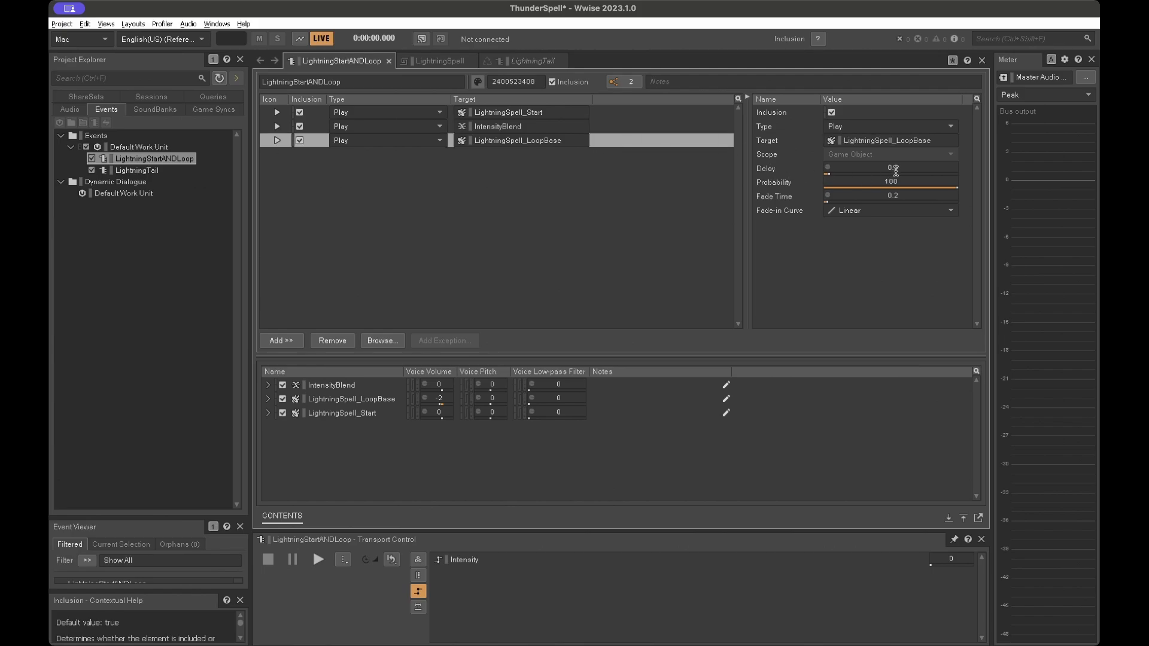
left_click(597, 130)
left_click(597, 140)
left_click(599, 129)
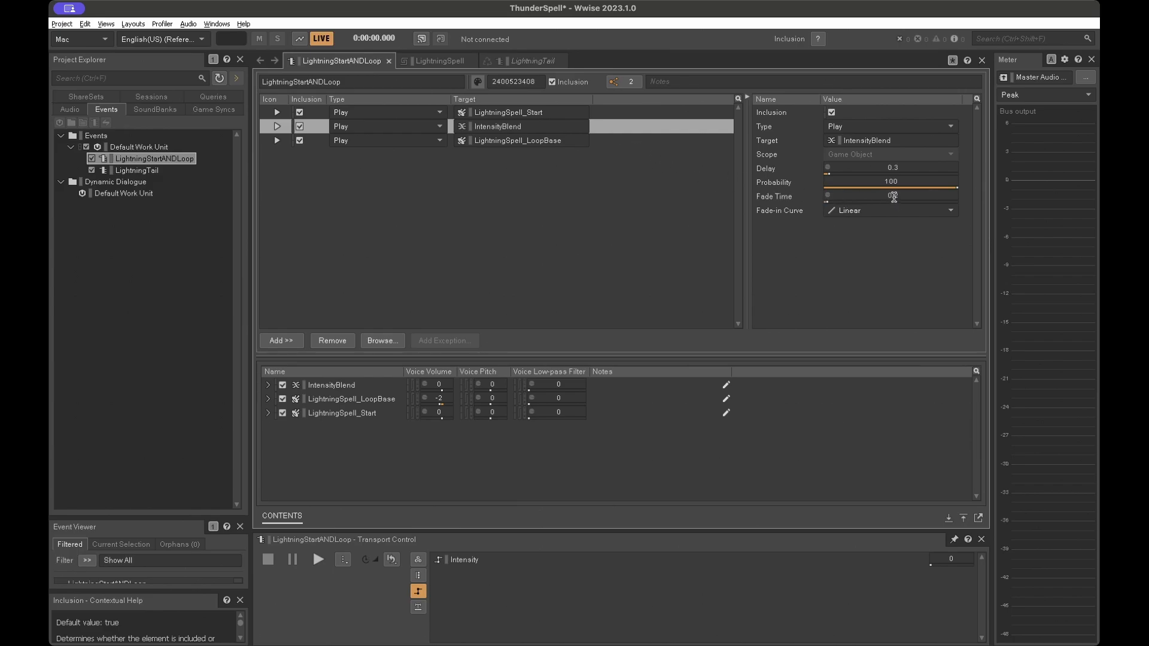
left_click(661, 144)
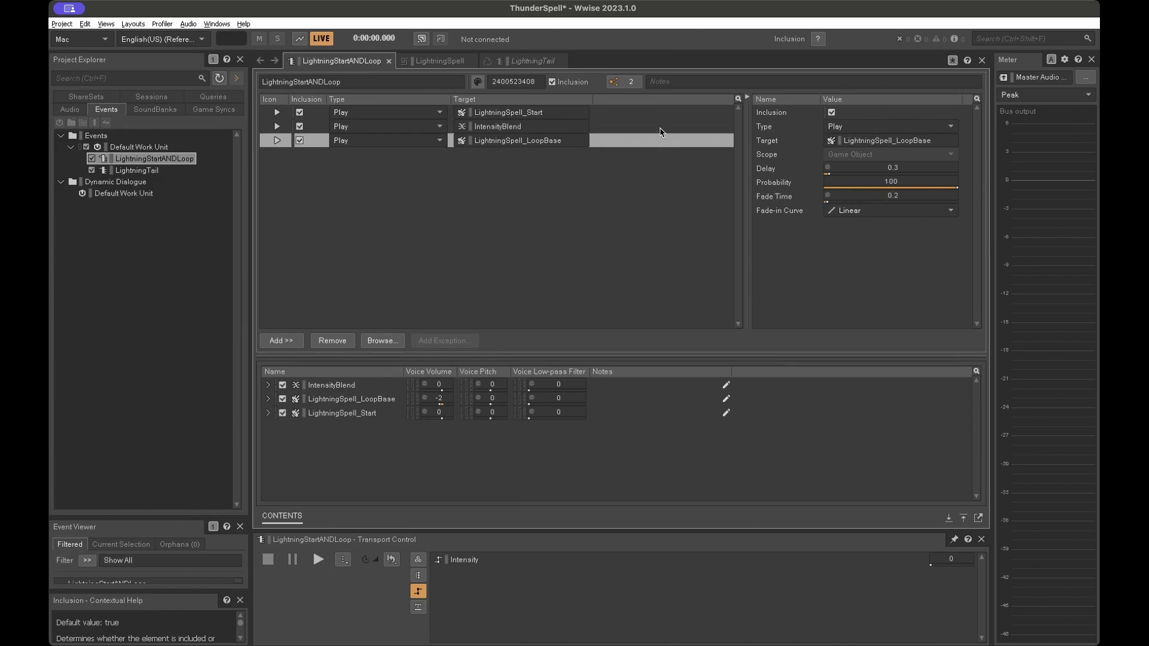
left_click(661, 128)
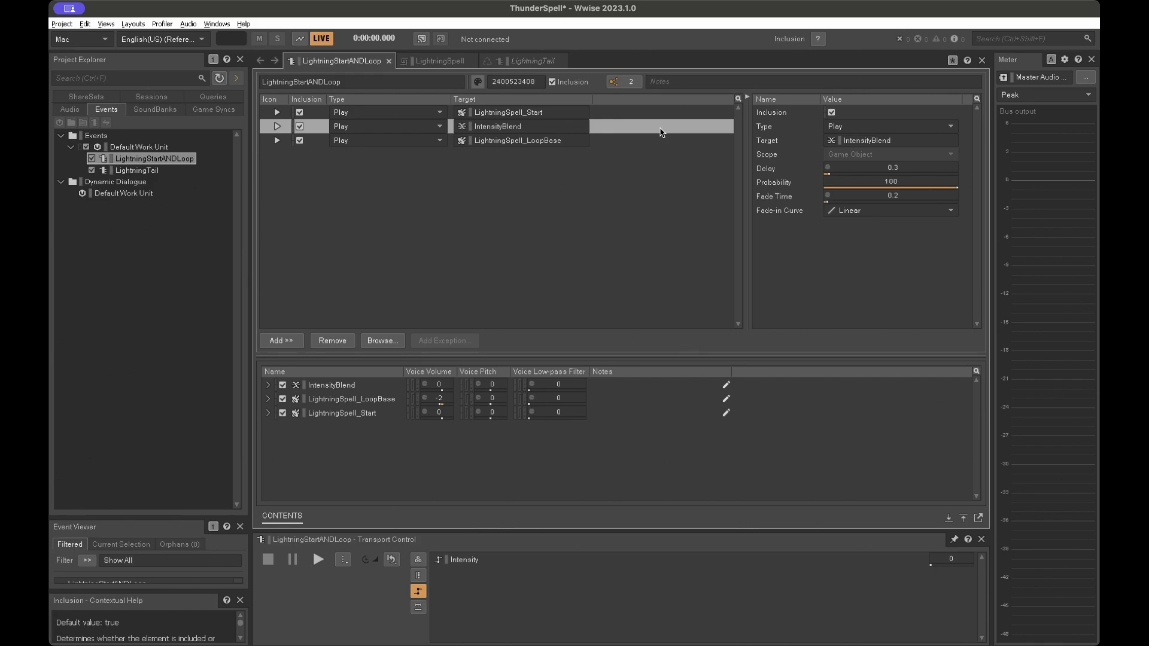
left_click(634, 141)
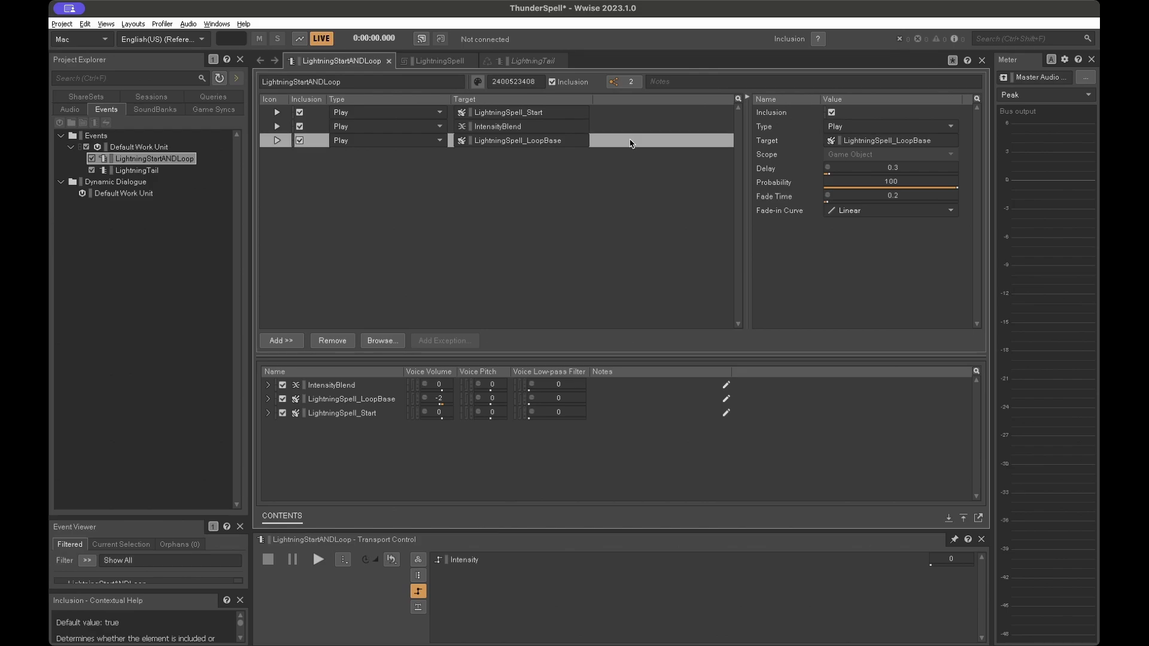
left_click(628, 125)
left_click(629, 113)
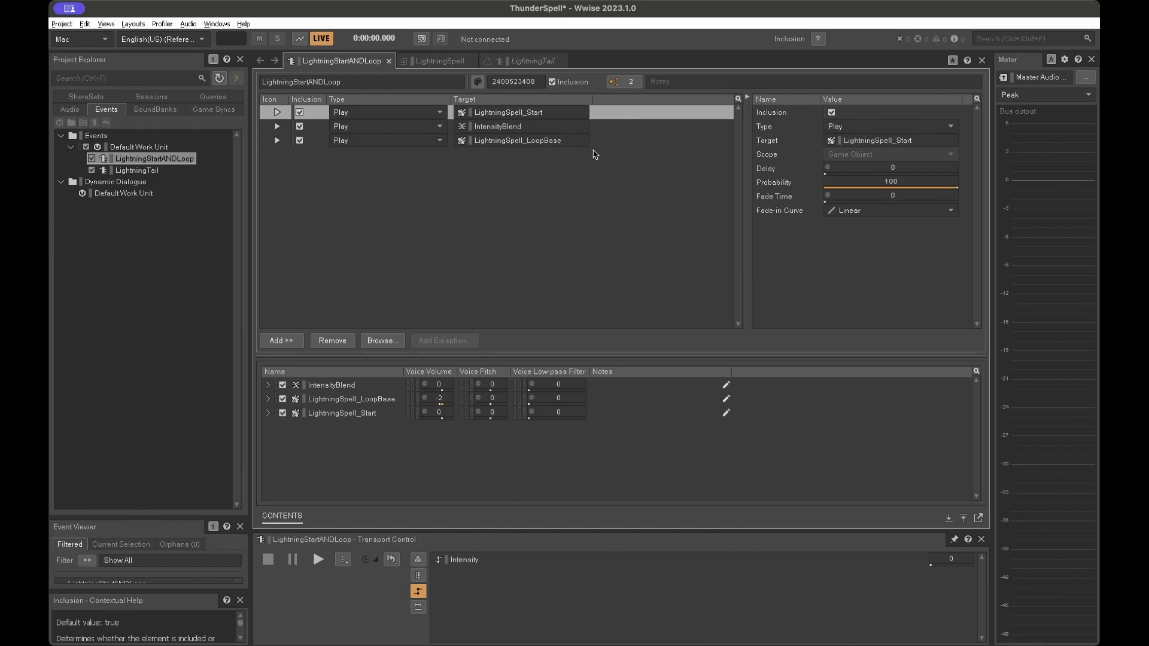
Bring up the action types that can be added to the LightningStartANDLoop event
left_click(576, 175)
left_click(281, 340)
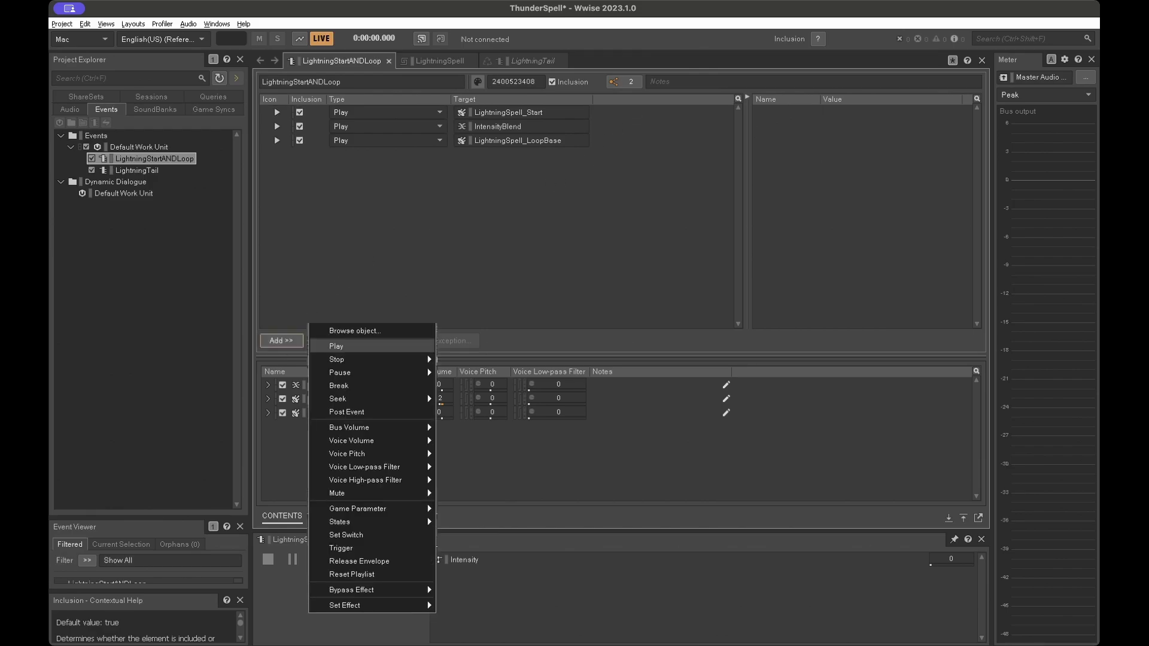
Try adding an extra Play action to the LightningStartANDLoop event
left_click(336, 346)
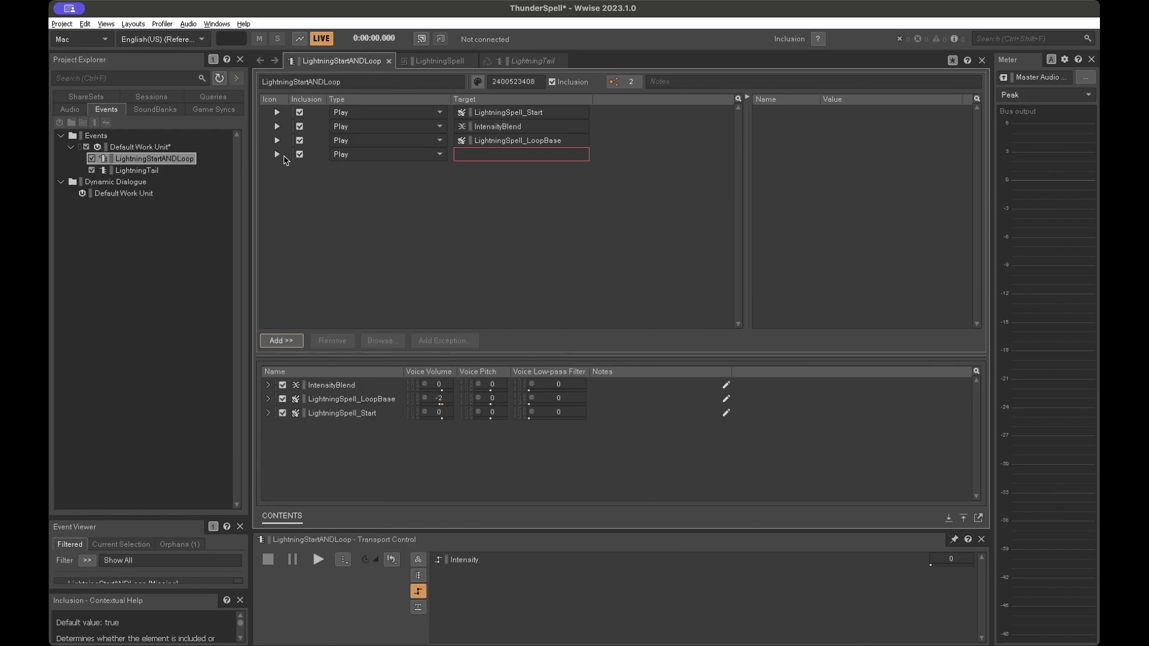
left_click(71, 109)
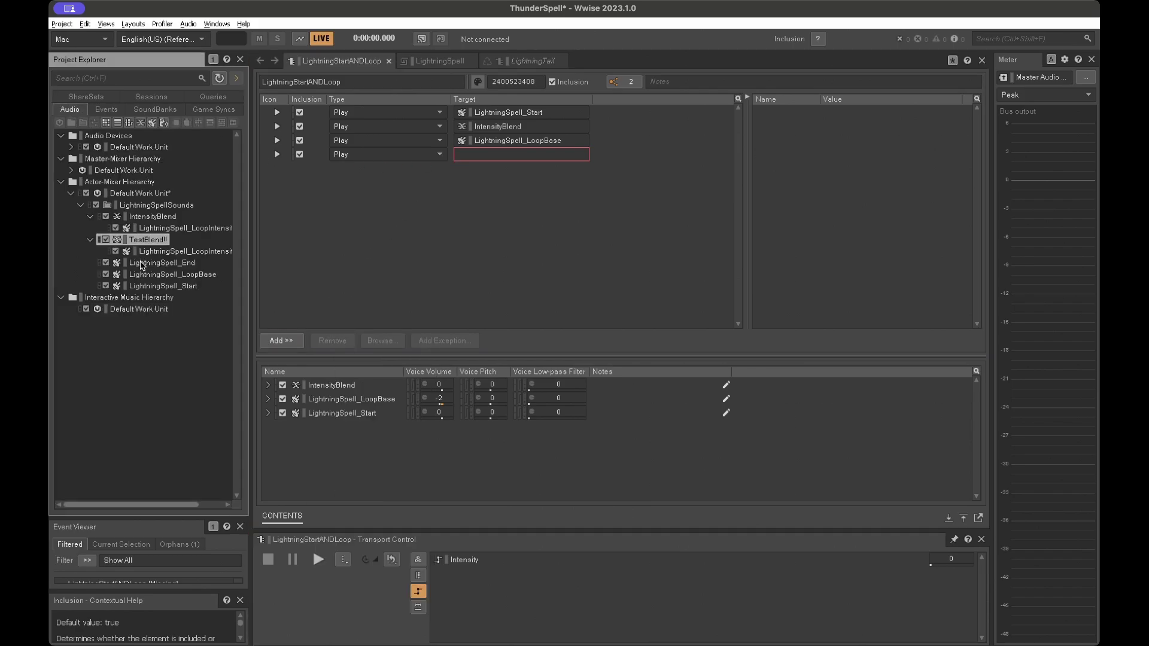
left_click(185, 274)
left_click_drag(186, 274, 154, 275)
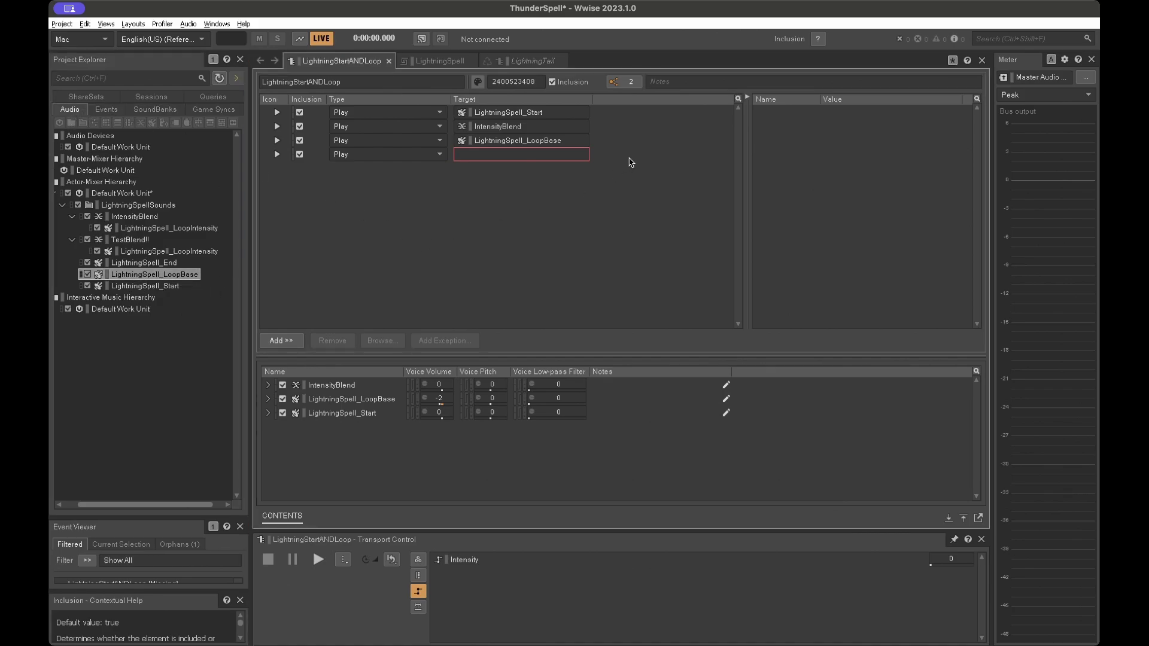
left_click(629, 158)
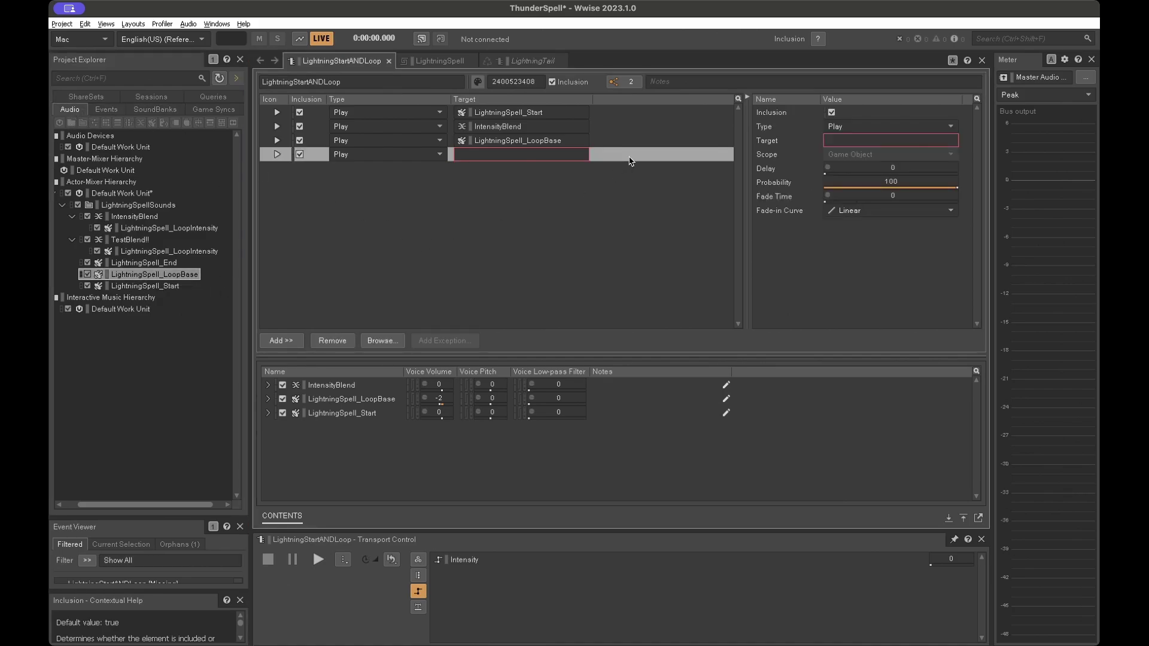
key("Delete")
Open the LightningTail event and examine the properties of its two Stop actions and its Play action
left_click(106, 110)
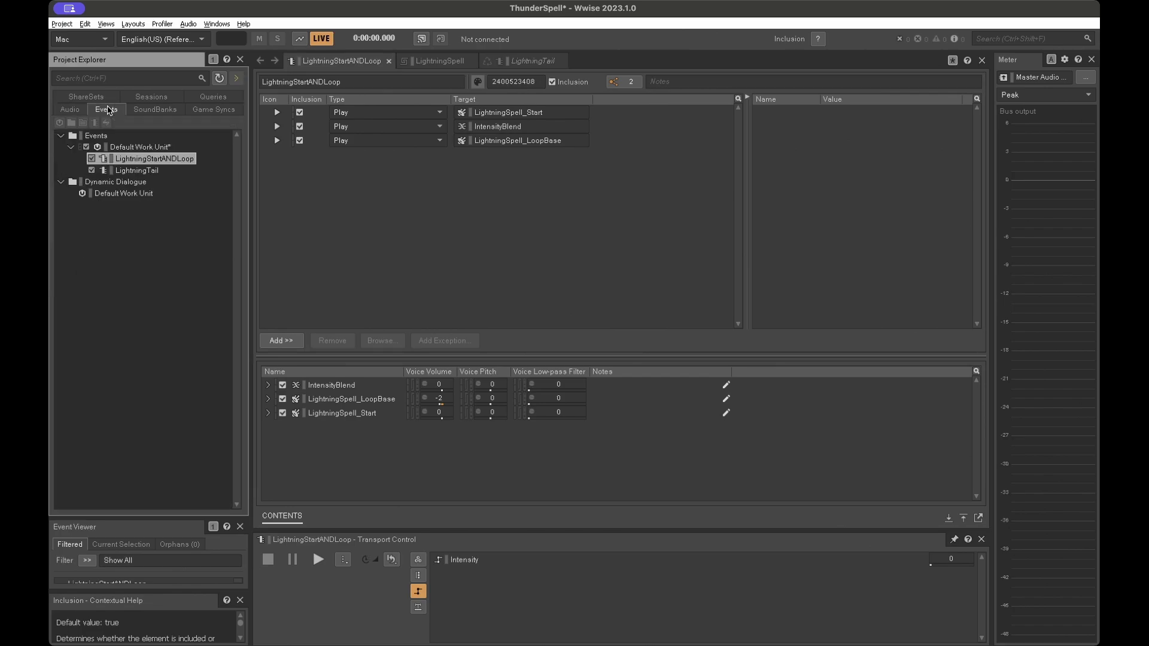
left_click(133, 170)
left_click(347, 185)
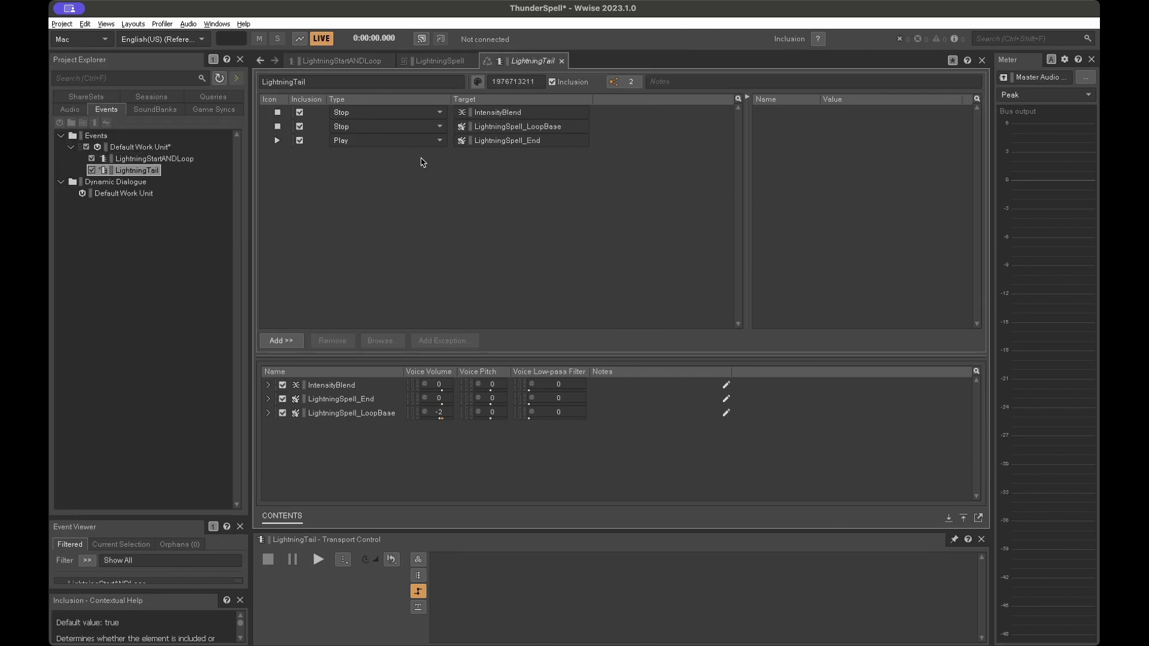
left_click(604, 113)
left_click(606, 127)
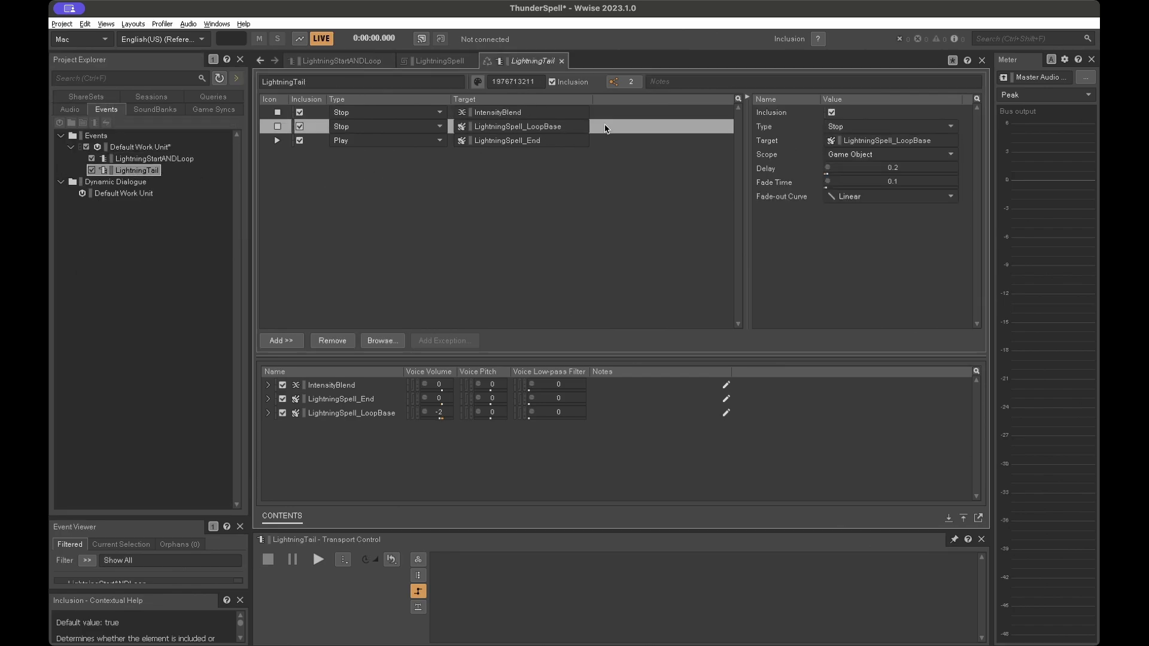
left_click(593, 143)
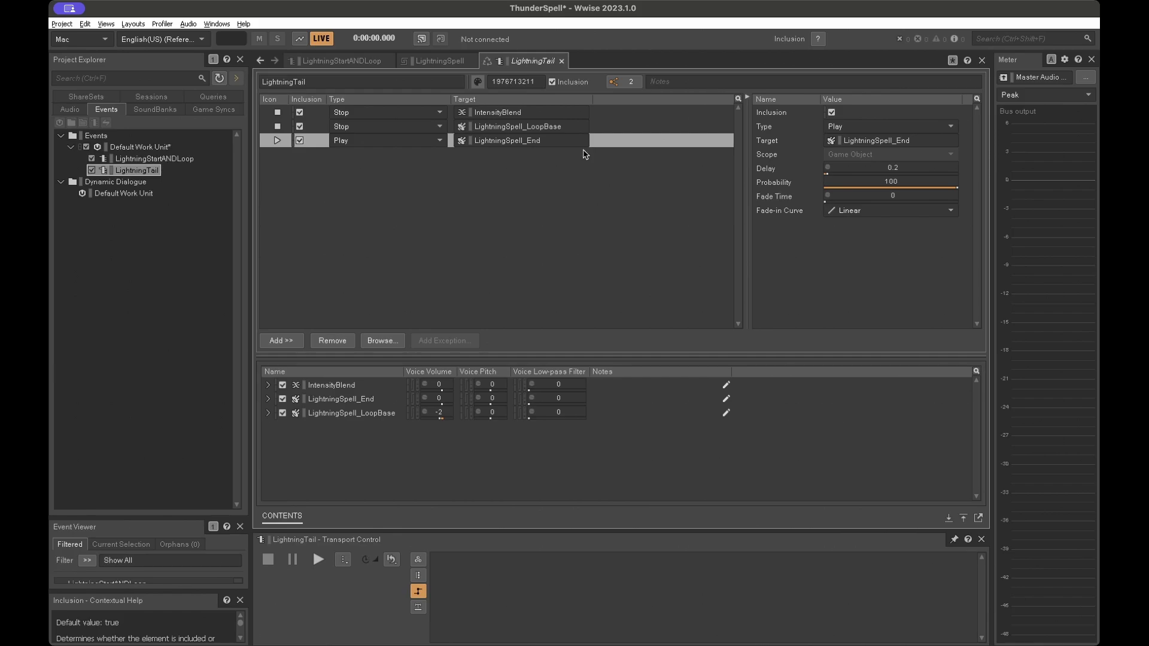
left_click(547, 183)
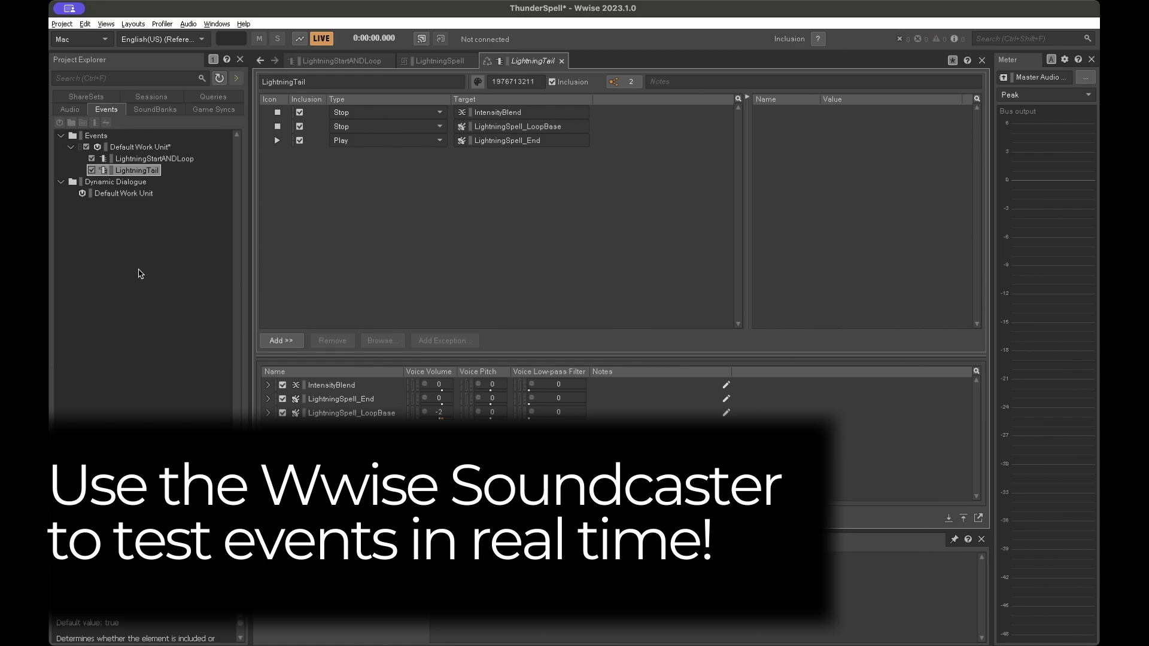
Open the LightningSpell Soundcaster session from the Default Work Unit
left_click(145, 97)
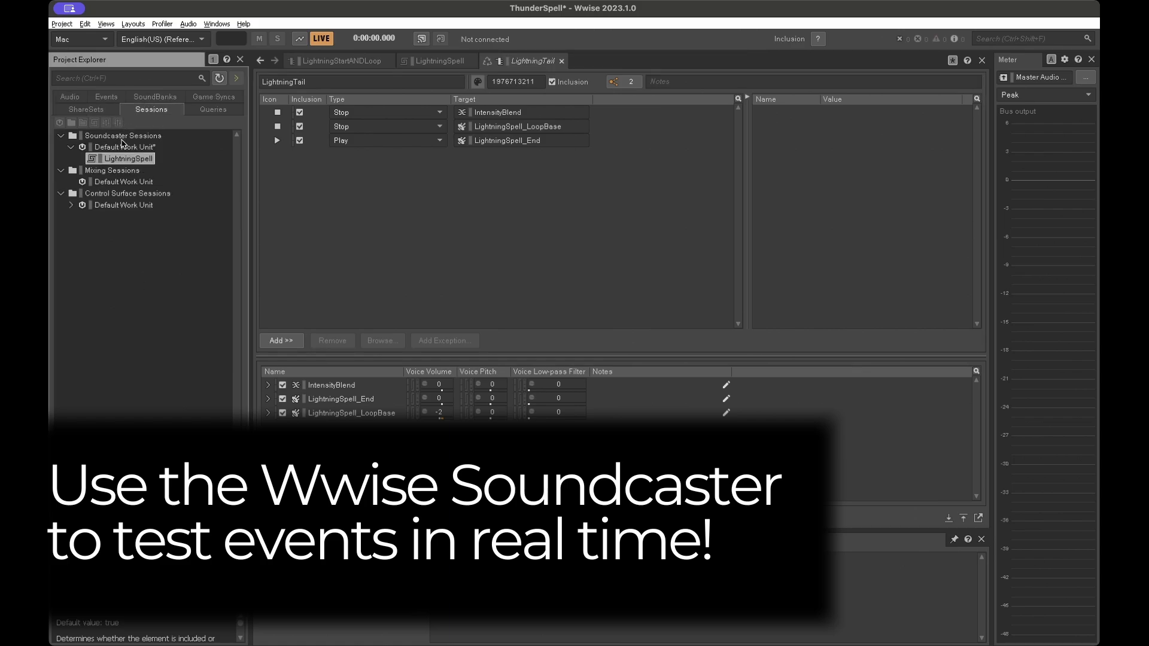
left_click(124, 147)
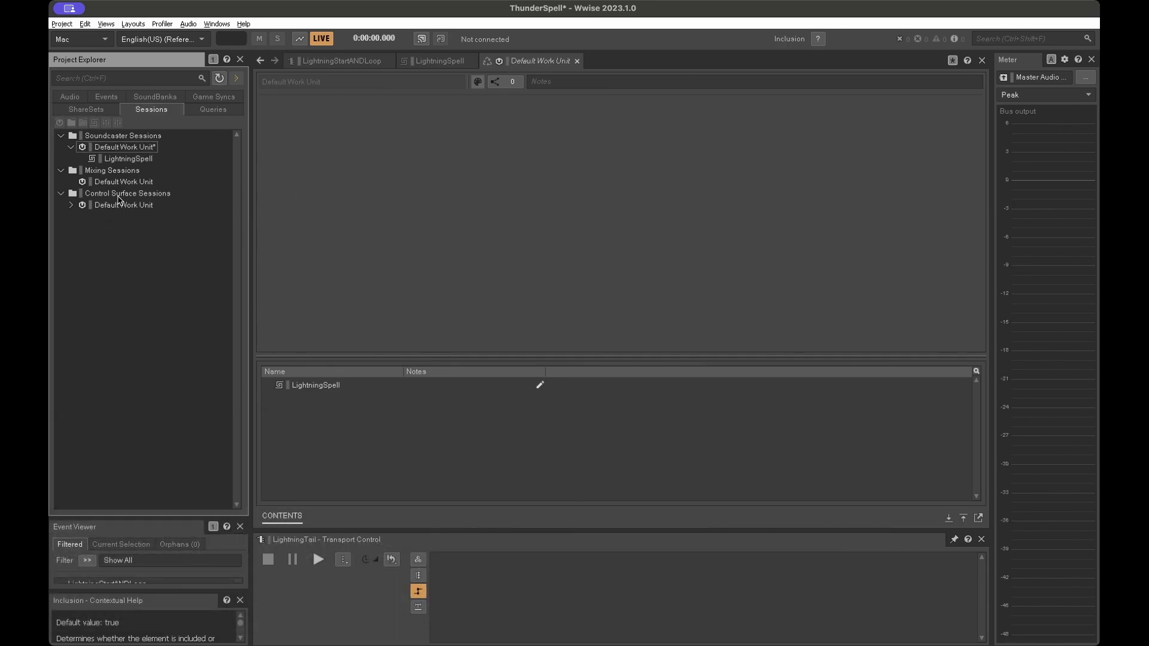
left_click(128, 159)
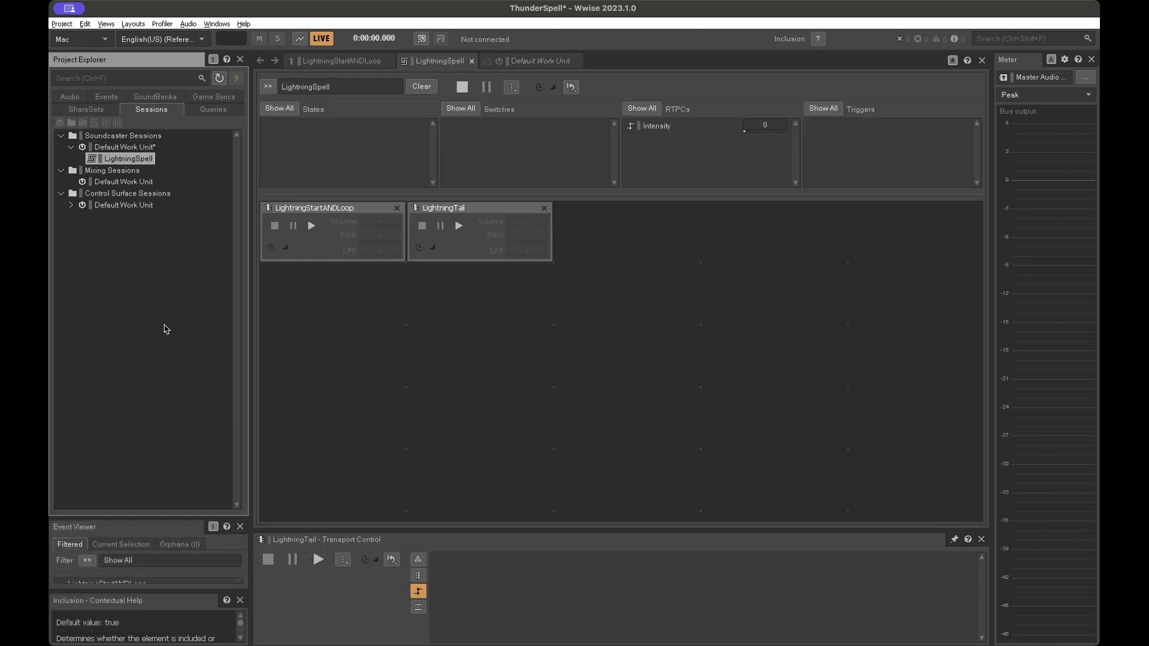
Try adding second copies of the LightningStartANDLoop and LightningTail events to the LightningSpell Soundcaster session
left_click(106, 98)
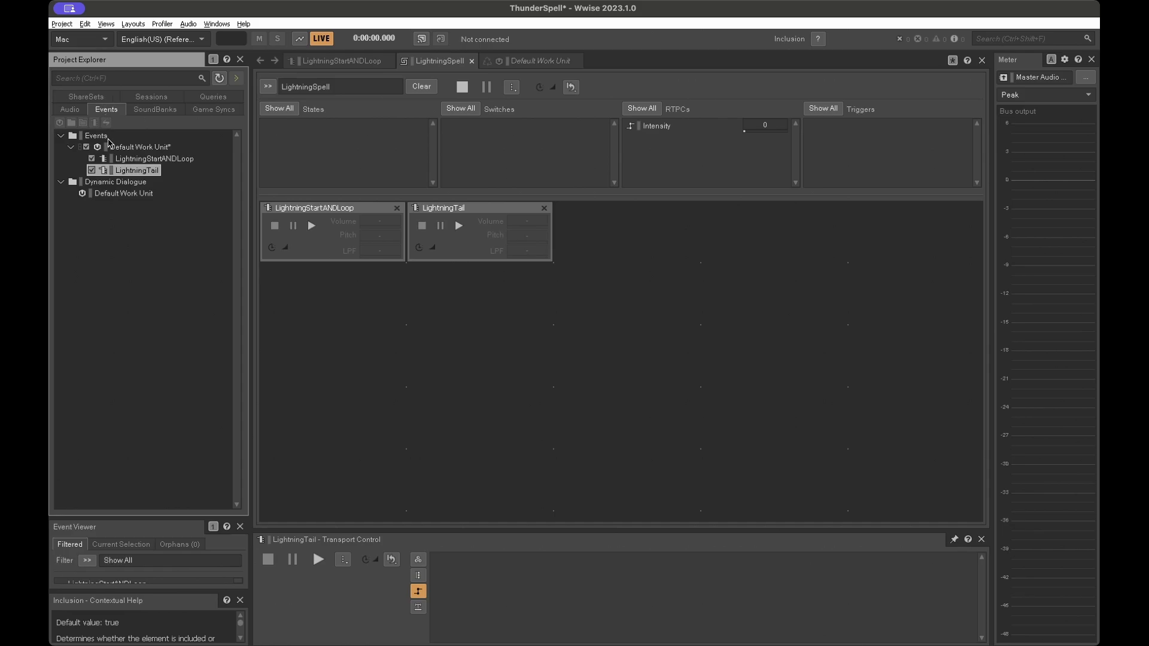
left_click_drag(123, 162, 317, 354)
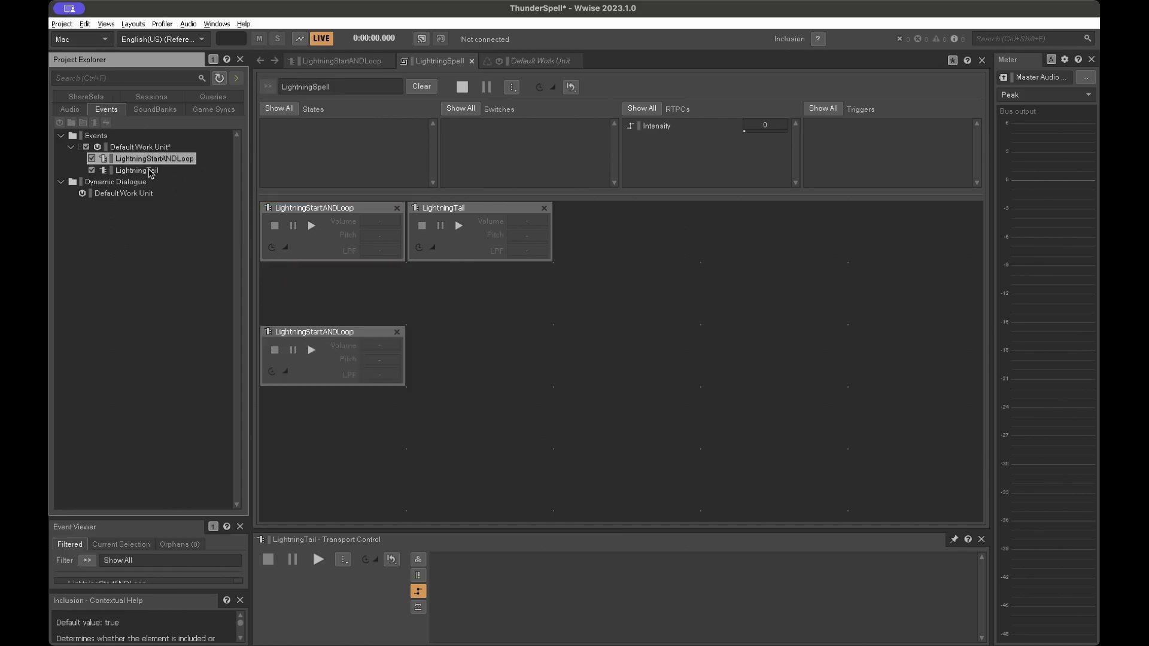
left_click_drag(150, 171, 507, 369)
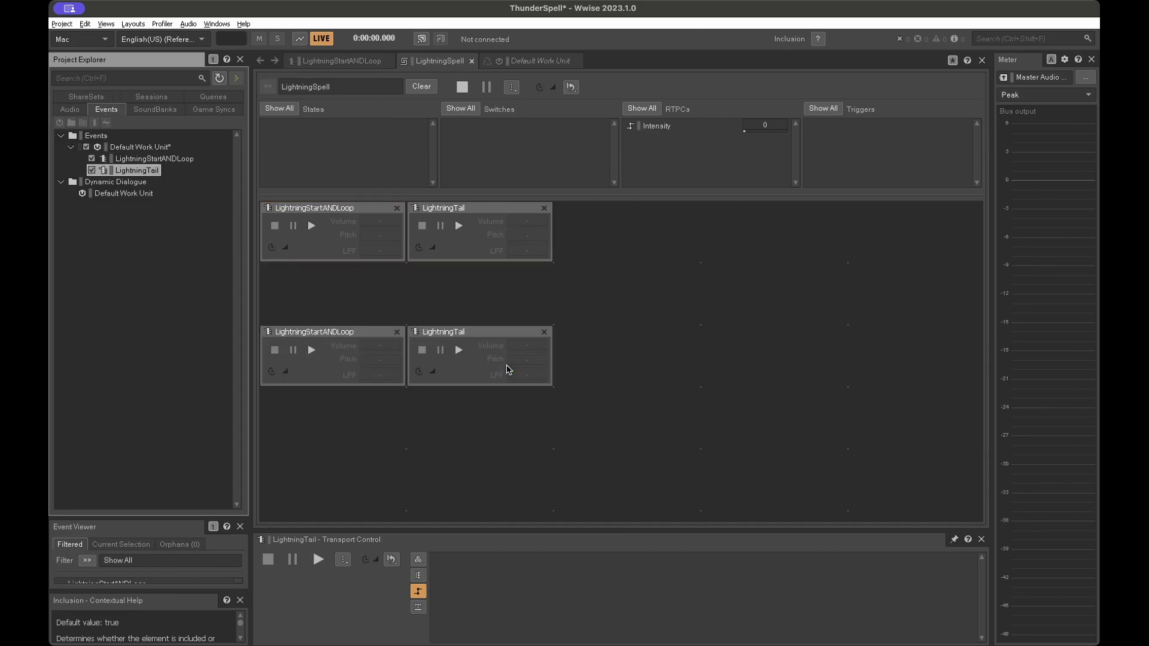
left_click(544, 333)
left_click(396, 332)
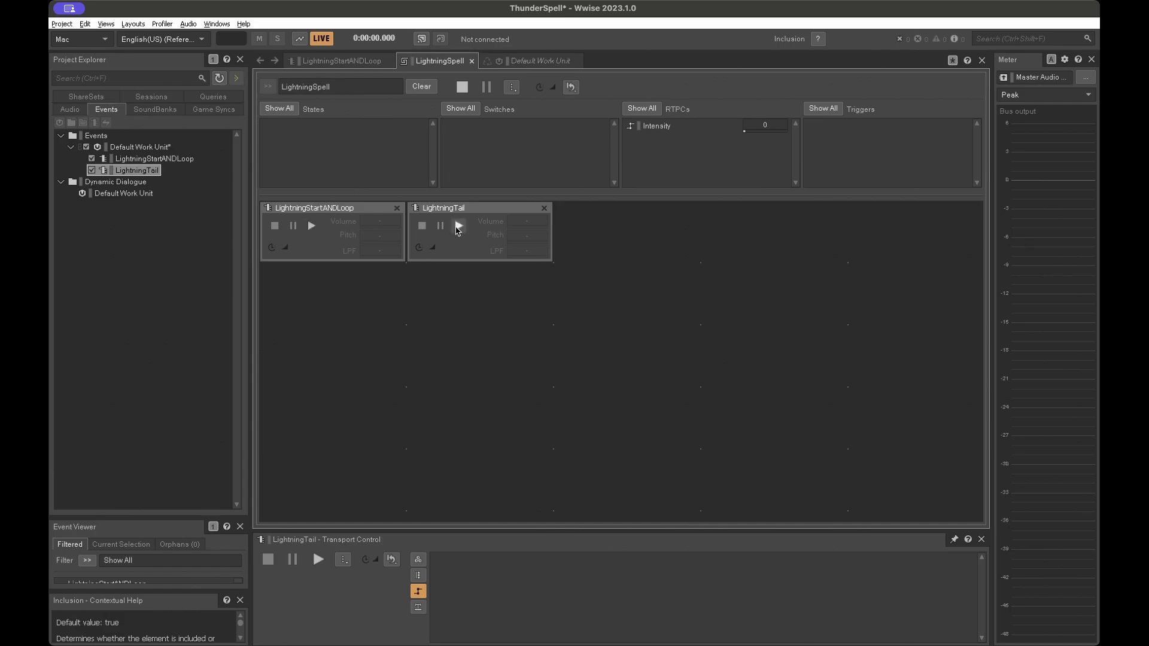
Audition LightningStartANDLoop in the Soundcaster while raising the Intensity RTPC, ending with the LightningTail event
left_click(329, 210)
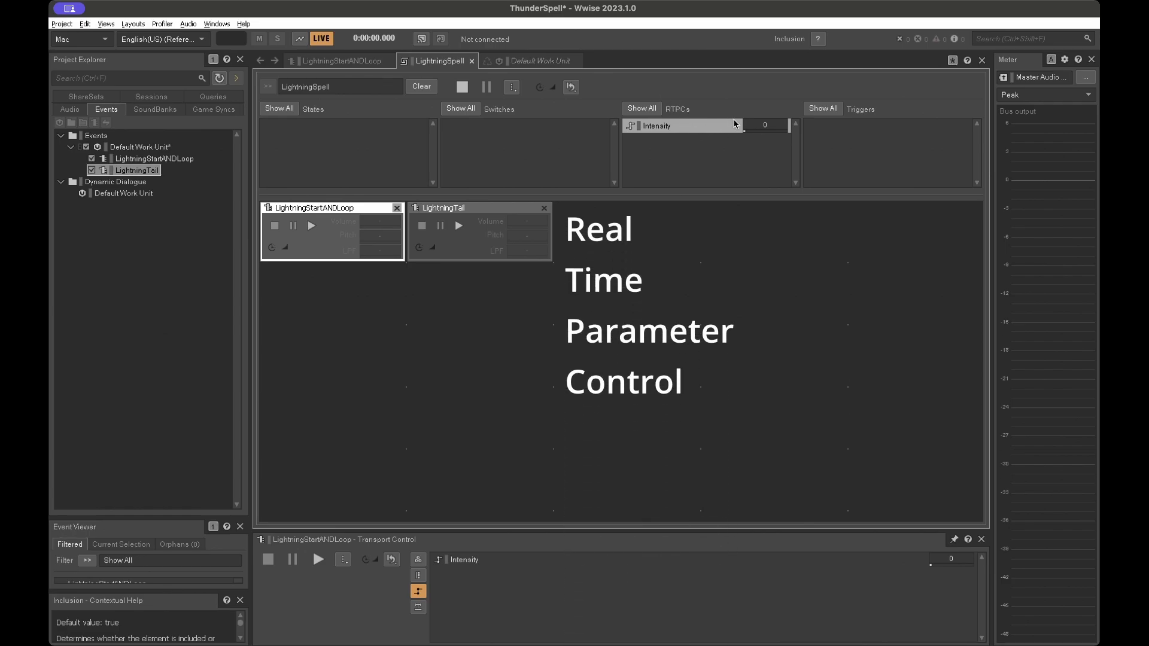
left_click(311, 227)
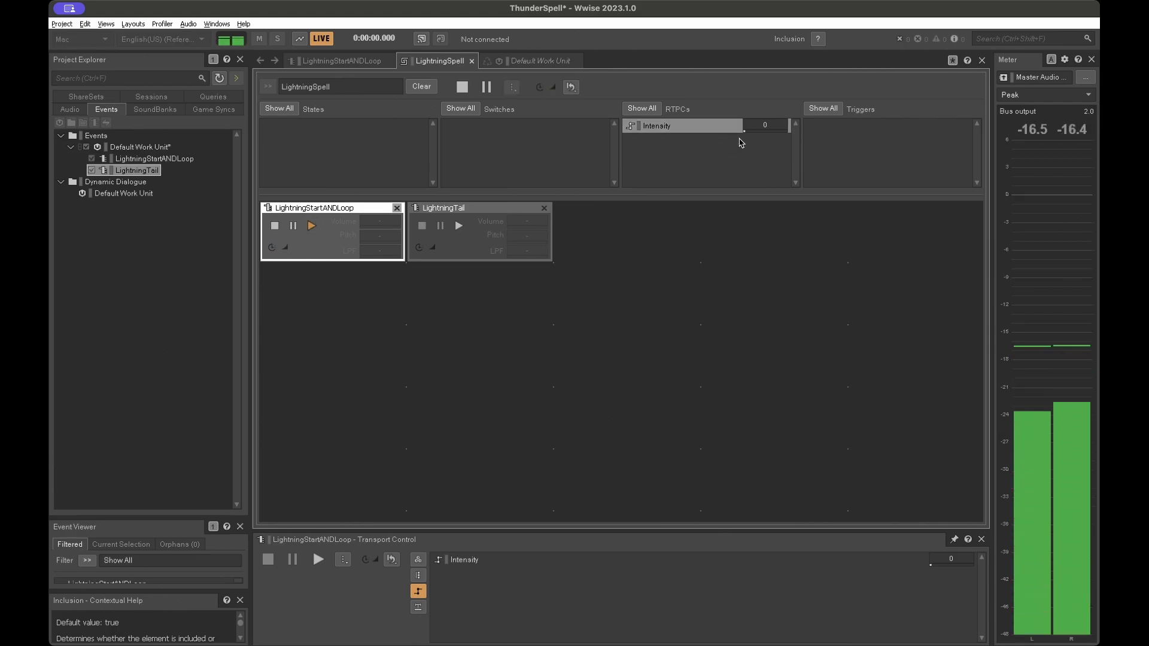
left_click_drag(746, 131, 862, 131)
left_click(460, 227)
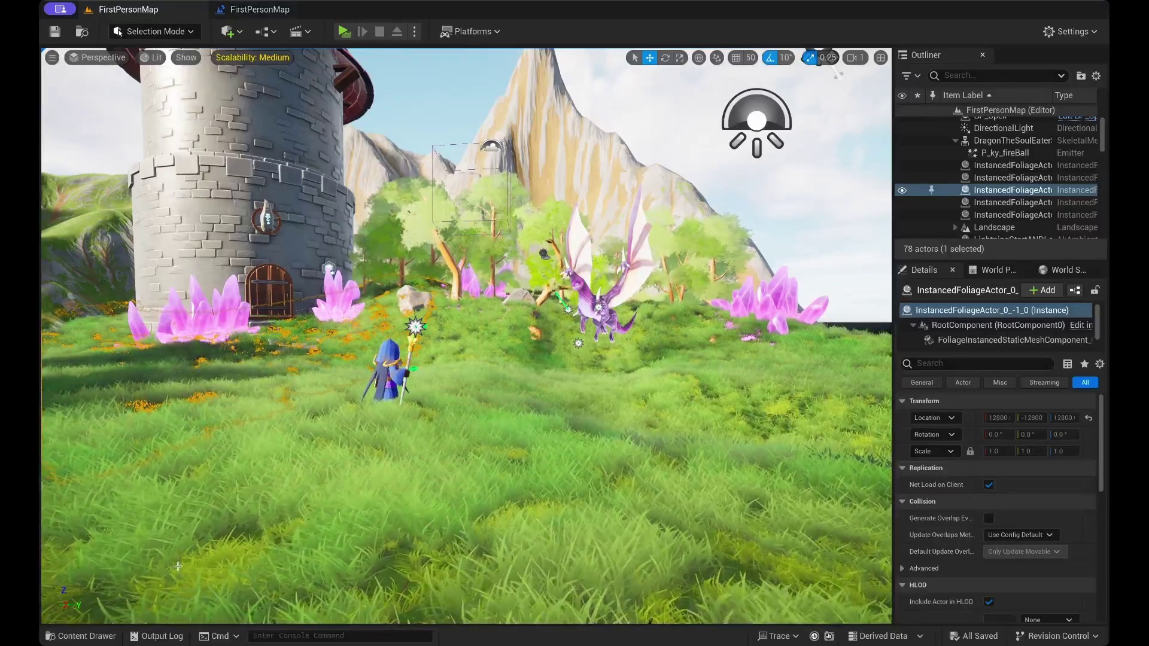
Switch to Unreal Editor and look through the FirstPersonMap actor list down to the LightningStartANDLoop and LightningTail actors
scroll(1048, 209, "down", 10)
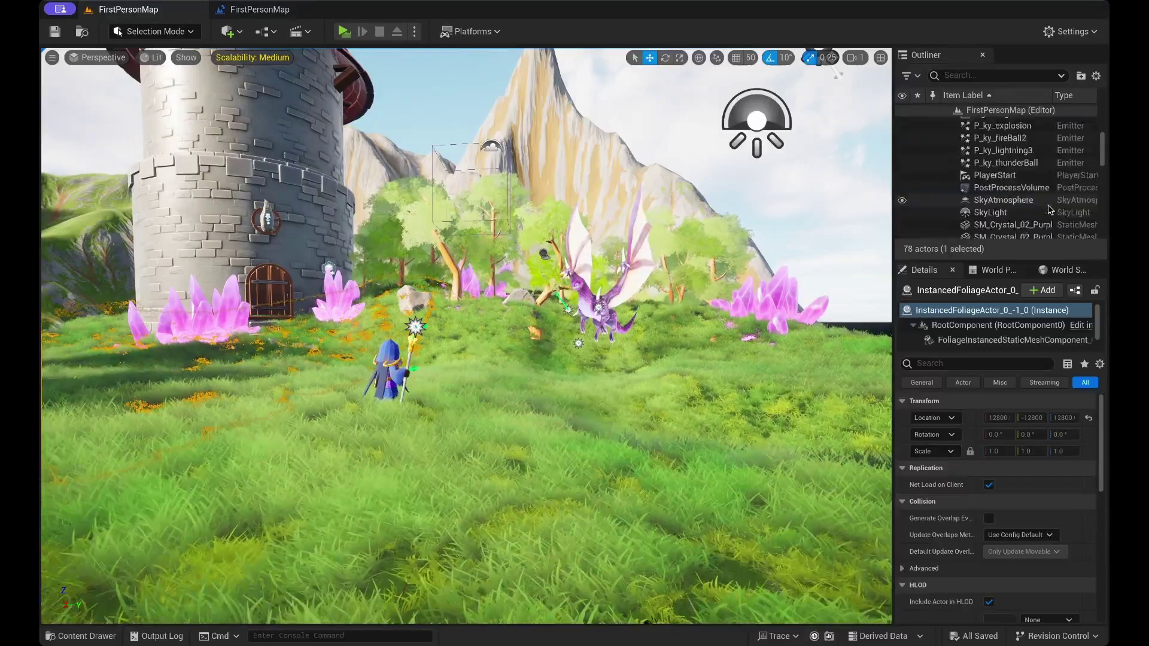
scroll(1049, 209, "up", 2)
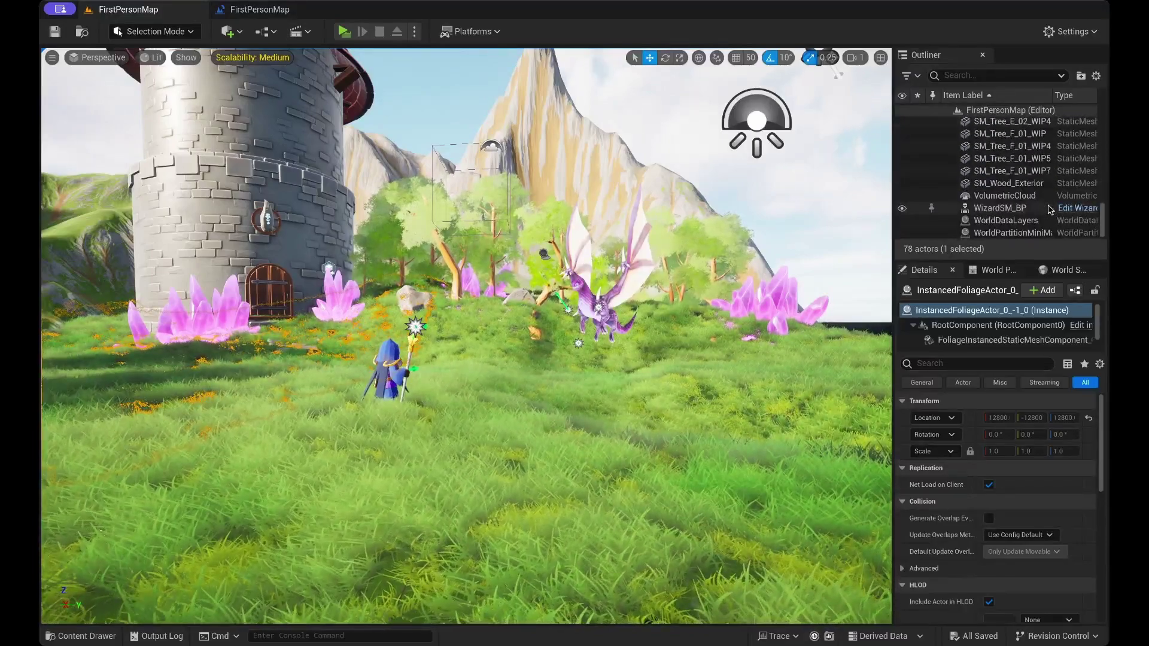
scroll(1055, 179, "up", 6)
scroll(1054, 180, "down", 2)
scroll(1054, 180, "down", 2)
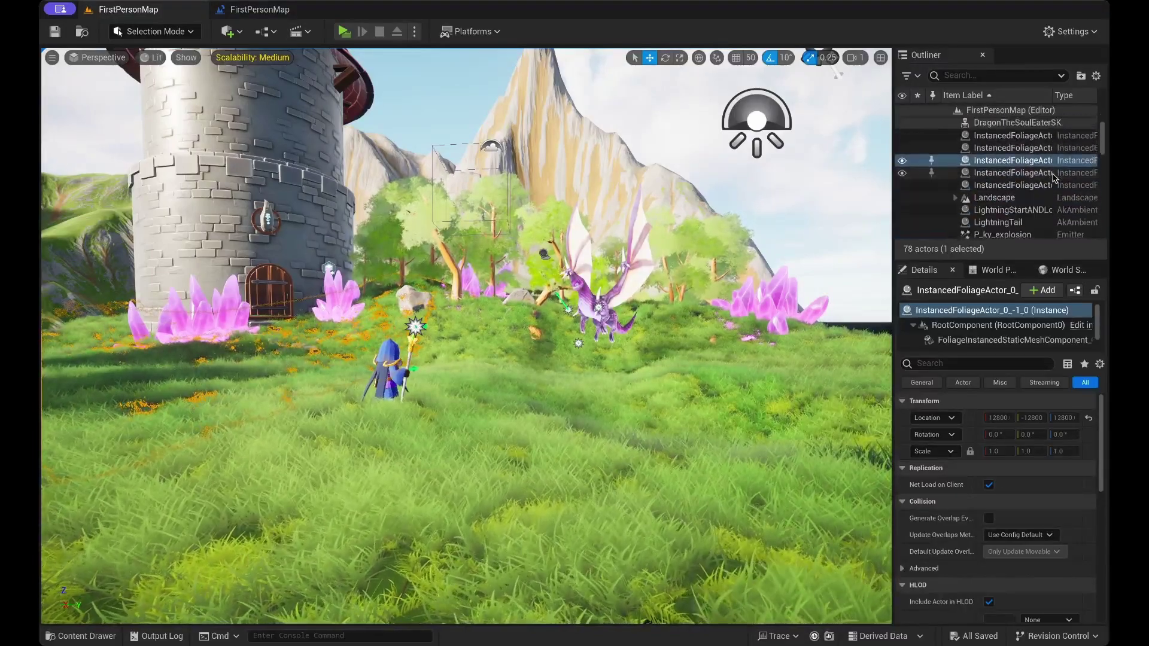
Open the FirstPersonMap level blueprint and examine the R key event and the "Post event and set intensity" node group
left_click(259, 9)
right_click_drag(265, 365, 468, 280)
left_click_drag(468, 280, 362, 280)
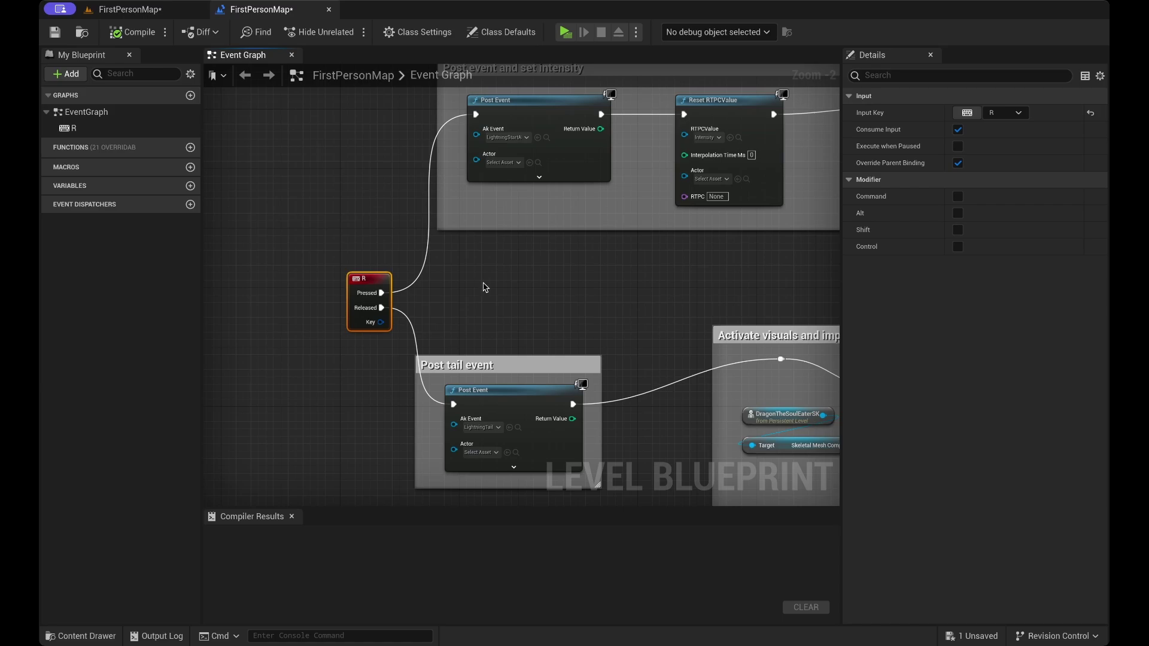
right_click_drag(483, 283, 396, 403)
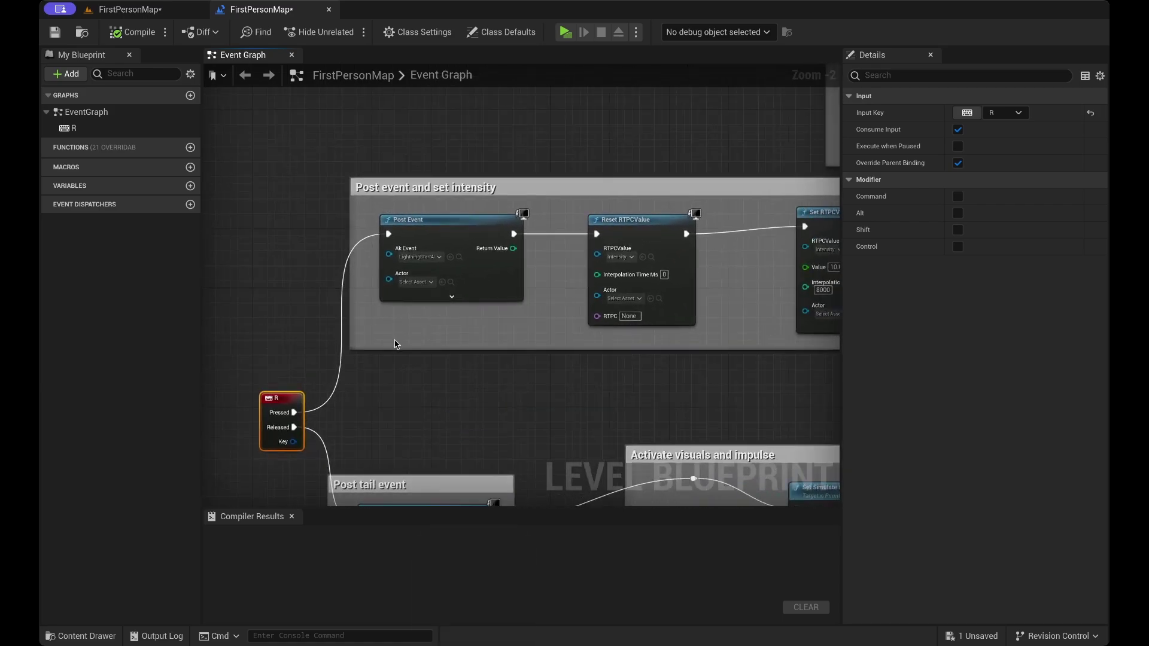
left_click(467, 217)
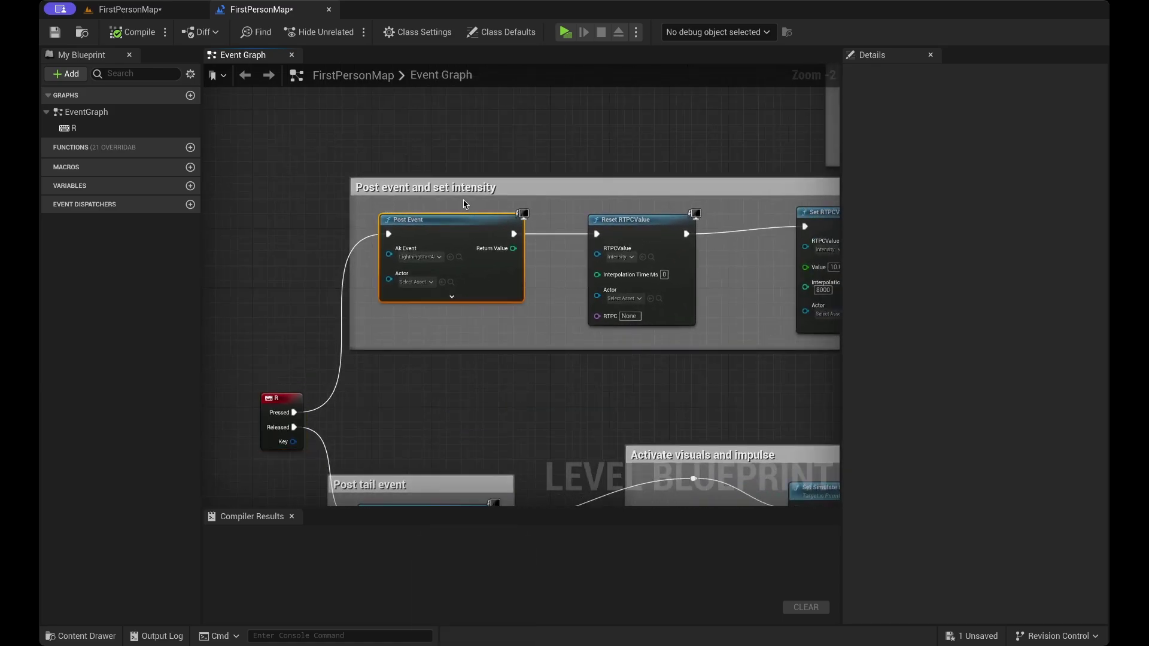
left_click(465, 204)
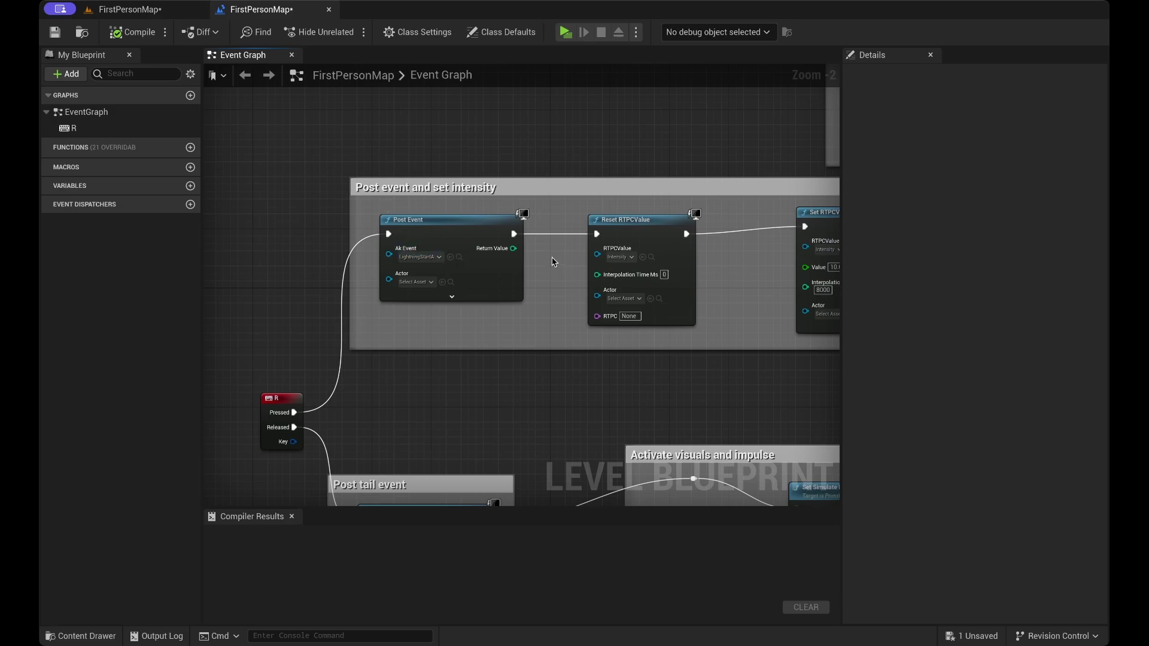
scroll(598, 195, "left", 1)
scroll(597, 196, "left", 3)
scroll(597, 196, "right", 8)
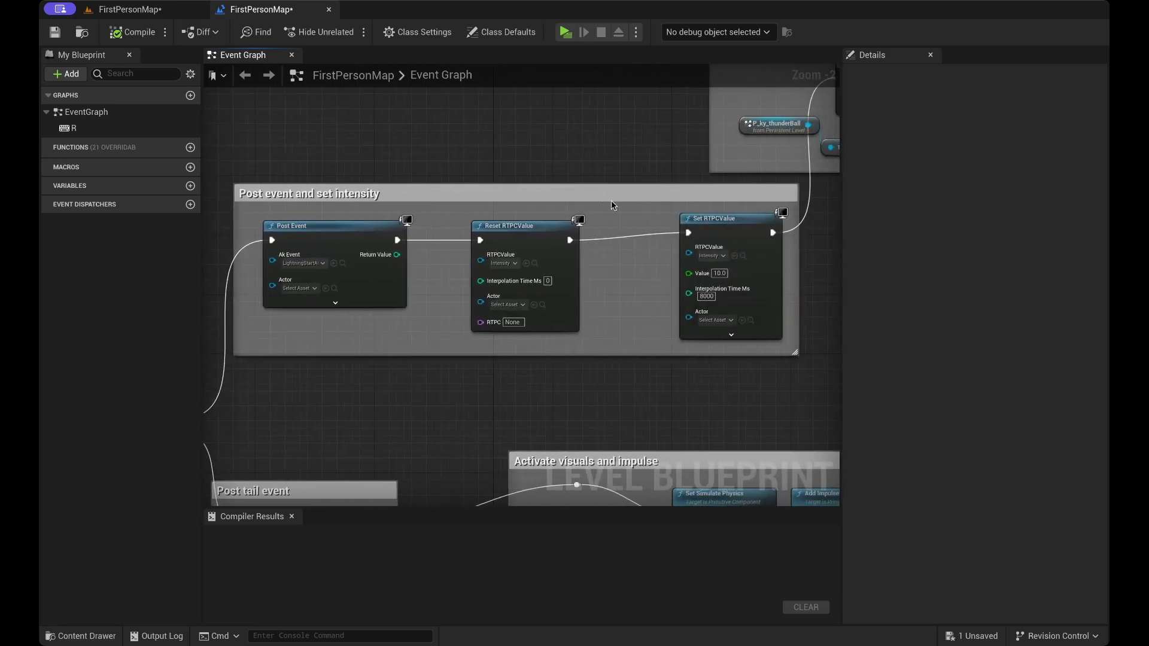
scroll(621, 298, "down", 1)
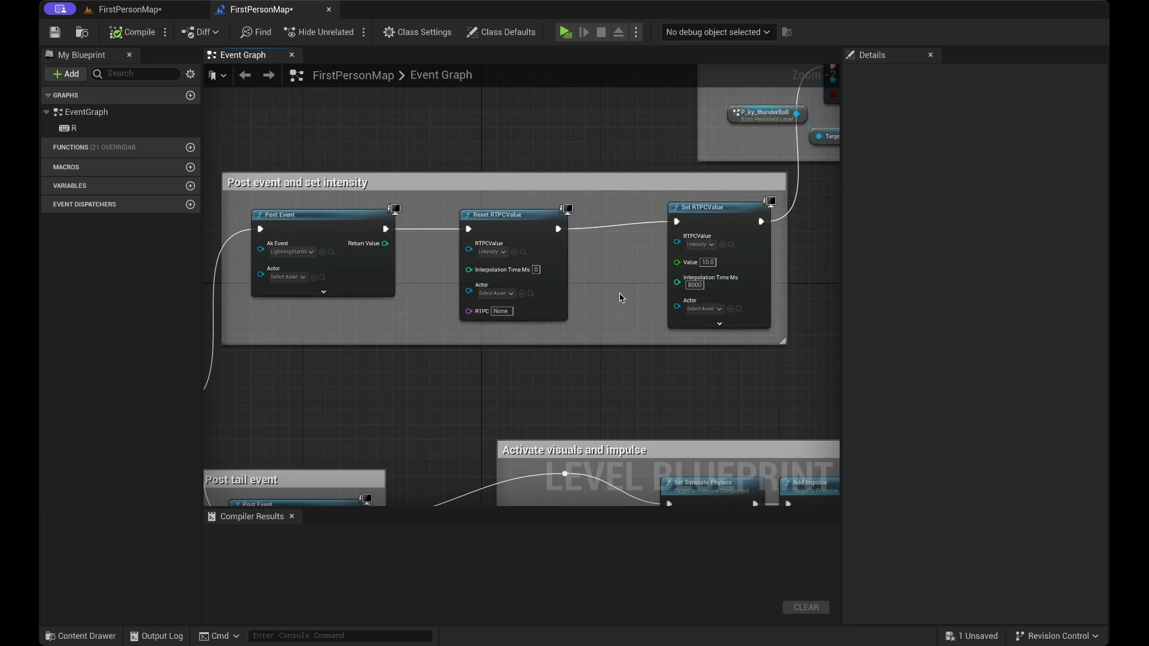
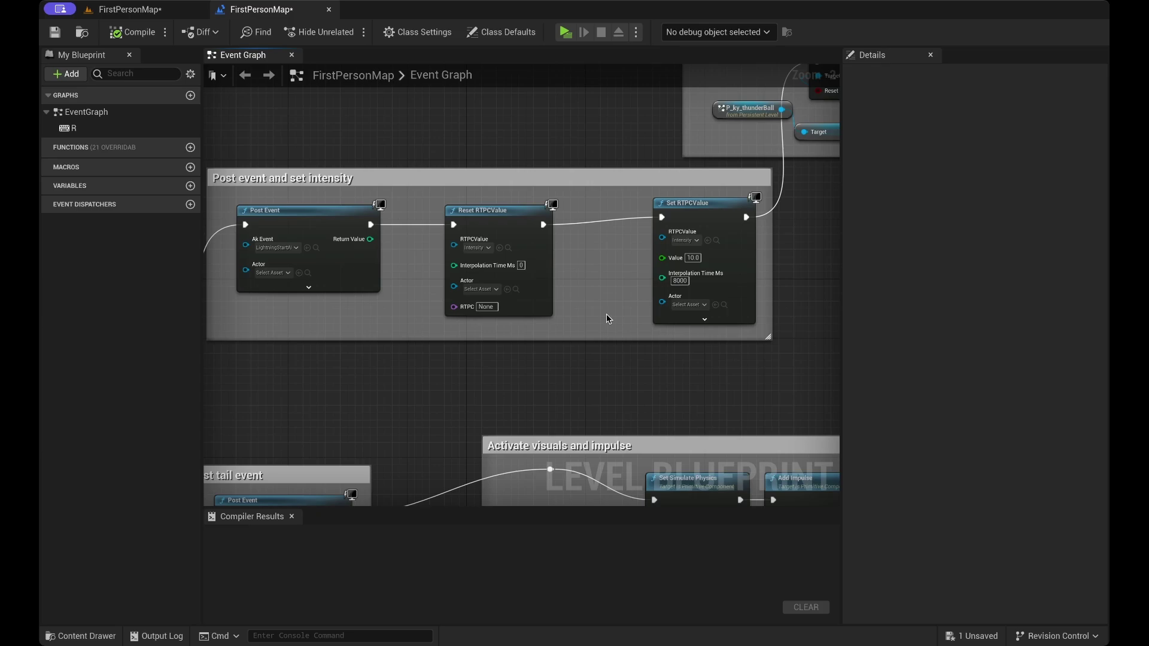
Examine the "Activate visuals", "Post tail event" and "Activate visuals and impulse" node groups, and return to the FirstPersonMap level
scroll(607, 315, "right", 4)
scroll(606, 316, "up", 4)
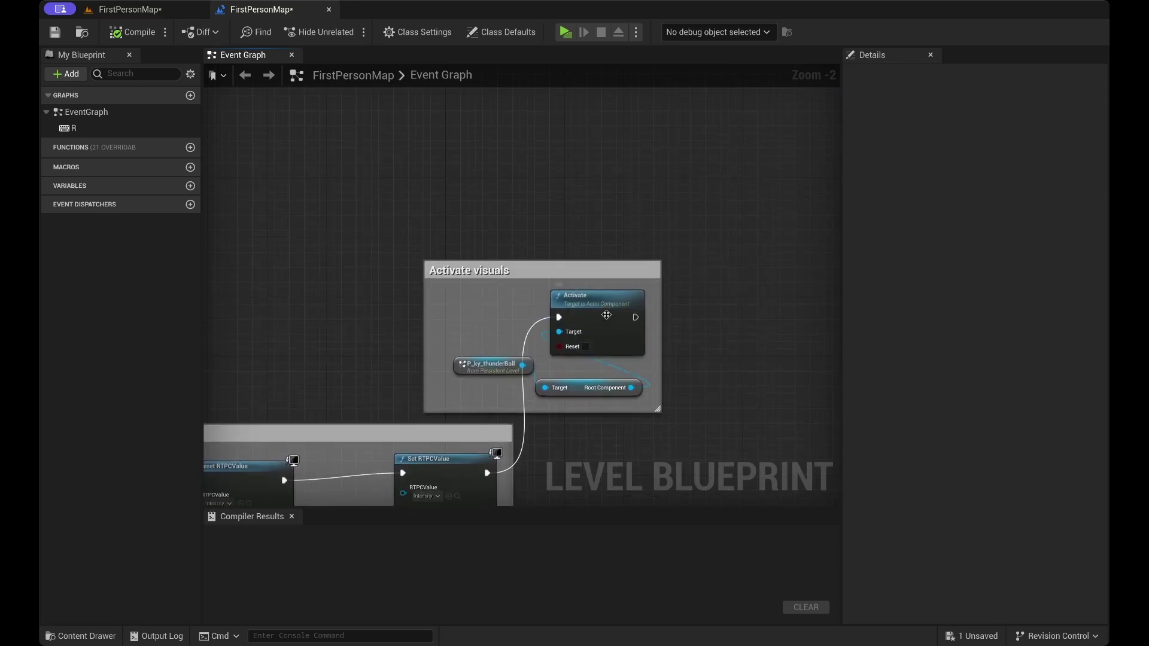
scroll(610, 321, "down", 5)
scroll(610, 322, "left", 8)
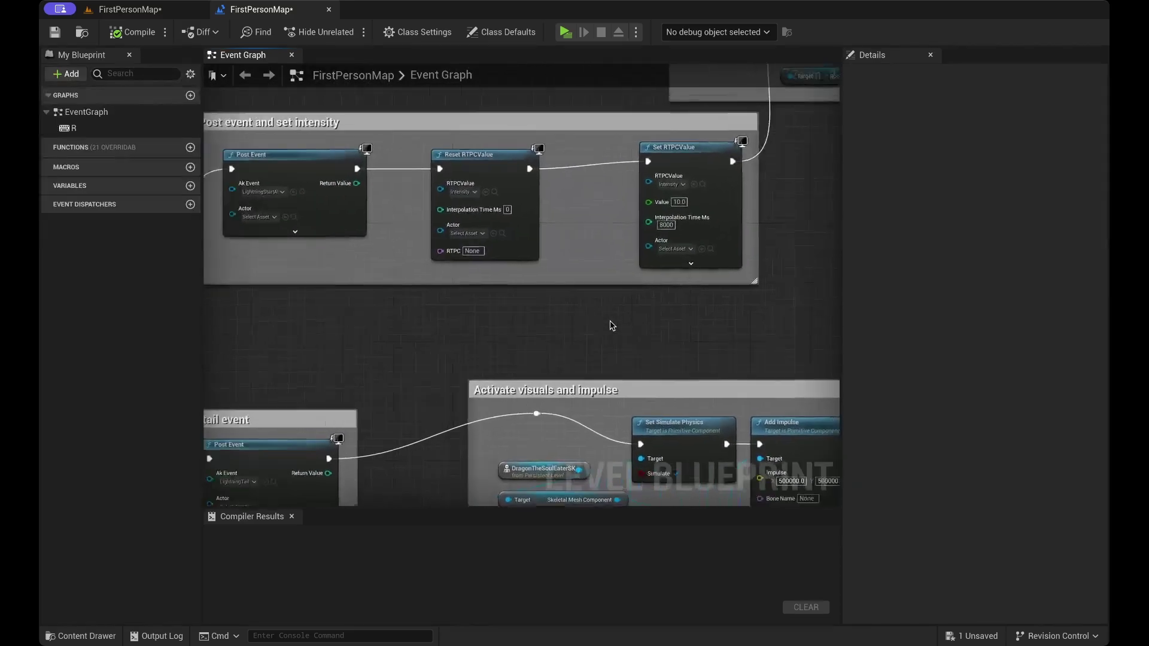
scroll(609, 325, "down", 4)
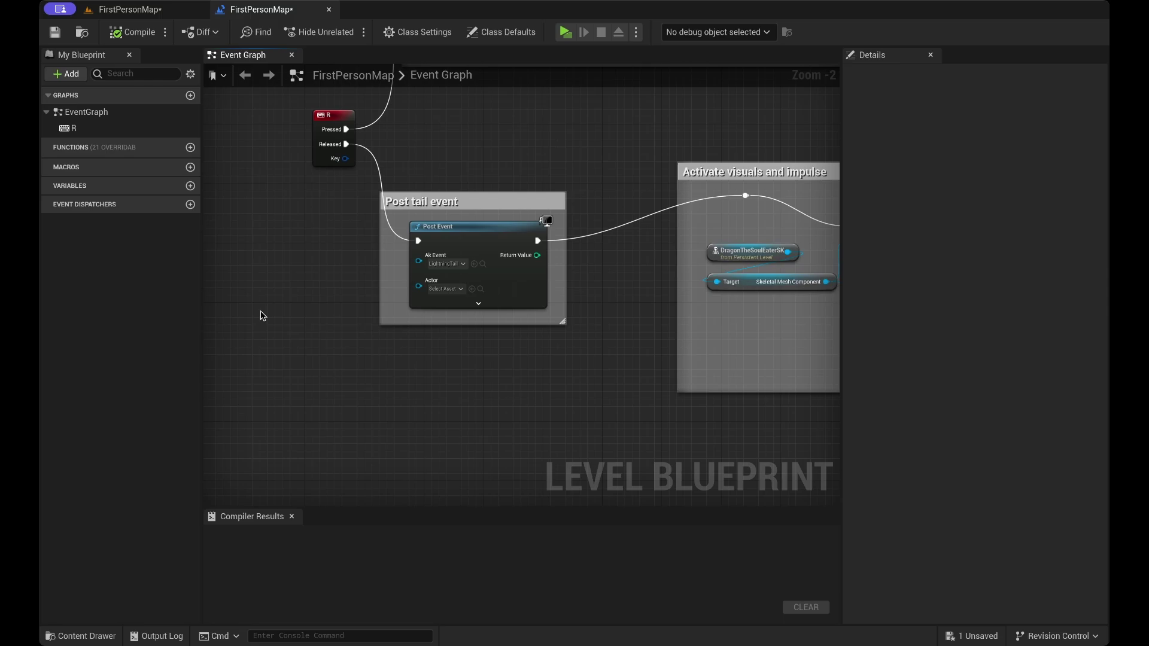
scroll(260, 316, "right", 11)
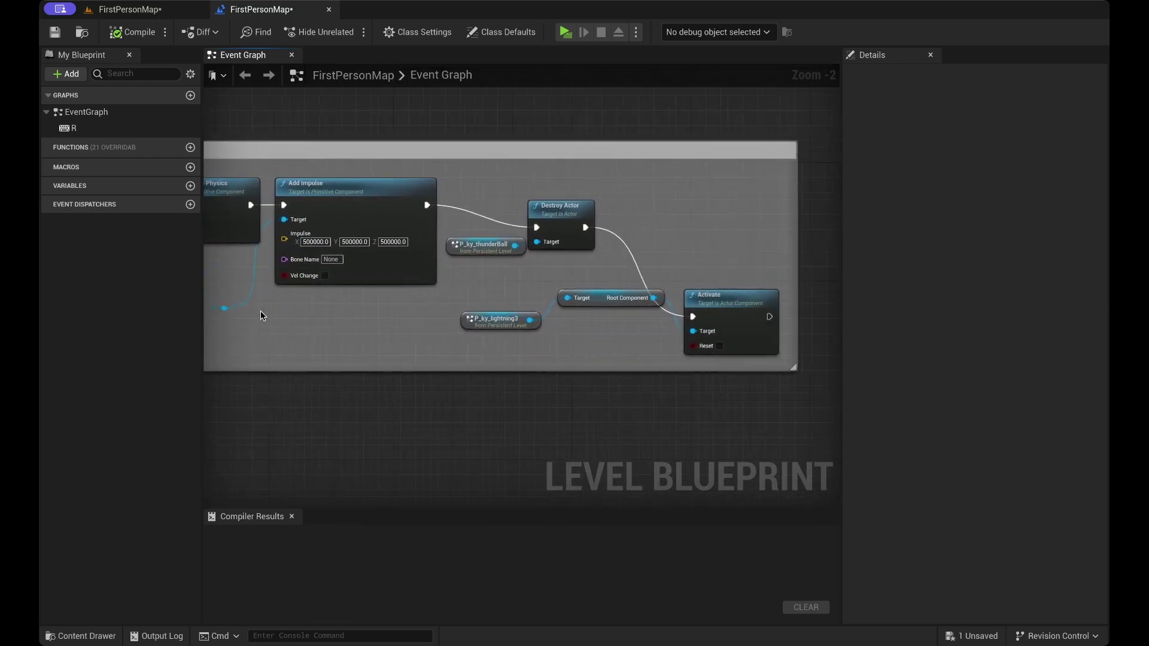
scroll(260, 316, "right", 2)
scroll(260, 316, "left", 12)
scroll(260, 316, "up", 5)
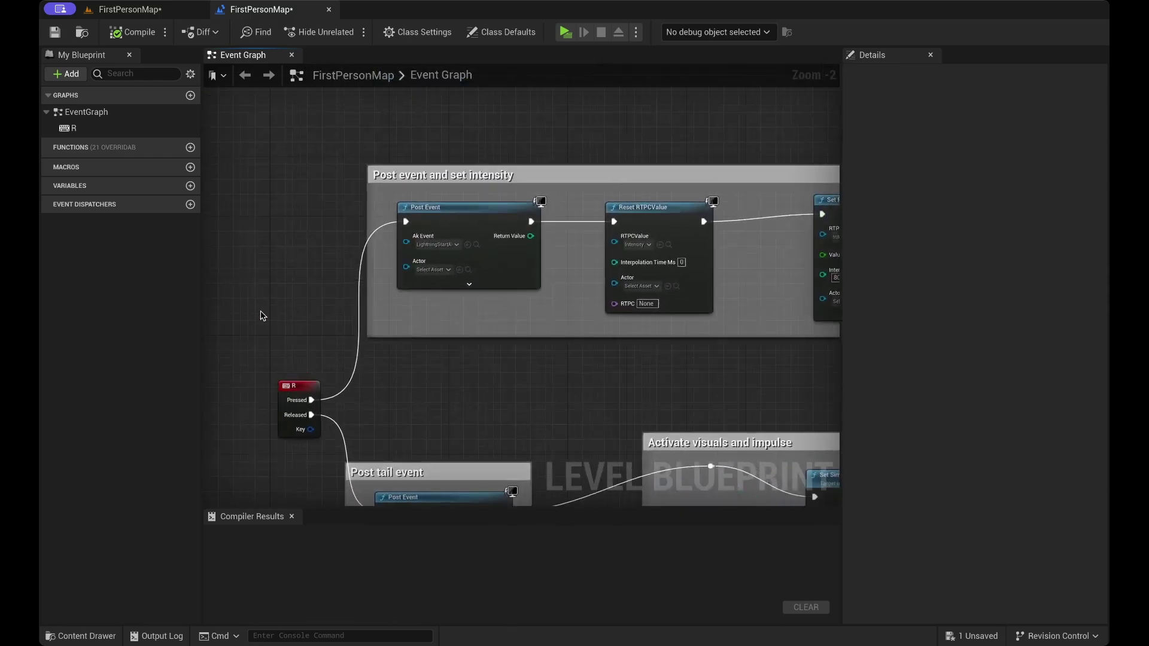
left_click(129, 9)
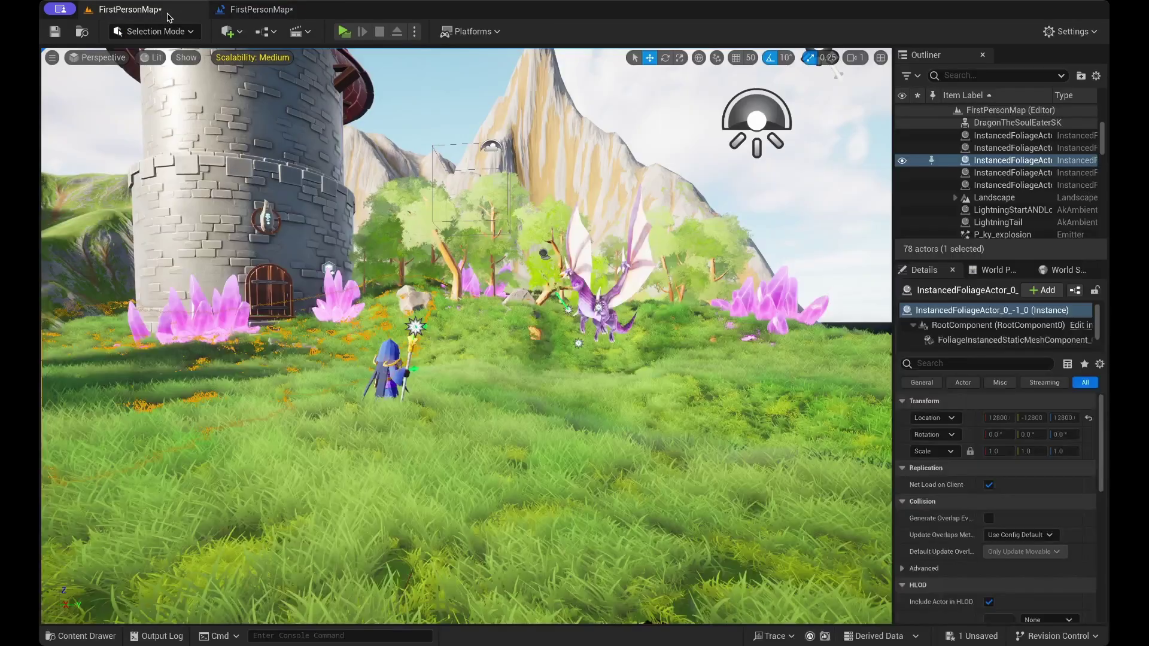
Start playing the FirstPersonMap level in the editor
left_click(344, 32)
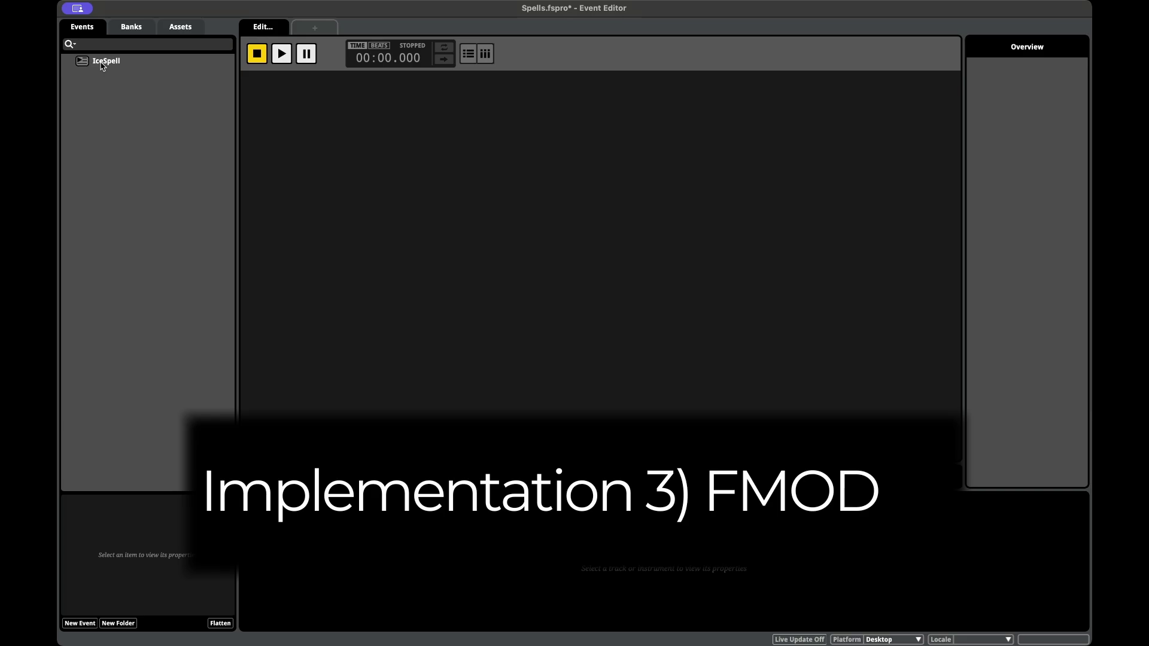
Switch to FMOD Studio, open the IceSpell event and look through its timeline tracks, from the start sound down to the tail
left_click(102, 62)
scroll(429, 272, "down", 2)
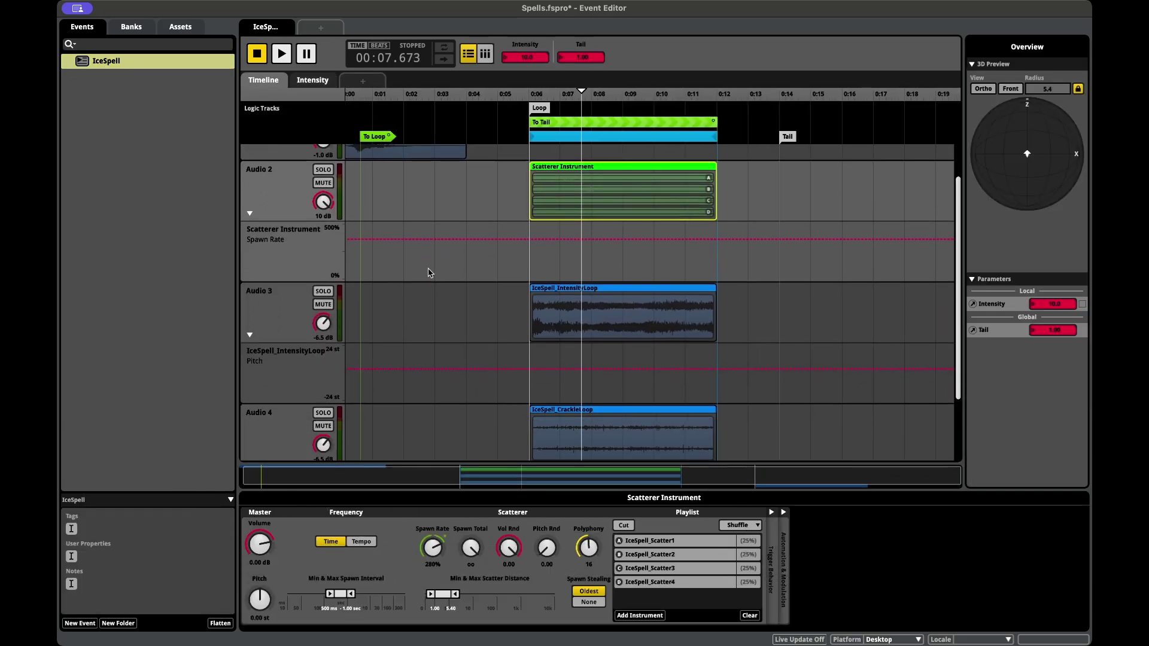
scroll(438, 263, "up", 2)
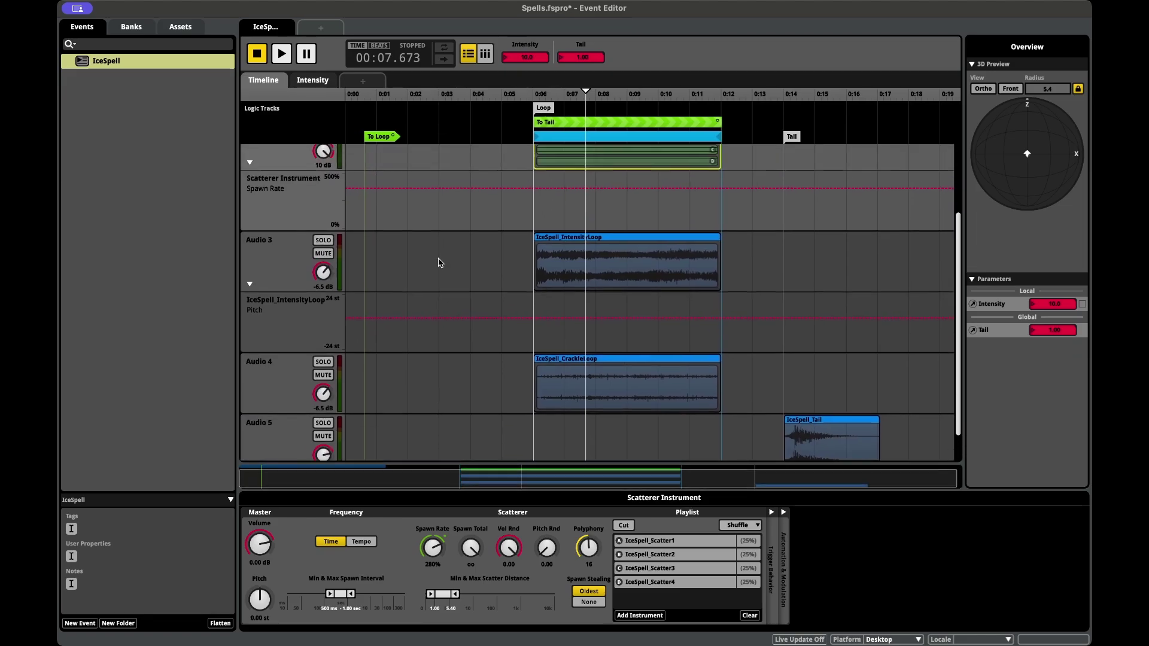
scroll(439, 262, "down", 2)
scroll(439, 263, "up", 2)
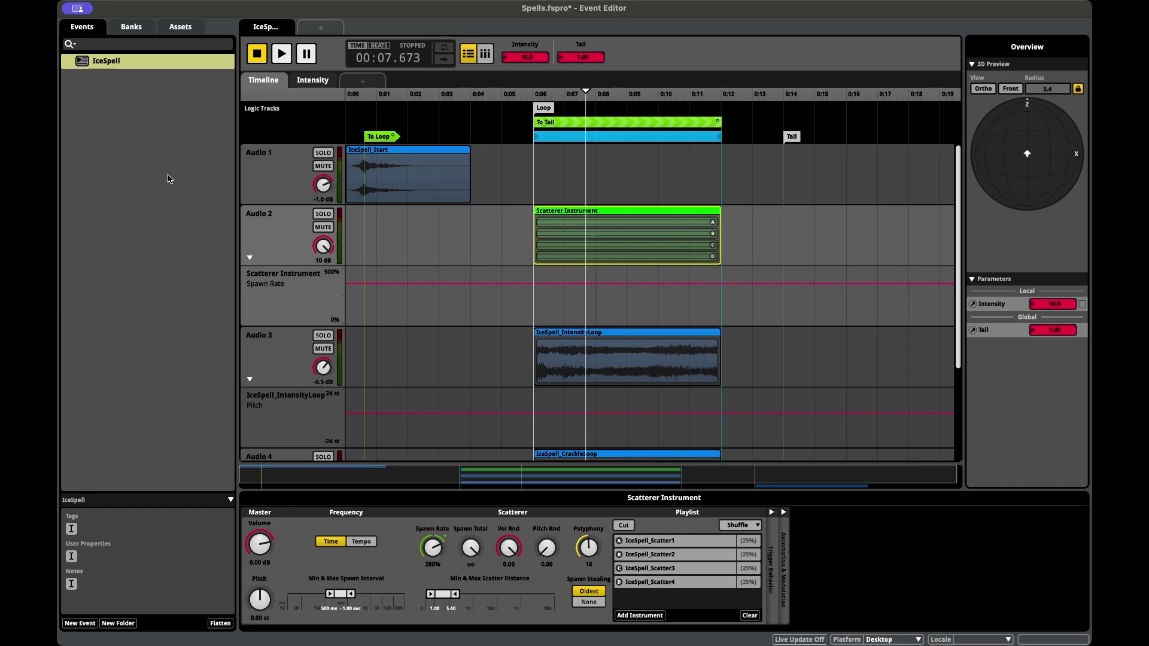
Create a new event named Version4You and add a timeline sheet to it
left_click(141, 136)
key("super+n")
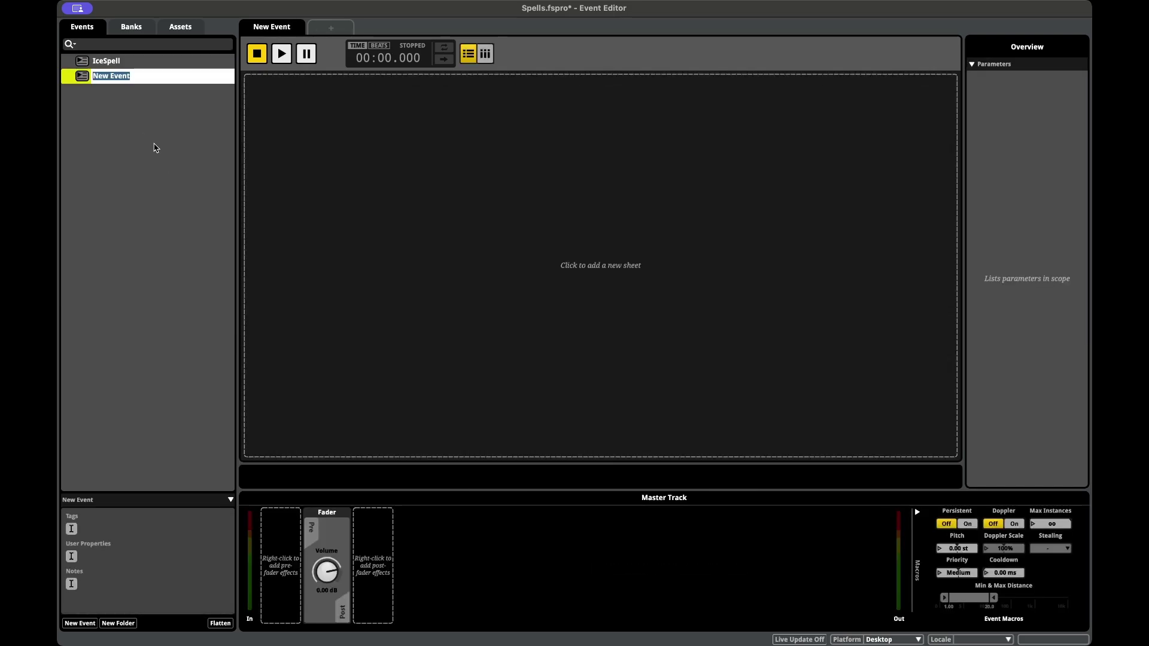
type("Version4You")
key("Return")
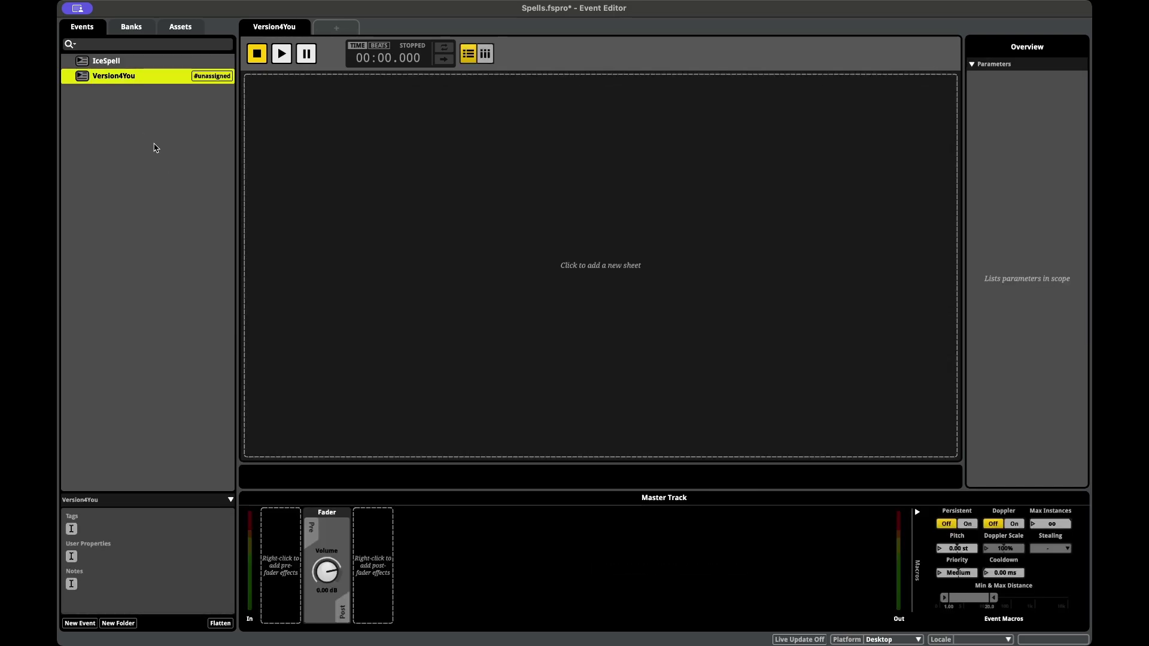
left_click(577, 277)
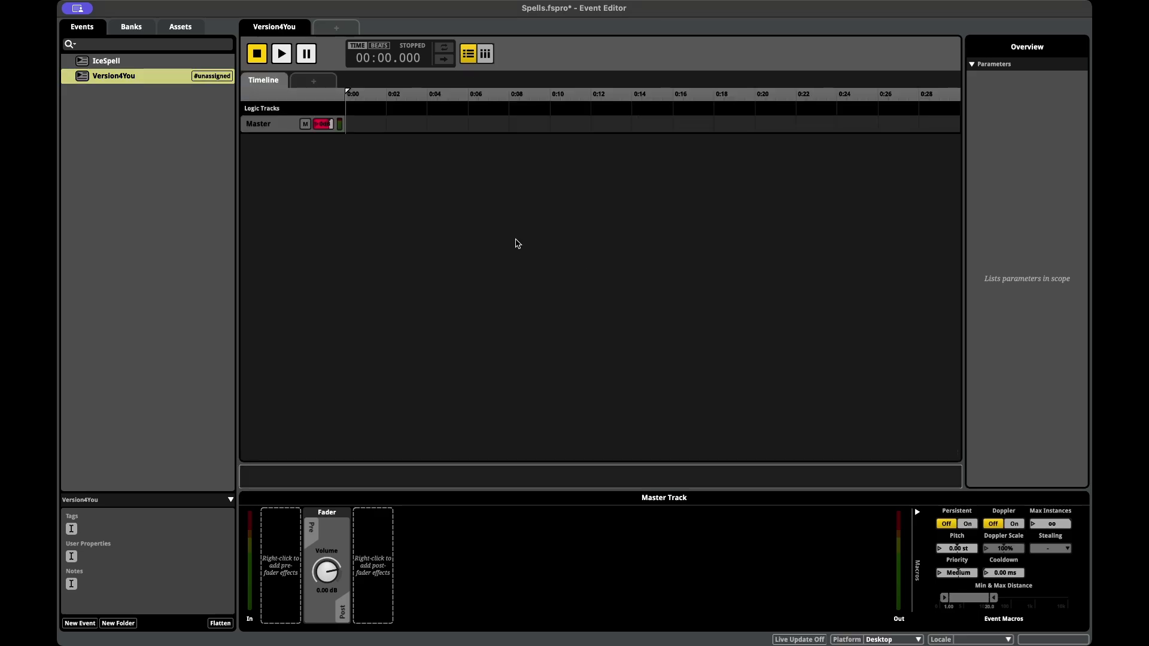
Add five audio tracks, Audio 1 to Audio 5, above the master track of the Version4You event
right_click(284, 127)
left_click(294, 135)
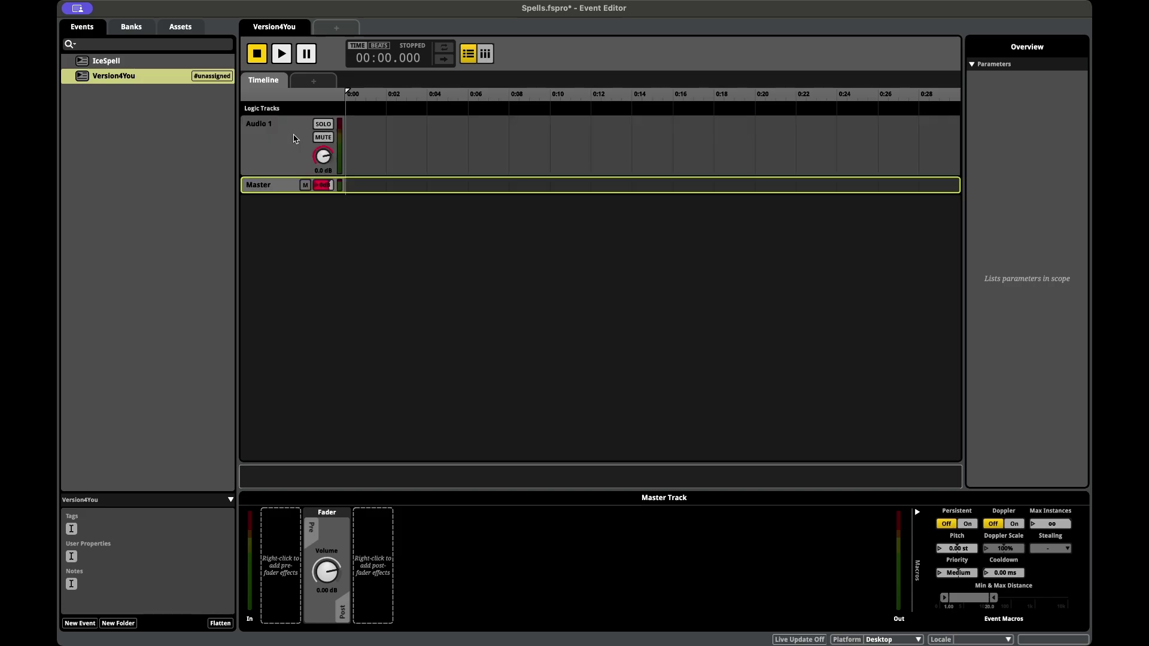
right_click(289, 134)
left_click(298, 141)
key("ctrl+t")
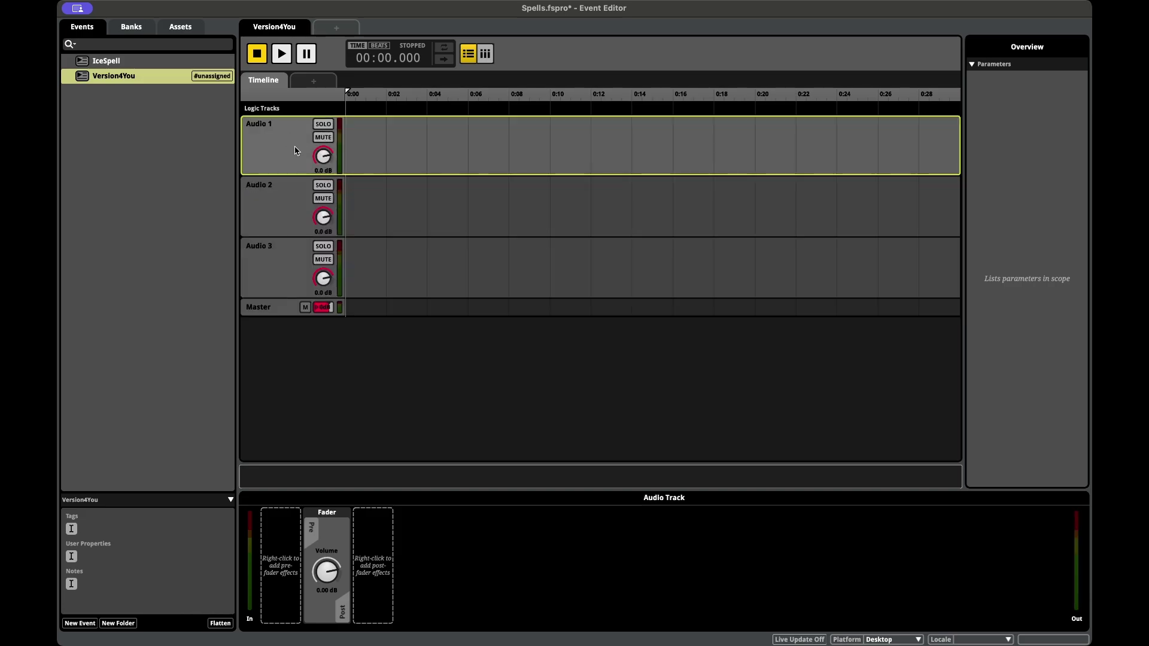
key("ctrl+t")
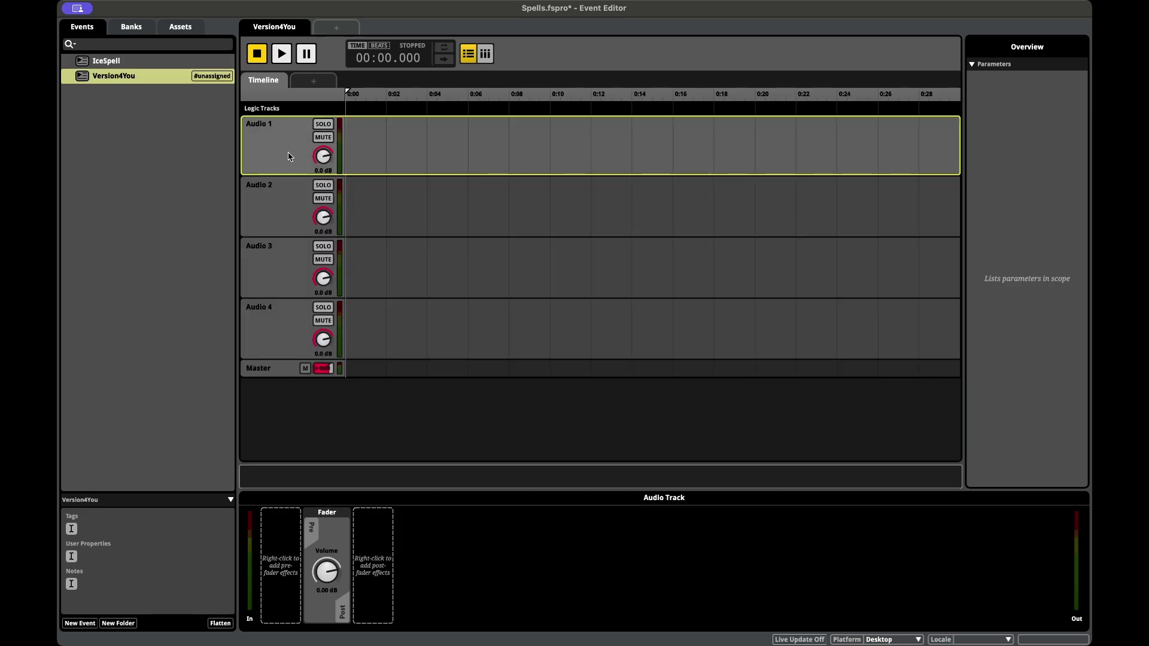
key("ctrl+t")
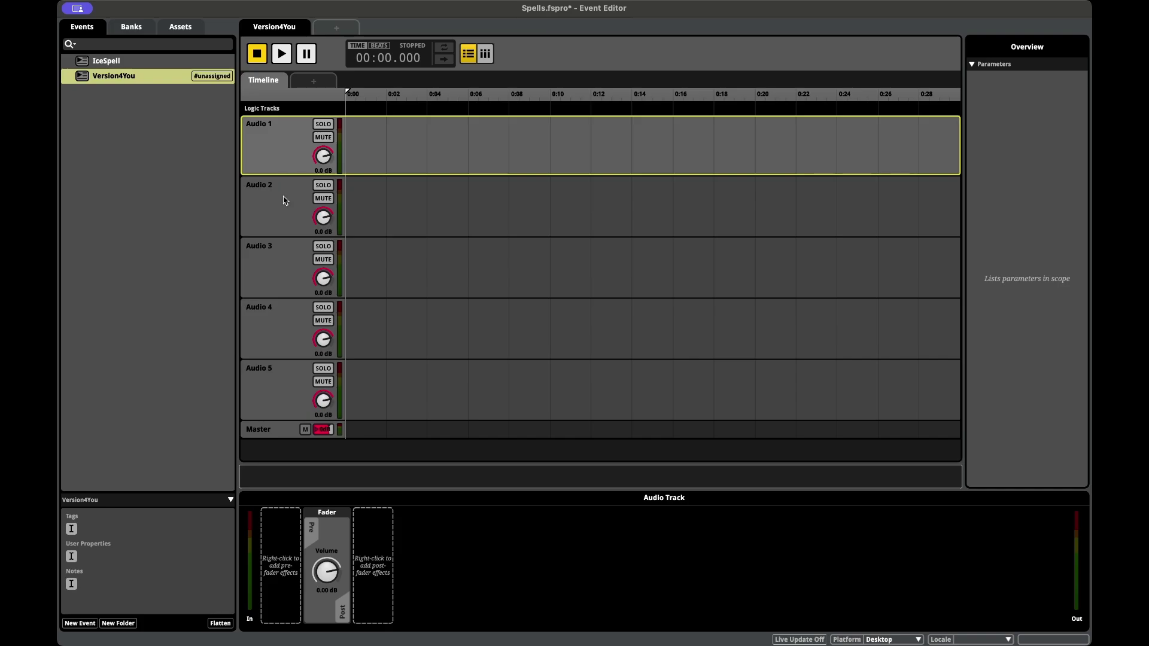
left_click(283, 227)
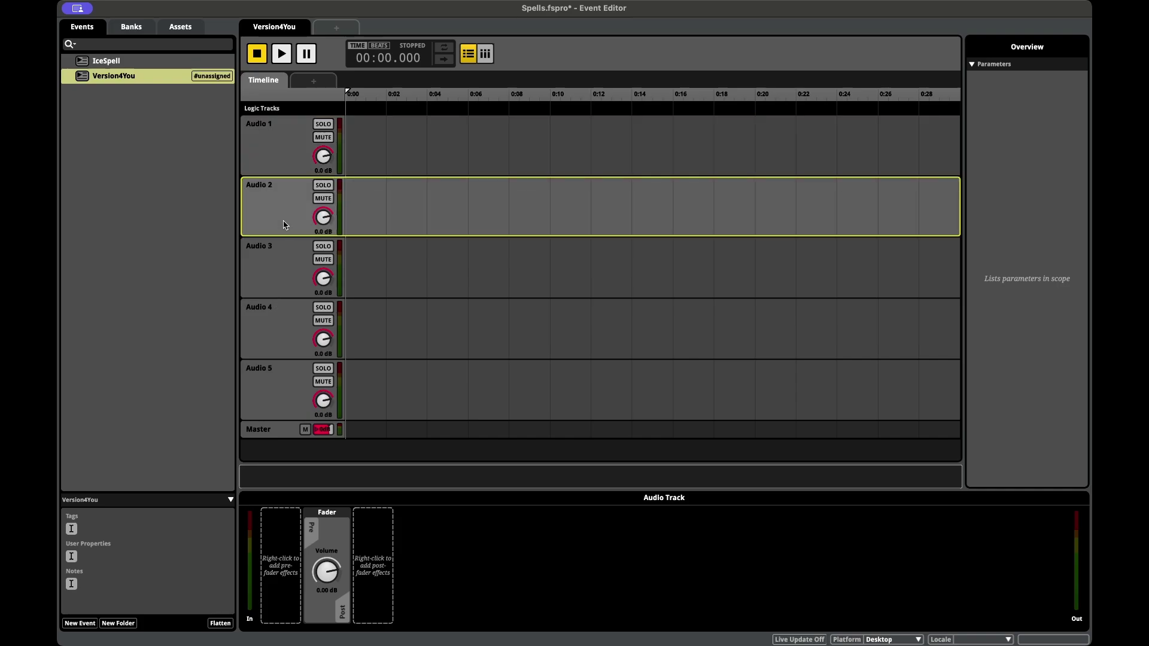
left_click(292, 271)
left_click(293, 329)
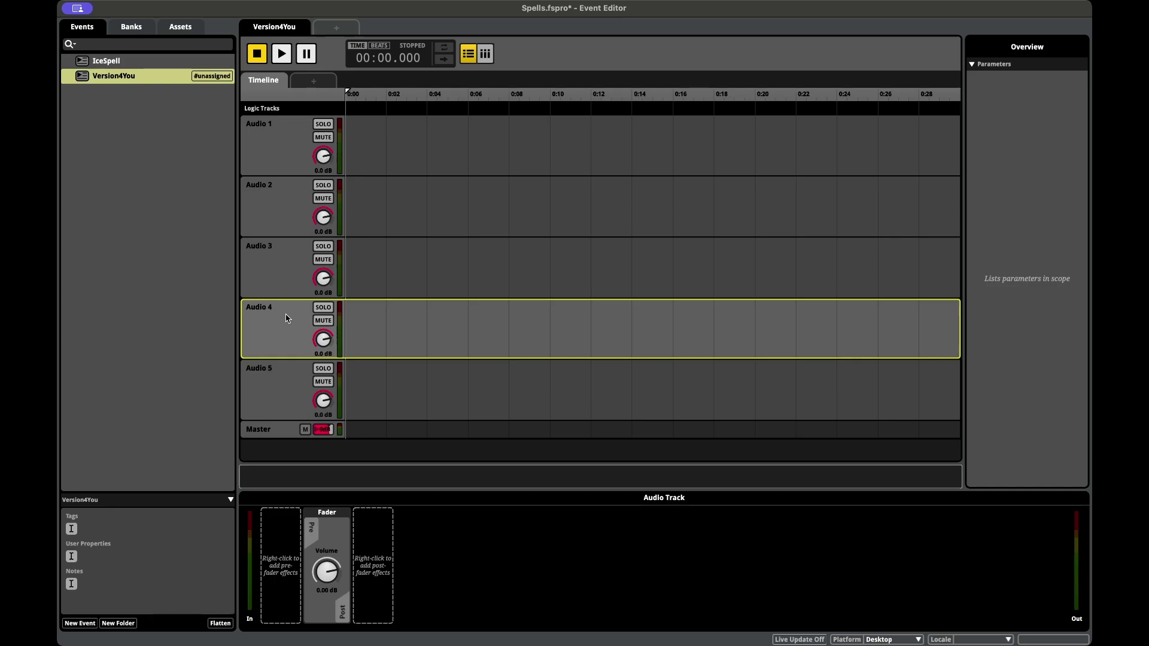
left_click(282, 389)
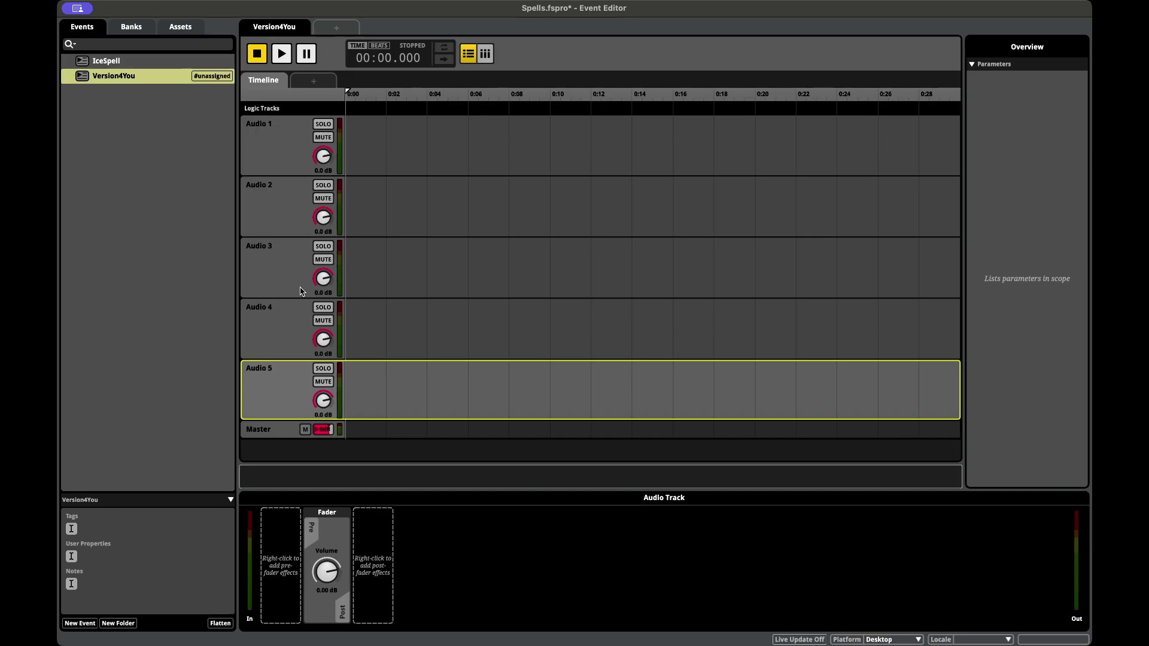
left_click(106, 174)
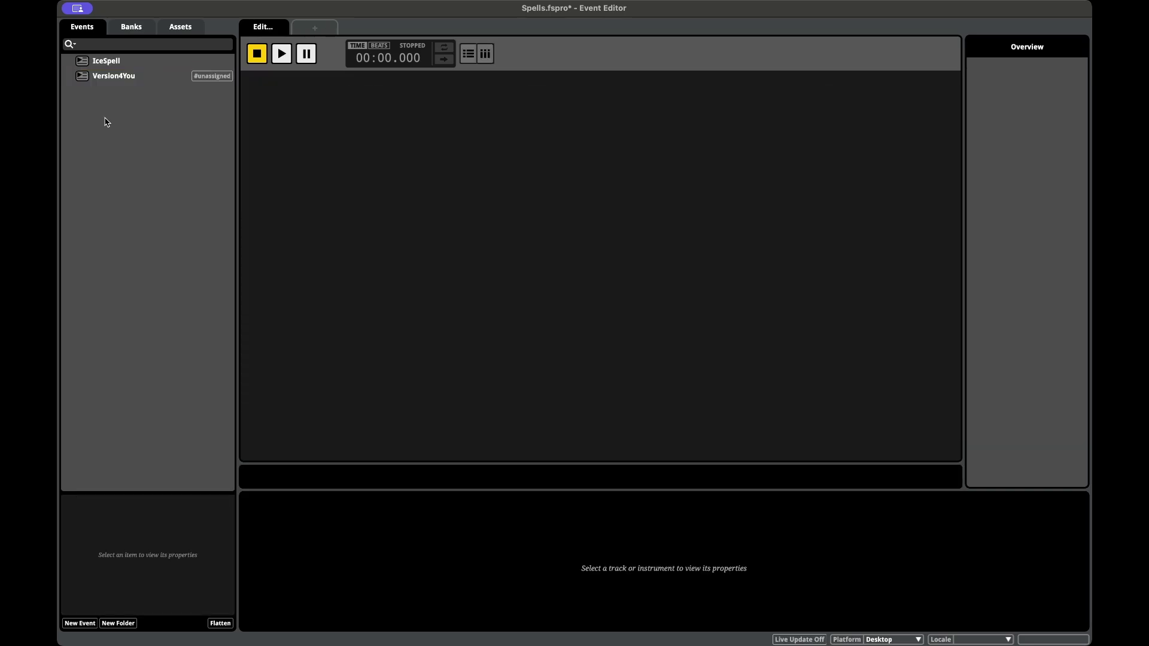
Import IceSpell_Start at the beginning of Audio 1 and IceSpell_Tail on Audio 5 at about 15.5 seconds in the Version4You event
left_click(108, 81)
left_click(291, 628)
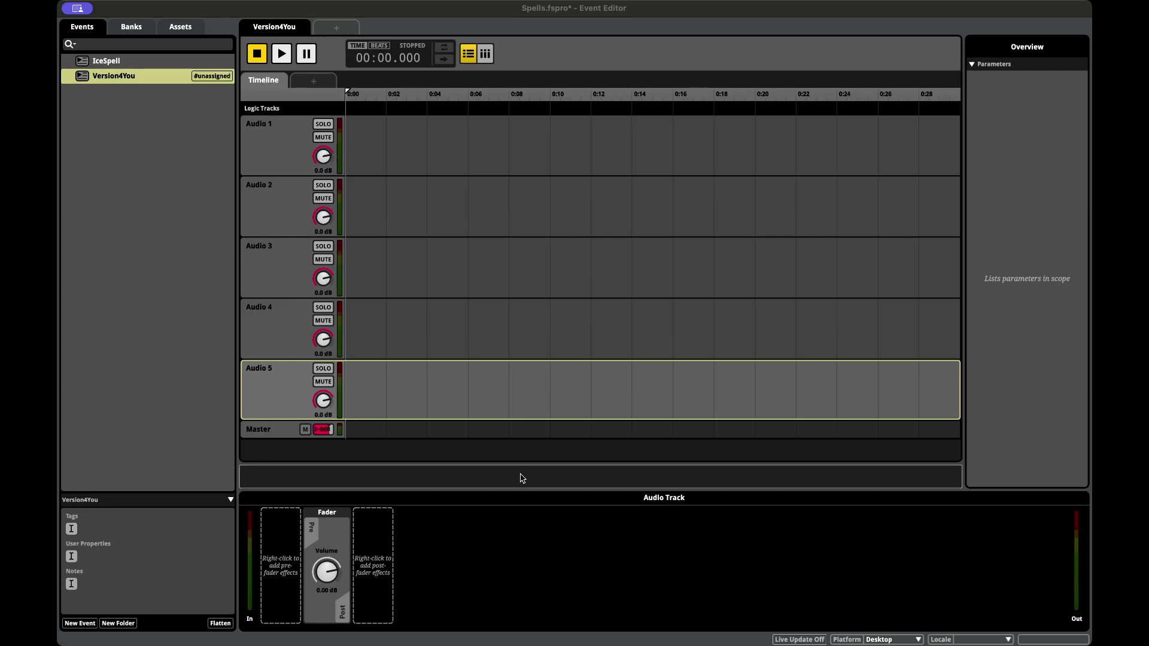
left_click_drag(520, 474, 363, 148)
left_click_drag(930, 388, 663, 395)
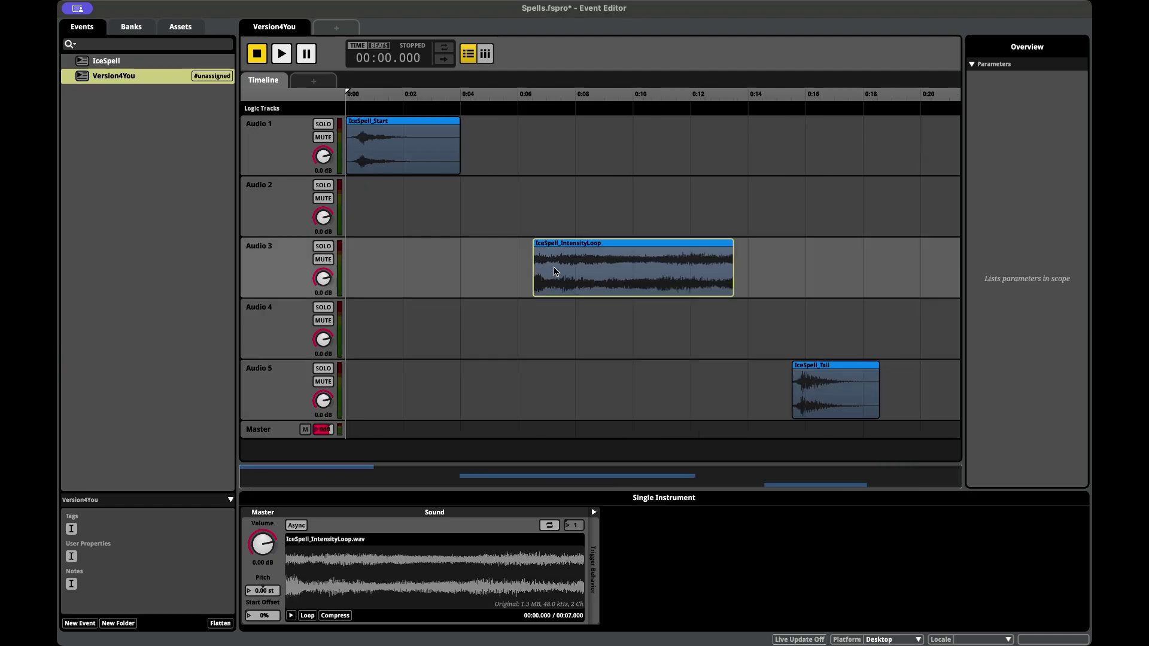
Align IceSpell_IntensityLoop on Audio 3 to start at 0:06 and add IceSpell_CrackleLoop on Audio 4 at the same time
left_click_drag(554, 271, 540, 271)
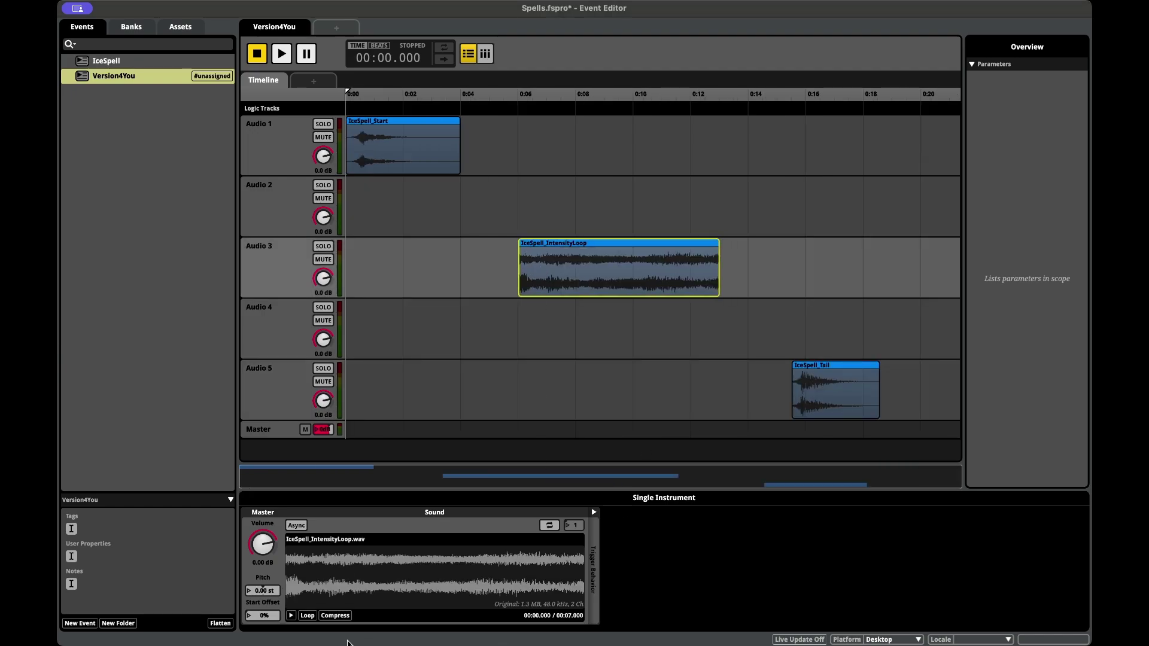
left_click_drag(290, 628, 558, 326)
left_click_drag(558, 327, 552, 325)
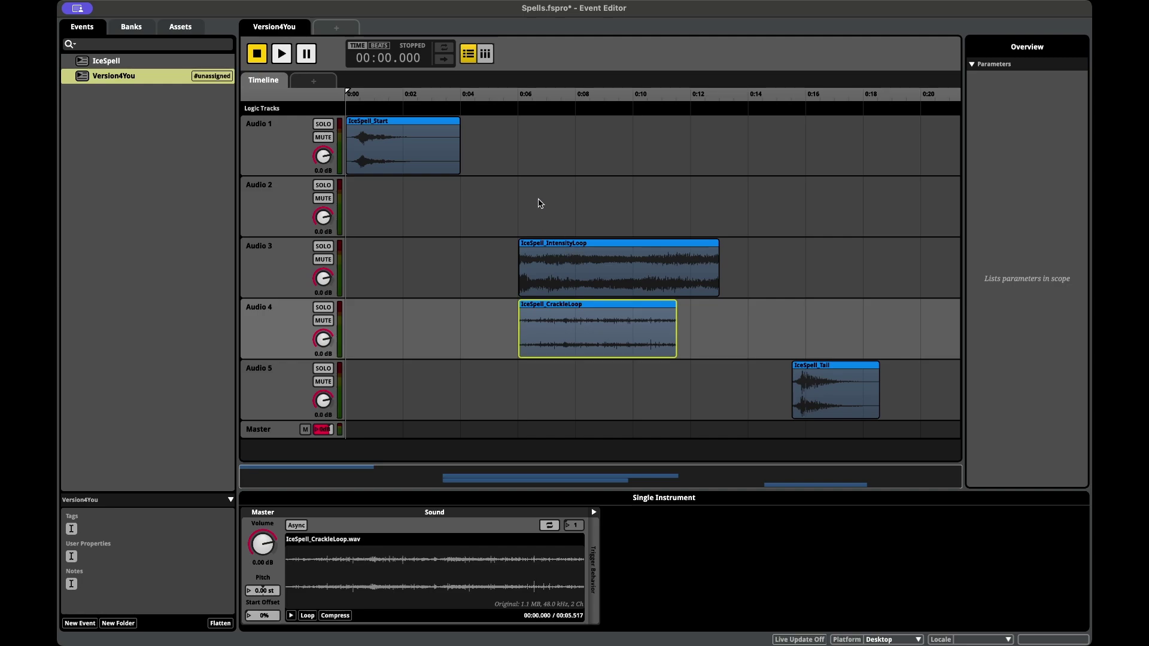
Add a scatterer instrument on Audio 2 starting at 0:06 and fill its playlist with IceSpell_Scatter1 to IceSpell_Scatter4
left_click(559, 245)
left_click_drag(558, 206, 547, 206)
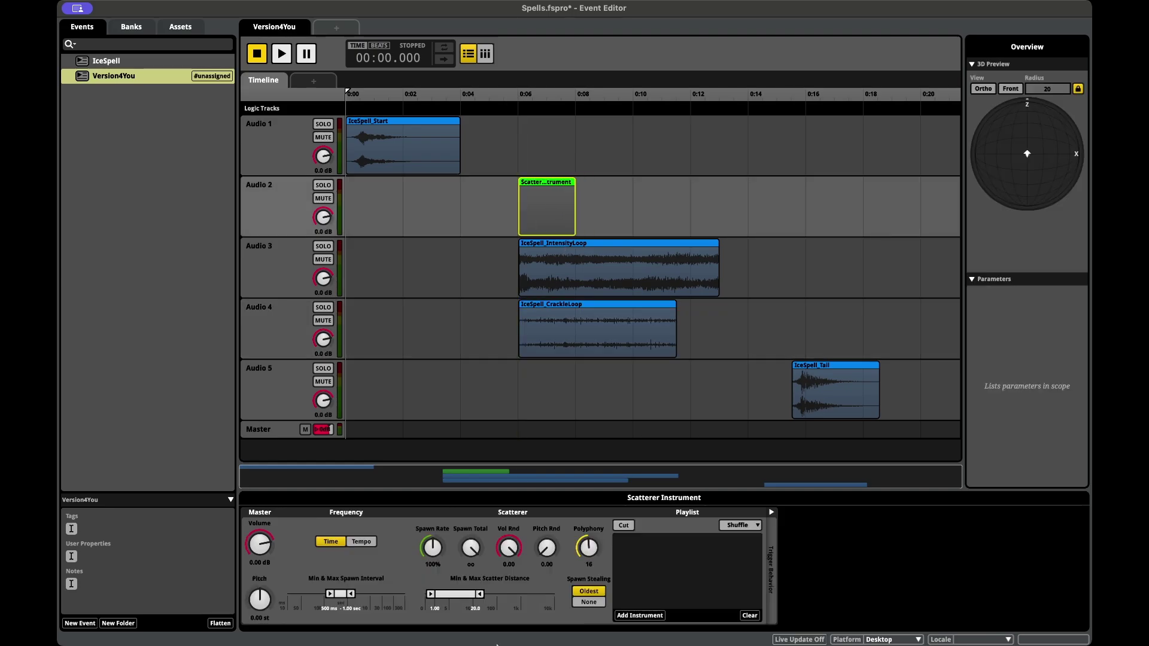
left_click(292, 616)
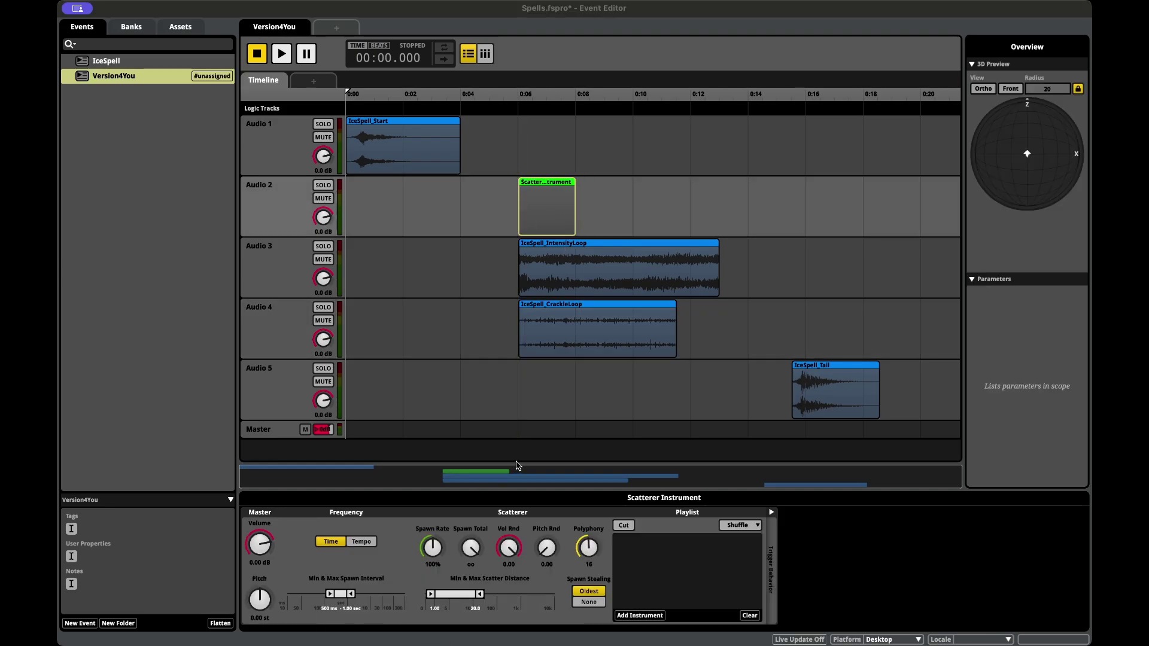
left_click_drag(526, 427, 540, 209)
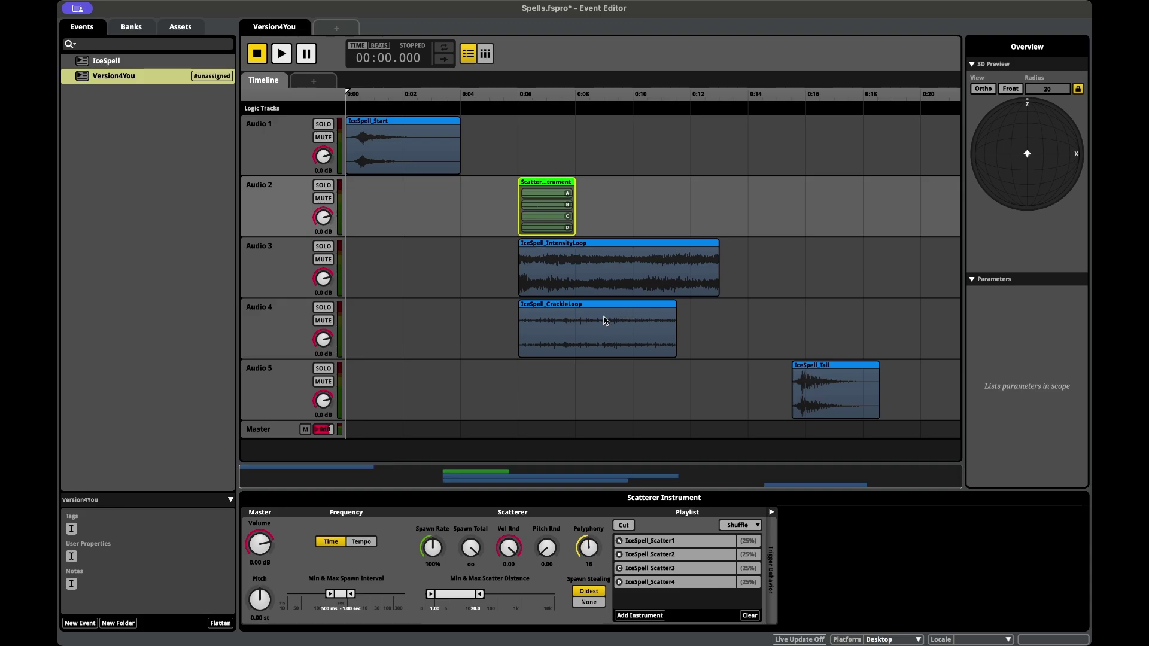
Make the IceSpell_CrackleLoop and IceSpell_IntensityLoop instruments asynchronous
left_click(581, 329)
left_click(581, 280)
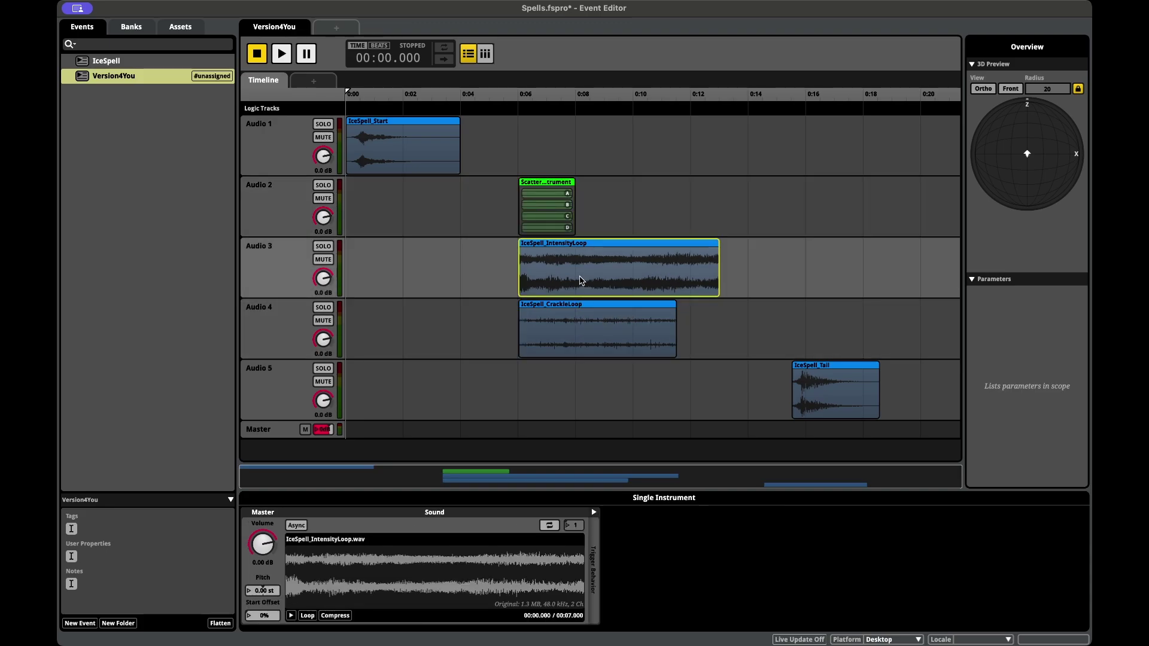
left_click(558, 322)
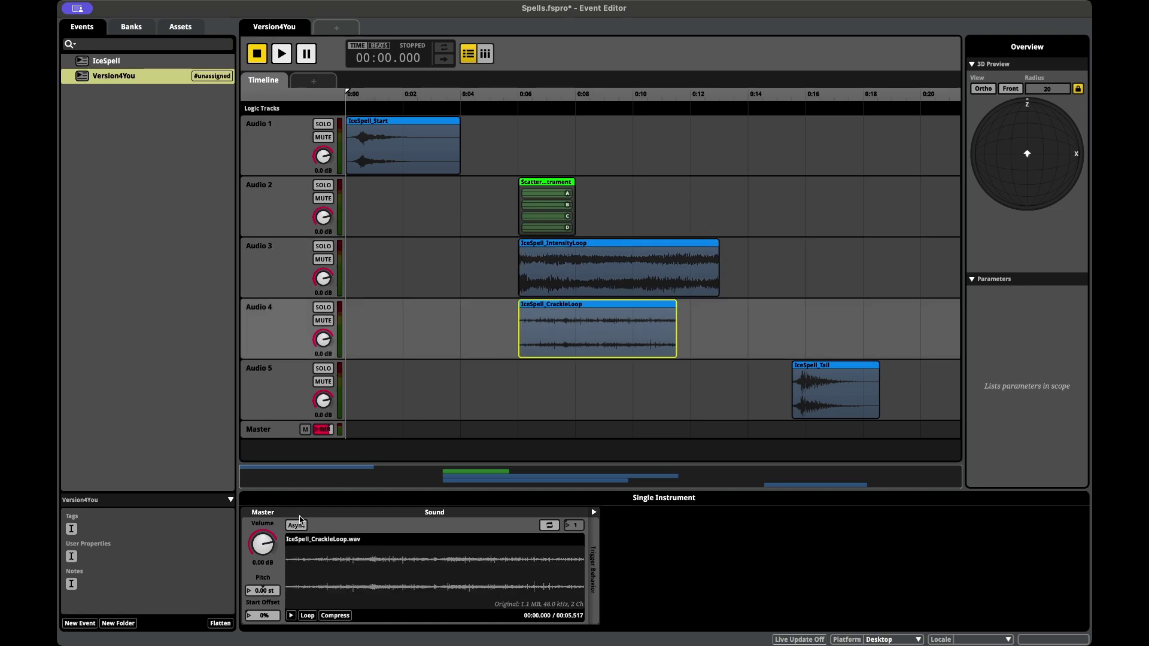
left_click(585, 270)
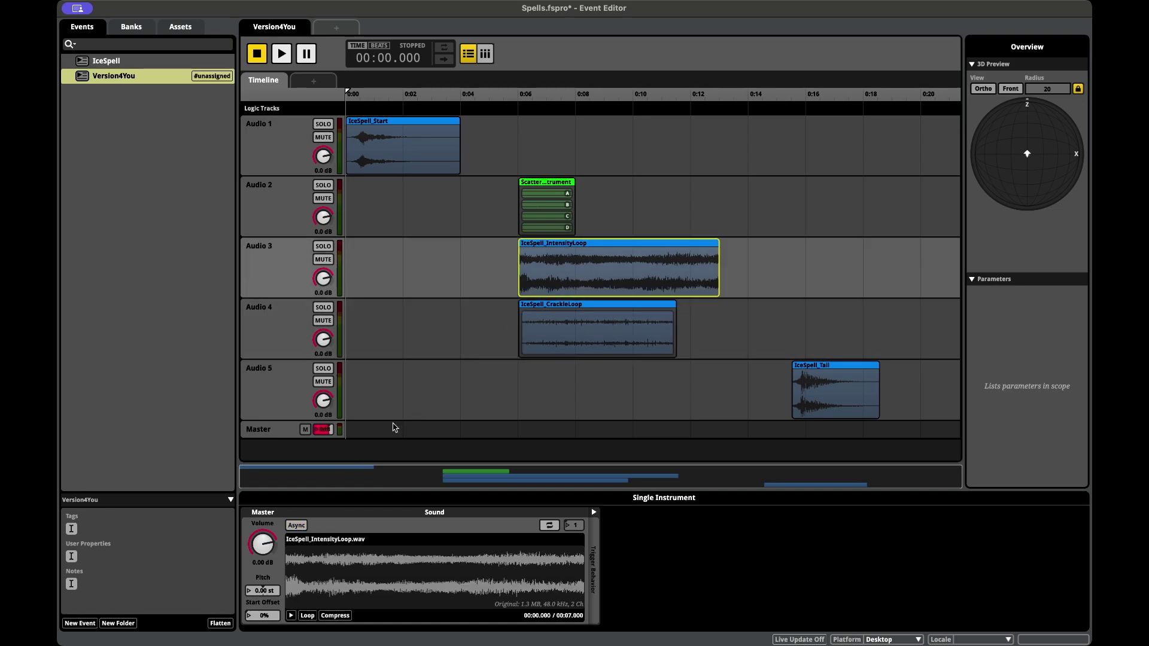
left_click(297, 526)
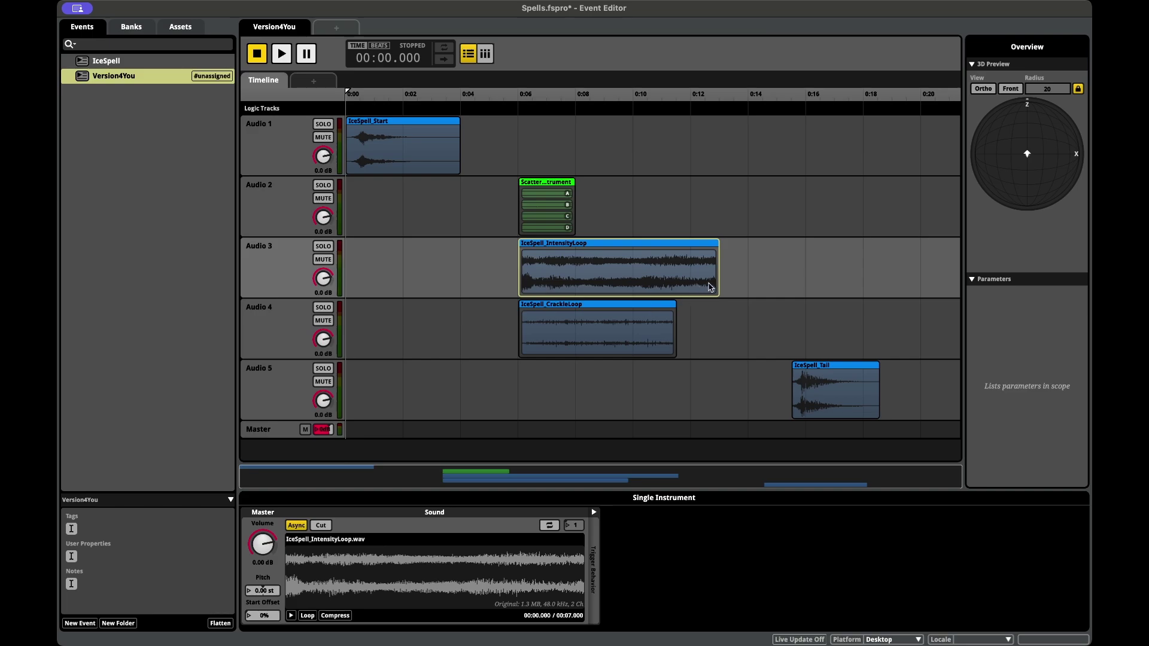
Resize the IceSpell_CrackleLoop, IceSpell_IntensityLoop and scatterer instruments so that all three end at 0:12
left_click_drag(675, 337, 688, 338)
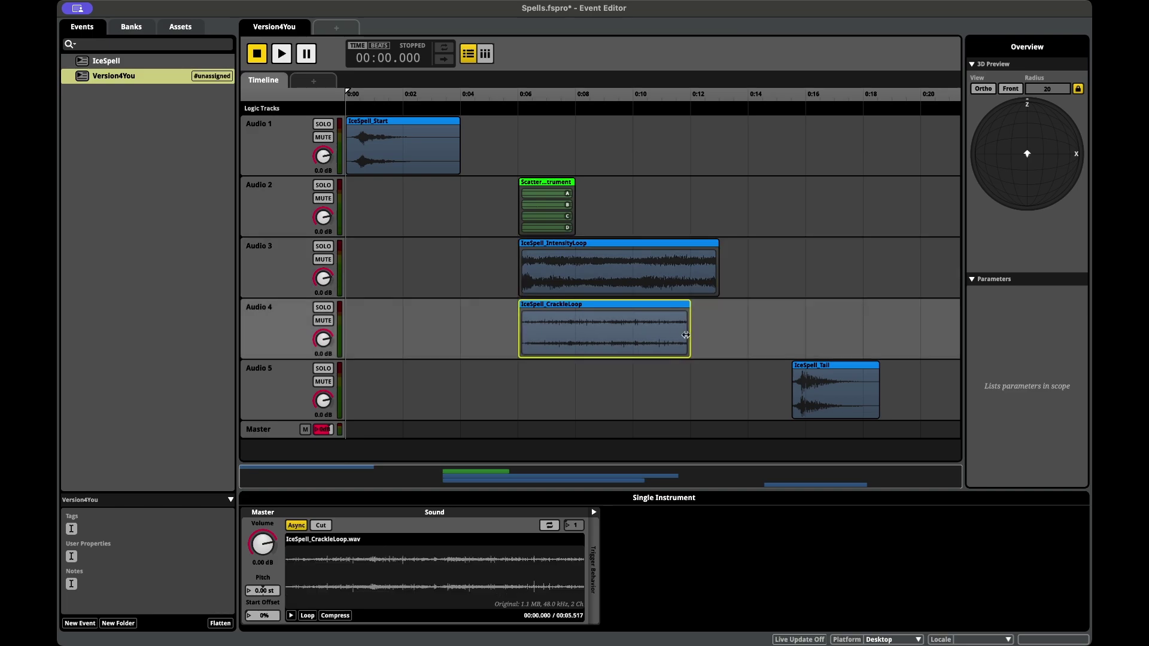
left_click_drag(718, 292, 693, 289)
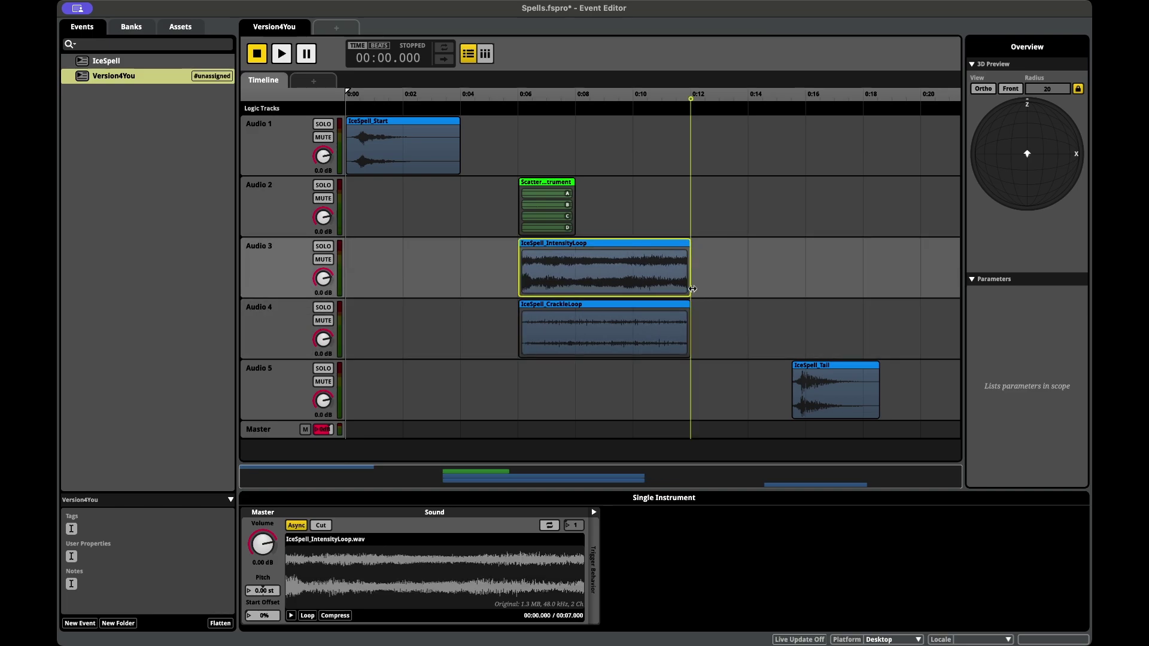
left_click(581, 214)
left_click_drag(582, 214, 690, 214)
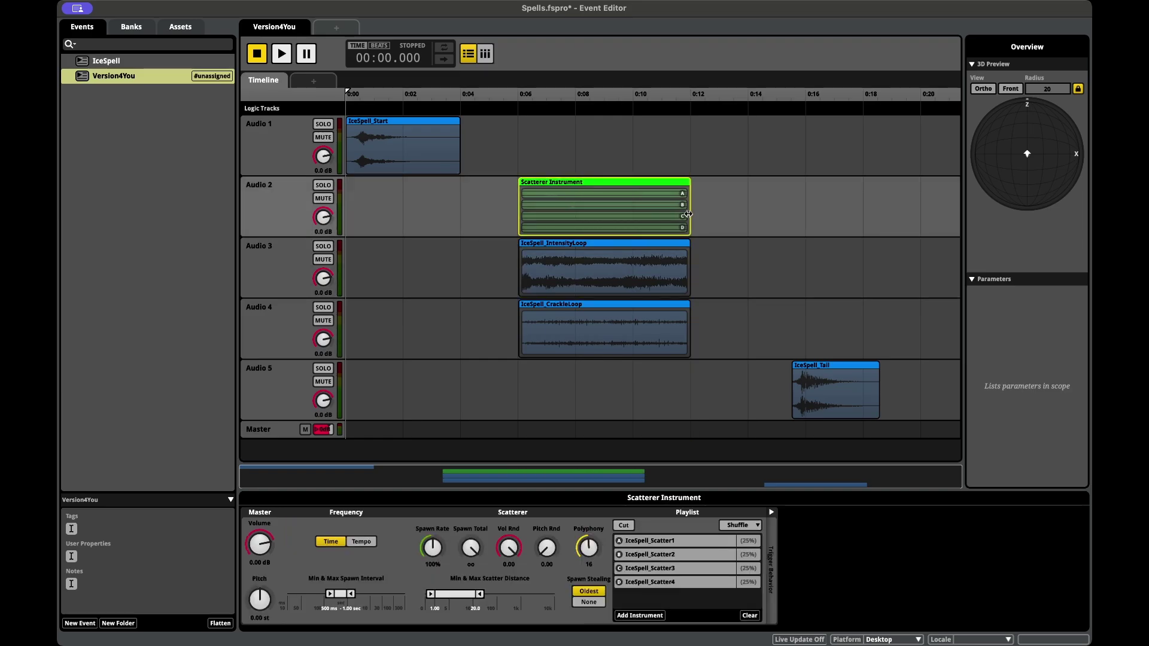
Audition the scatterer and both loop instruments together, starting at about 0:06 on the timeline
left_click(518, 113)
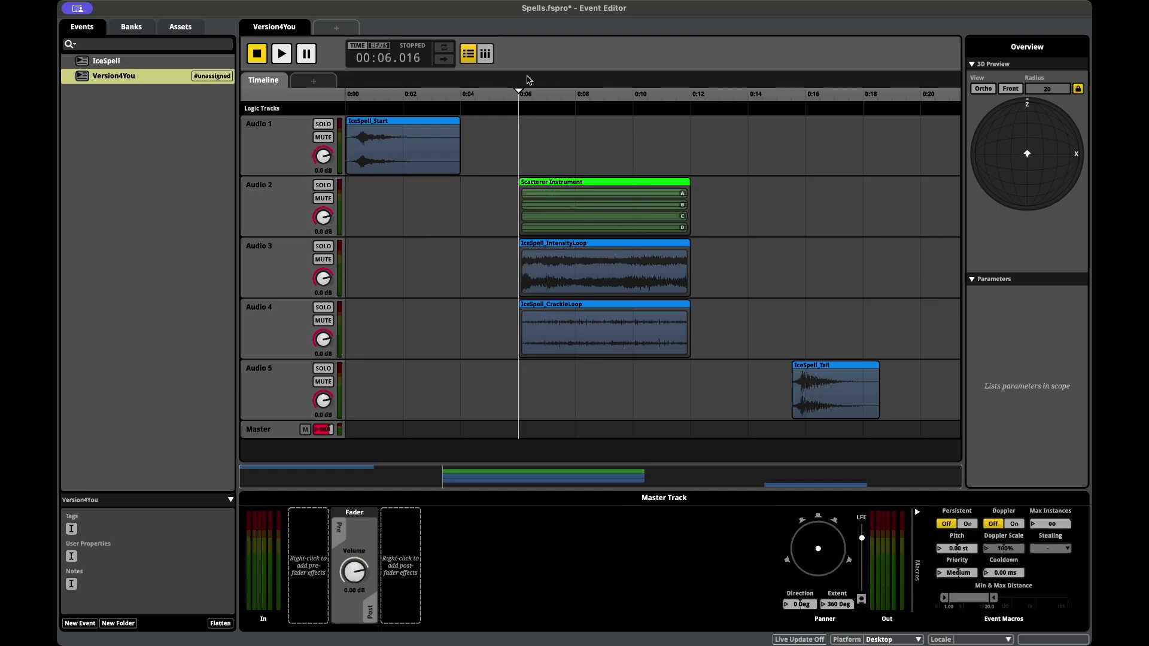
key("space")
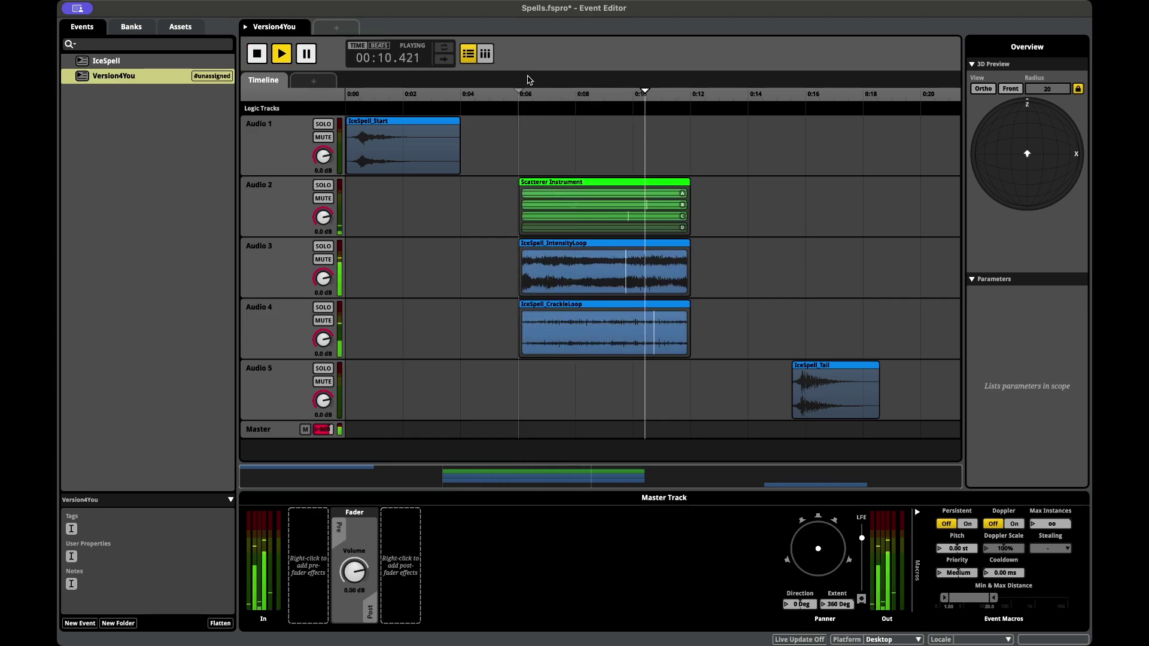
key("space")
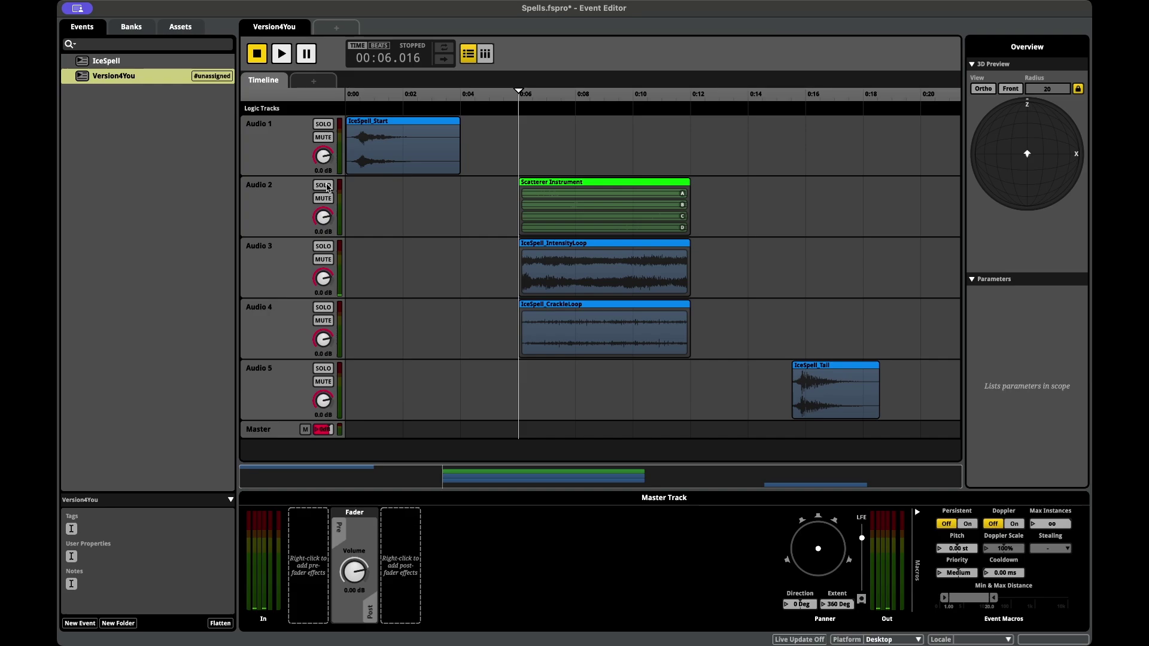
Audition the scatterer instrument with Audio 2 soloed, clear the solo and place the playhead at about 0:06
left_click(327, 187)
key("space")
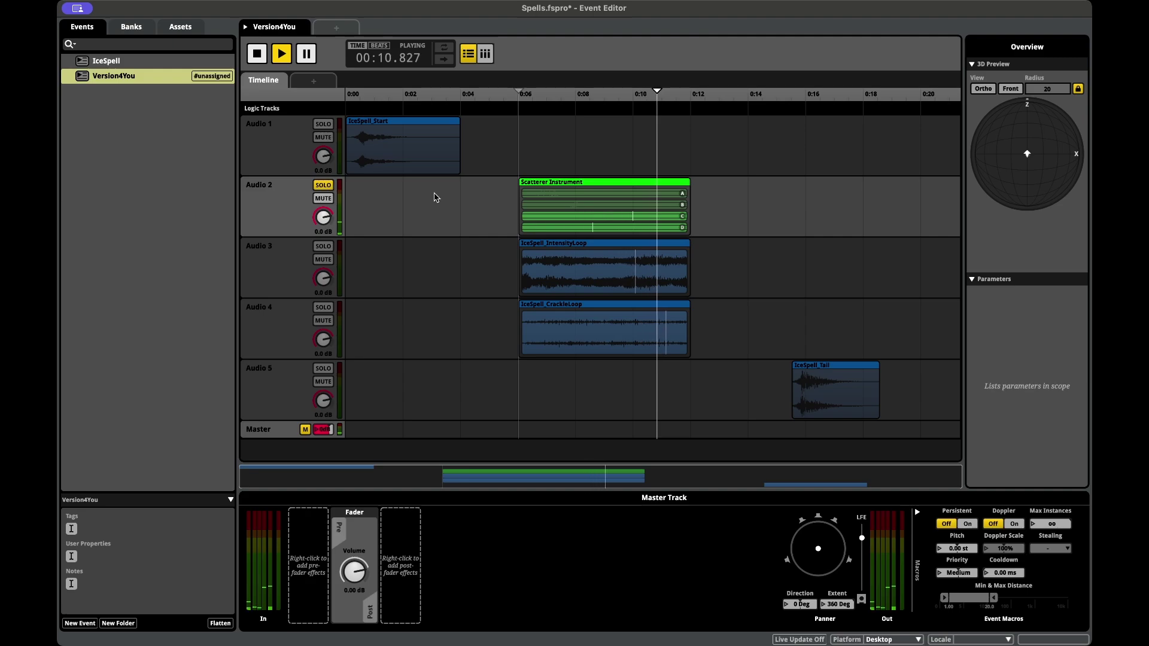
key("space")
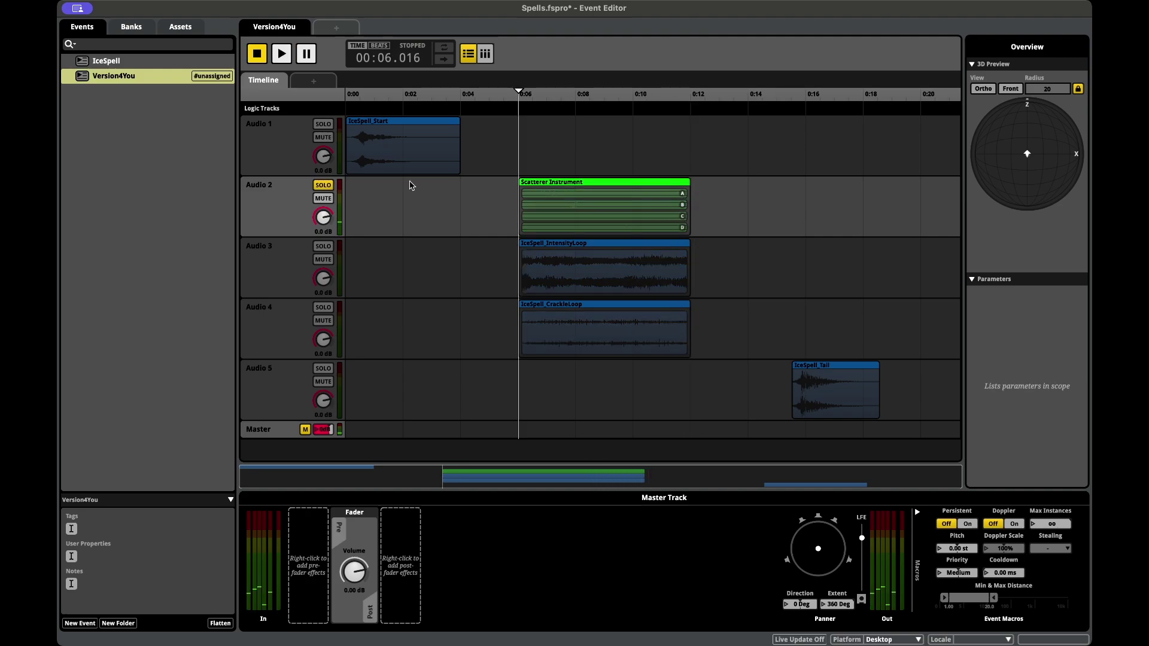
left_click(323, 184)
left_click(518, 114)
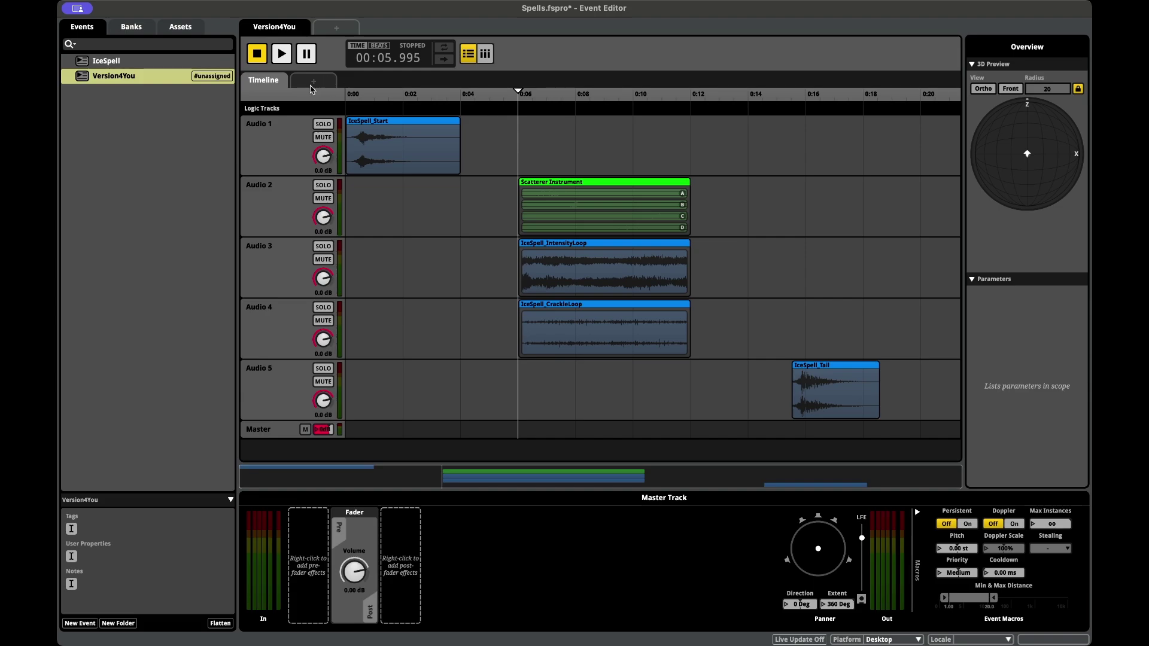
Add a loop region spanning 0:06 to 0:12 over the scatterer and loop instruments
right_click(525, 115)
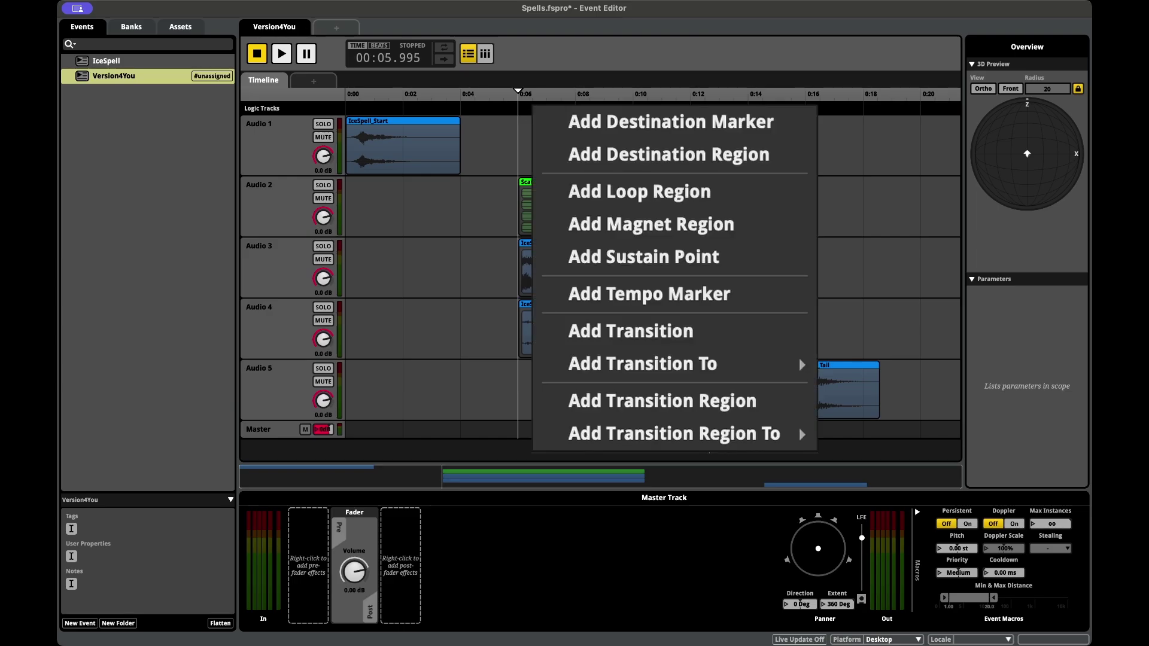
left_click(662, 401)
left_click_drag(547, 111, 690, 109)
Enable infinite looping on the IceSpell_IntensityLoop and IceSpell_CrackleLoop instruments and audition the loop region
left_click(633, 260)
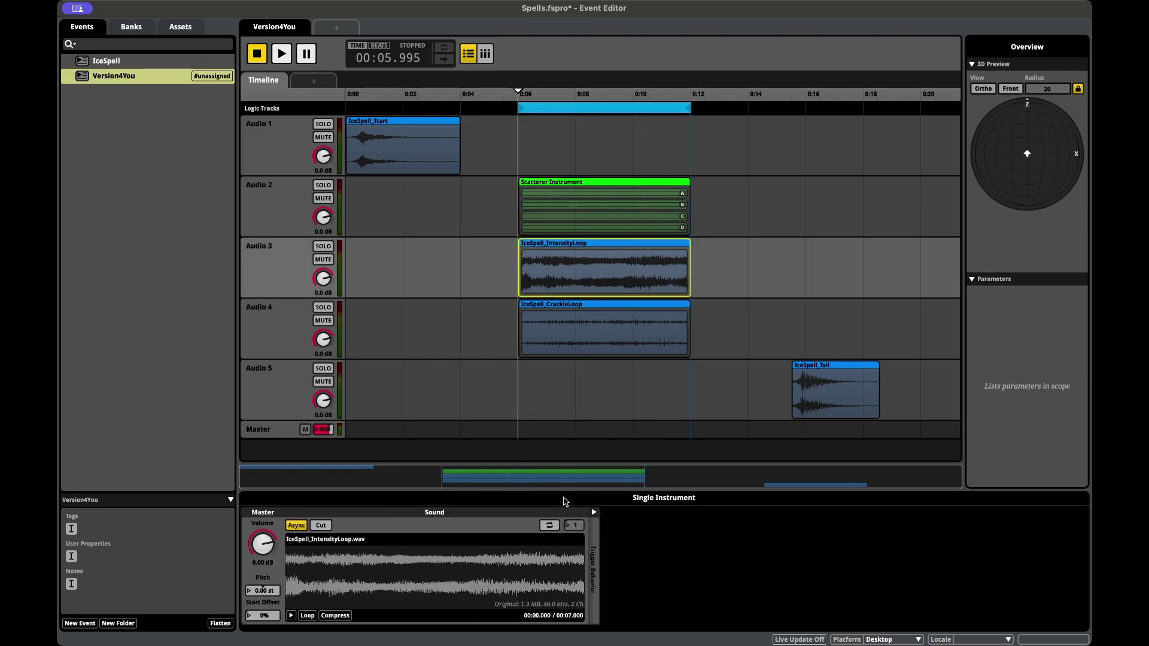
left_click(583, 322)
left_click(582, 206)
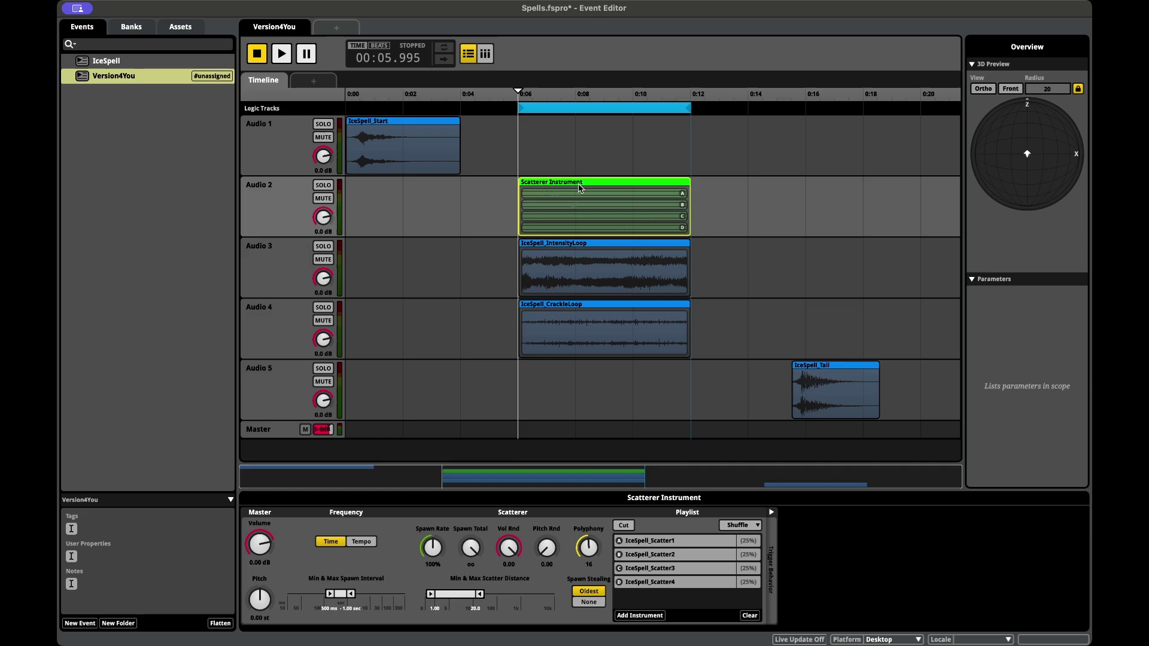
left_click(581, 267)
left_click(549, 526)
left_click(594, 327)
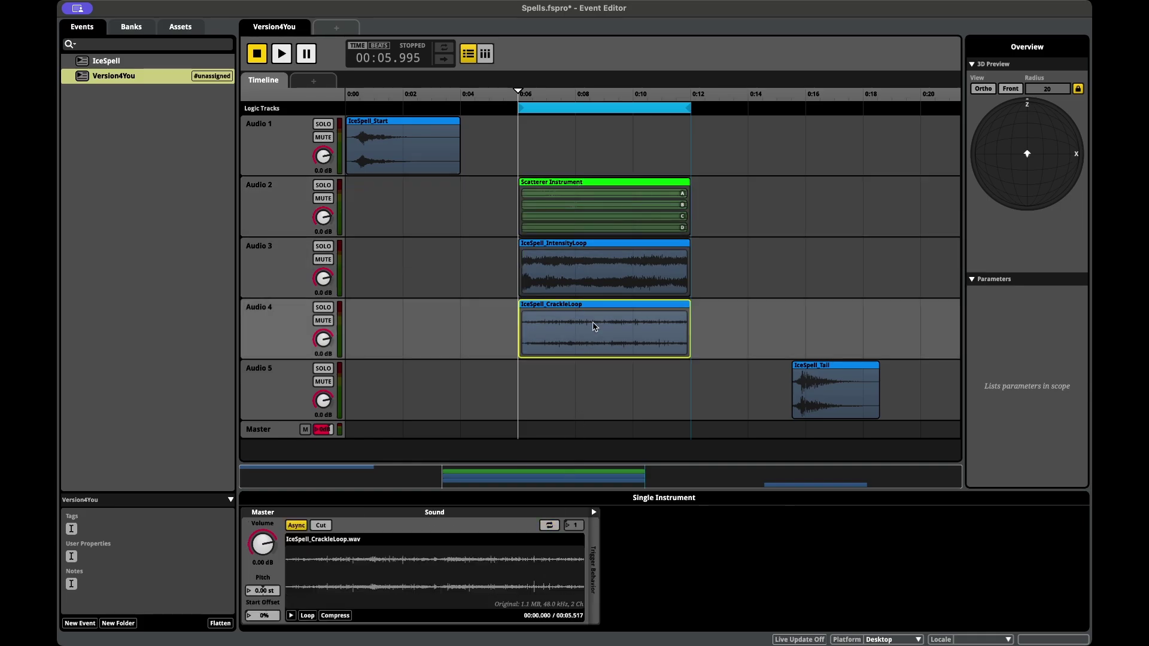
left_click(554, 529)
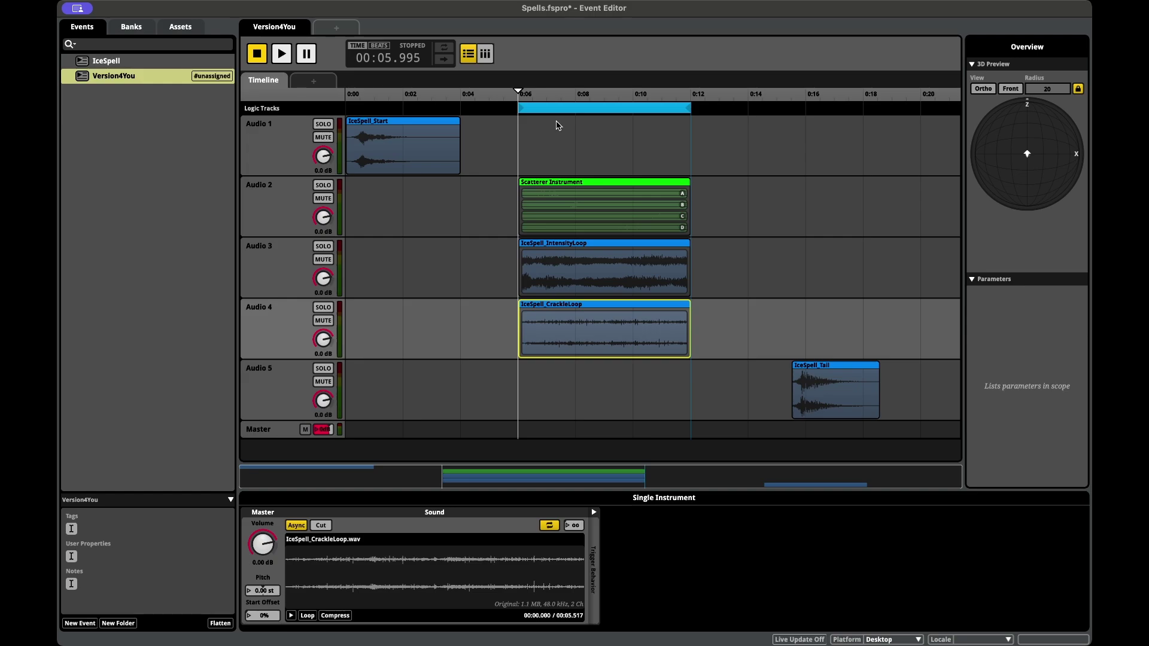
key("space")
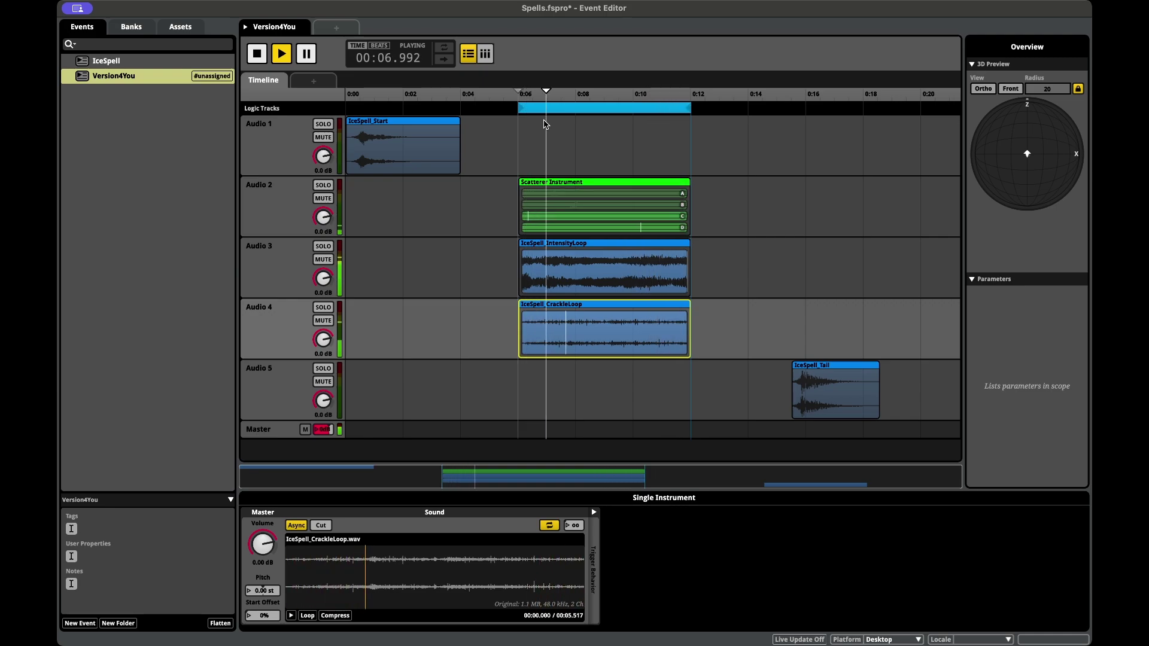
key("space")
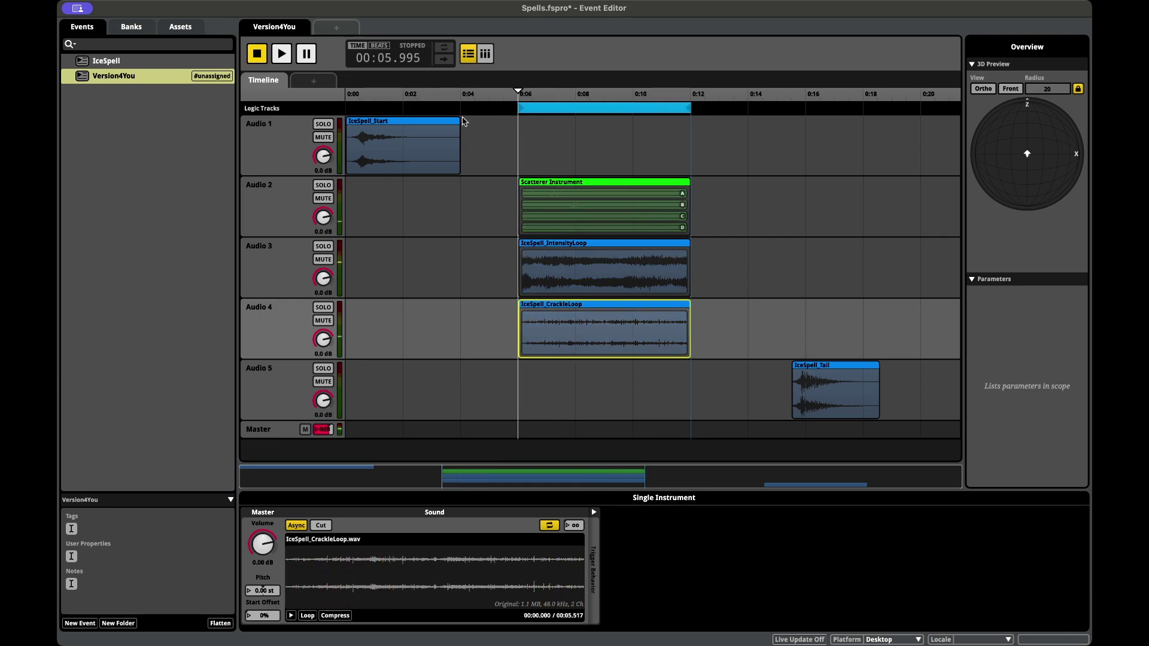
Add a destination marker at the loop region's start at 0:06 and name it Loop
left_click(496, 112)
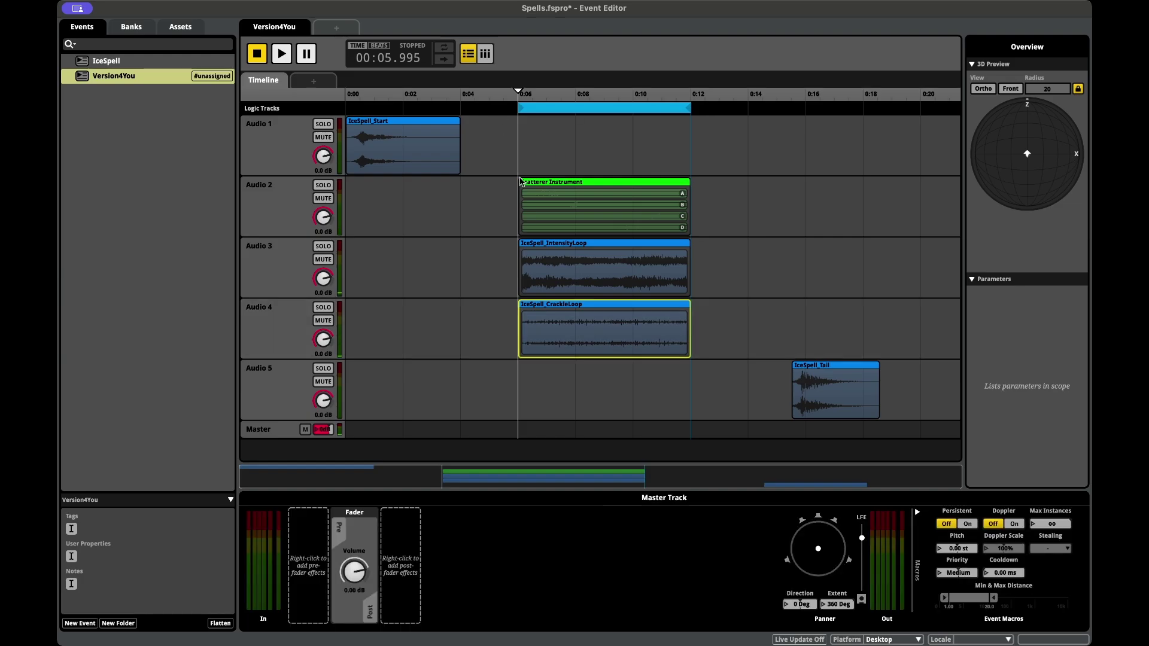
left_click(525, 121)
mouse_move(506, 107)
left_mouse_down()
mouse_move(507, 92)
mouse_move(535, 140)
left_mouse_up()
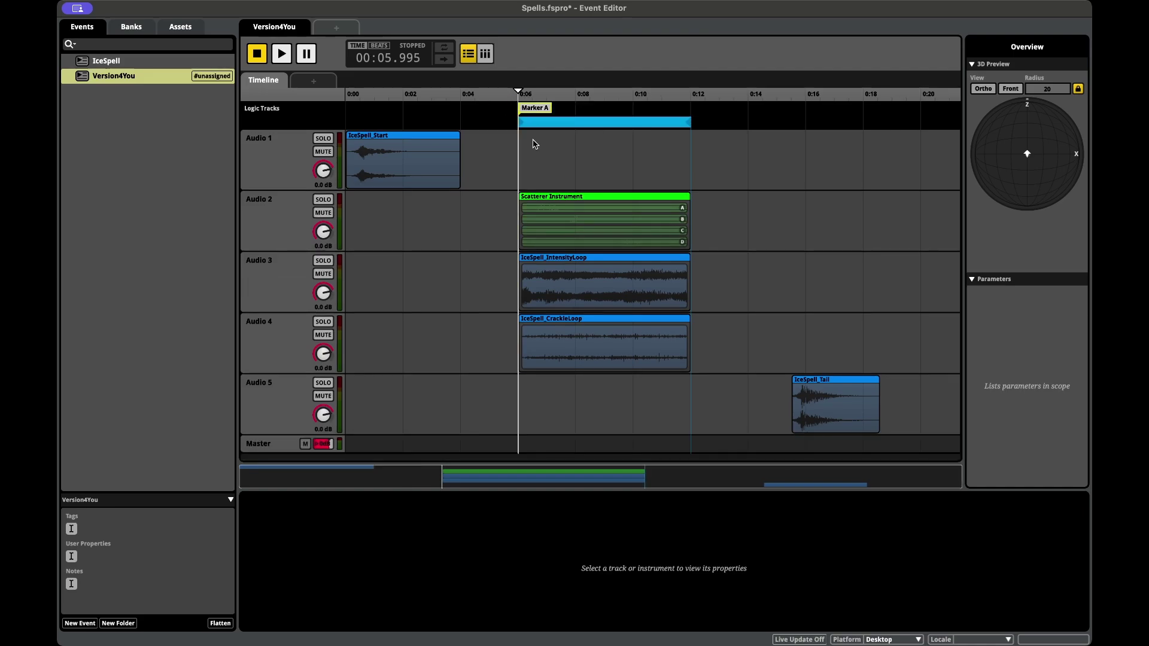
double_click(532, 108)
type("Loop")
key("Return")
Audition the IceSpell_Start instrument from the beginning of the timeline
left_click_drag(518, 92, 346, 93)
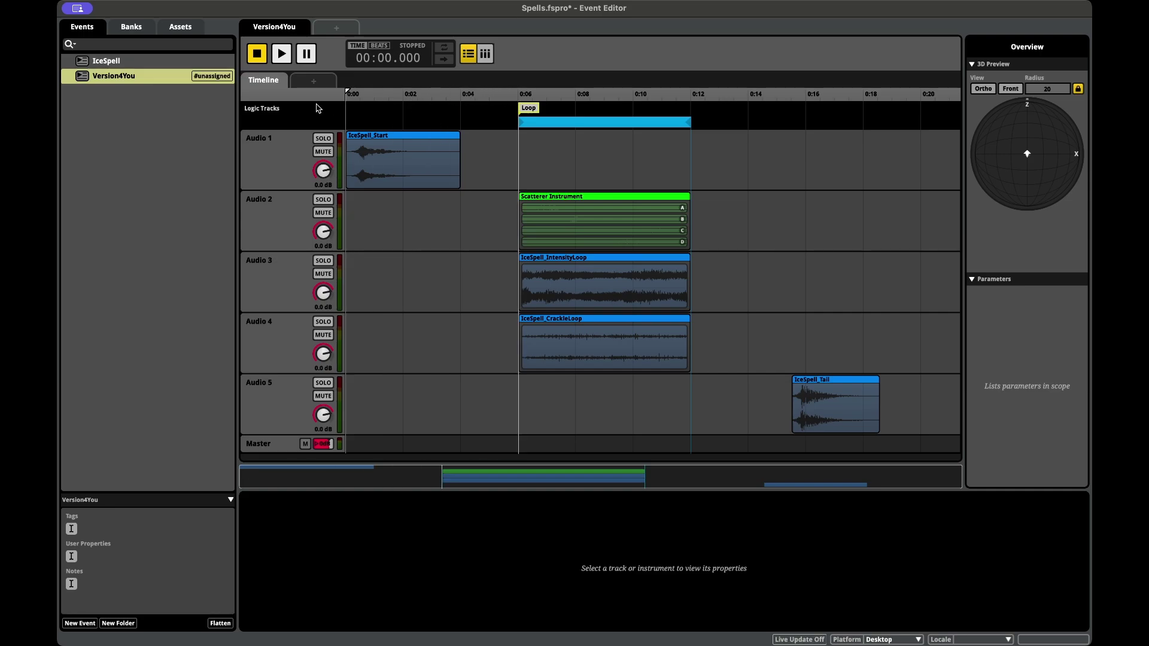
key("space")
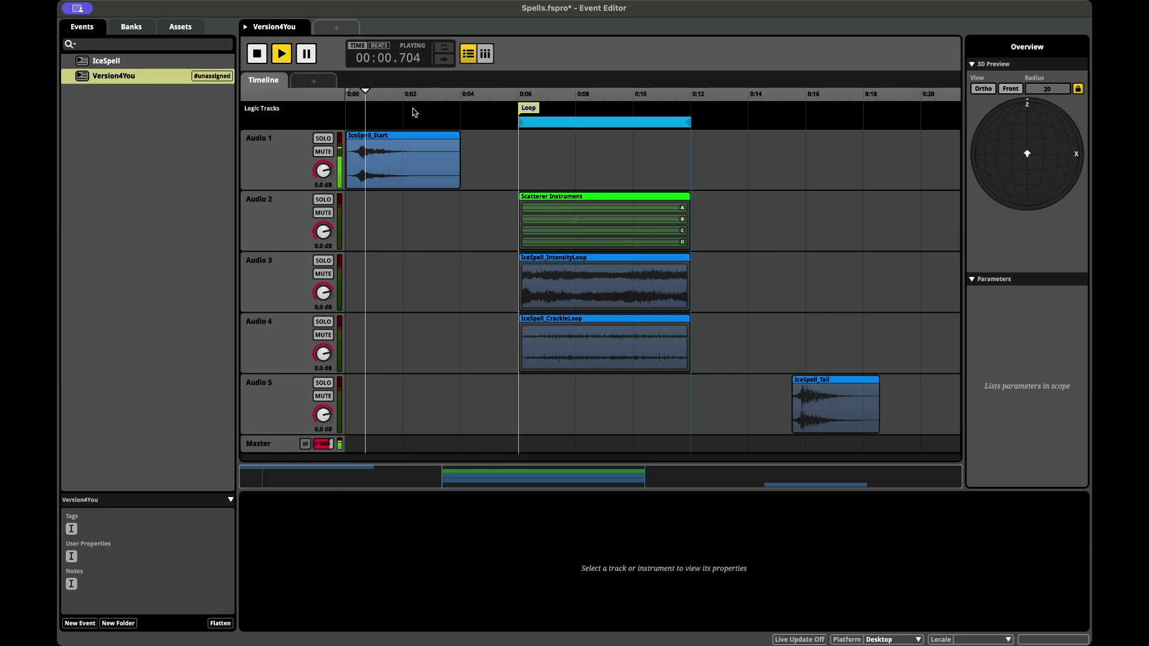
key("space")
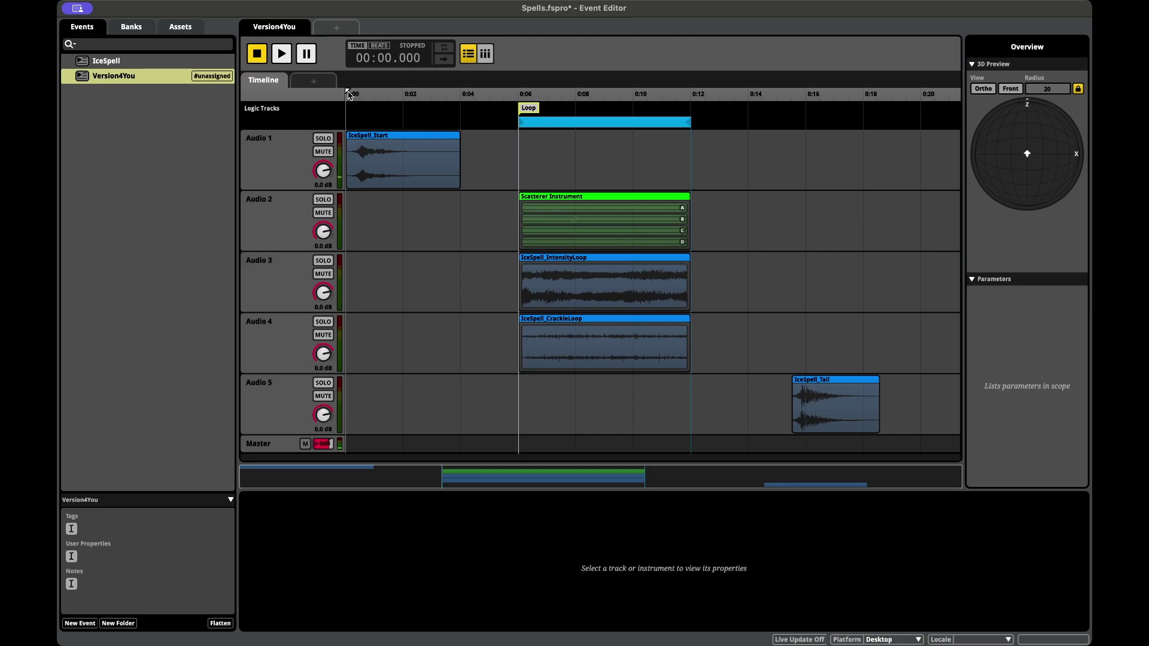
Place the playhead at about 0:00.562 and add a transition there to the Loop marker
left_click_drag(349, 95, 362, 96)
left_click(367, 118)
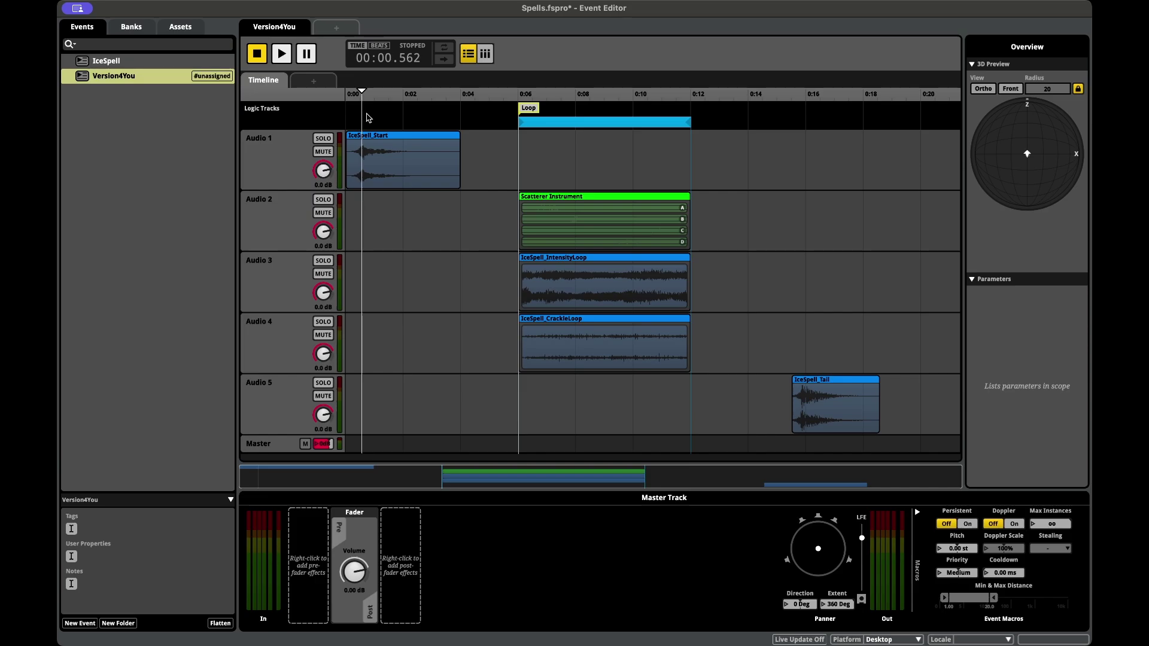
right_click(381, 113)
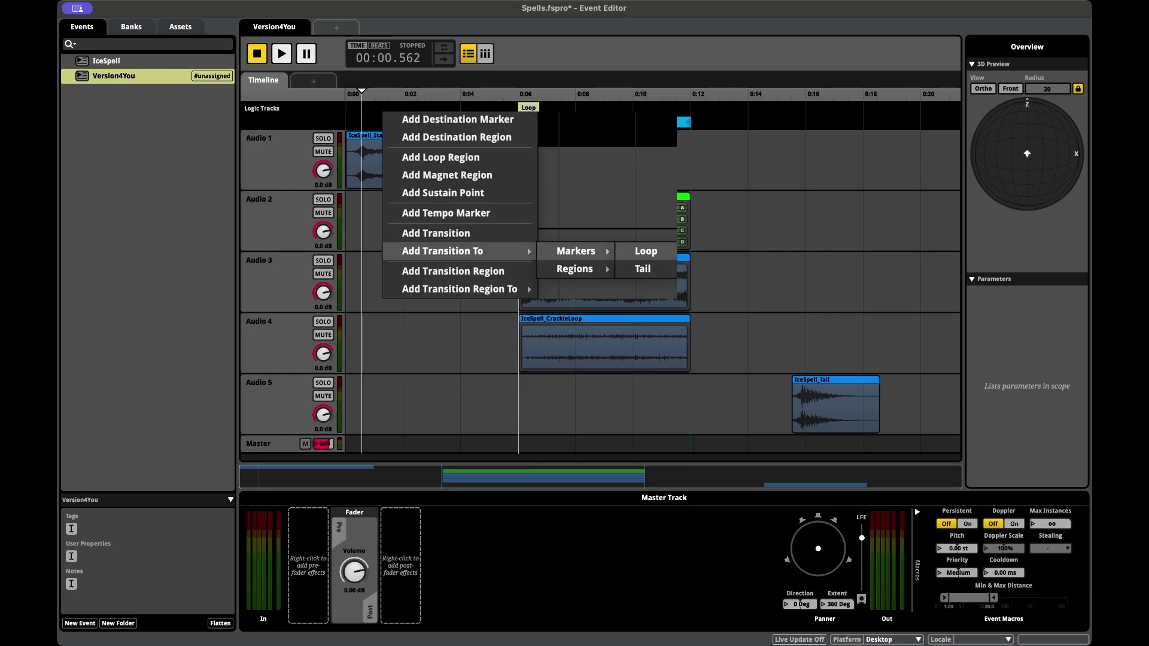
left_click(646, 251)
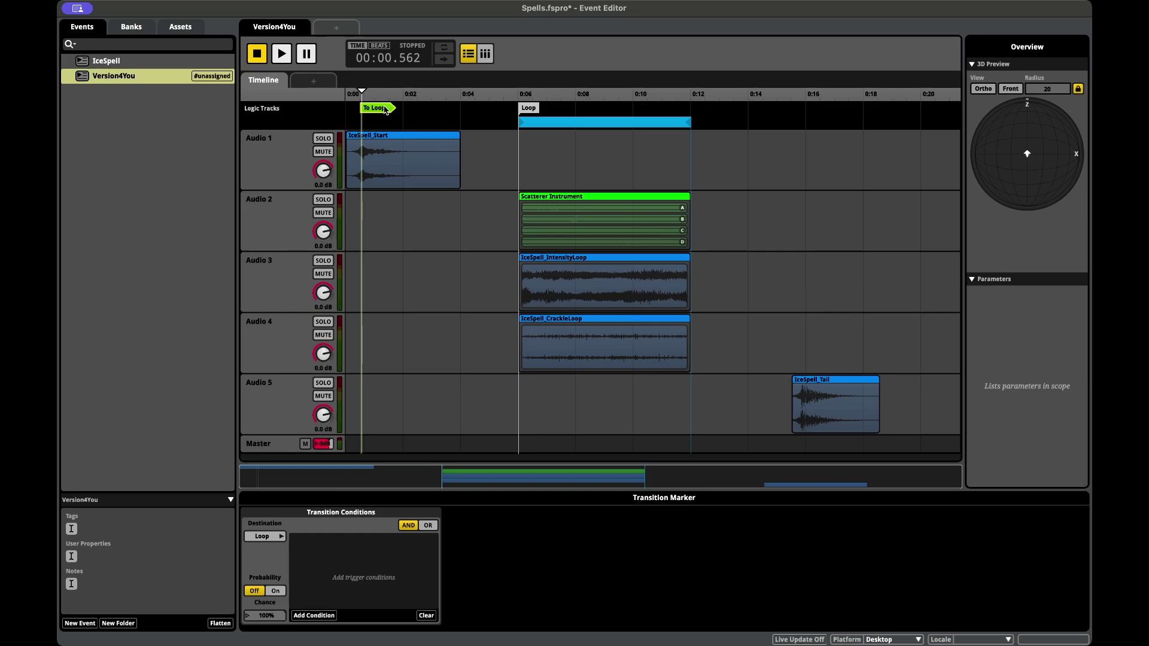
Audition the event from the beginning to hear the start sound jump to the Loop marker
mouse_move(363, 93)
left_mouse_down()
mouse_move(523, 82)
mouse_move(329, 93)
left_mouse_up()
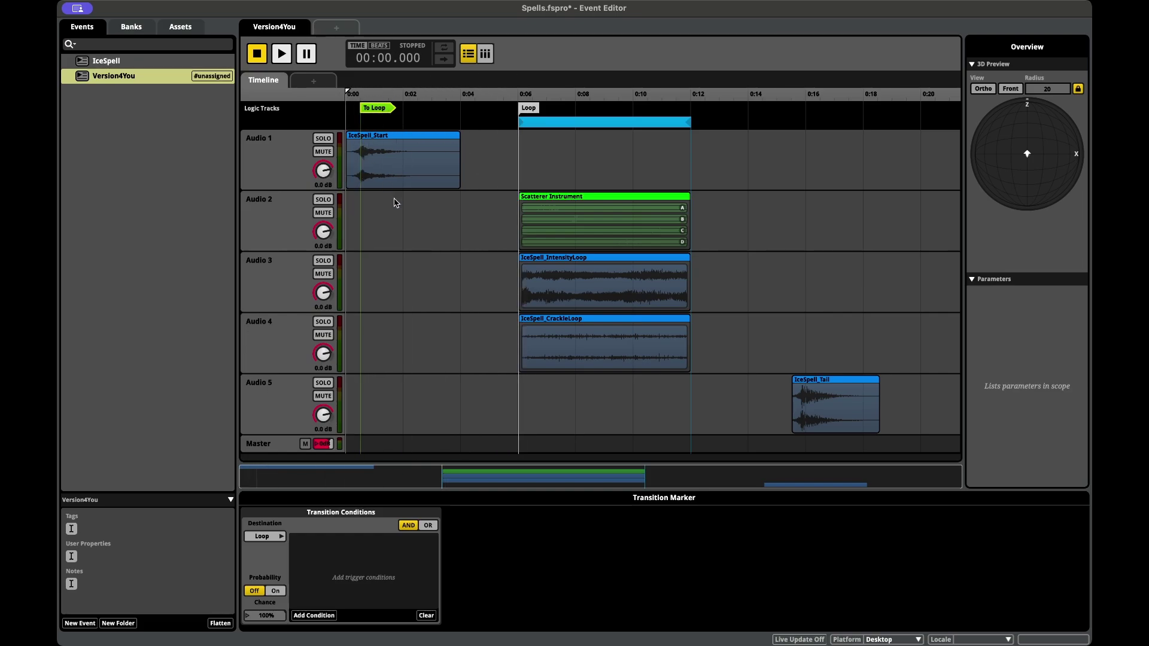
key("space")
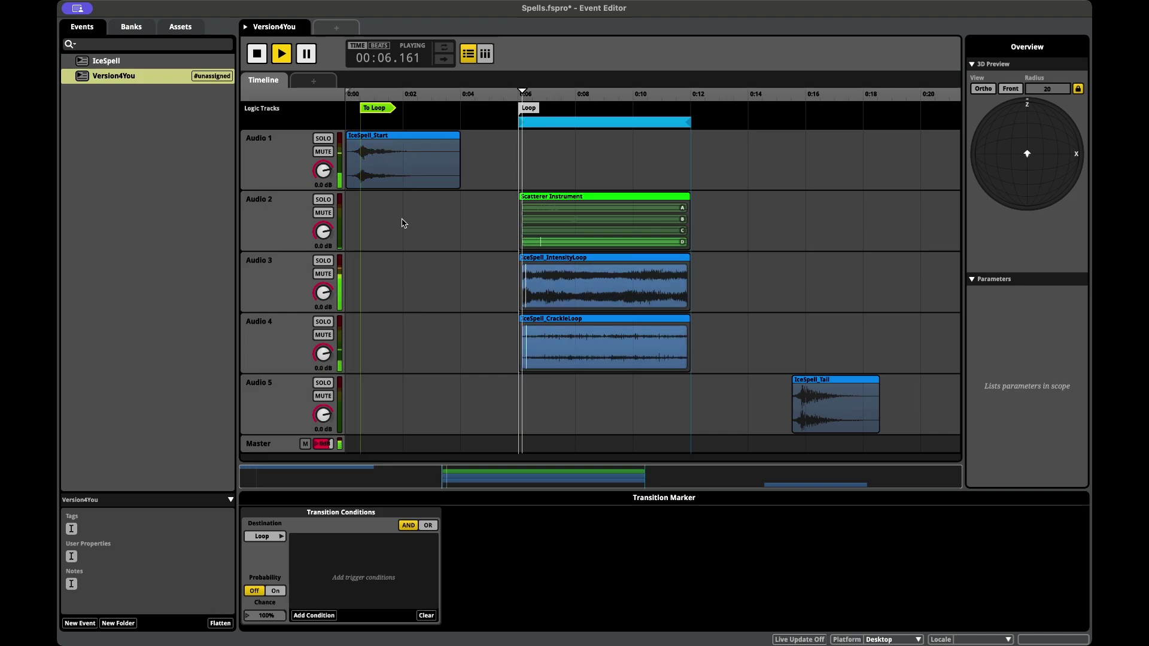
key("space")
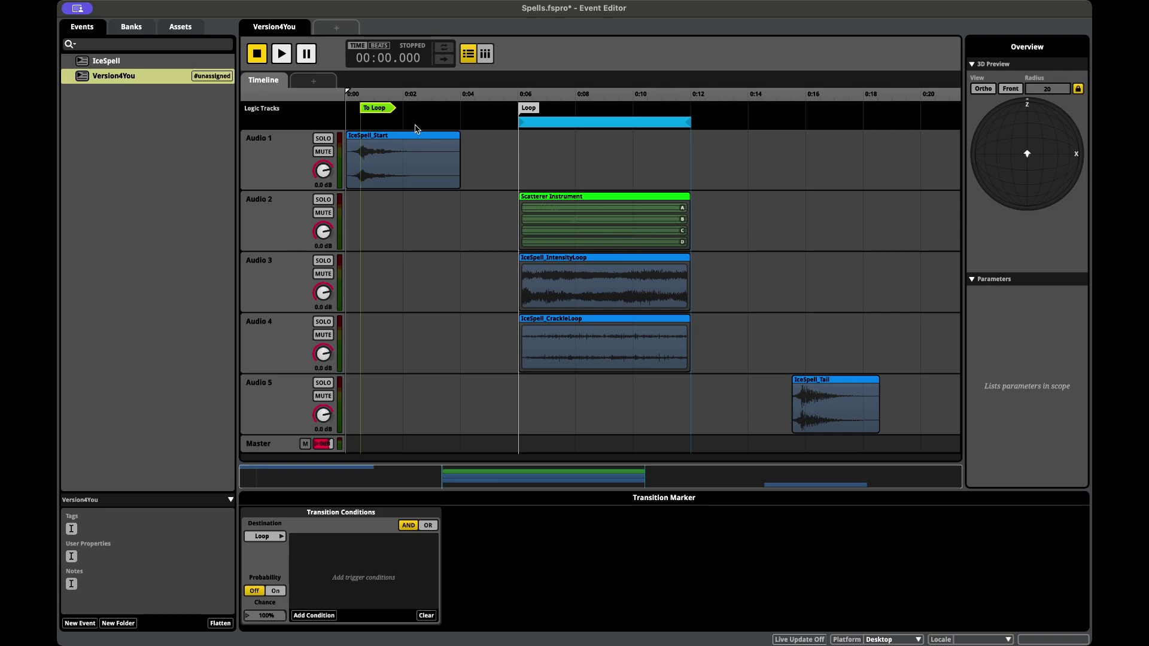
Expand the To Loop transition timeline and add a source region on Audio 1 and destination regions on Audio 3 and Audio 4
double_click(375, 111)
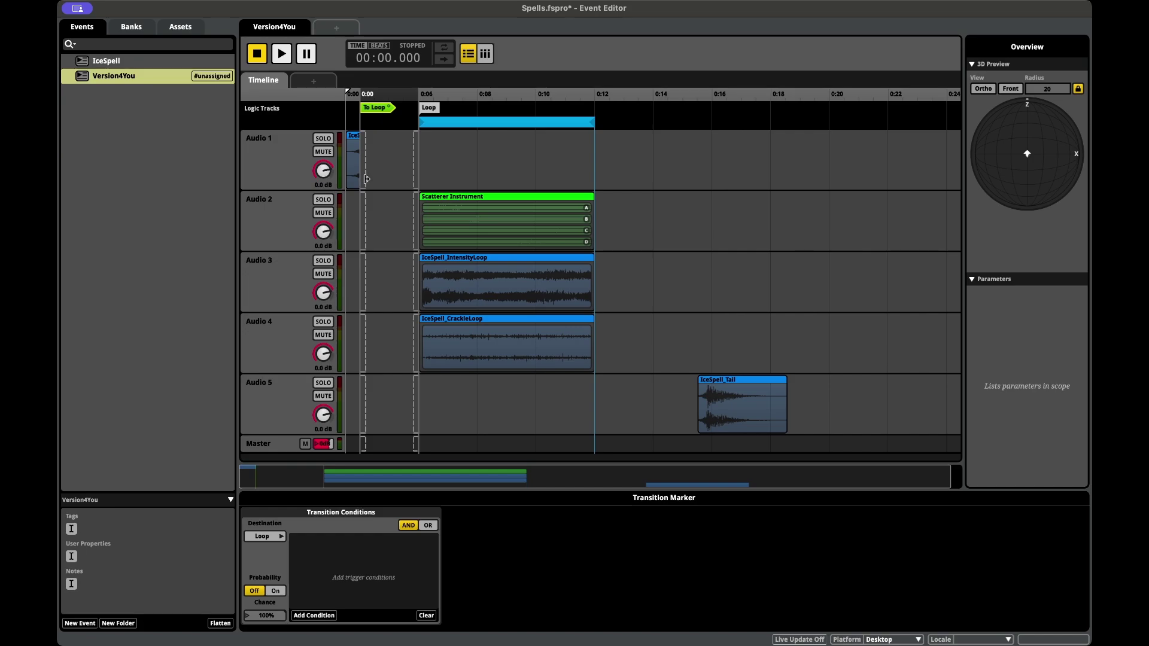
left_click_drag(367, 180, 426, 181)
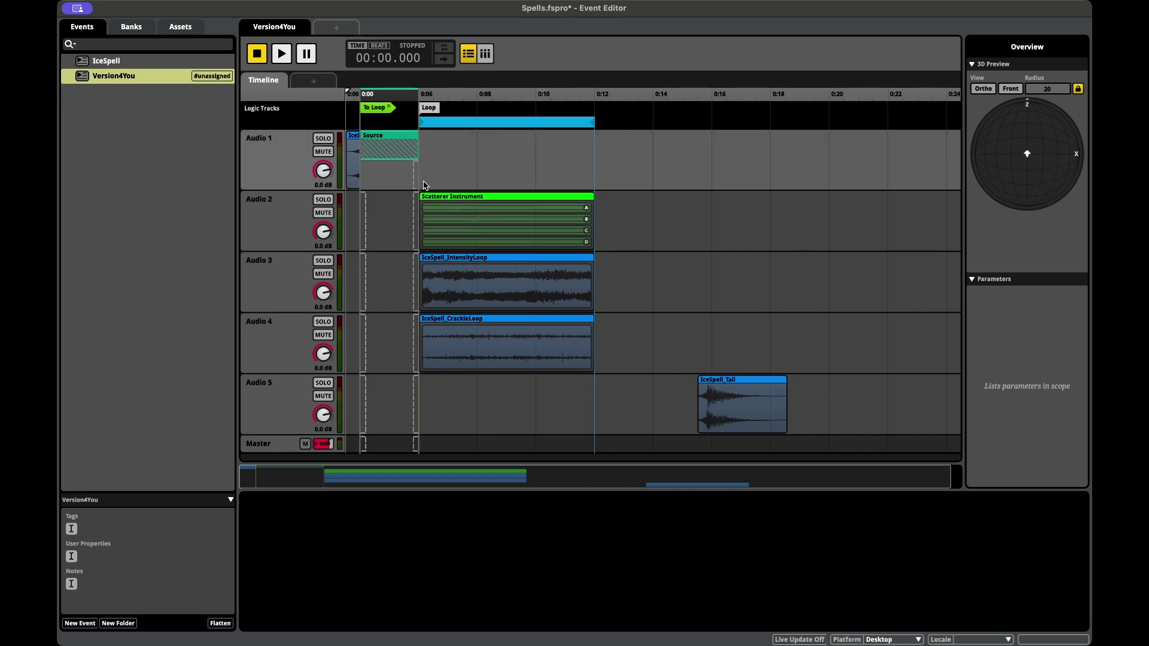
left_click(412, 228)
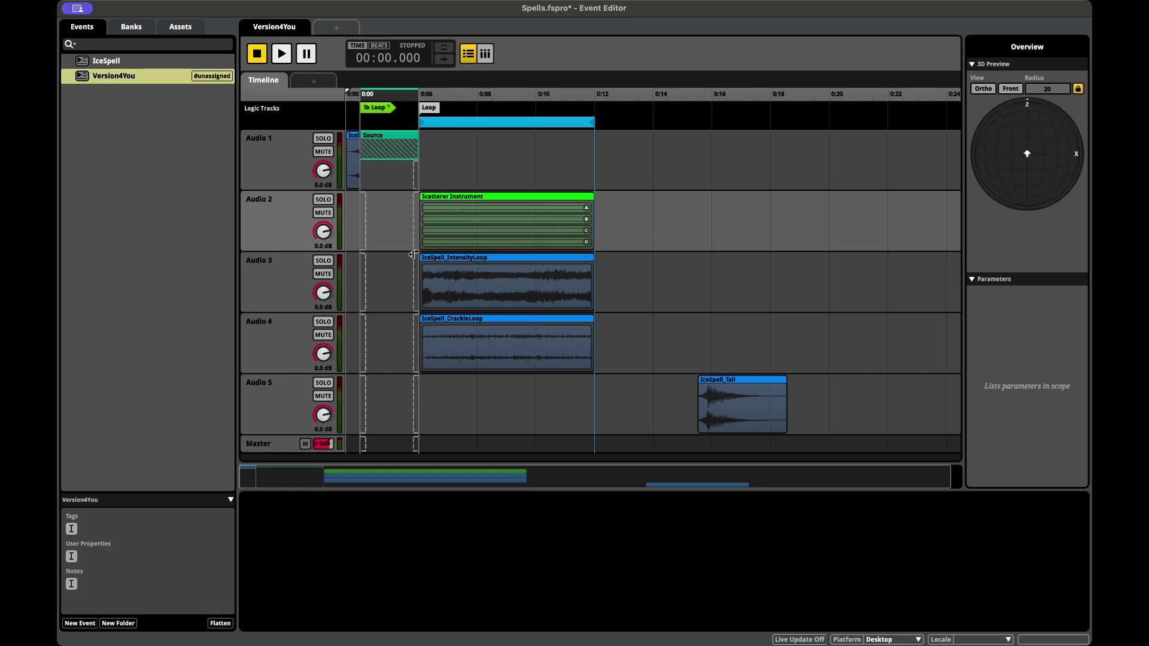
left_click_drag(414, 275, 357, 280)
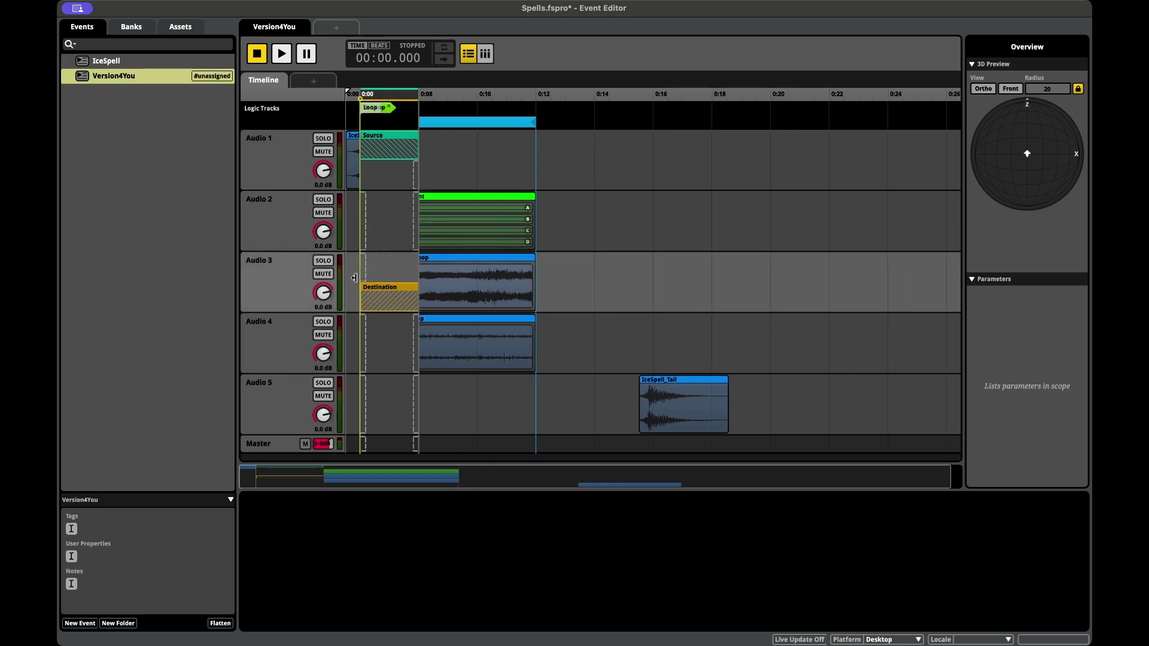
left_click_drag(414, 337, 353, 336)
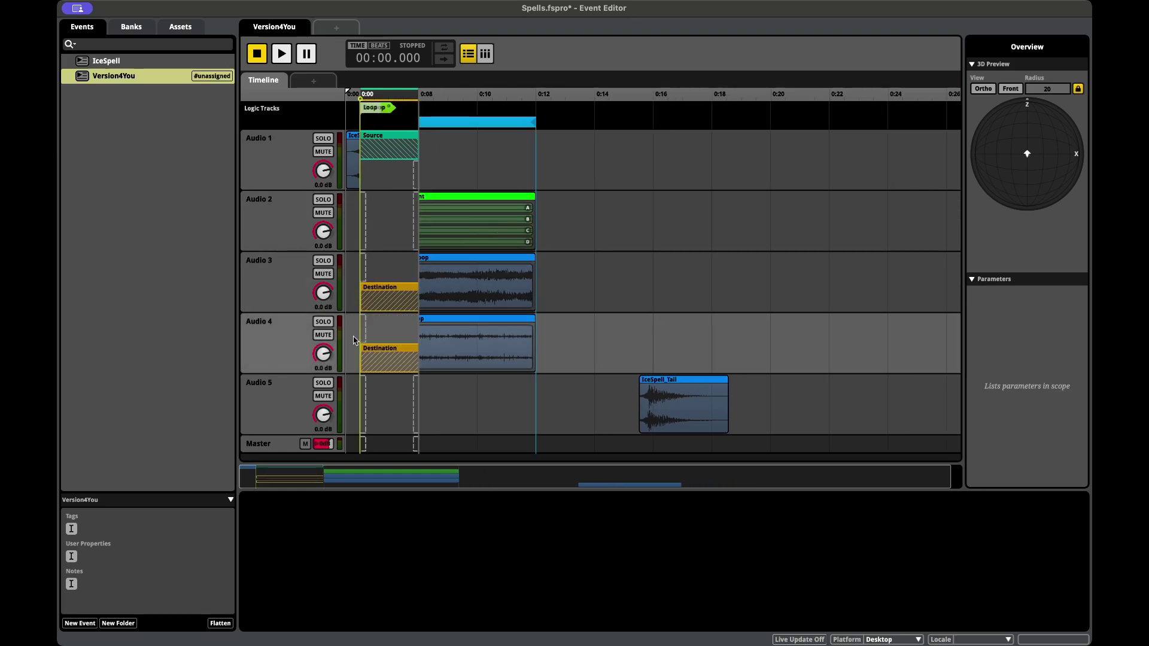
Add a fade-out to the source region on Audio 1 and fade-ins to the destination regions on Audio 3 and Audio 4
left_click(416, 138)
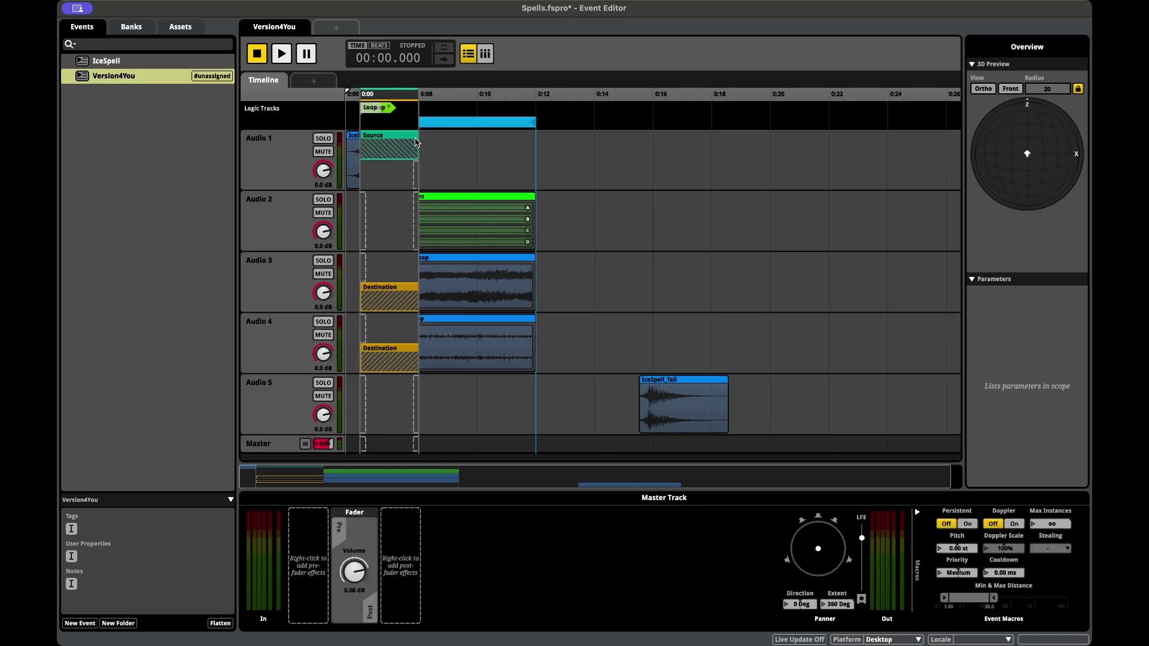
left_click(418, 138)
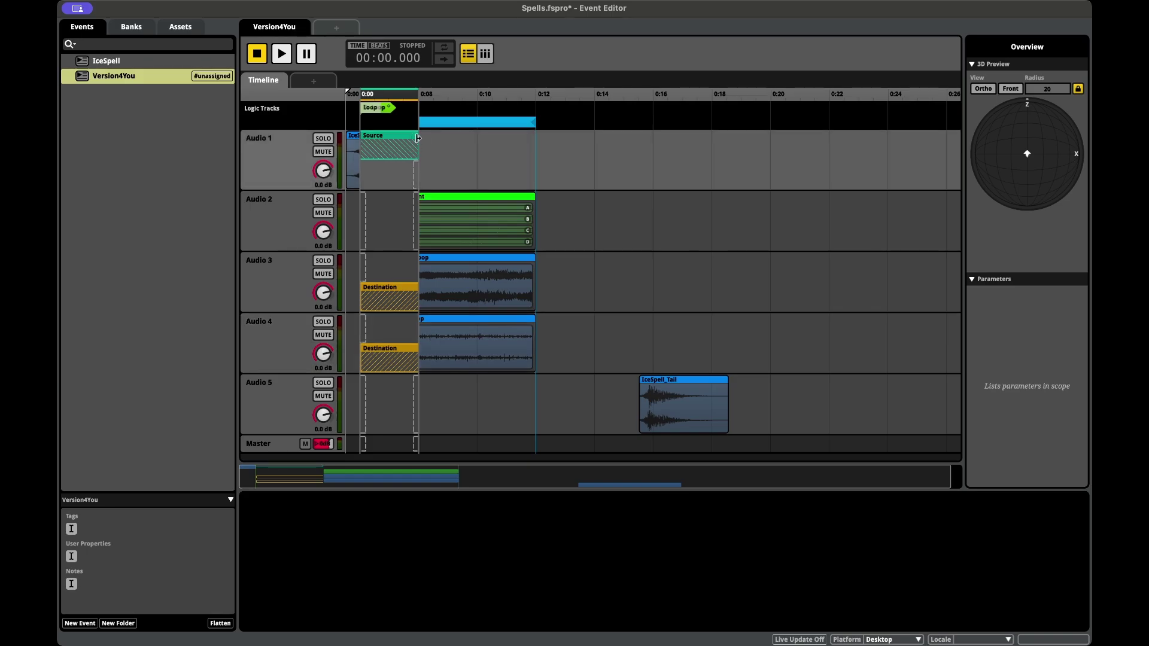
left_click_drag(418, 139, 382, 140)
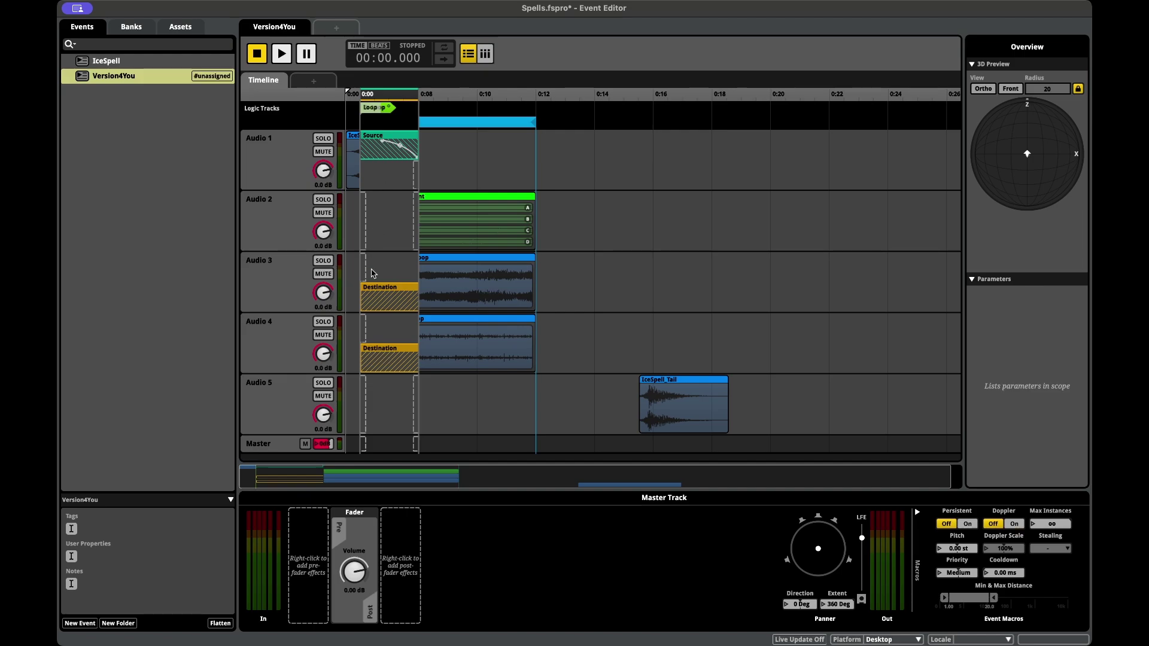
left_click_drag(357, 293, 389, 292)
left_click_drag(358, 355, 384, 357)
Collapse the To Loop transition timeline and audition the crossfaded transition from the beginning of the event
left_click(387, 112)
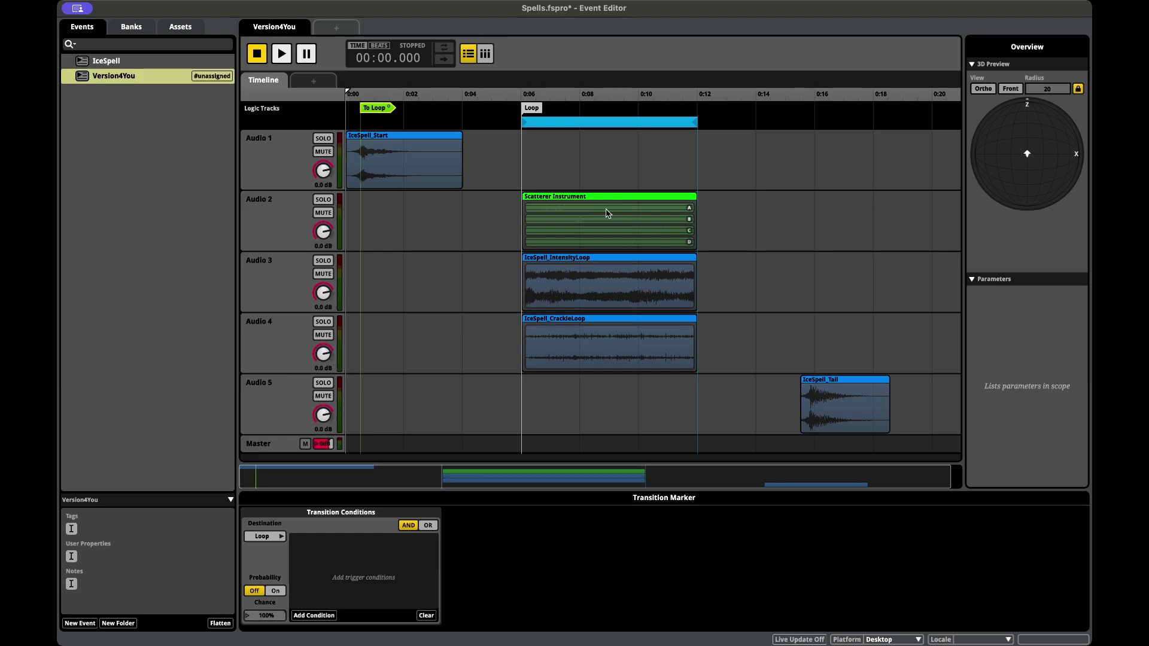
key("space")
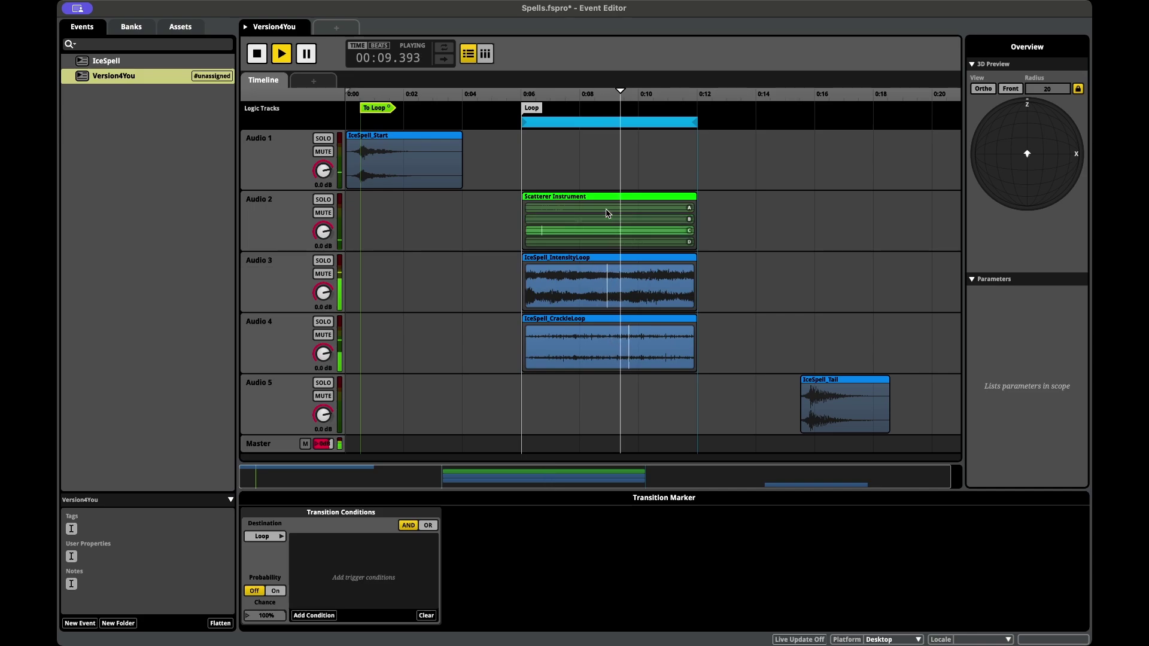
key("space")
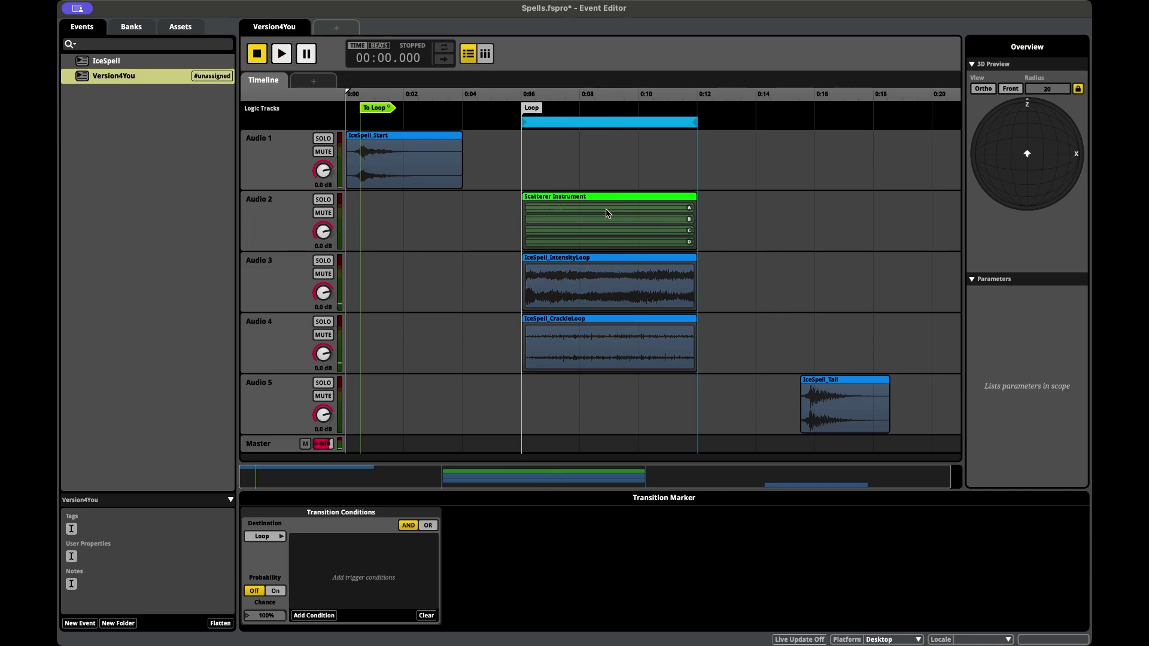
Move IceSpell_Tail slightly later and add a destination marker named Tail at about 0:16
left_click_drag(828, 413, 836, 414)
left_click(818, 97)
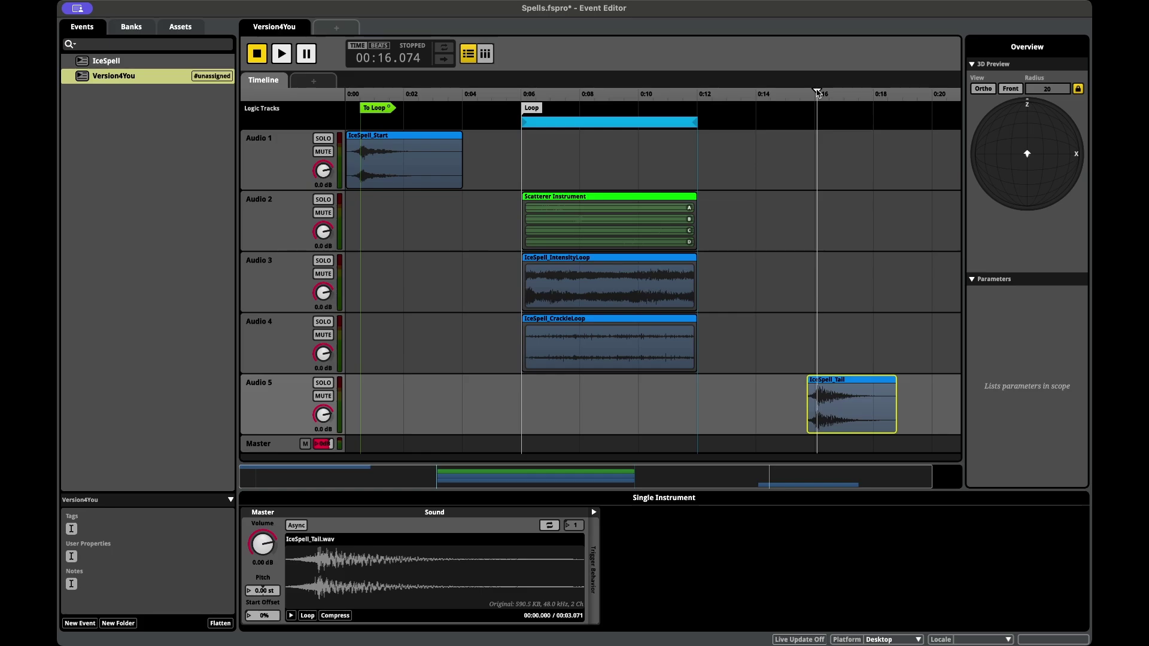
left_click(824, 120)
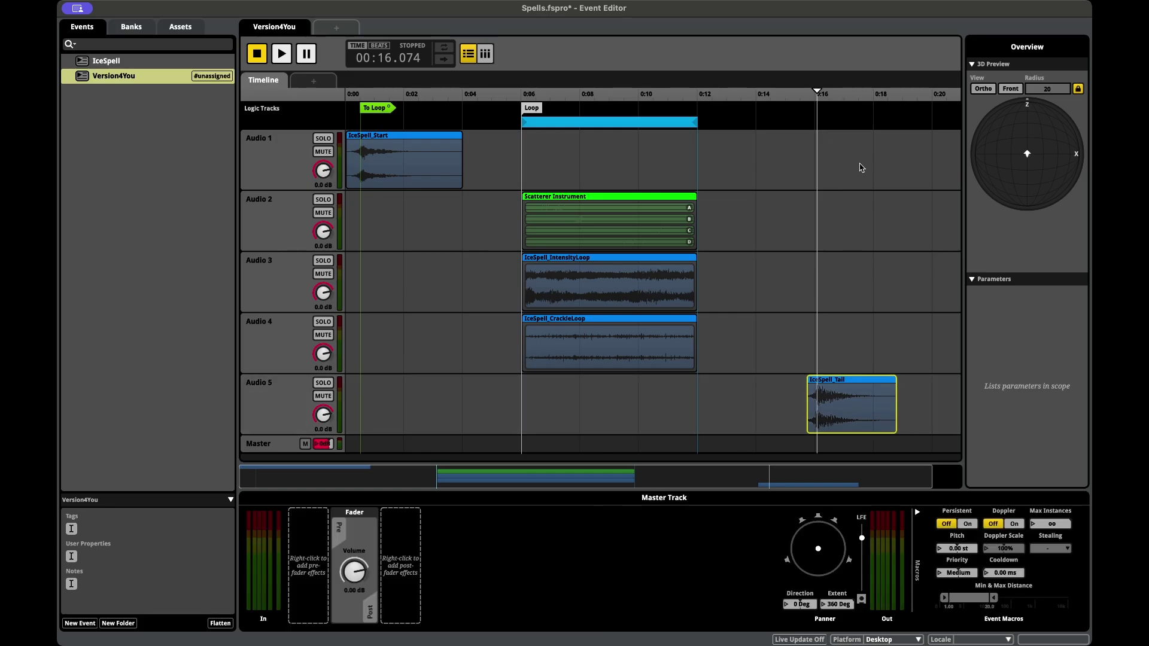
left_click(862, 127)
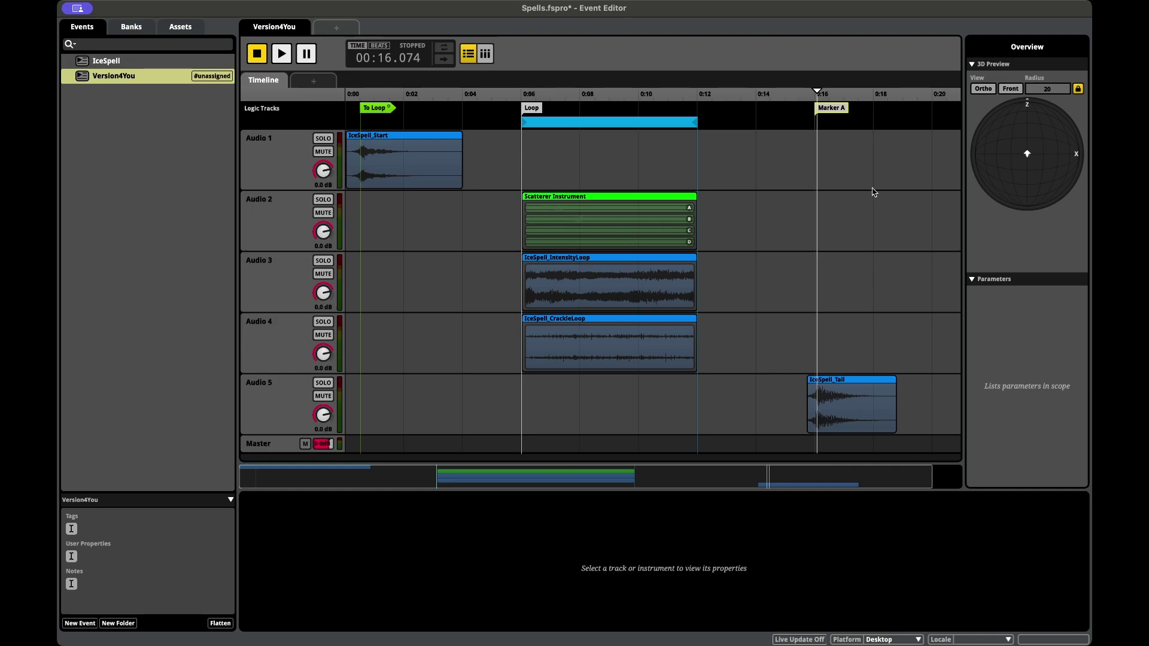
double_click(839, 108)
type("Tail")
key("Return")
Add a transition region to the Tail marker, stretch it across the whole loop region, and place it on its own logic track row
left_click(777, 98)
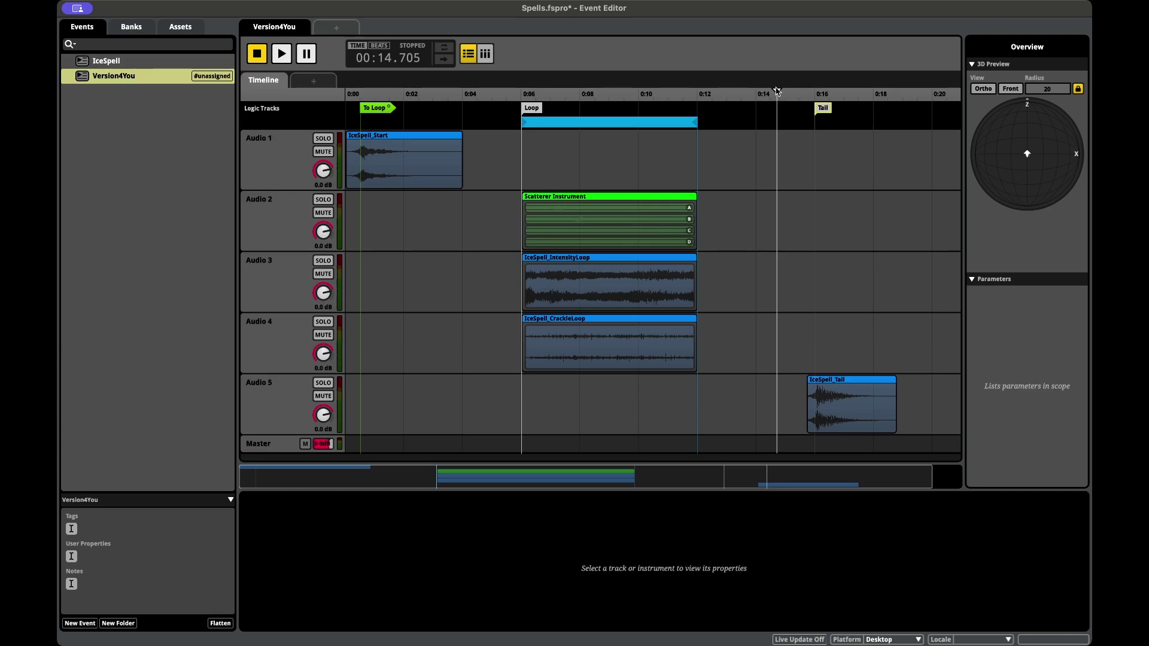
left_click(640, 112)
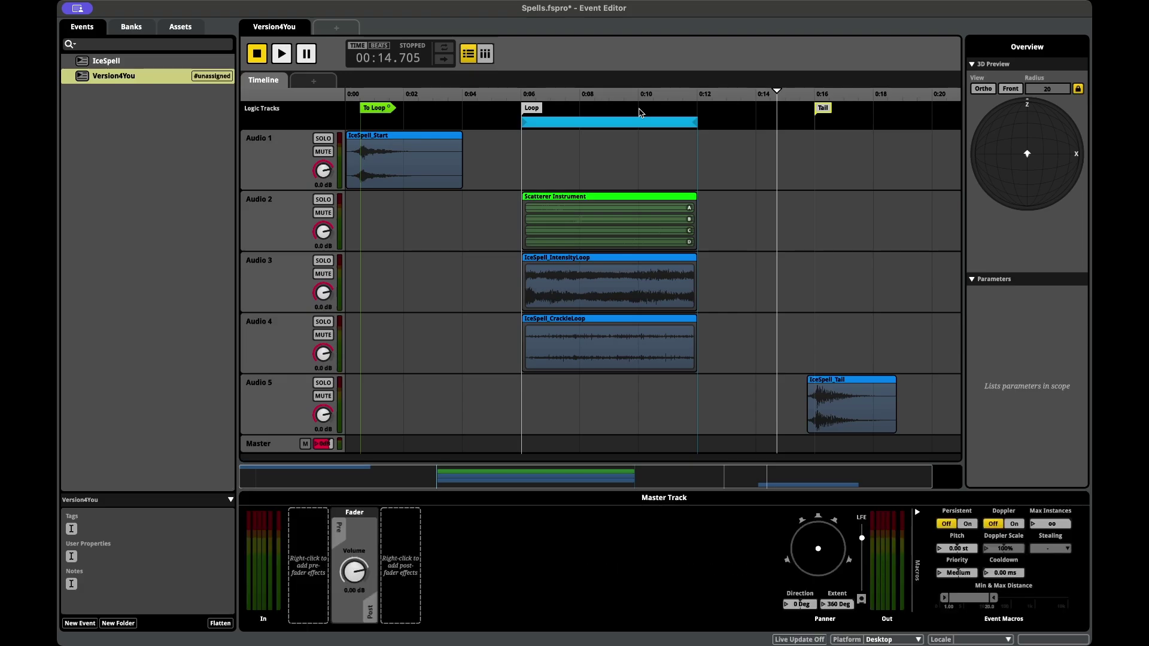
right_click(656, 111)
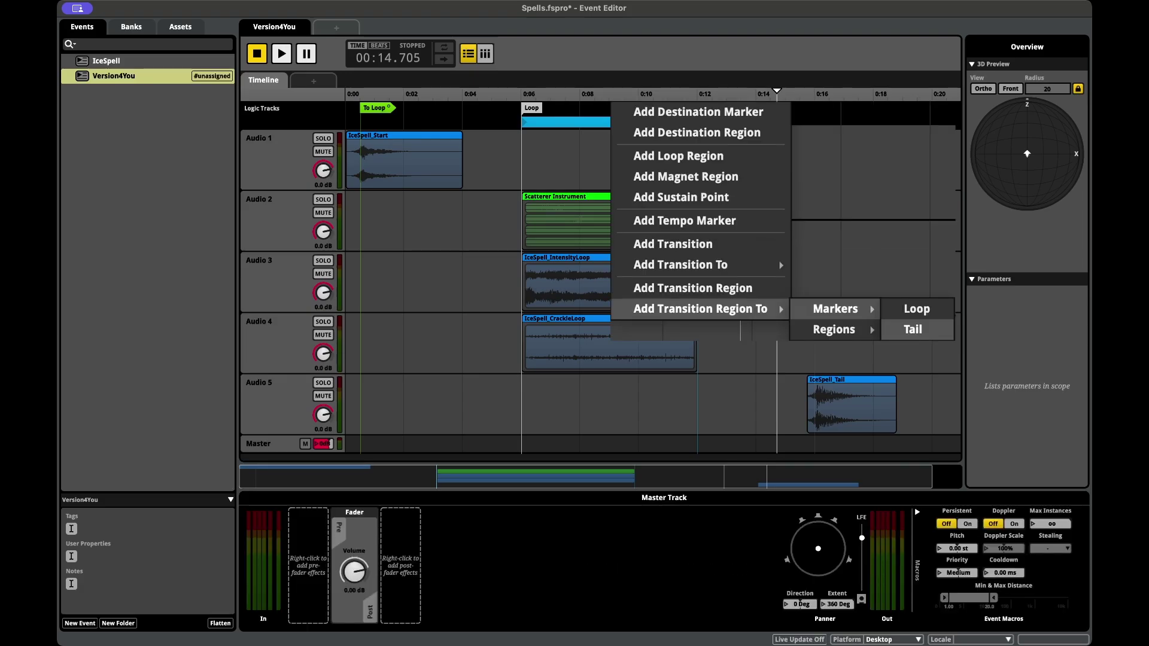
left_click(912, 329)
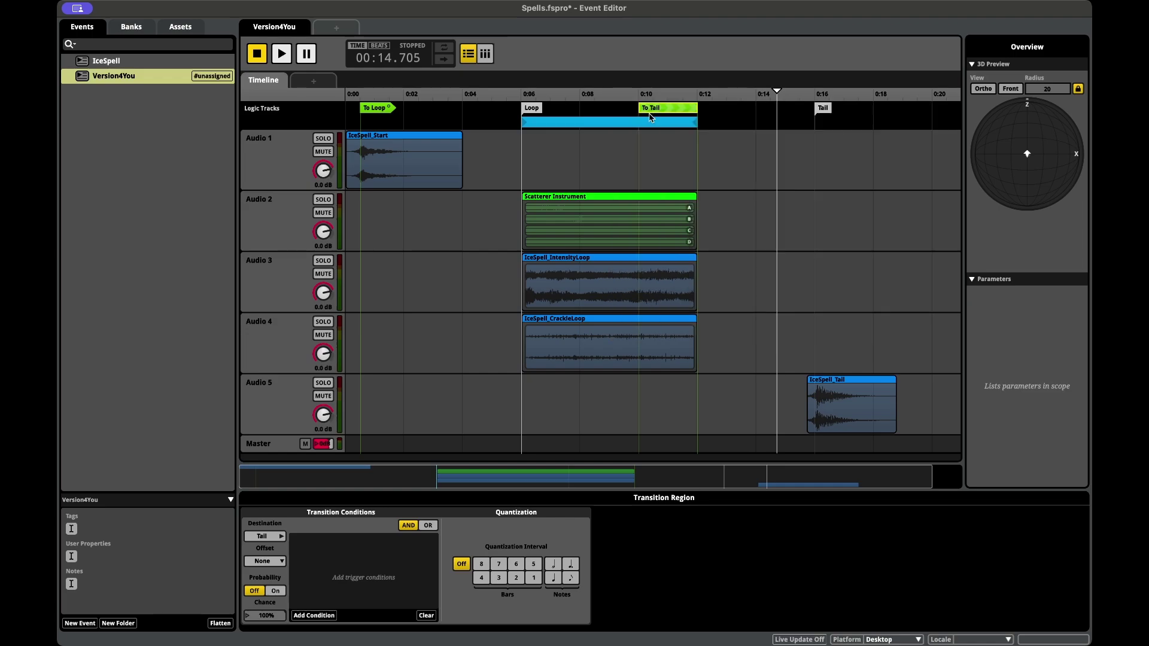
mouse_move(641, 108)
left_mouse_down()
mouse_move(566, 109)
mouse_move(544, 125)
mouse_move(534, 107)
mouse_move(541, 153)
left_mouse_up()
left_click_drag(533, 107, 534, 145)
left_click_drag(654, 123, 691, 126)
left_click(592, 100)
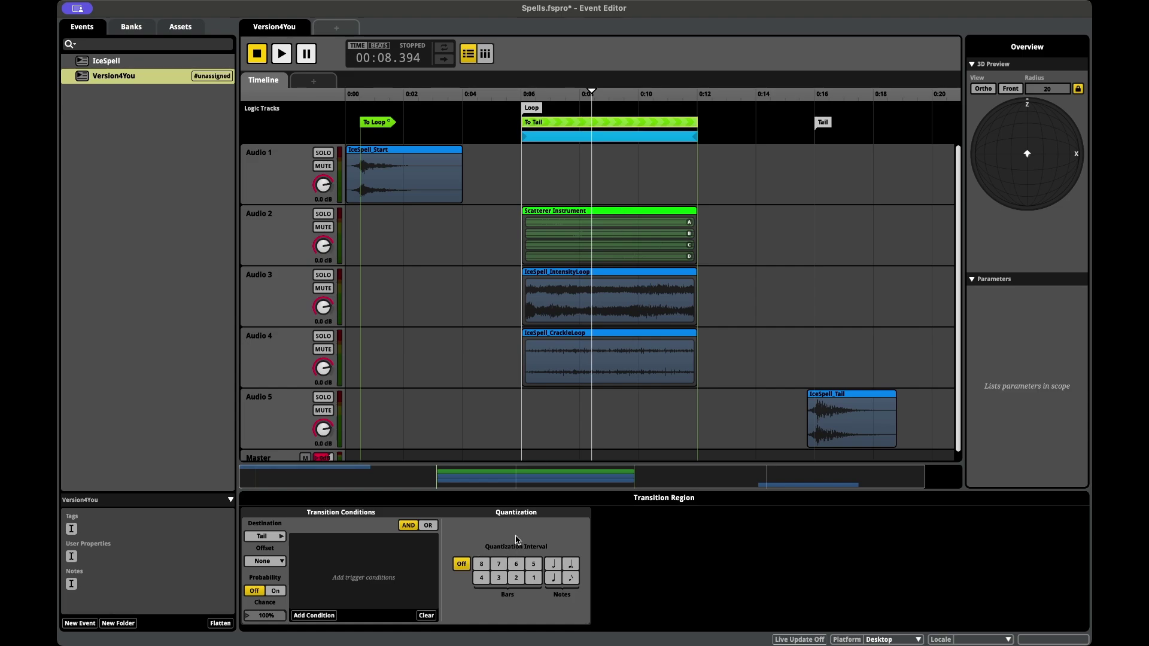
Try 1-bar, quarter-note, eighth-note and 4-bar quantization on the To Tail transition region, and turn quantization back off
left_click(534, 579)
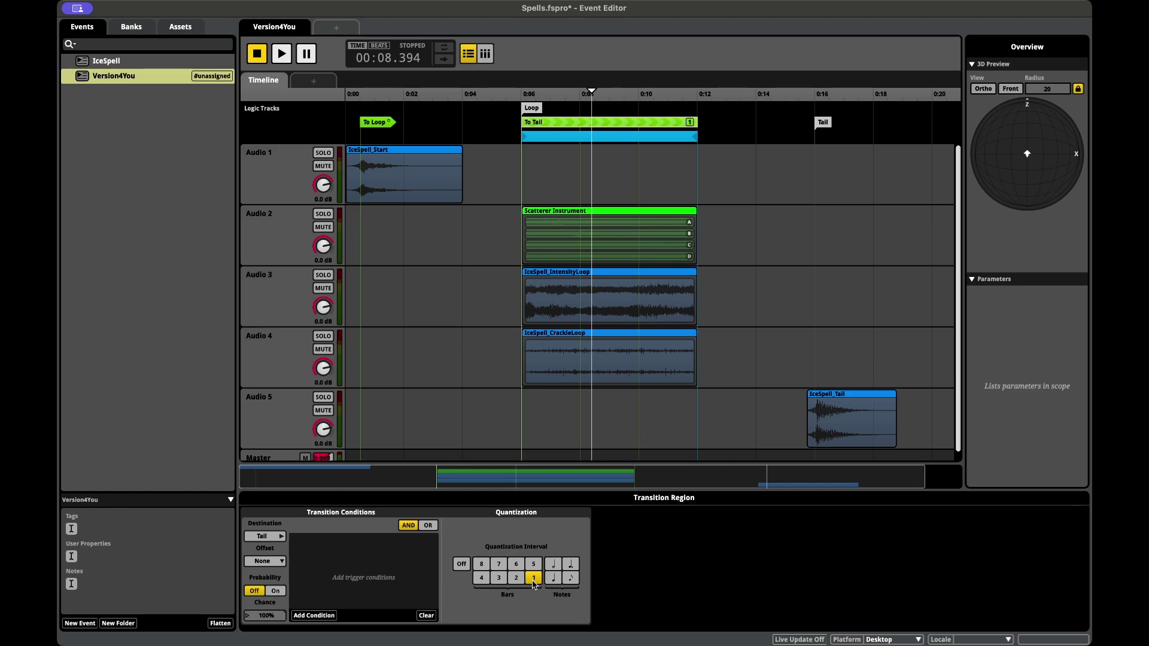
left_click(553, 578)
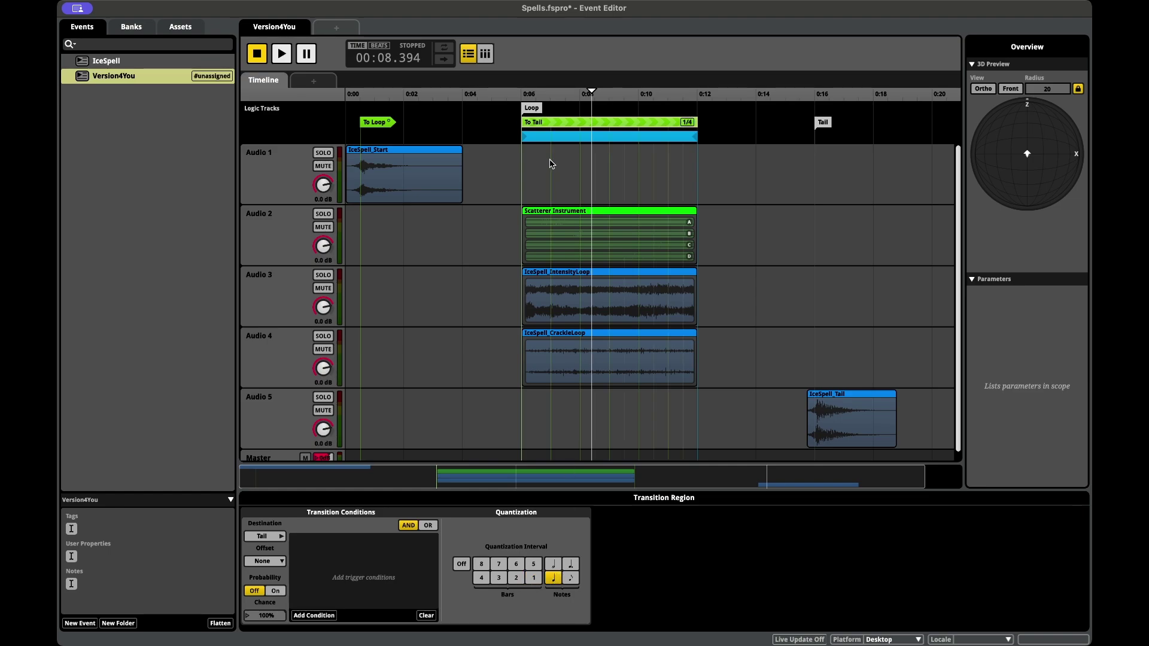
left_click(570, 579)
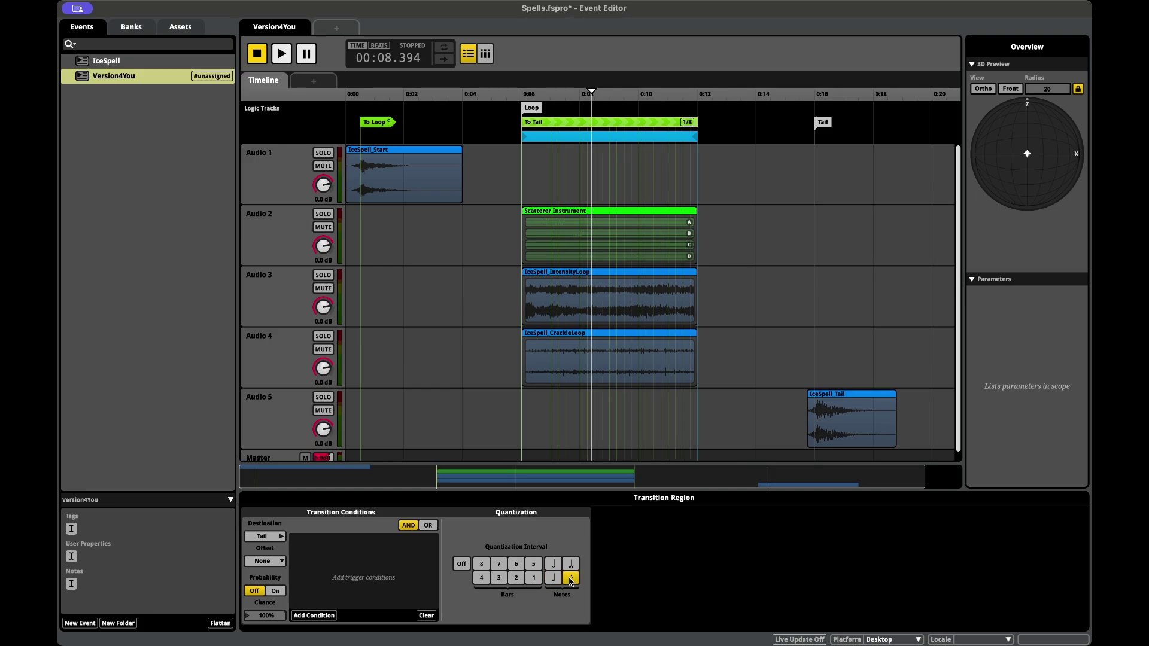
left_click(532, 580)
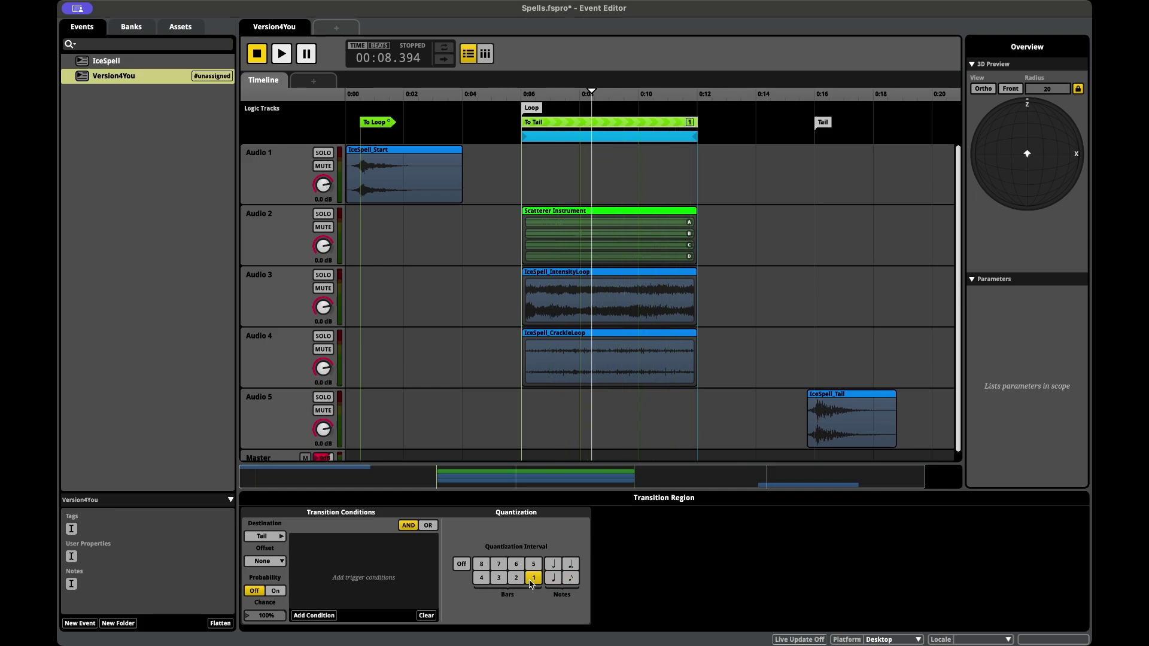
left_click(483, 580)
left_click(461, 564)
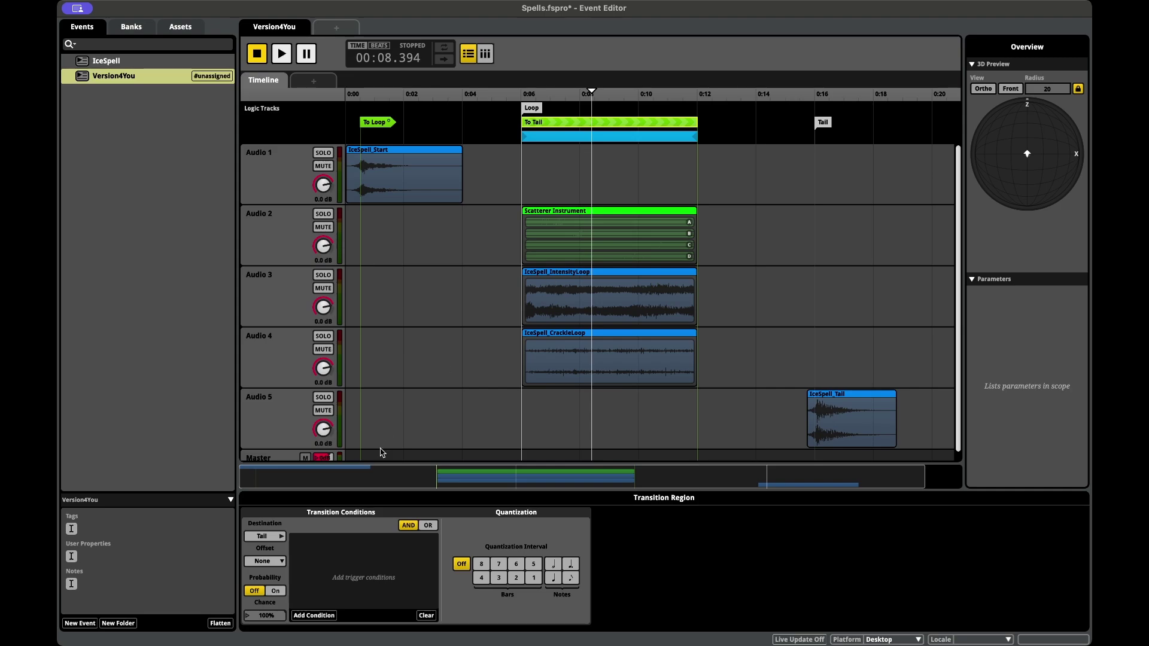
Add a Tail parameter condition to the To Tail transition region and limit its range to 1.00 only
left_click(319, 617)
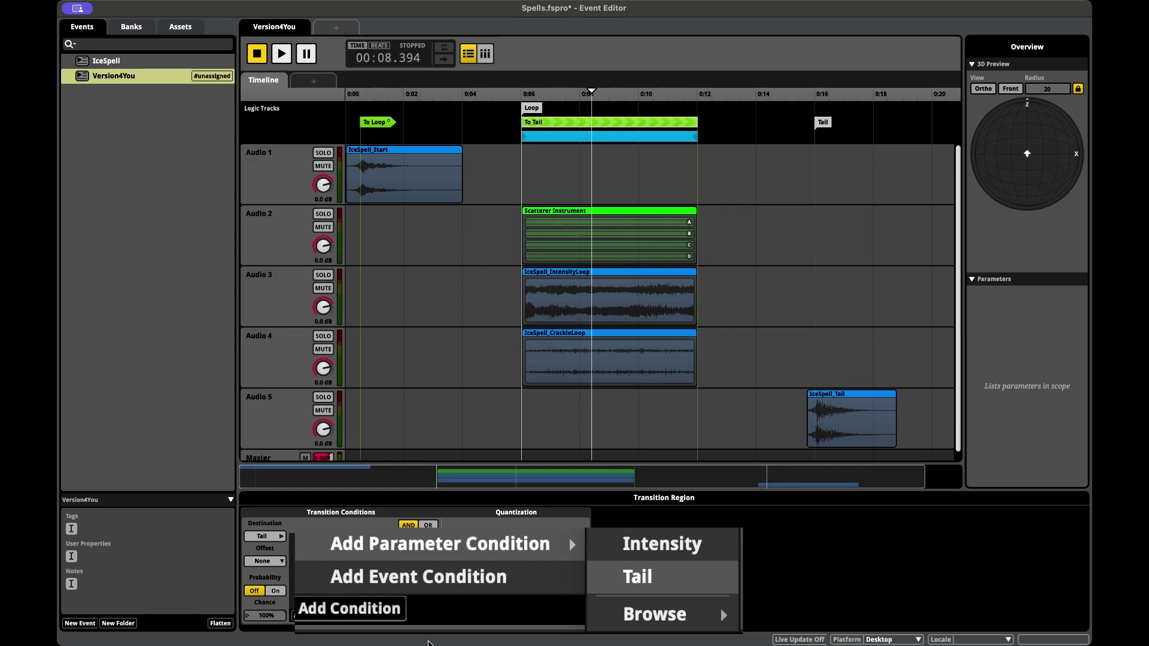
key("Return")
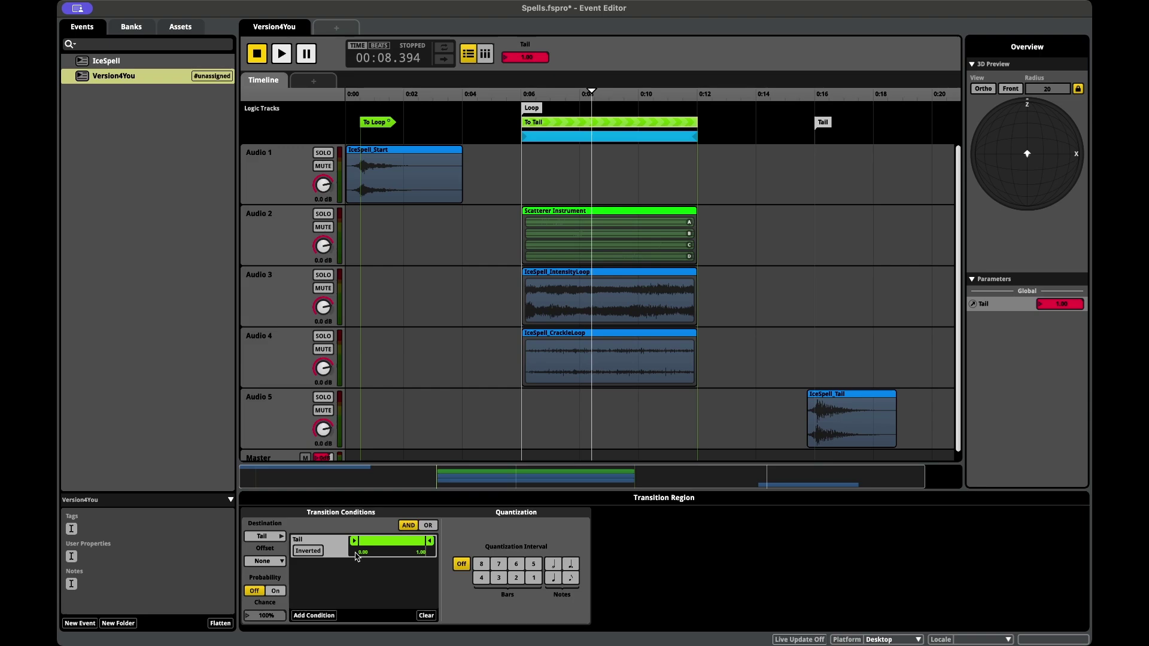
left_click_drag(354, 543, 421, 541)
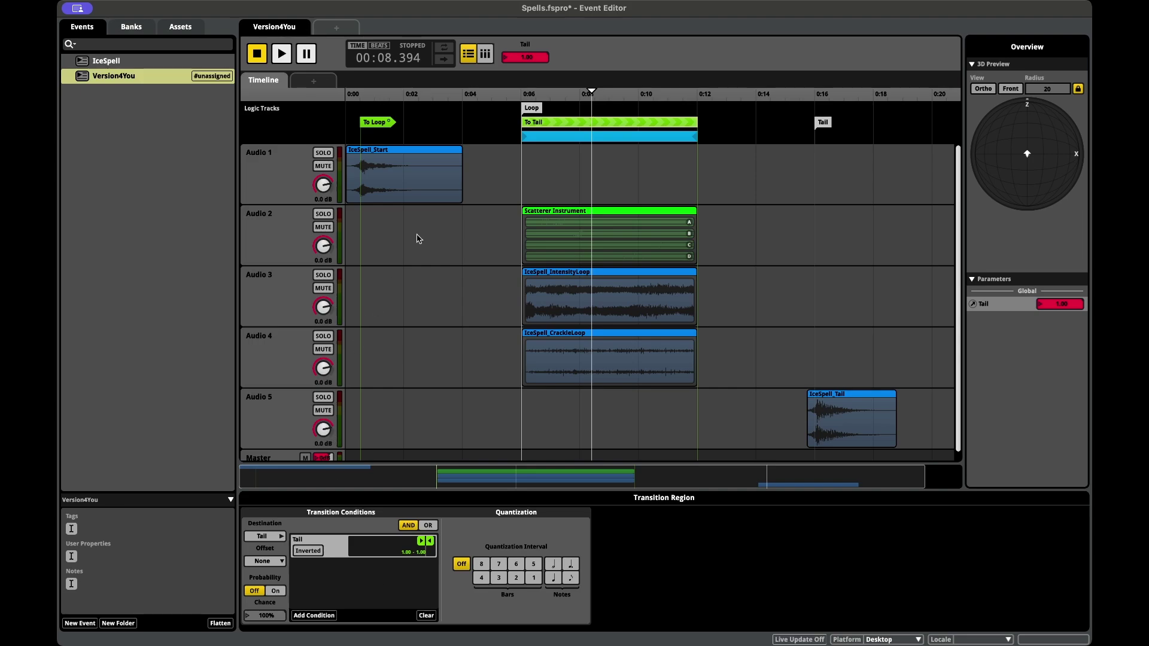
Audition the loop from about 0:05.5 with Tail at 0.00, switch Tail to 1.00 during playback, and reset it to 0.00
left_click(524, 58)
left_click_drag(524, 58, 524, 64)
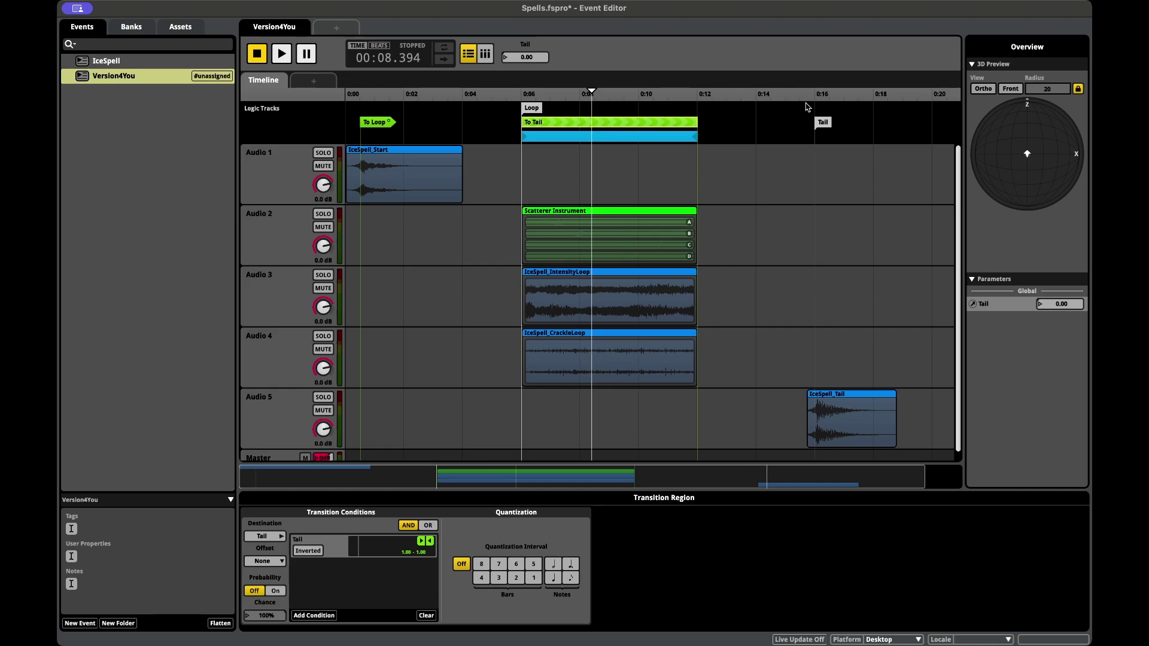
left_click(524, 93)
left_click(508, 95)
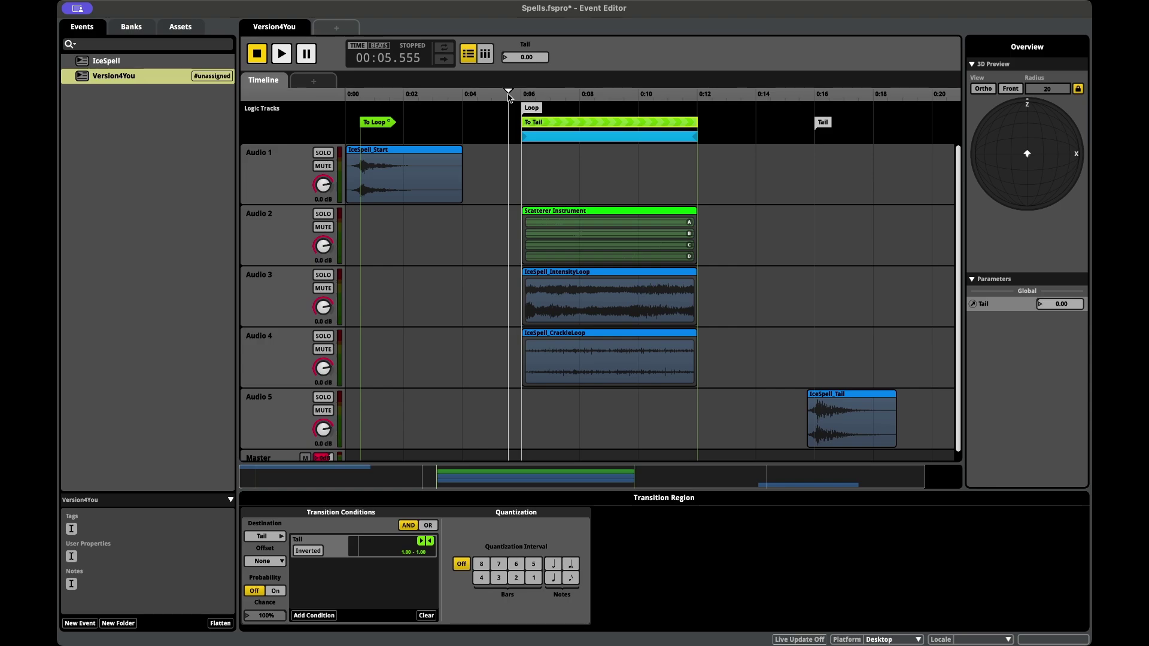
key("space")
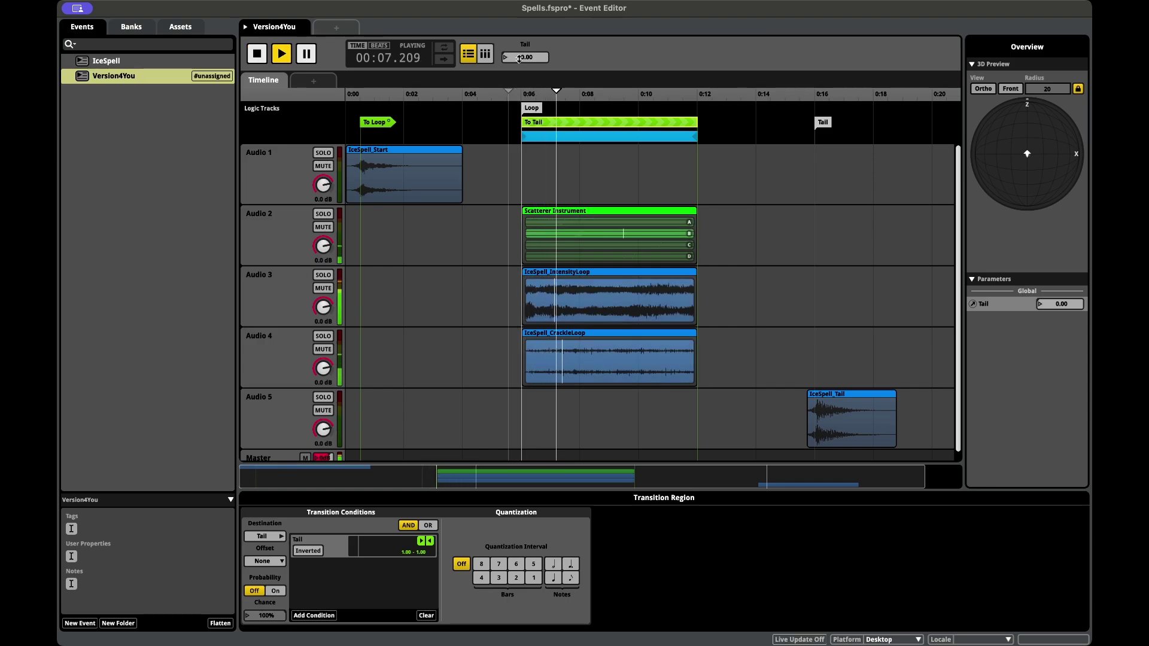
left_click_drag(518, 59, 518, 59)
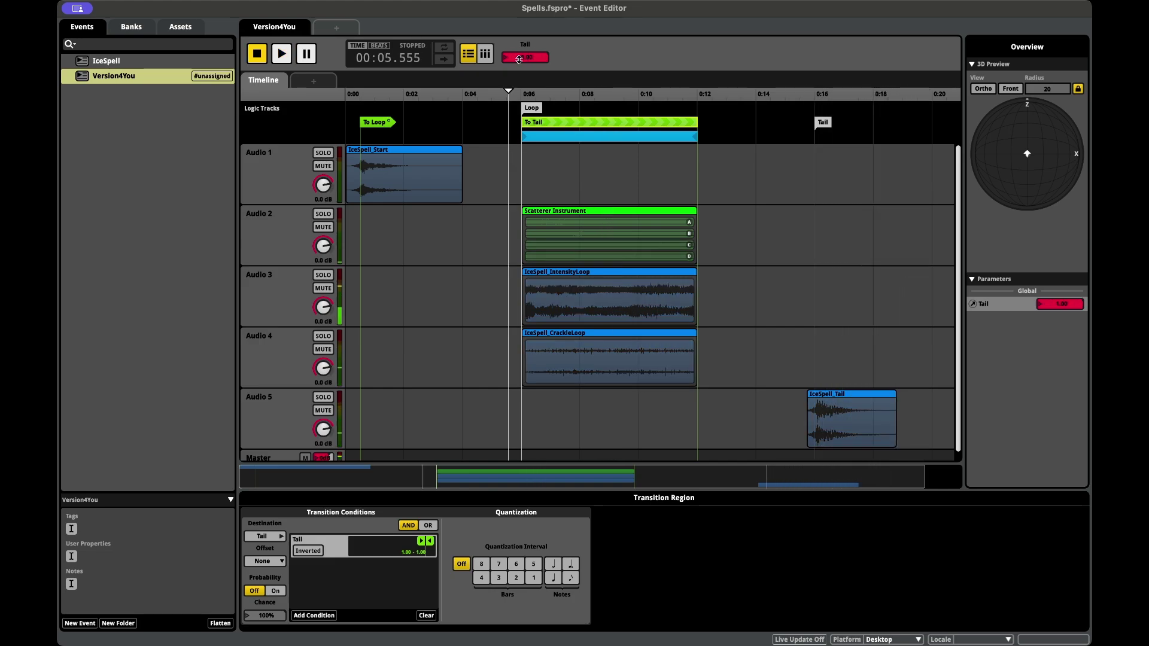
left_click_drag(519, 59, 519, 71)
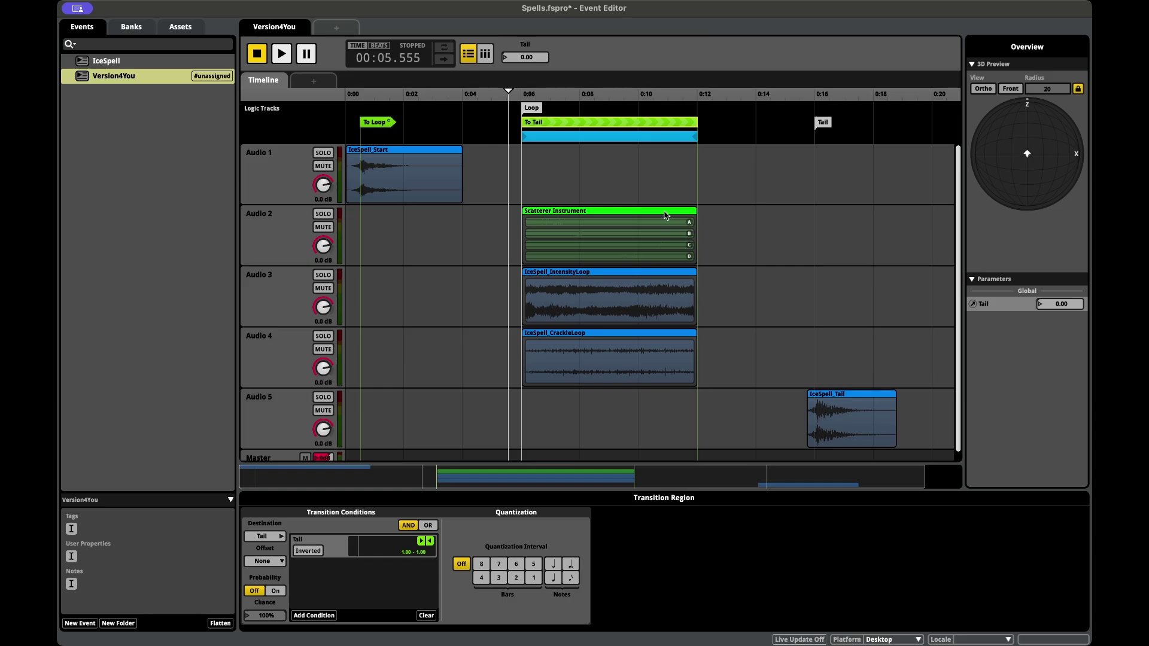
Enable a transition timeline on the To Tail region and align the Tail marker with the start of IceSpell_Tail
double_click(644, 123)
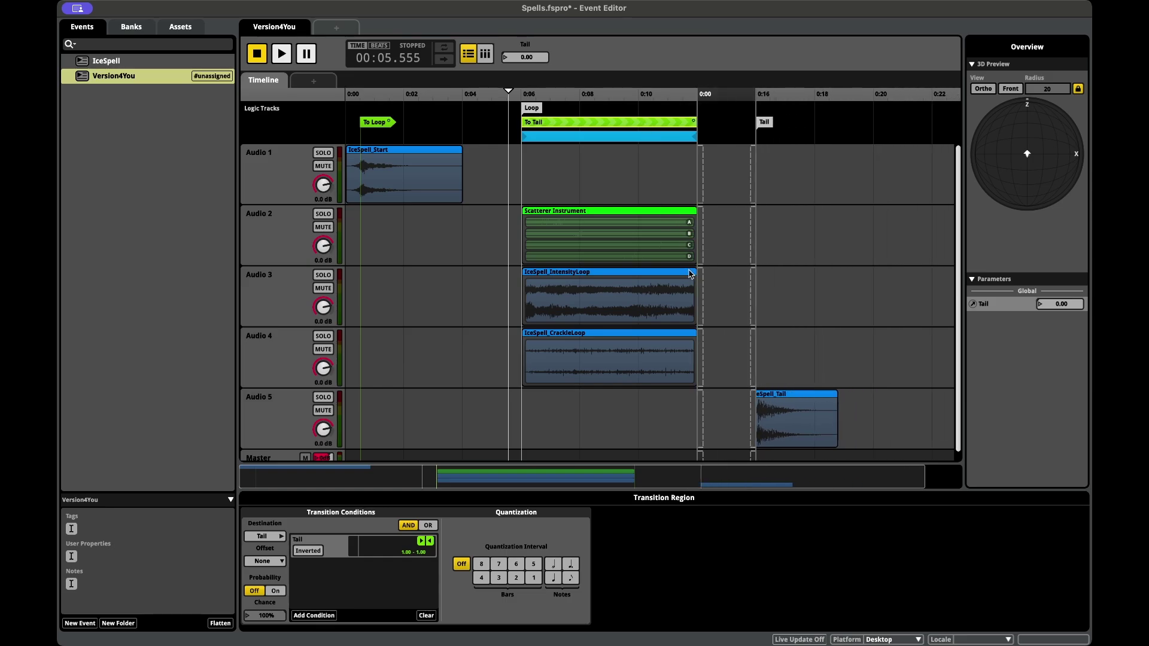
left_click(695, 250)
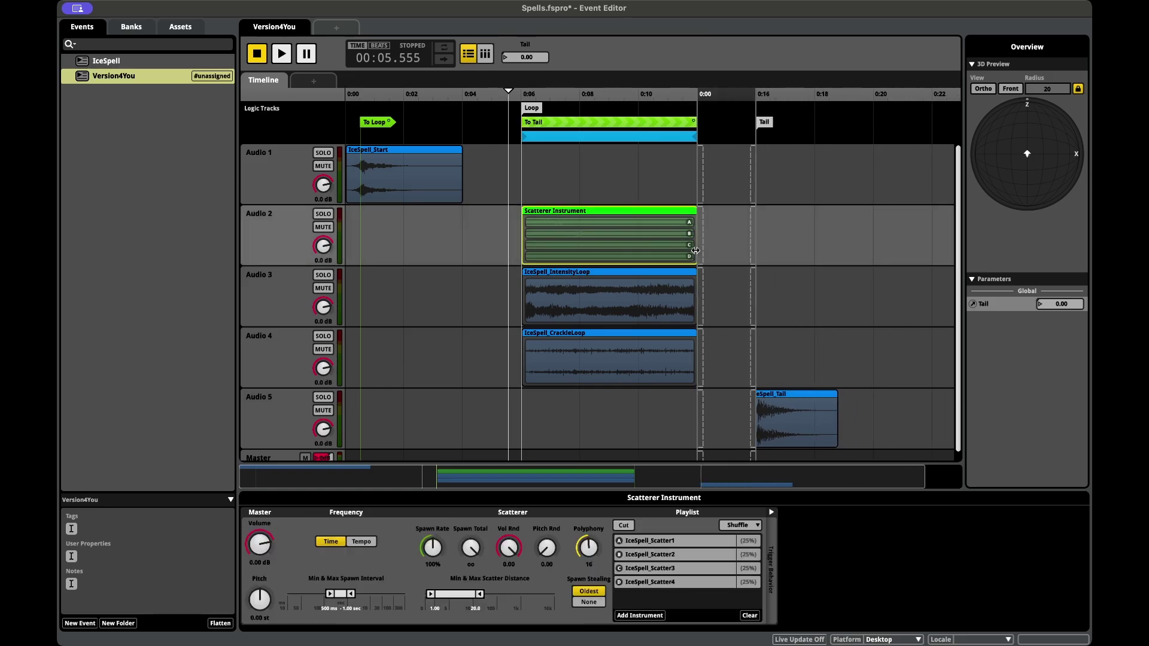
left_click(702, 252)
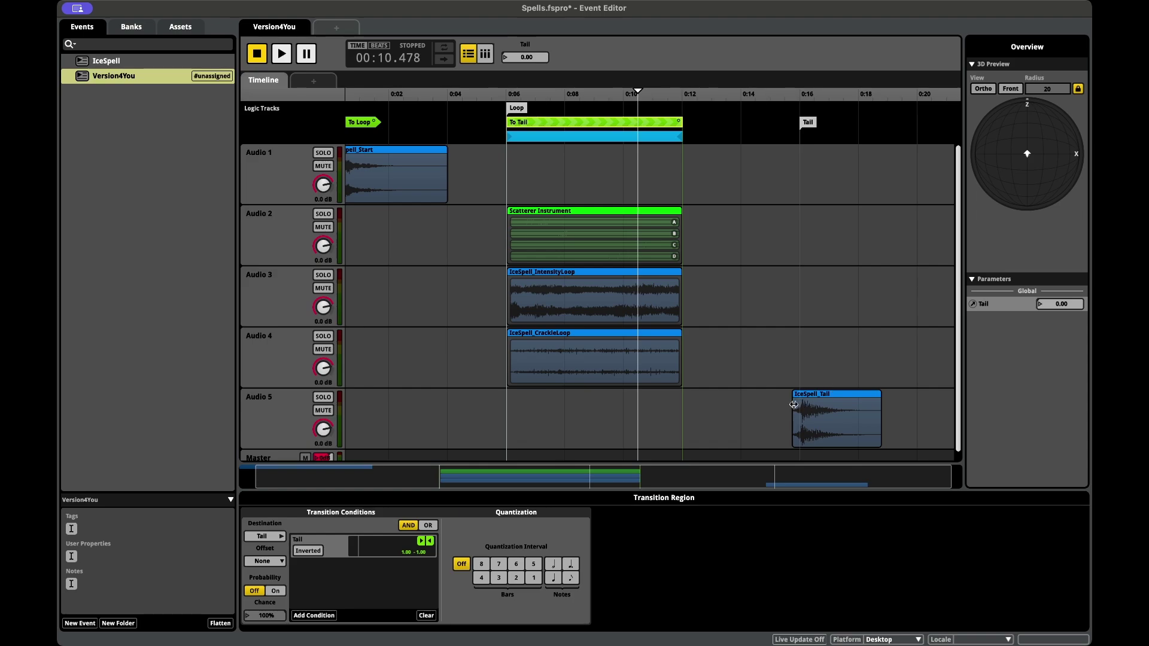
left_click(806, 128)
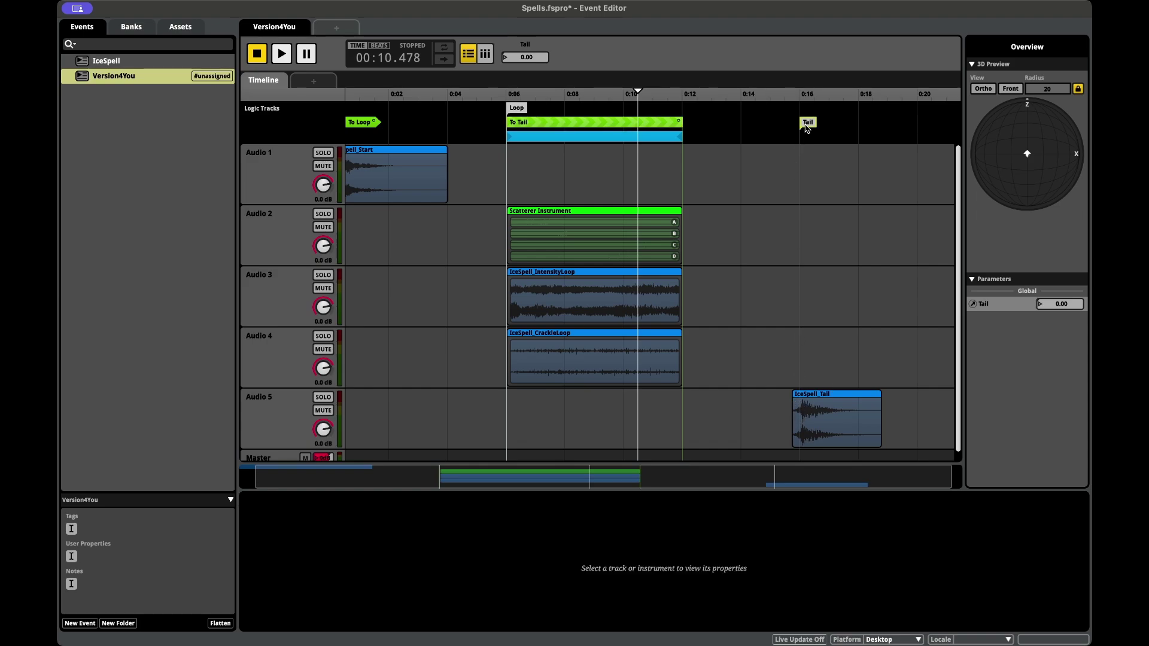
left_click_drag(804, 128, 795, 128)
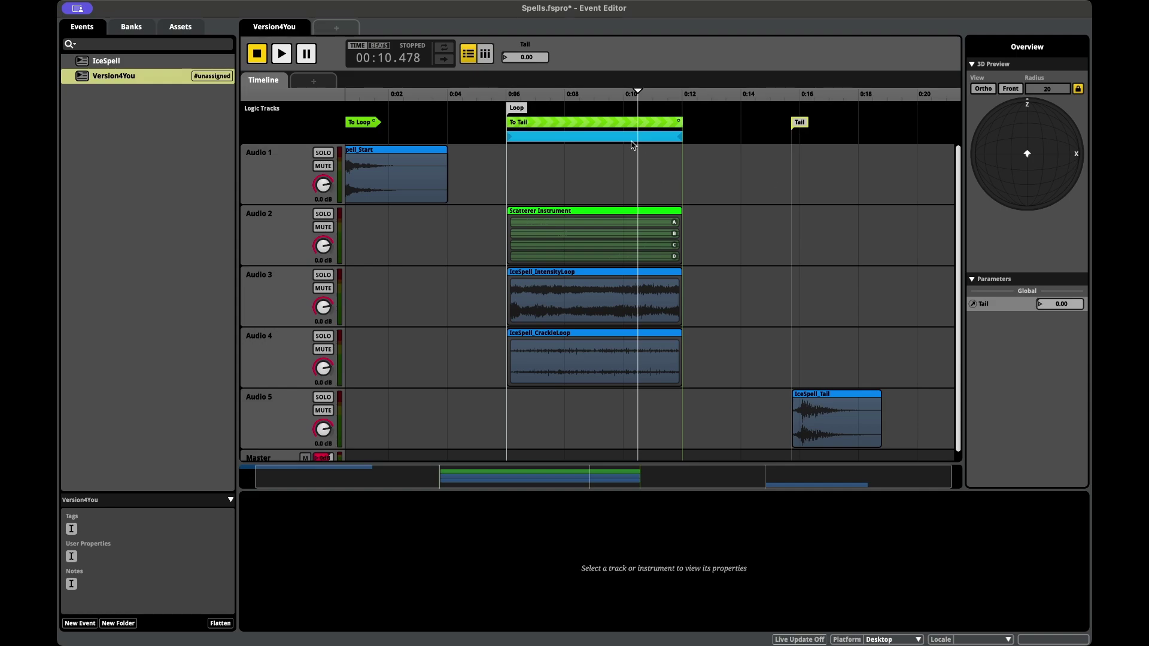
In the To Tail transition timeline, add a destination region on Audio 5 and source regions with fade-outs on Audio 2, Audio 3 and Audio 4
double_click(612, 127)
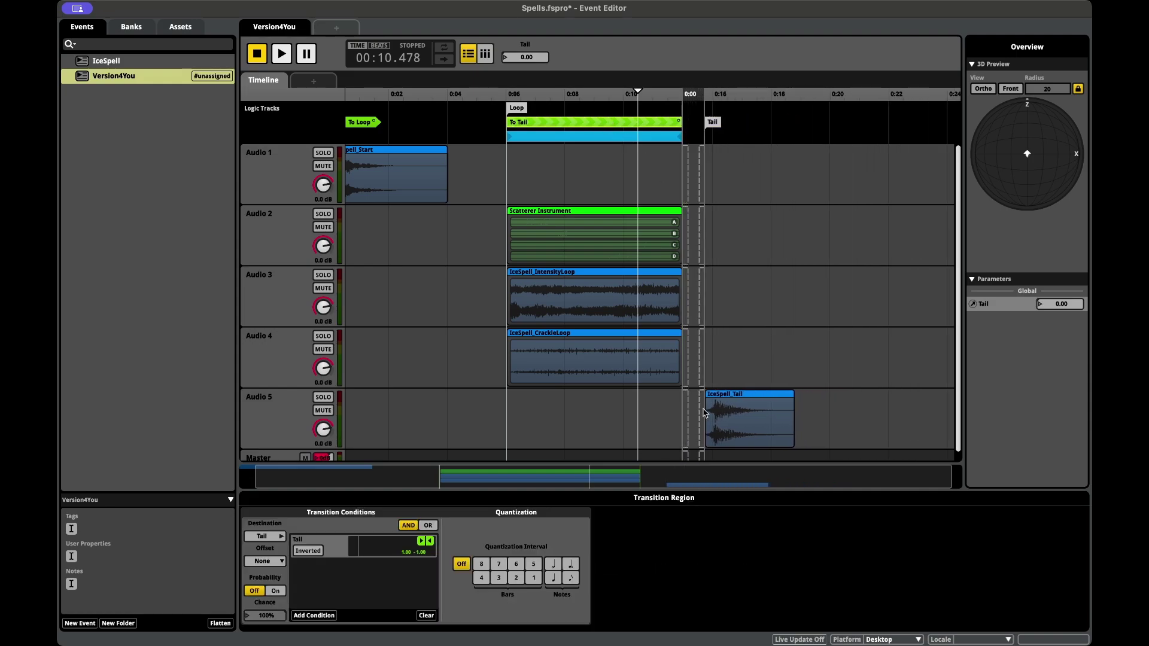
left_click(698, 434)
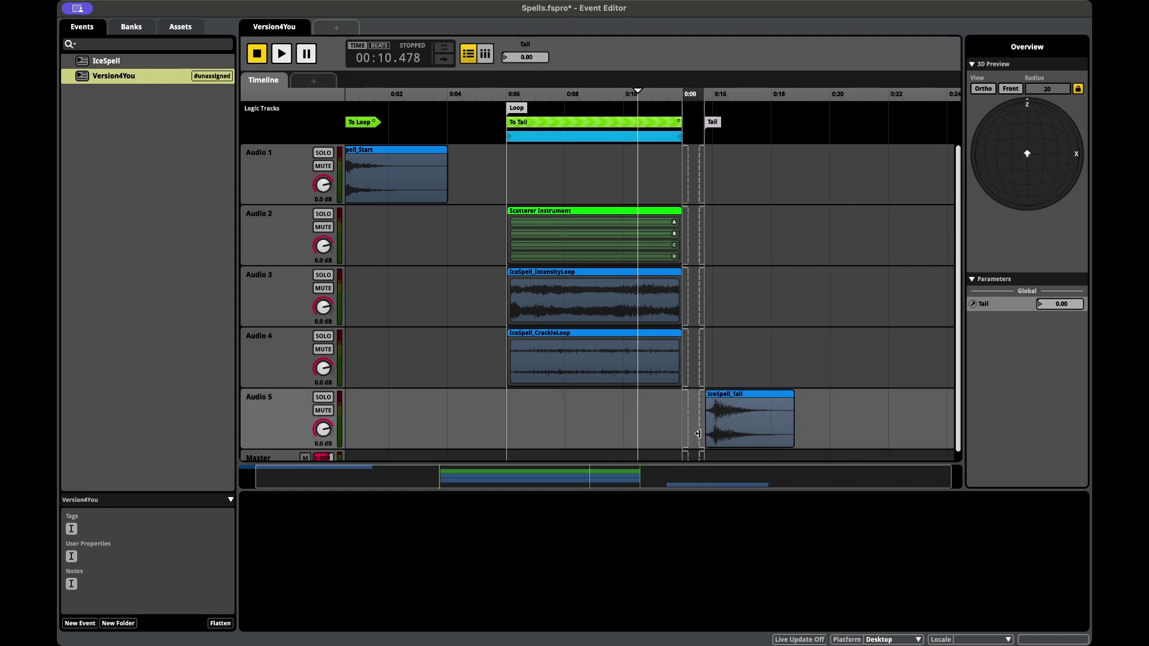
left_click_drag(695, 434, 684, 432)
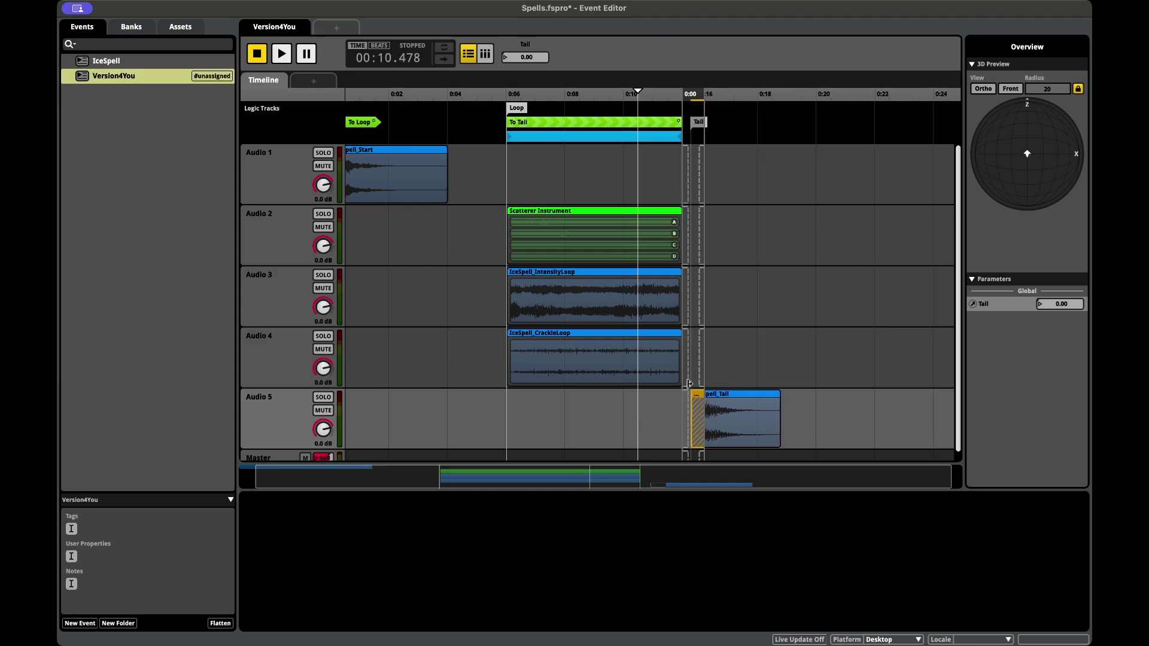
left_click_drag(689, 378, 708, 377)
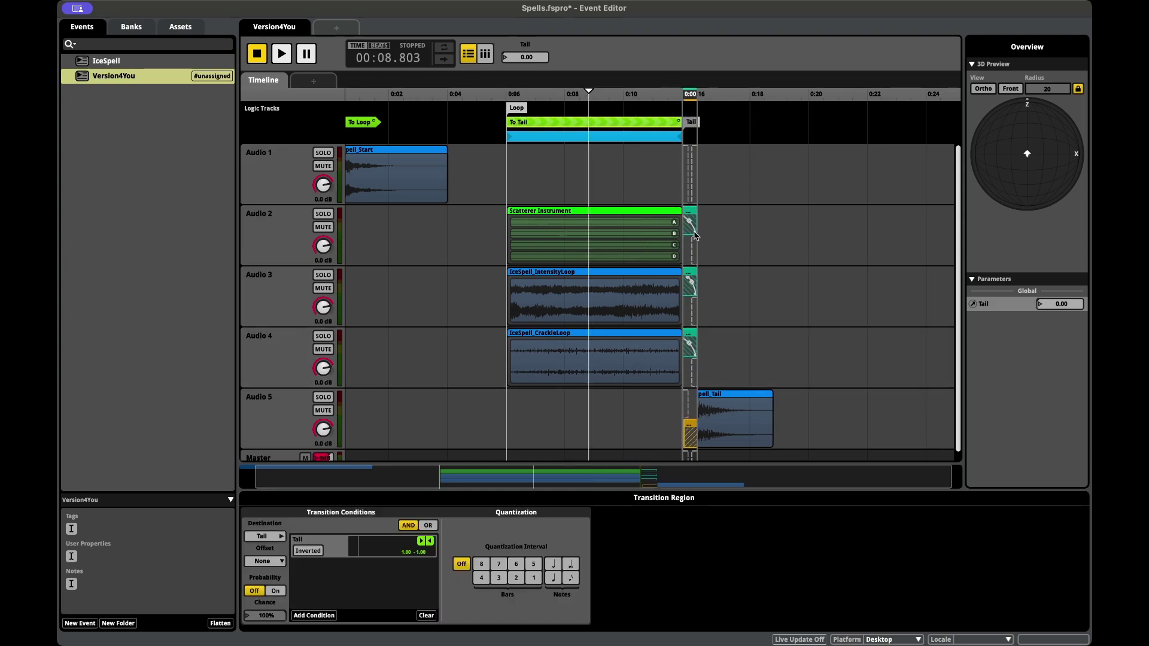
Shorten the faded source regions on Audio 2, Audio 3 and Audio 4 to about half of the To Tail transition timeline
left_click_drag(697, 231, 692, 232)
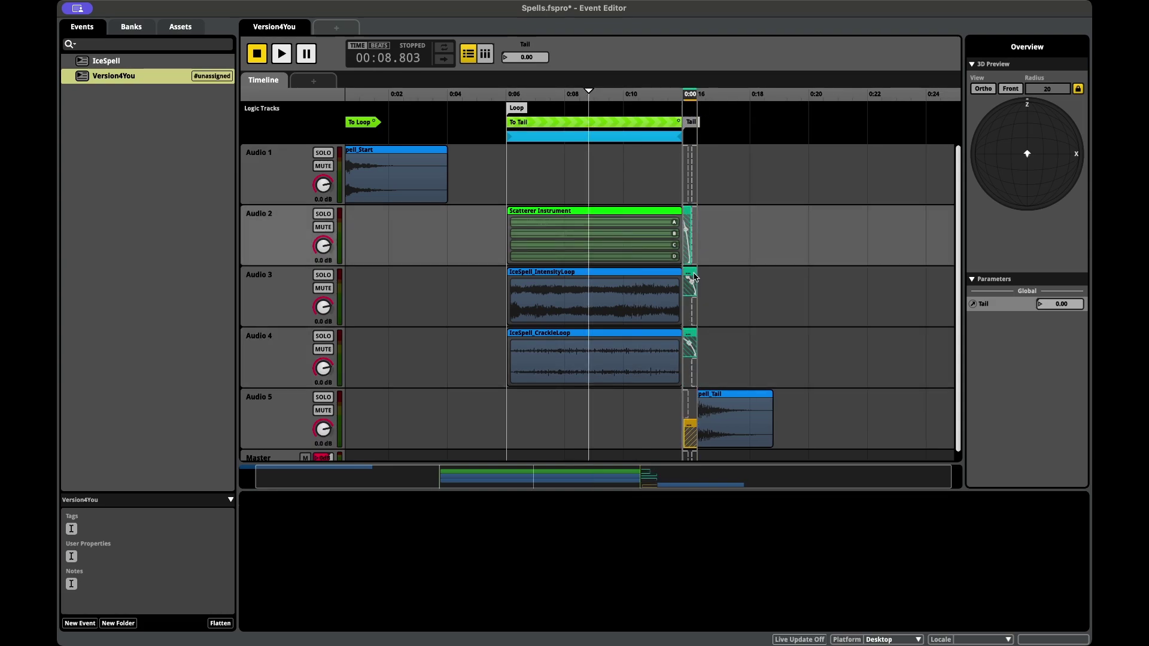
left_click_drag(697, 274, 691, 275)
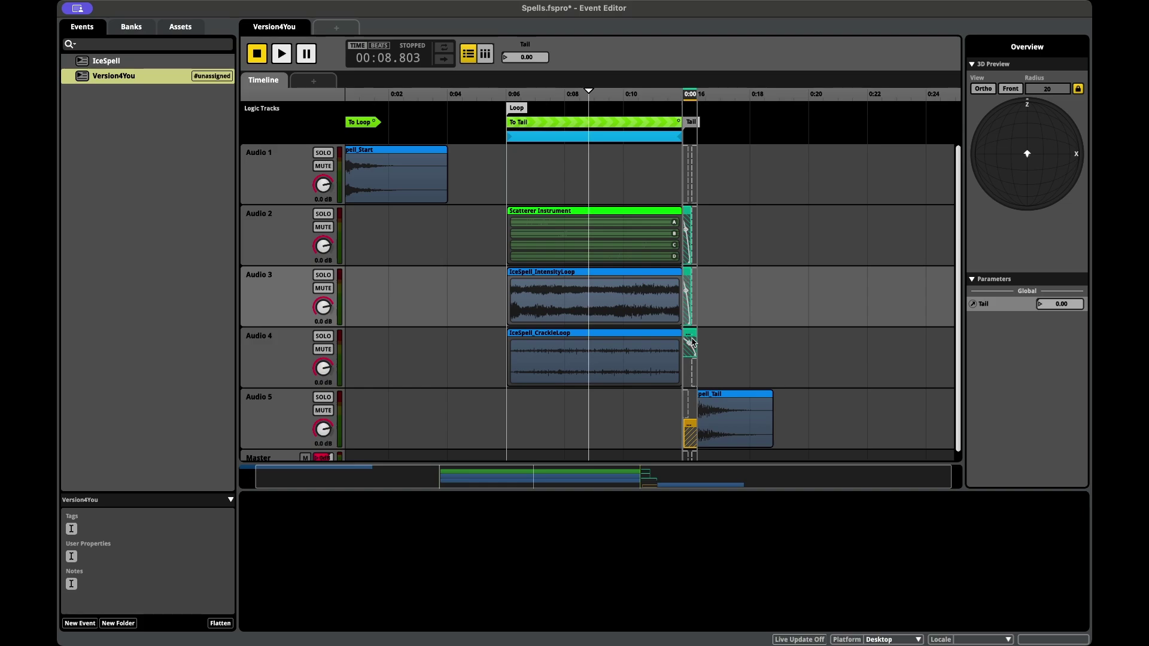
left_click_drag(696, 338, 692, 338)
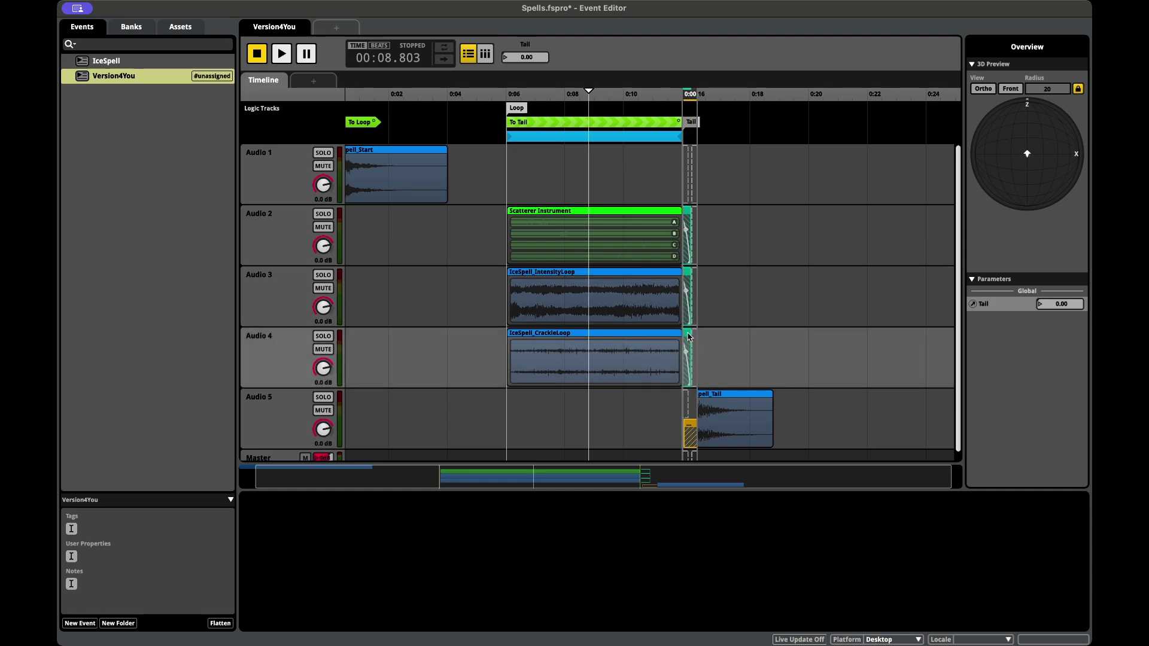
Collapse the To Tail transition timeline and audition the crossfade from about 0:08.9, setting Tail to 1.00 during playback
double_click(614, 122)
key("space")
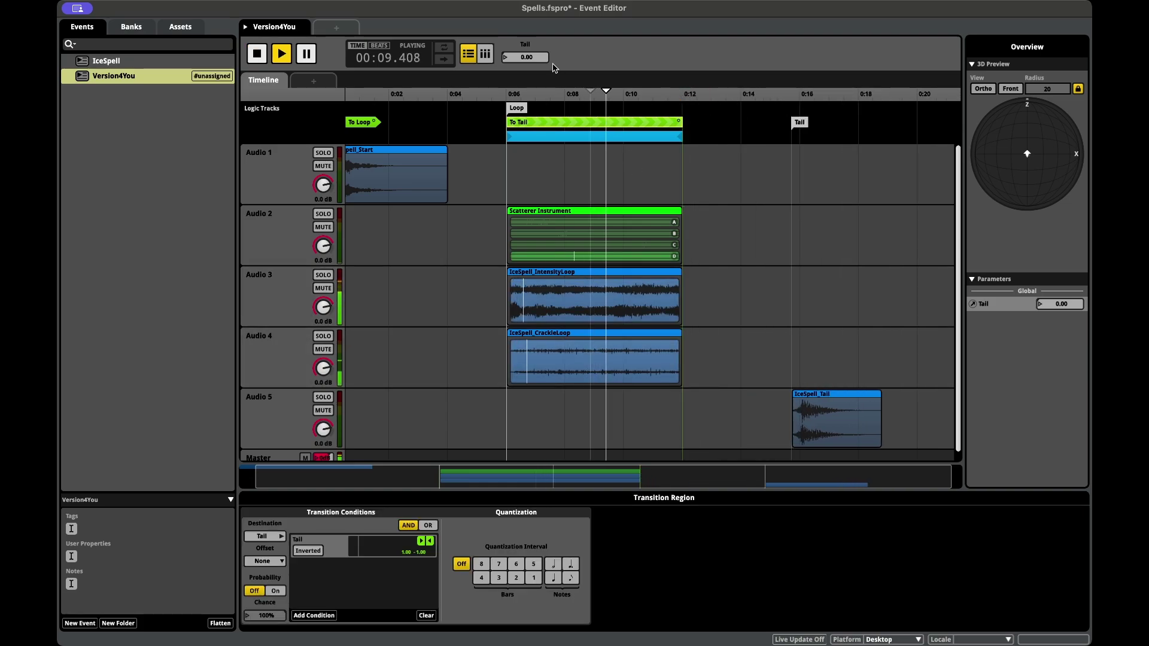
left_click_drag(538, 57, 539, 30)
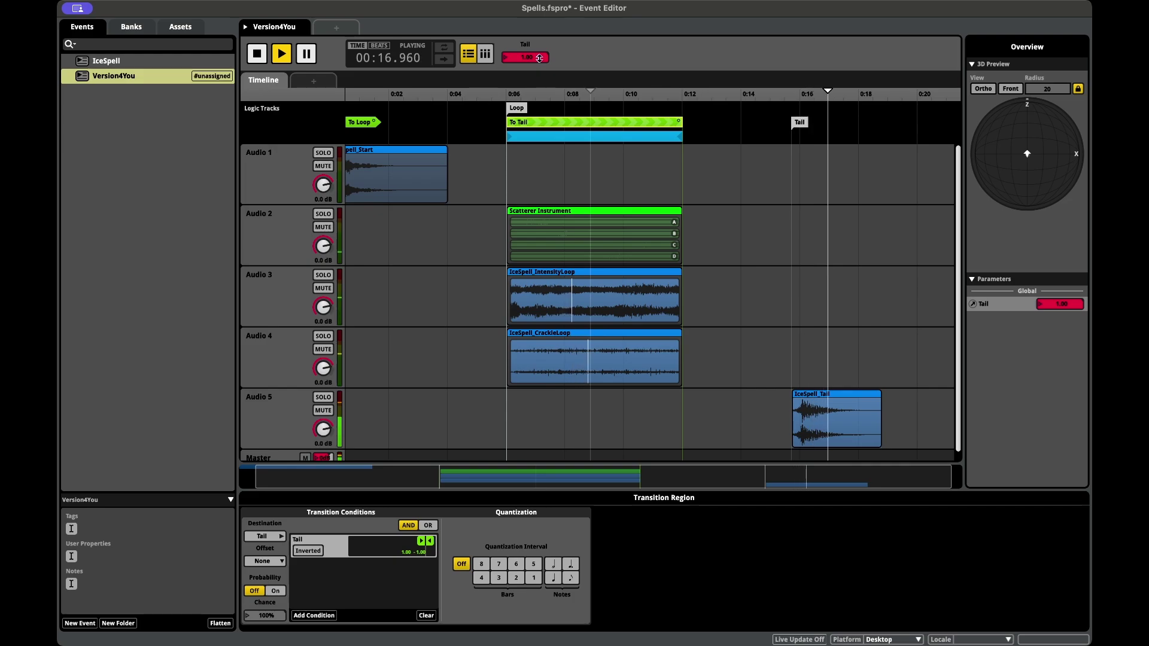
key("space")
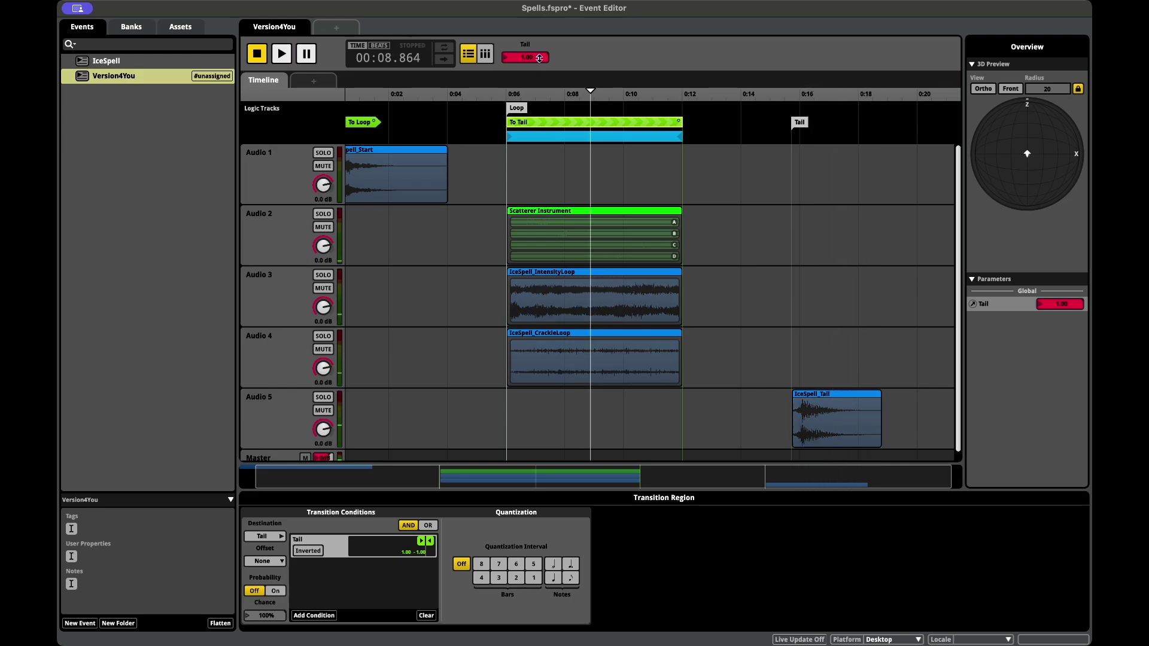
Audition the event from the start with Tail at 0.00, raise Tail to 1.00 during playback, and reset it to 0.00
left_click_drag(539, 58, 539, 85)
left_click_drag(405, 94, 170, 97)
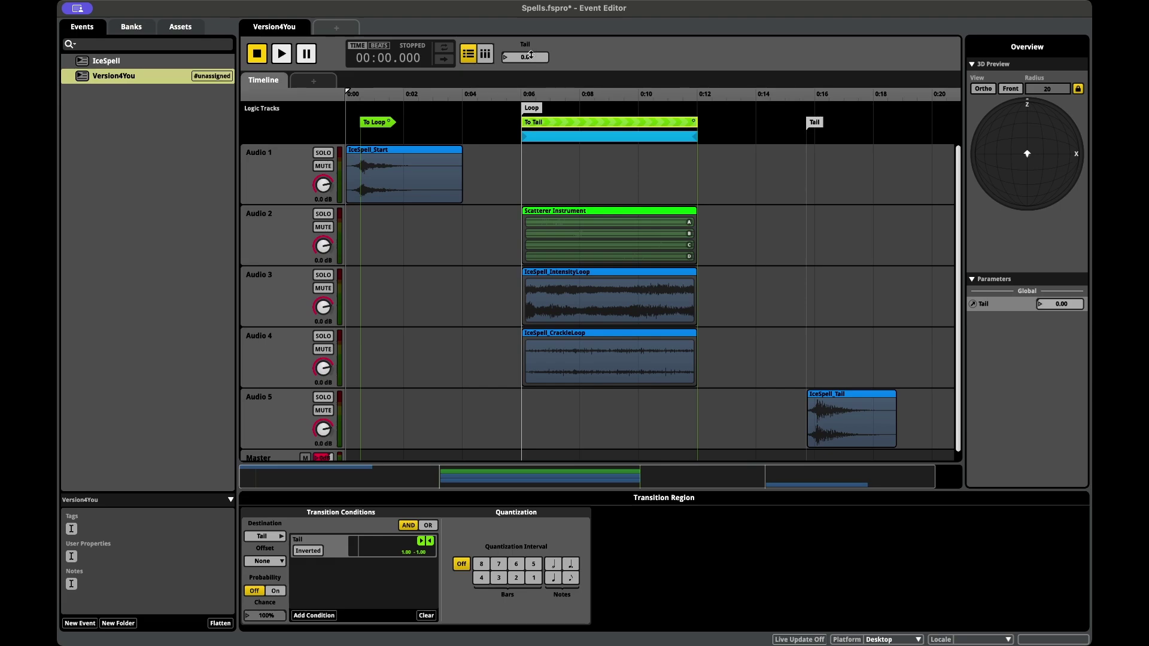
left_click_drag(531, 55, 531, 55)
left_click(281, 54)
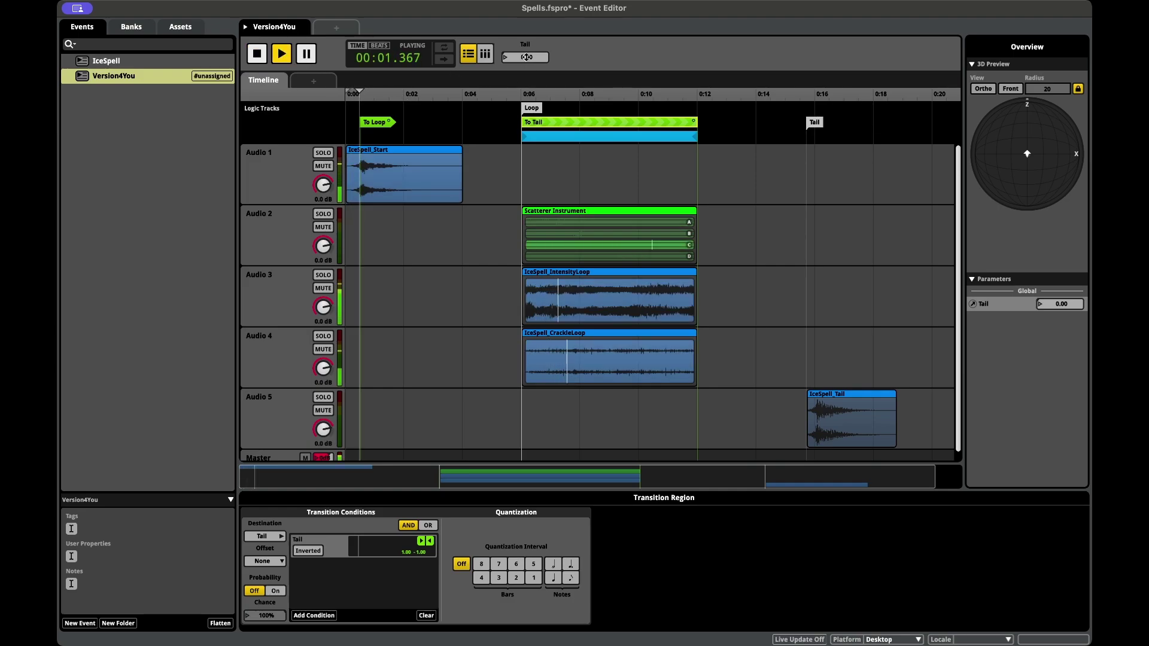
left_click_drag(526, 58, 529, 60)
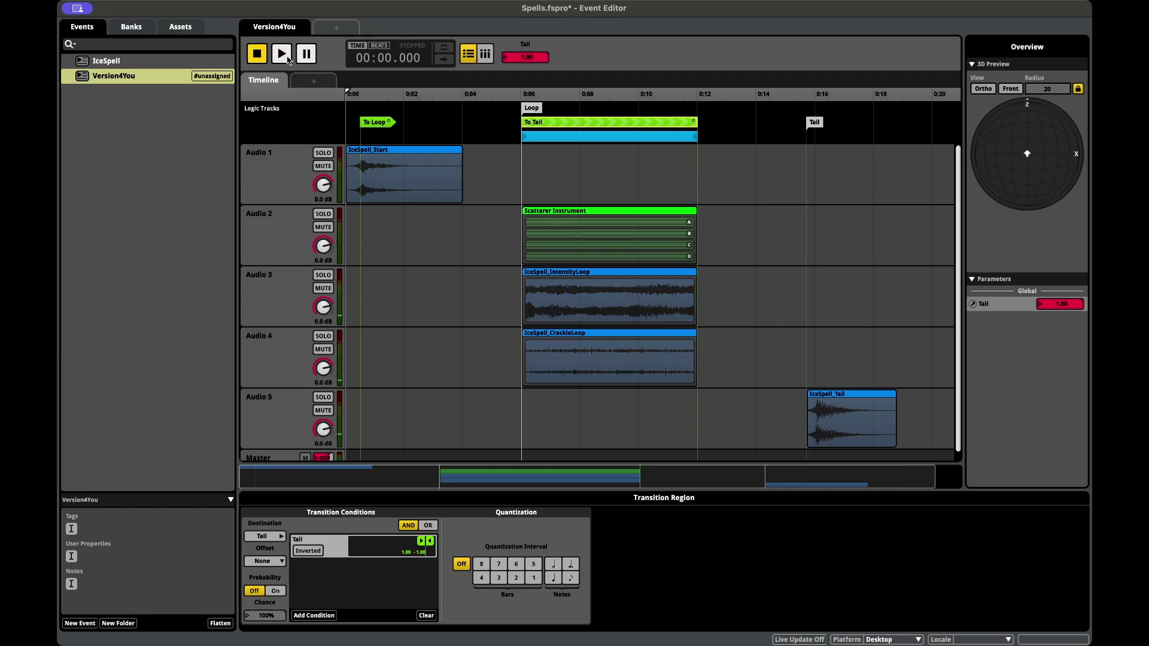
left_click_drag(516, 57, 516, 58)
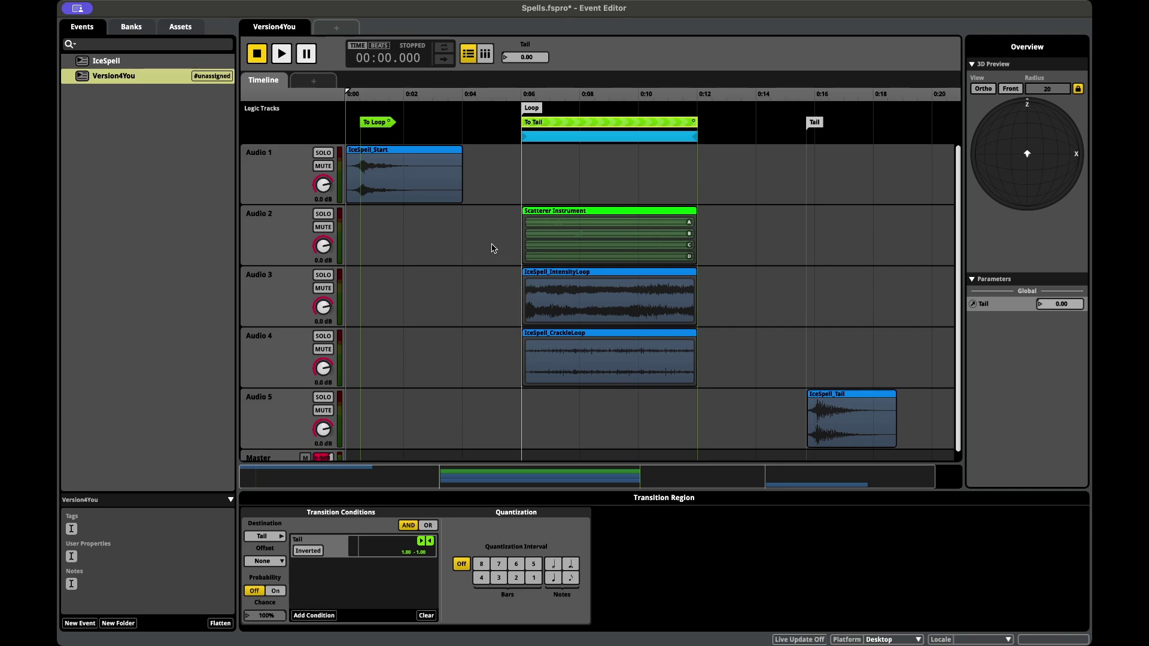
Add an Intensity parameter sheet to the Version4You event and compare it with the timeline
left_click(495, 155)
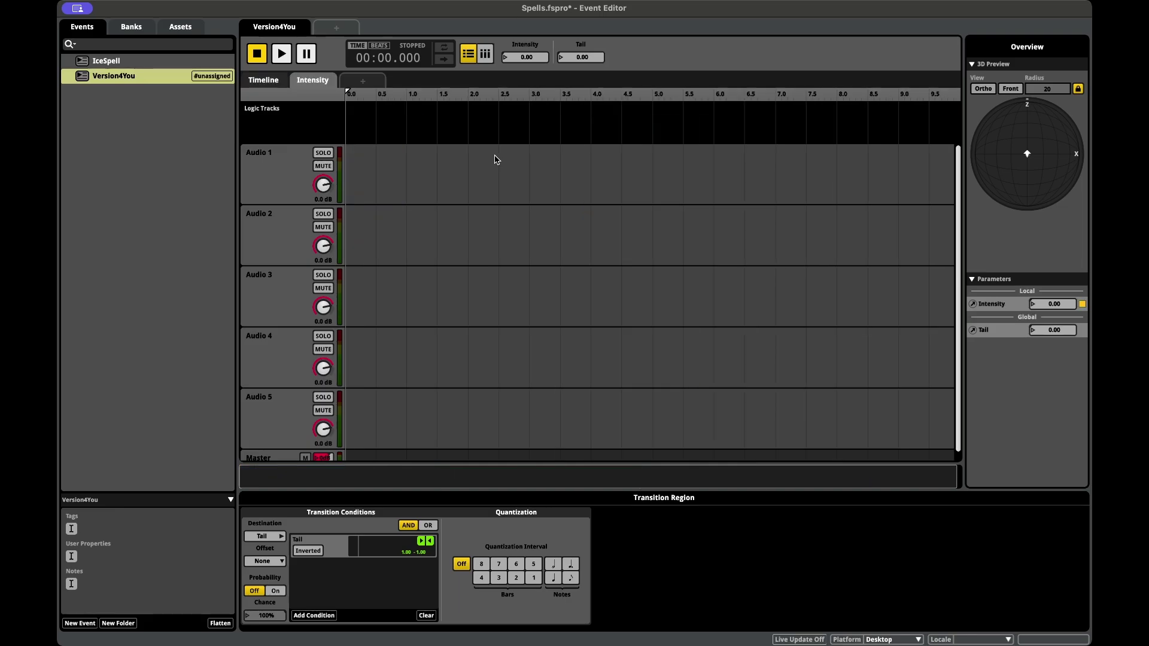
left_click(270, 82)
left_click(303, 84)
left_click(264, 84)
left_click(311, 83)
Test the Intensity control and audition the event from the Intensity sheet, then return to the timeline
left_click_drag(505, 60, 514, 58)
key("space")
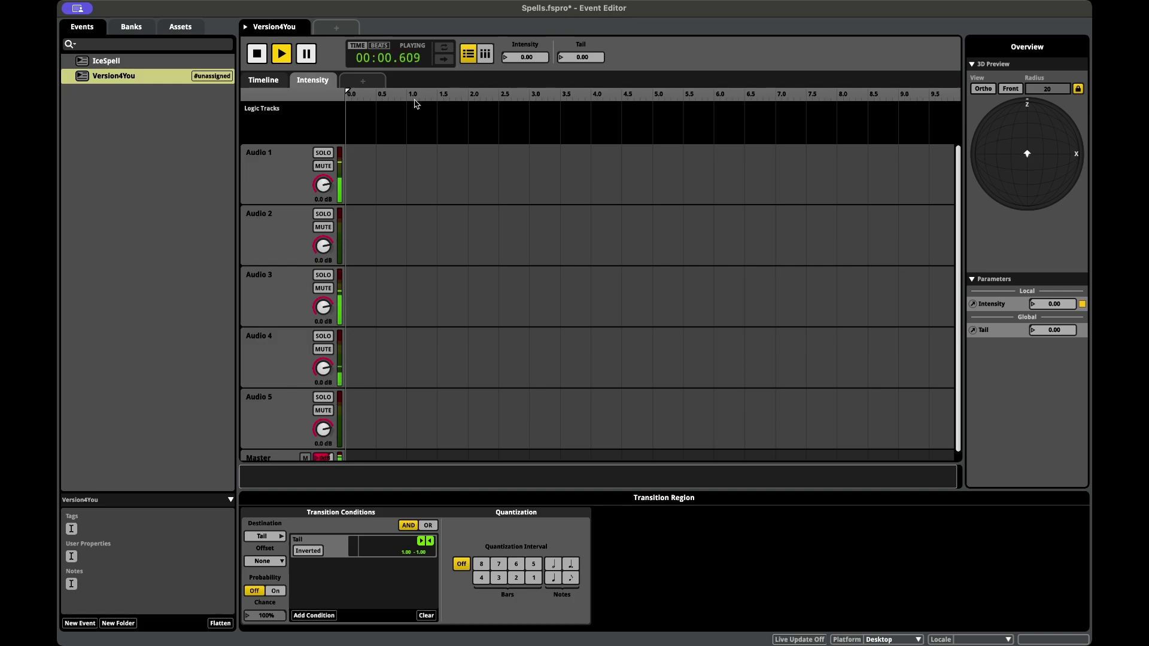
key("space")
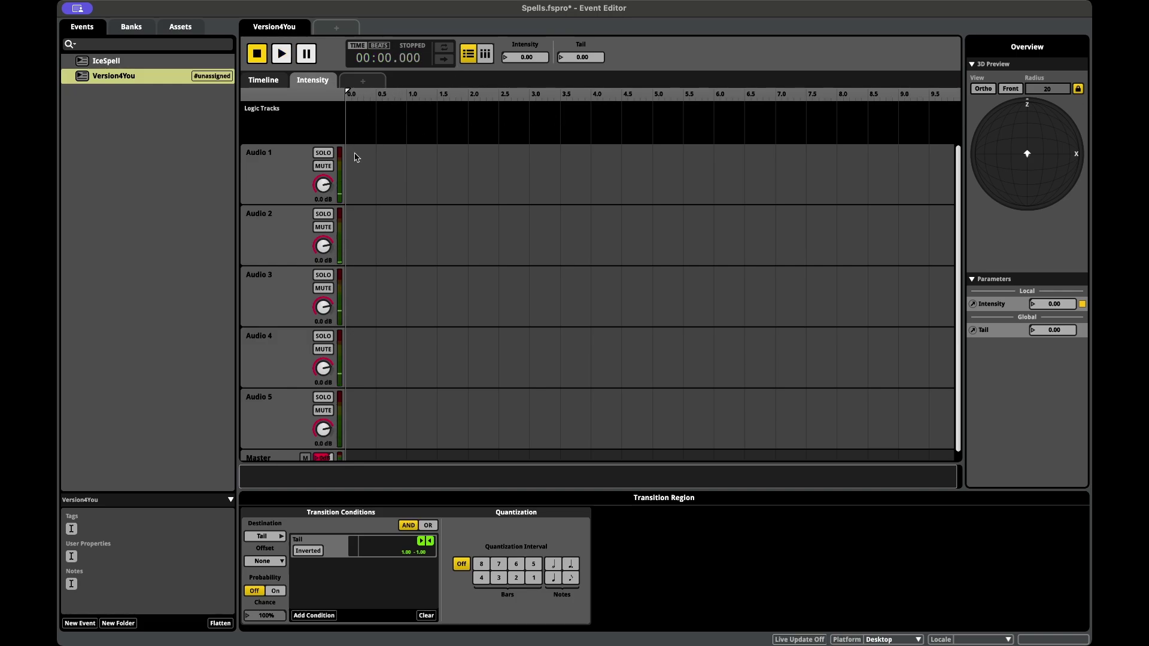
left_click_drag(519, 57, 518, 62)
left_click(268, 84)
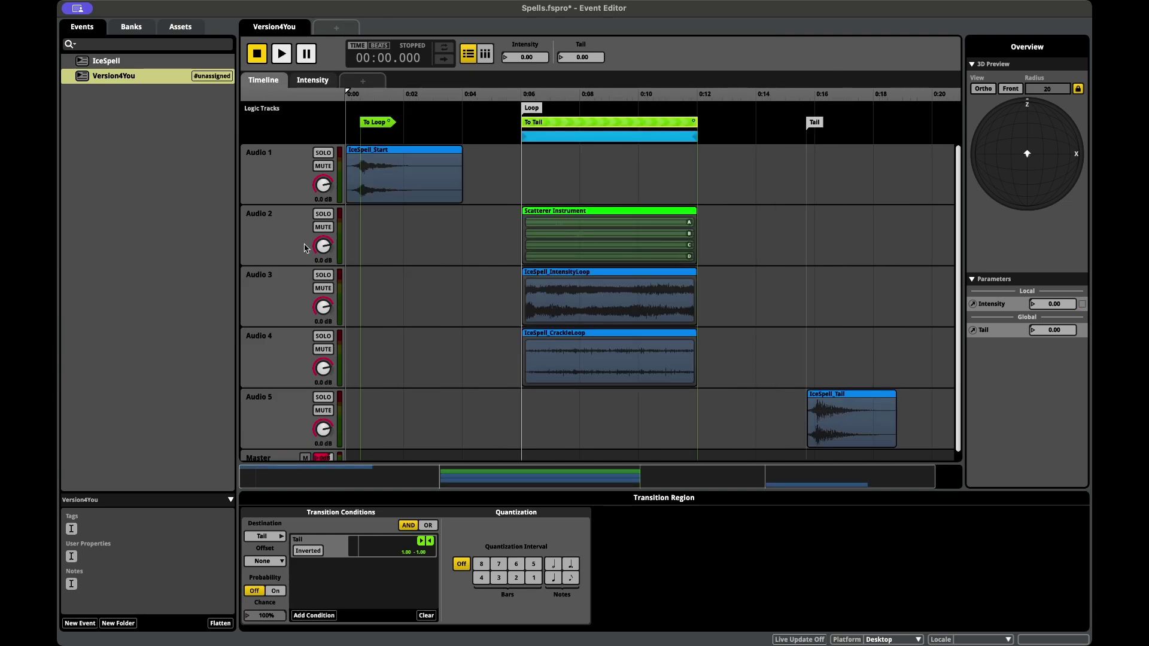
Add pitch automation to the IceSpell_IntensityLoop instrument on Audio 3
left_click(290, 297)
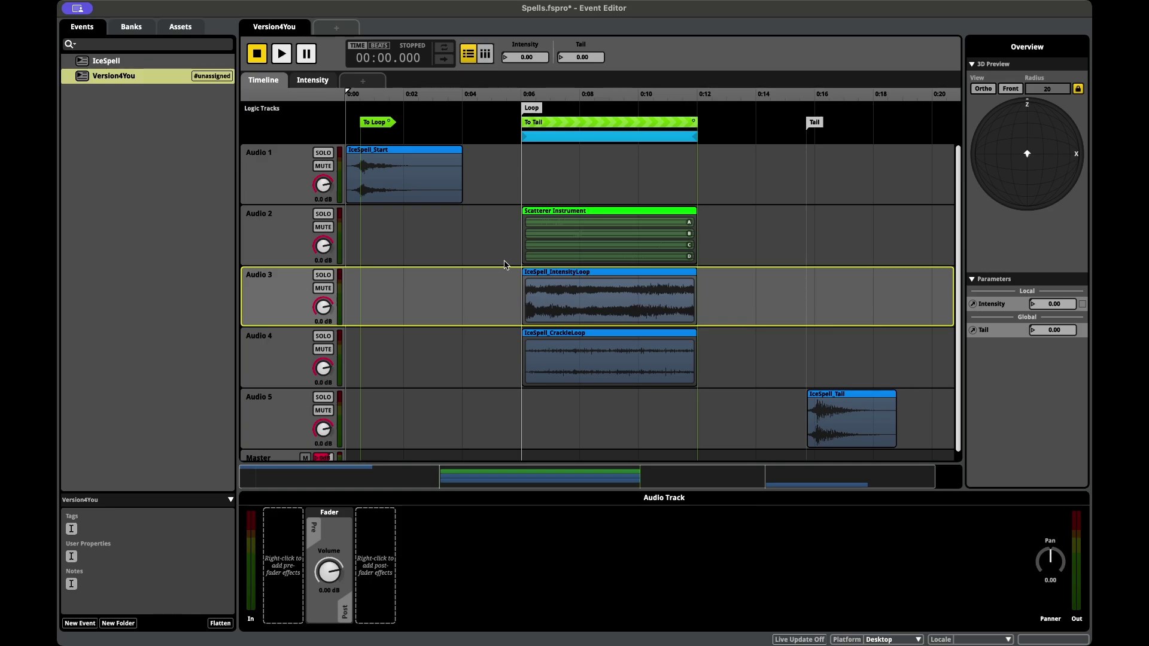
left_click(564, 294)
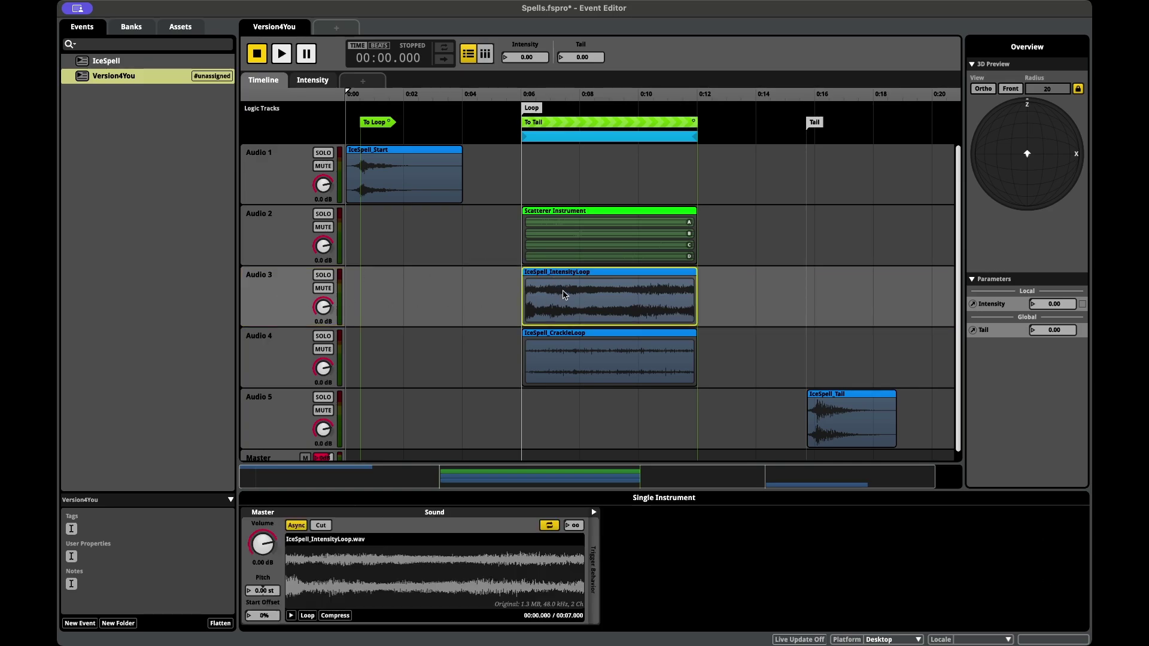
right_click(267, 592)
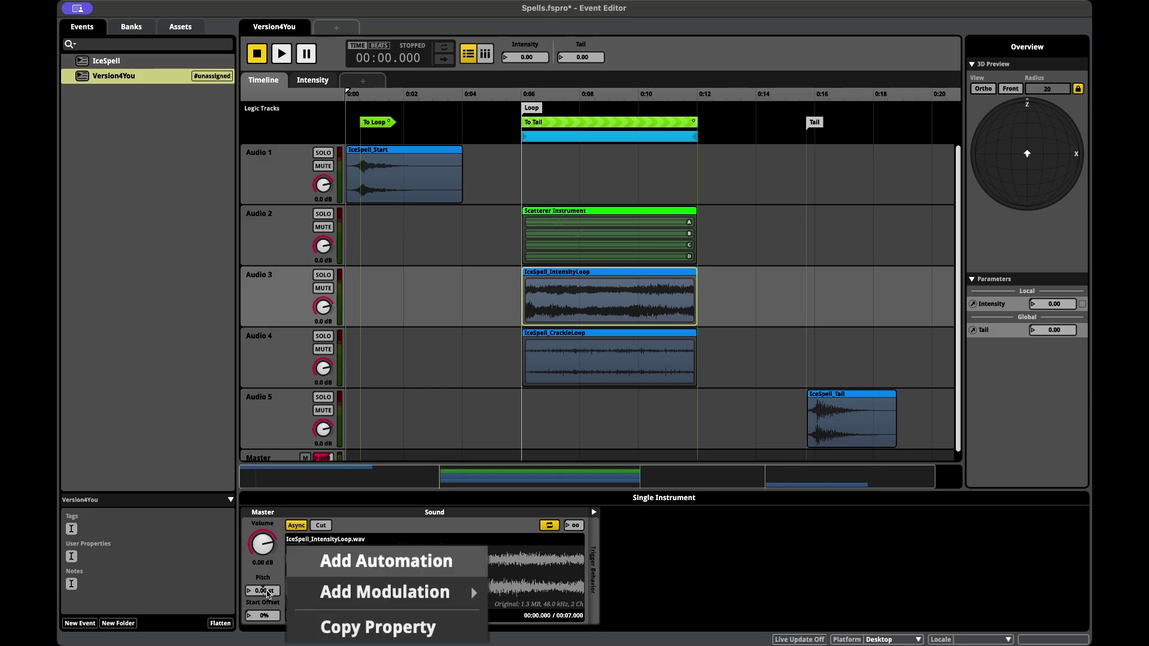
left_click(280, 597)
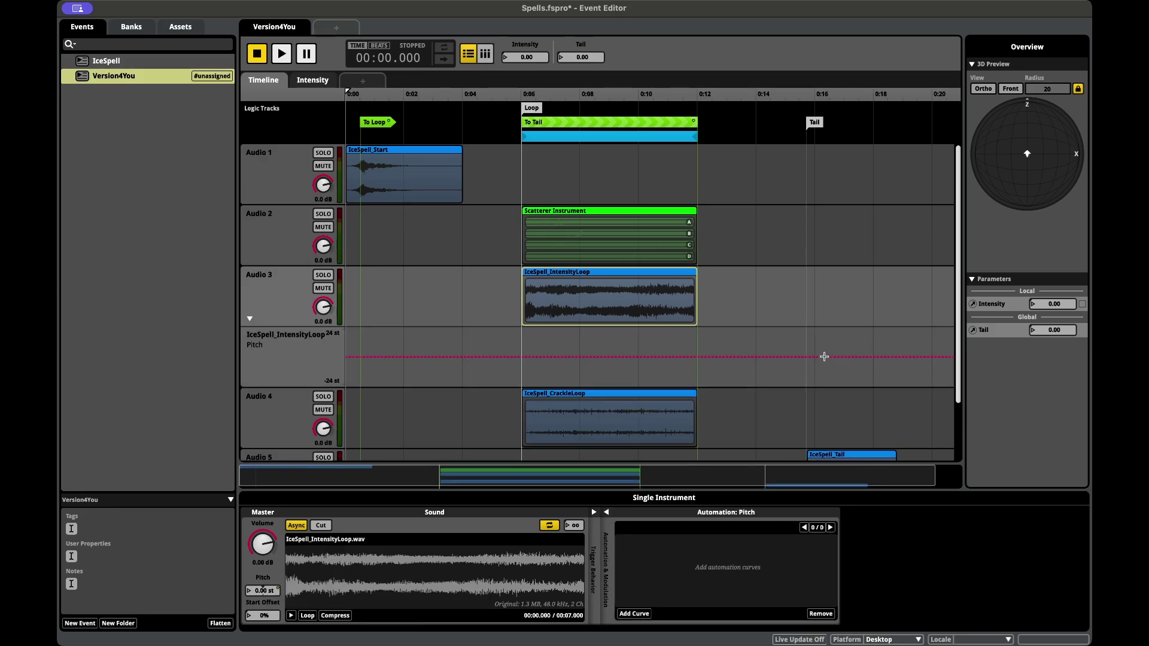
On the Intensity sheet, draw the IceSpell_IntensityLoop pitch curve from 0.00 st at Intensity 0 to 3.50 st at Intensity 10
left_click(316, 80)
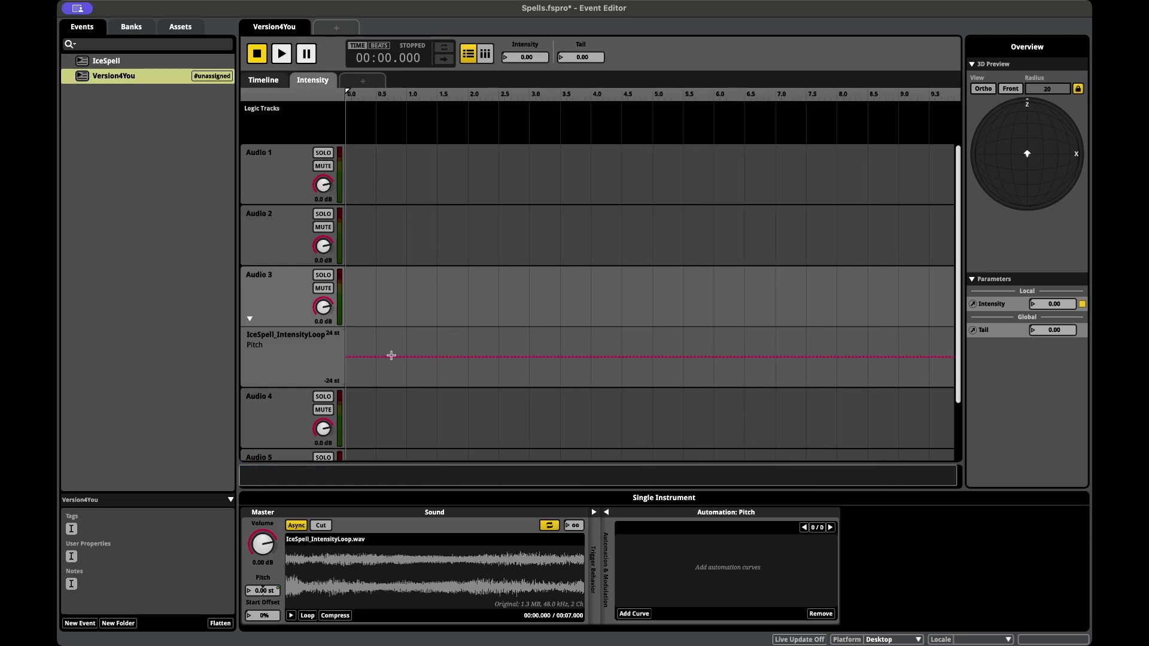
left_click(349, 357)
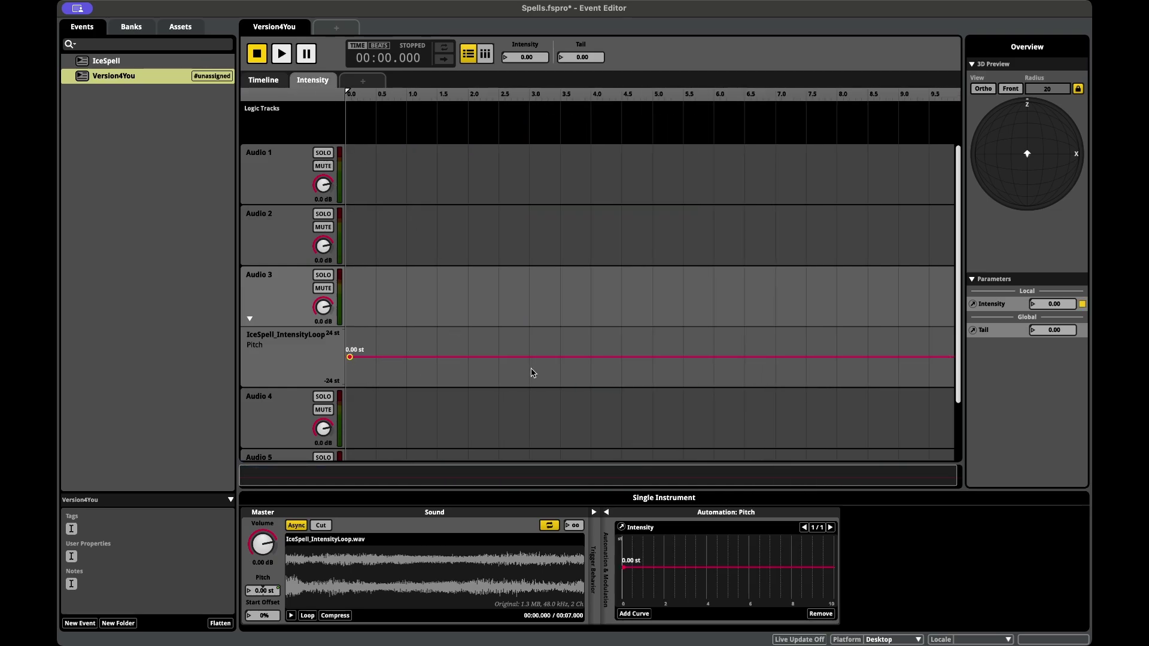
scroll(929, 365, "right", 1)
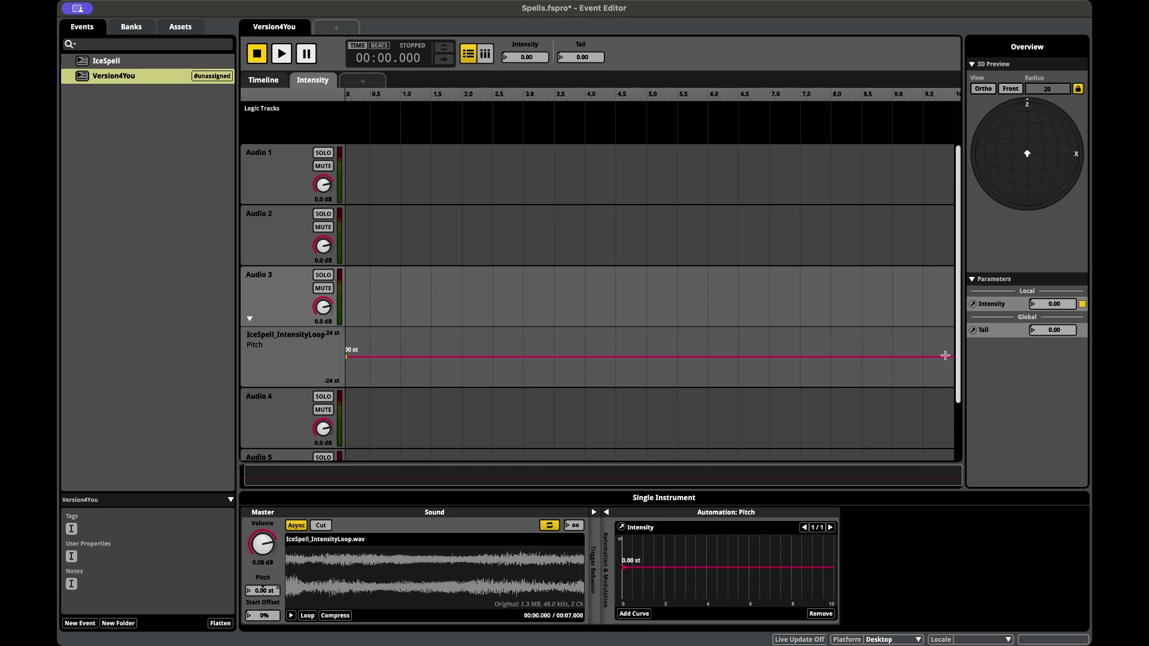
left_click(945, 357)
key("super+z")
left_click_drag(949, 356, 959, 347)
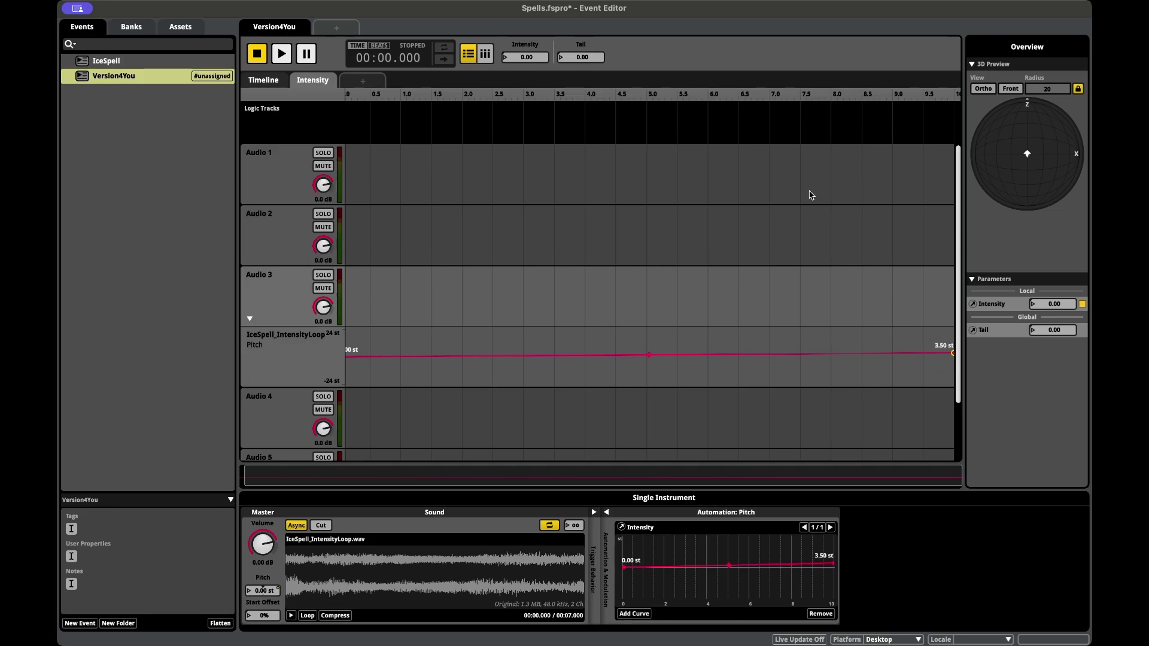
Audition the event from the timeline while sweeping Intensity to hear the automated pitch, leaving Intensity at 0.00
left_click(264, 80)
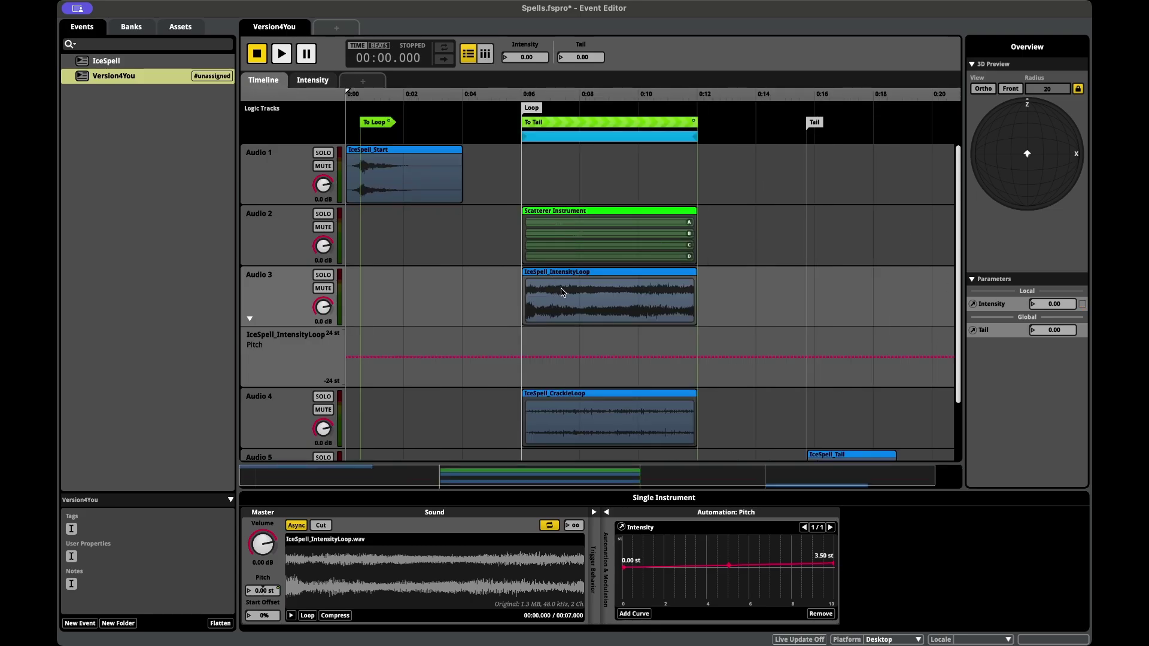
left_click(529, 45)
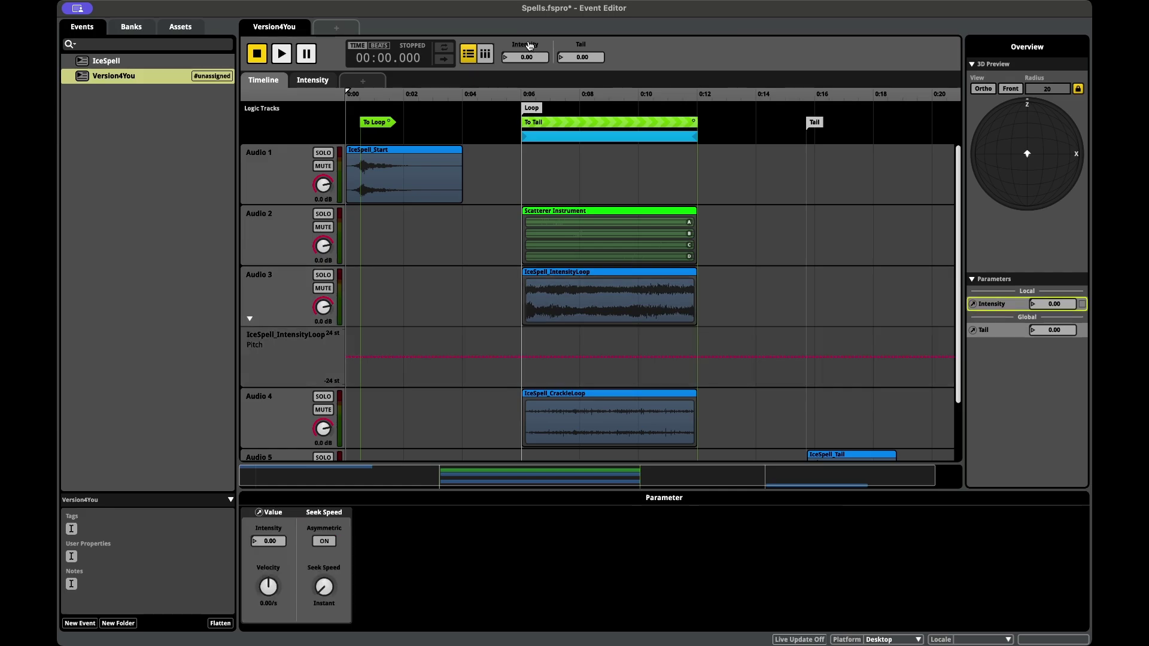
left_click(282, 54)
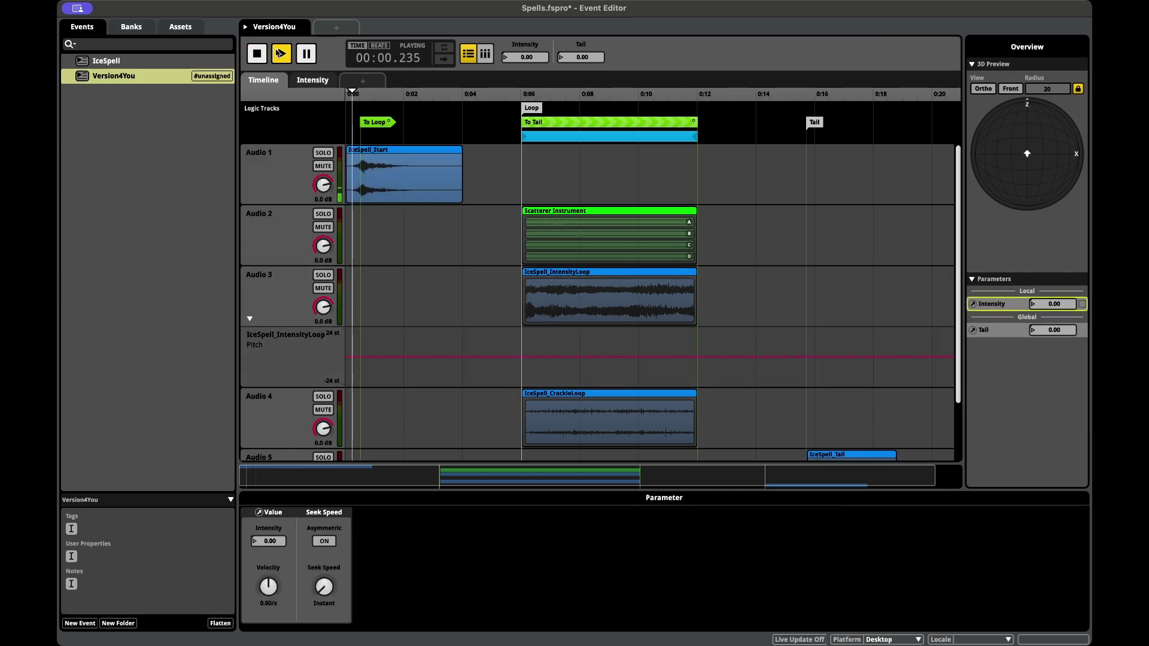
left_click_drag(518, 60, 518, 58)
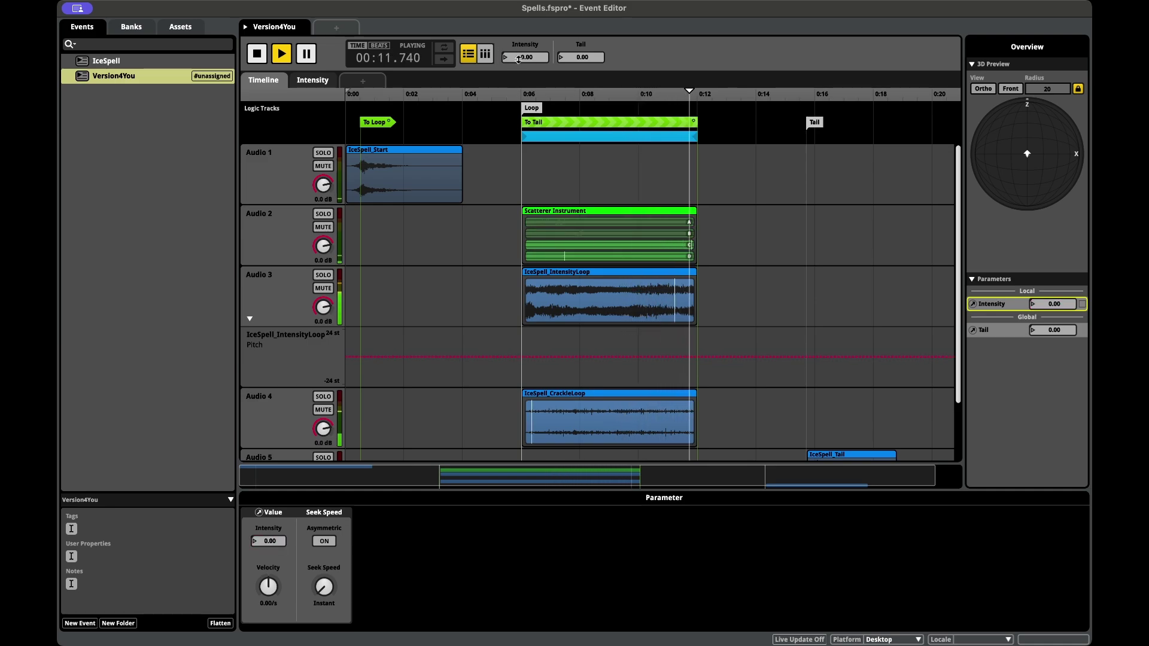
key("space")
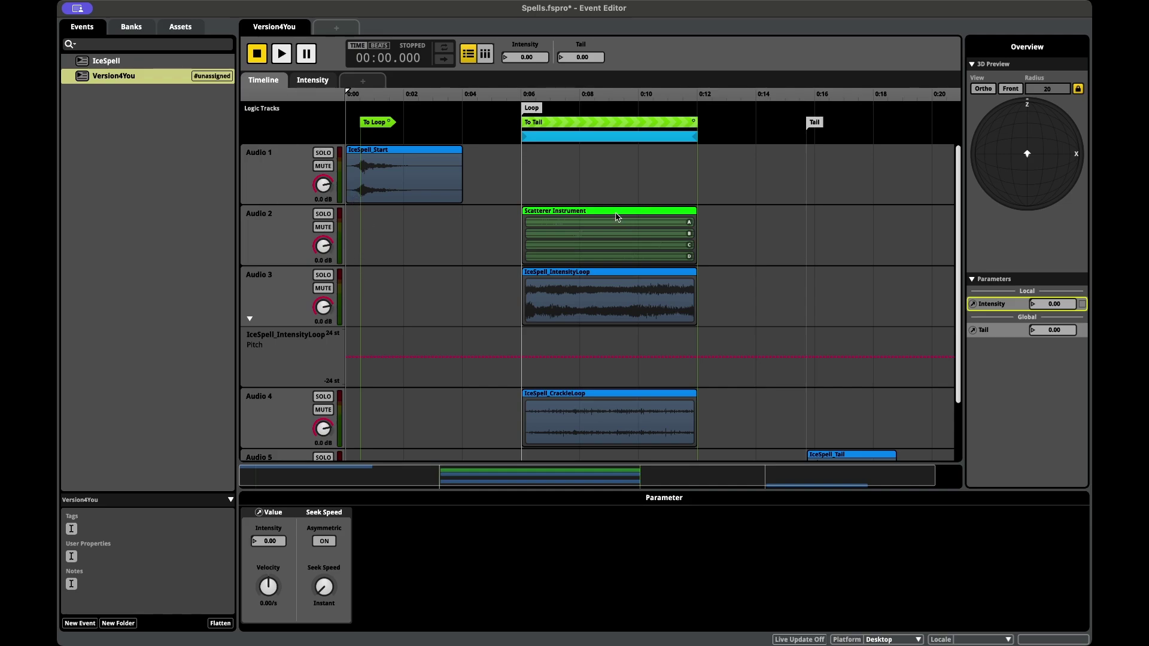
Solo Audio 2 and raise its volume to 10 dB while auditioning the scatterer layer
left_click(284, 248)
left_click(323, 214)
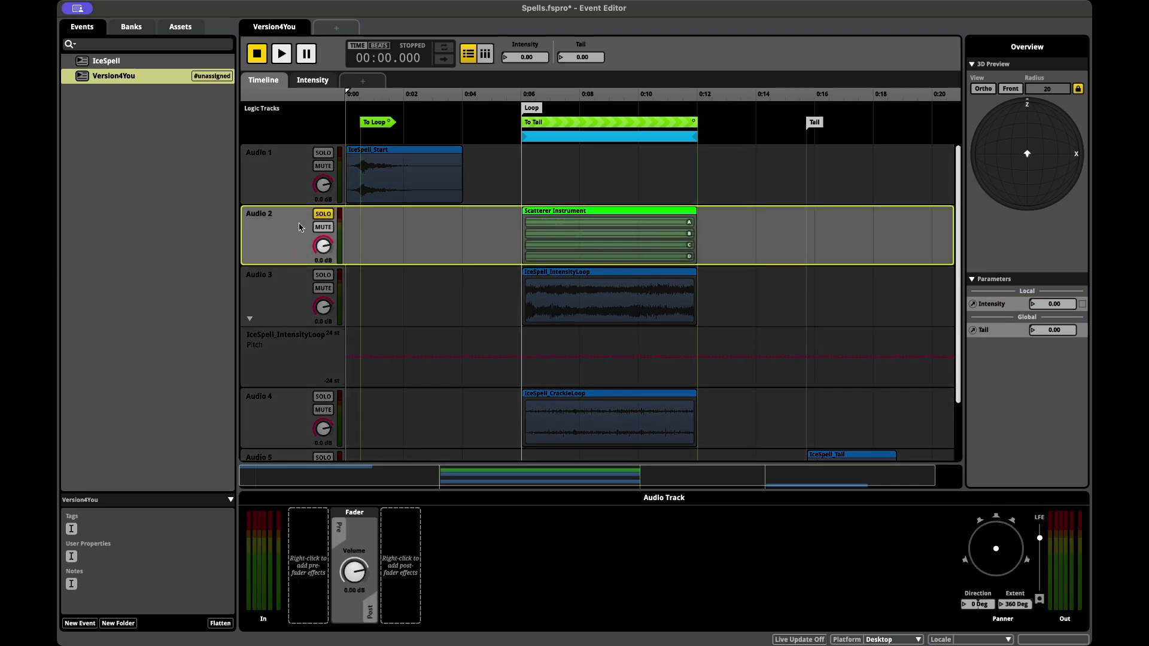
key("space")
left_click_drag(323, 246, 323, 215)
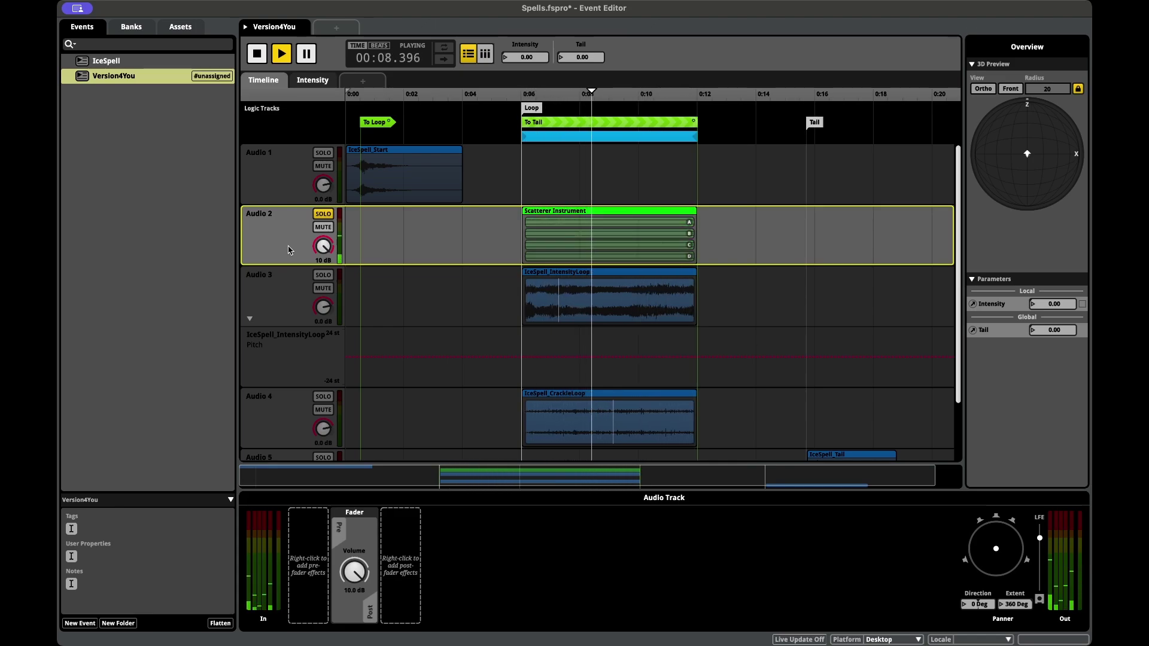
key("space")
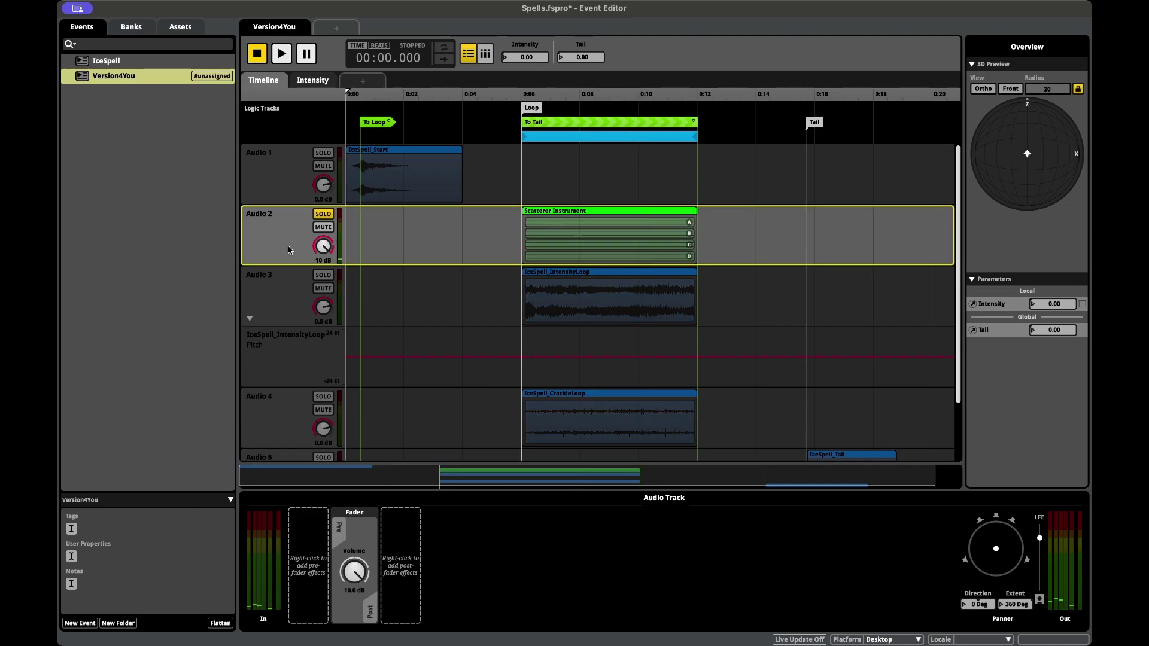
Add Spawn Rate automation to the Scatterer Instrument on Audio 2
left_click(546, 216)
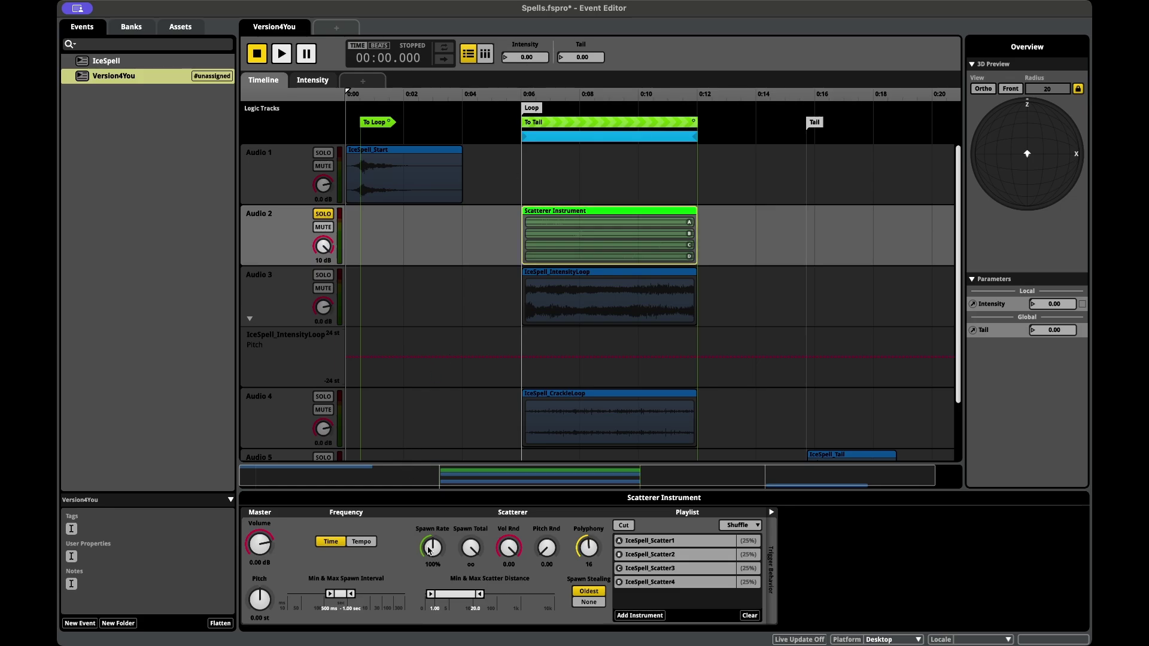
right_click(431, 549)
left_click(472, 559)
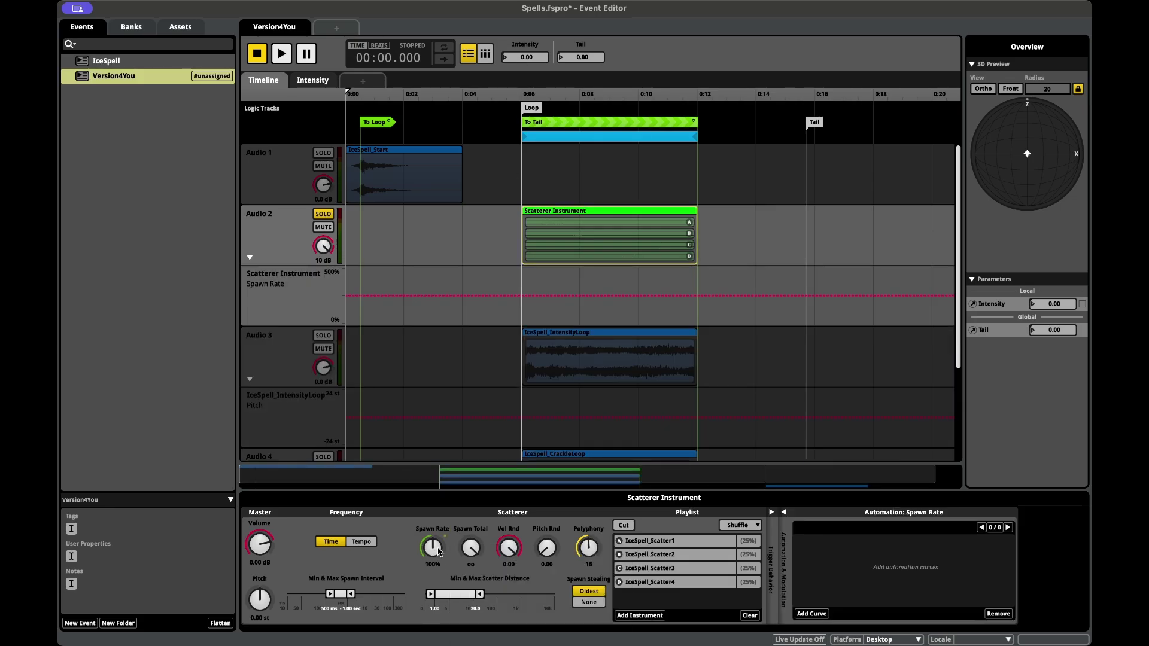
Audition the Scatterer Instrument with Spawn Rate at 500%, and return the rate to 100%
left_click_drag(430, 548, 431, 552)
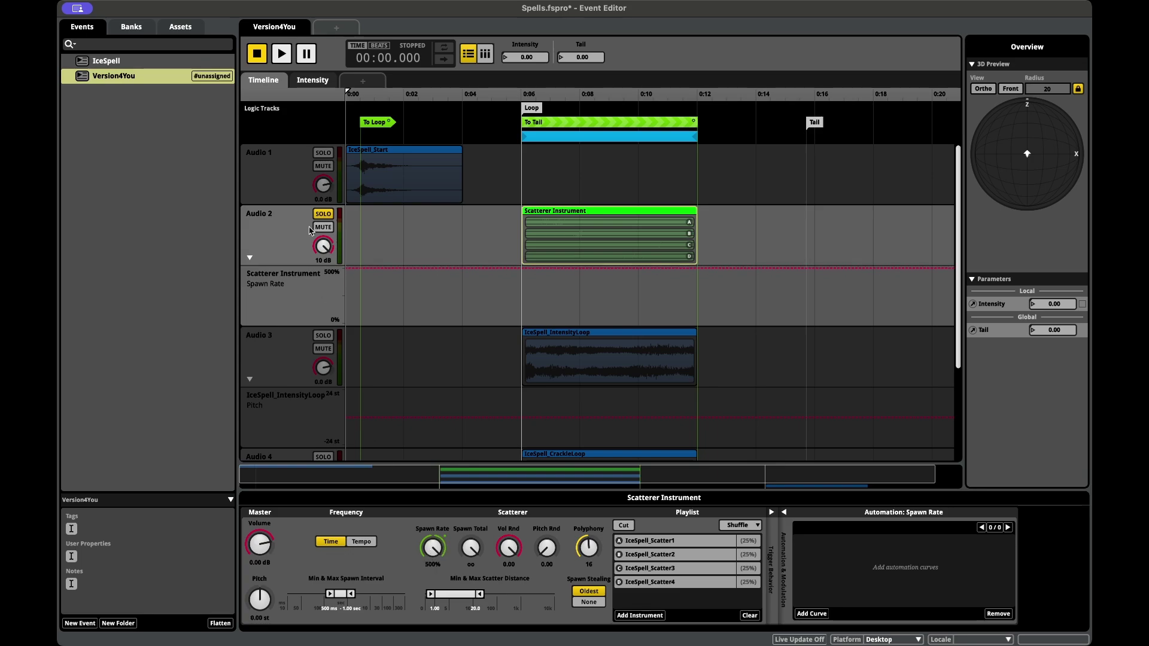
left_click(281, 55)
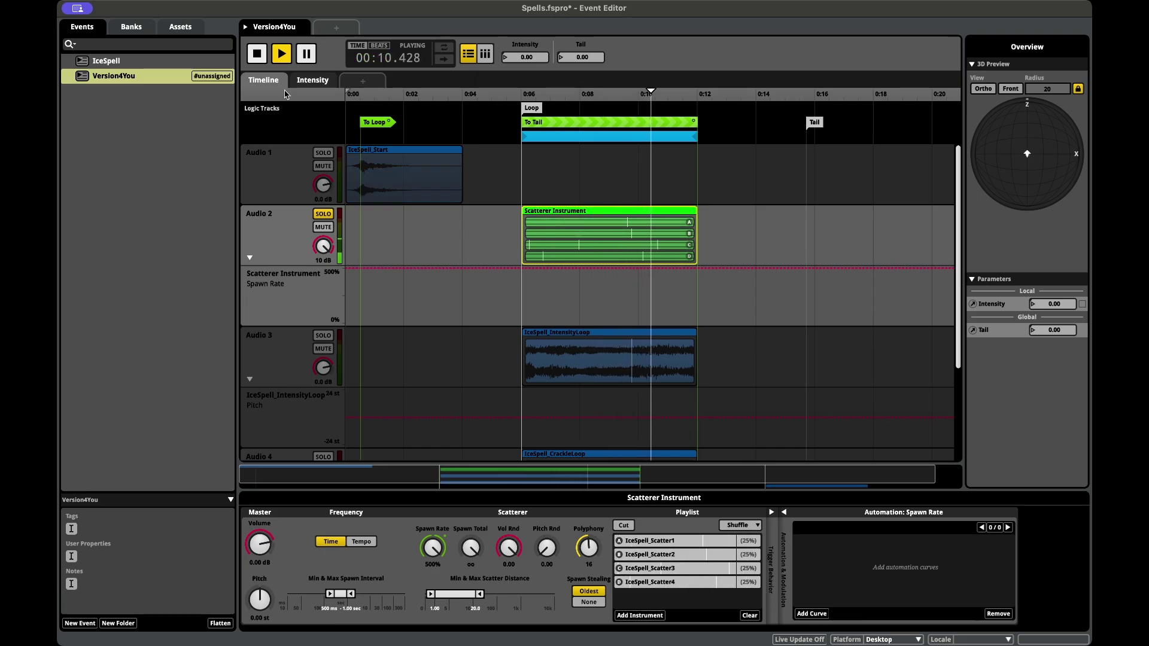
key("space")
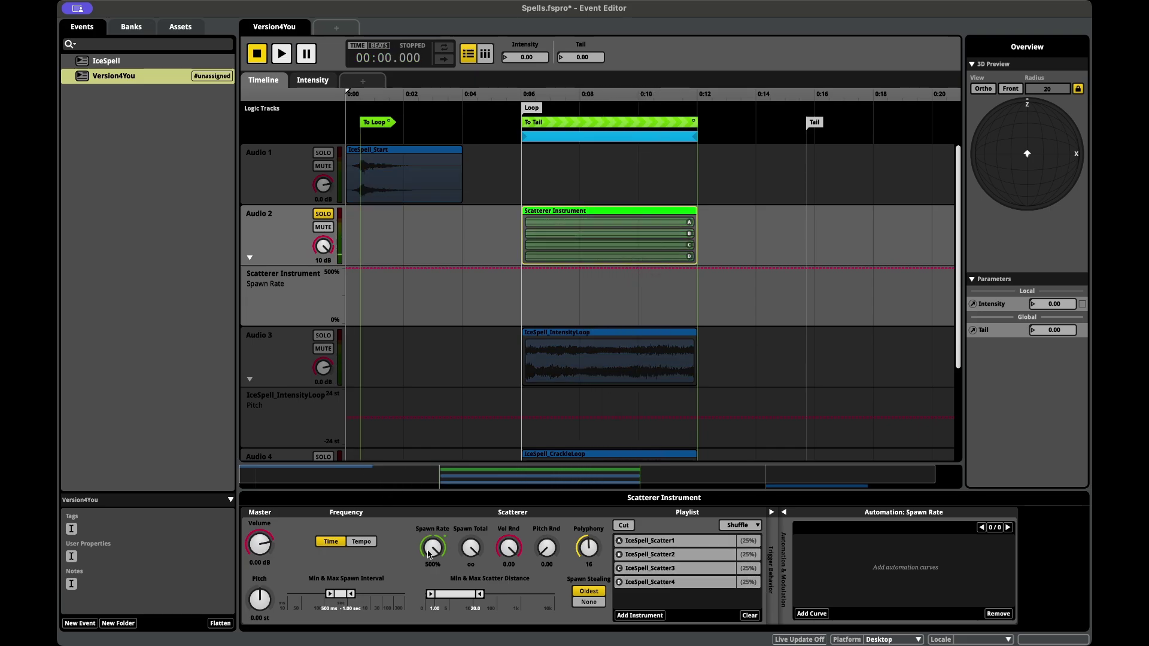
left_click_drag(428, 551, 427, 600)
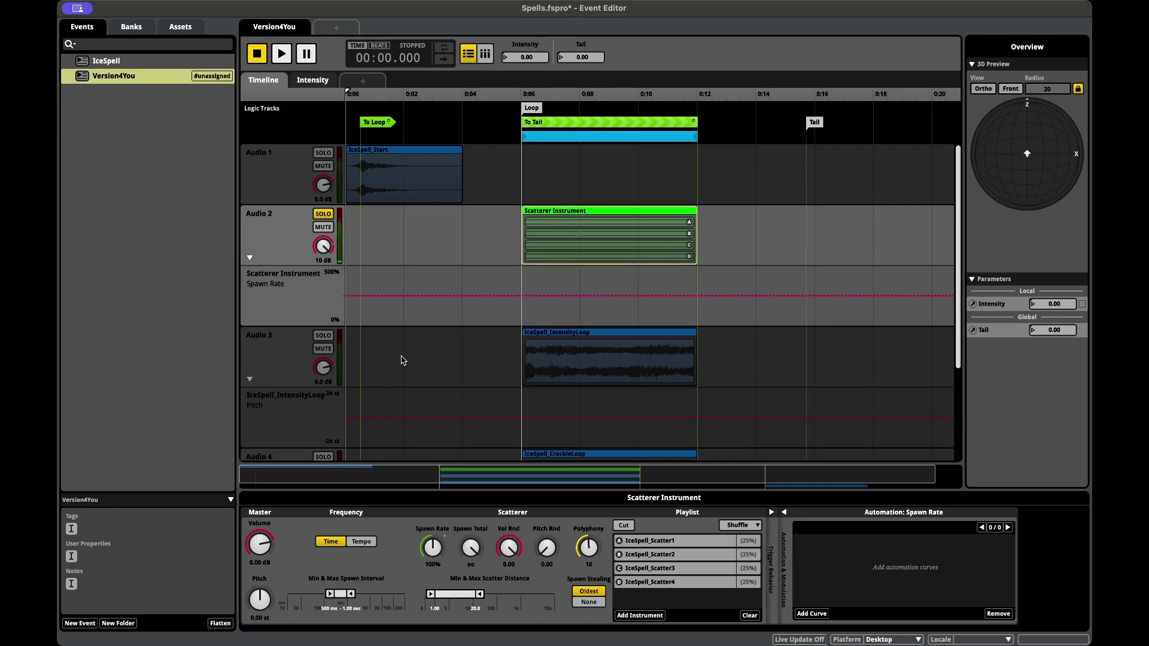
On the Intensity sheet, draw the scatterer's Spawn Rate curve from 100% at Intensity 0 to 280% at Intensity 10
left_click(322, 82)
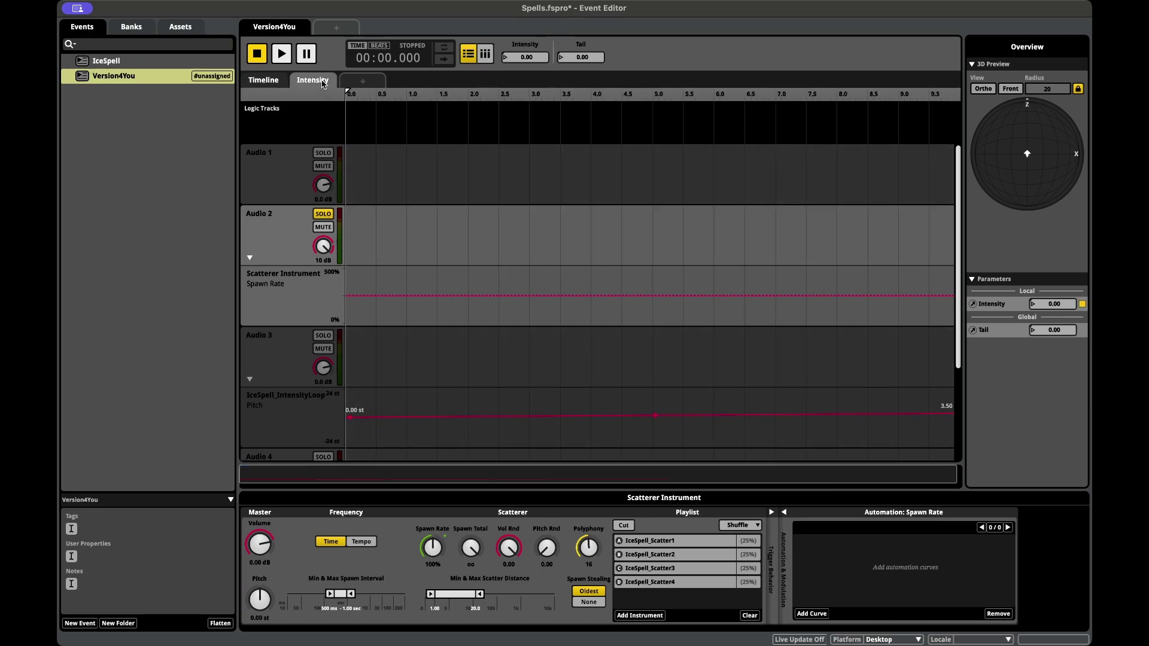
left_click(352, 295)
left_click(935, 295)
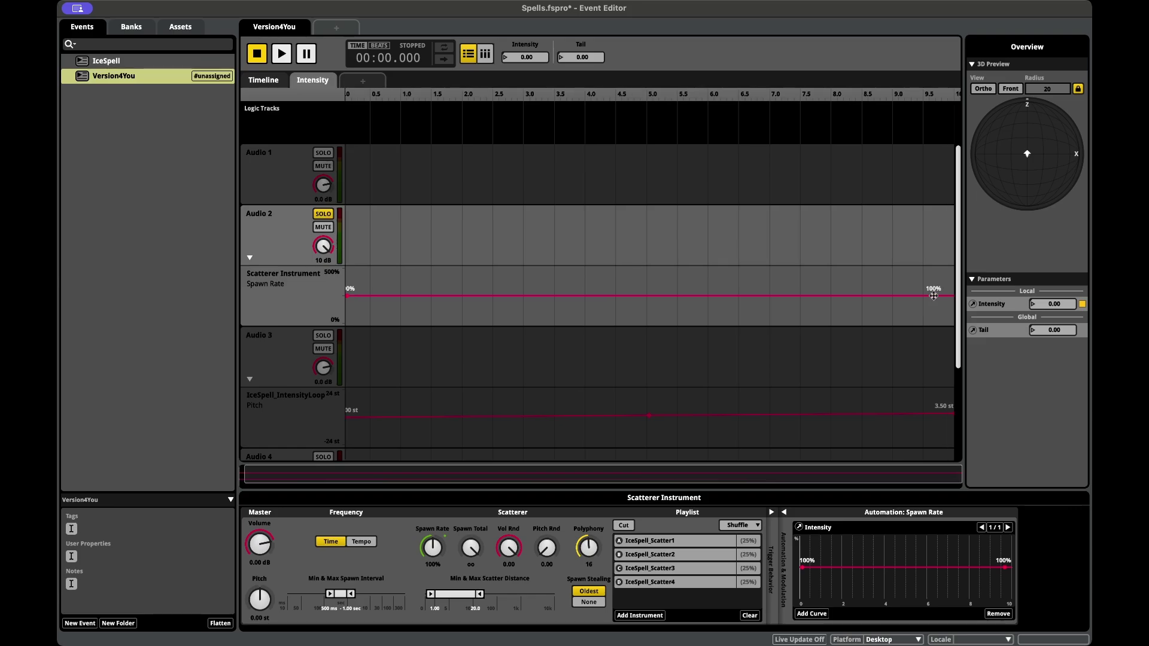
mouse_move(935, 296)
left_mouse_down()
mouse_move(970, 293)
mouse_move(972, 282)
mouse_move(955, 287)
left_mouse_up()
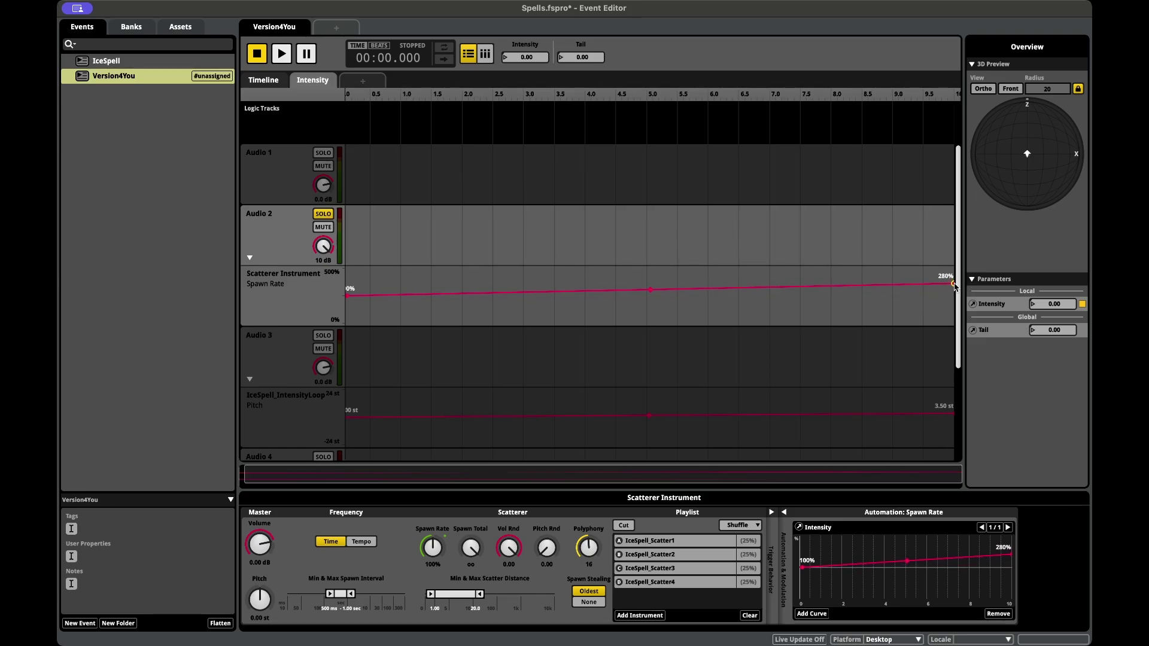
Audition the soloed scatterer from the timeline while raising Intensity to 10.0
left_click(279, 83)
left_click(281, 54)
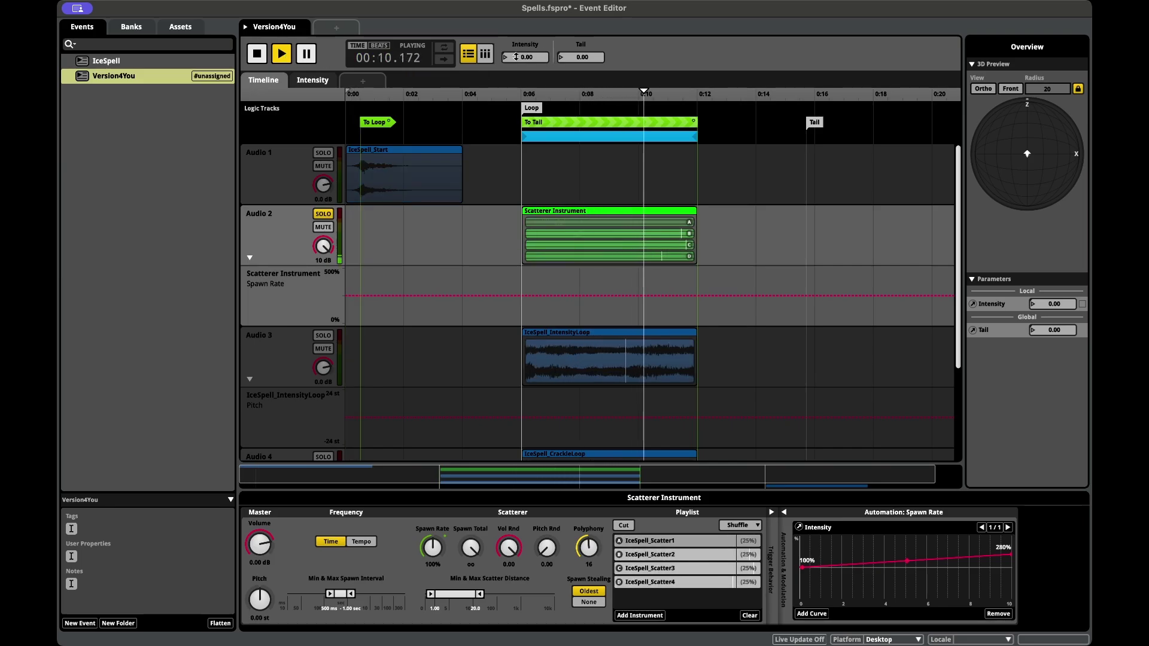
left_click_drag(516, 57, 519, 61)
key("space")
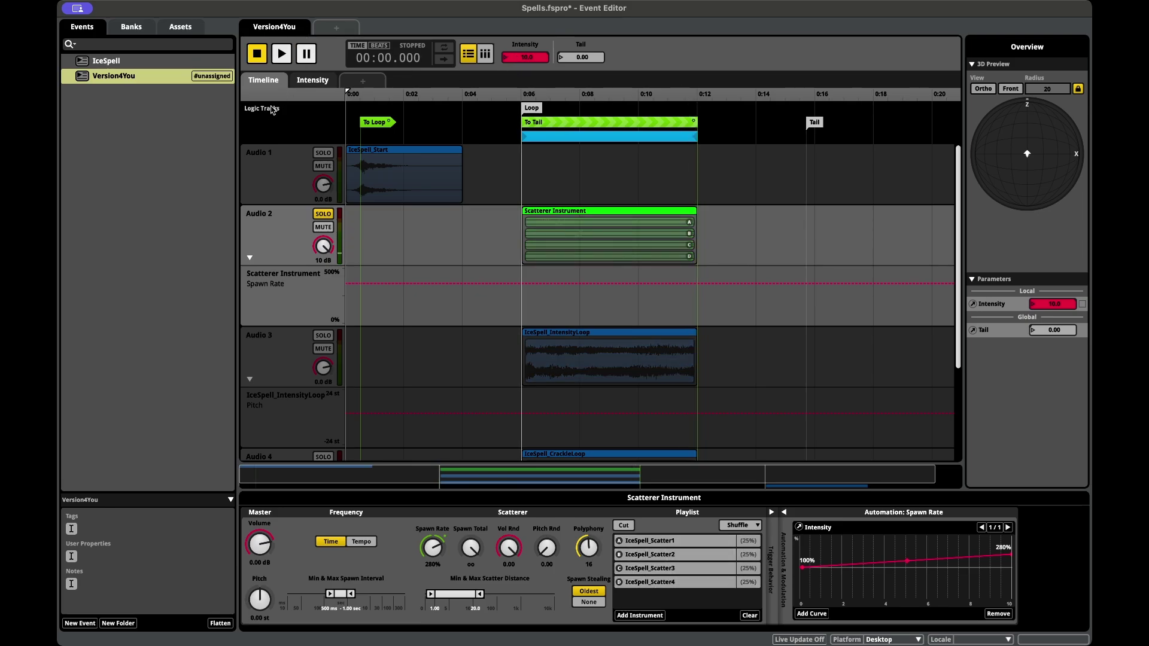
Unsolo Audio 2, audition the full event while raising Intensity to 10.0 and Tail to 1.00, and reset both parameters to 0
left_click(320, 215)
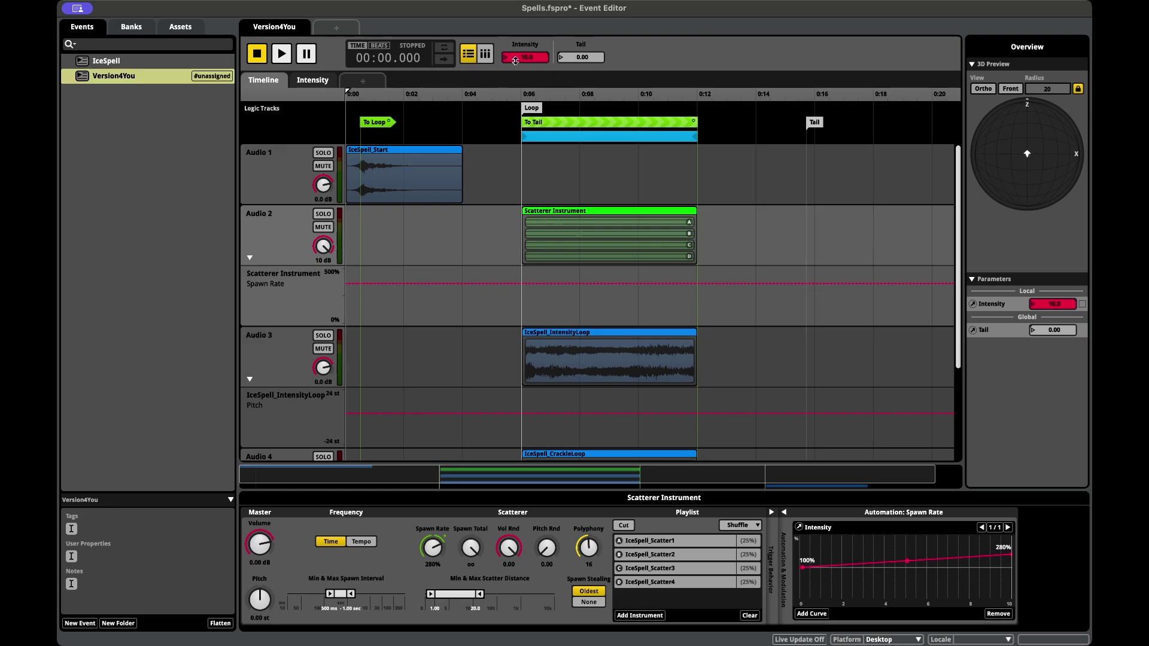
left_click_drag(515, 60, 504, 61)
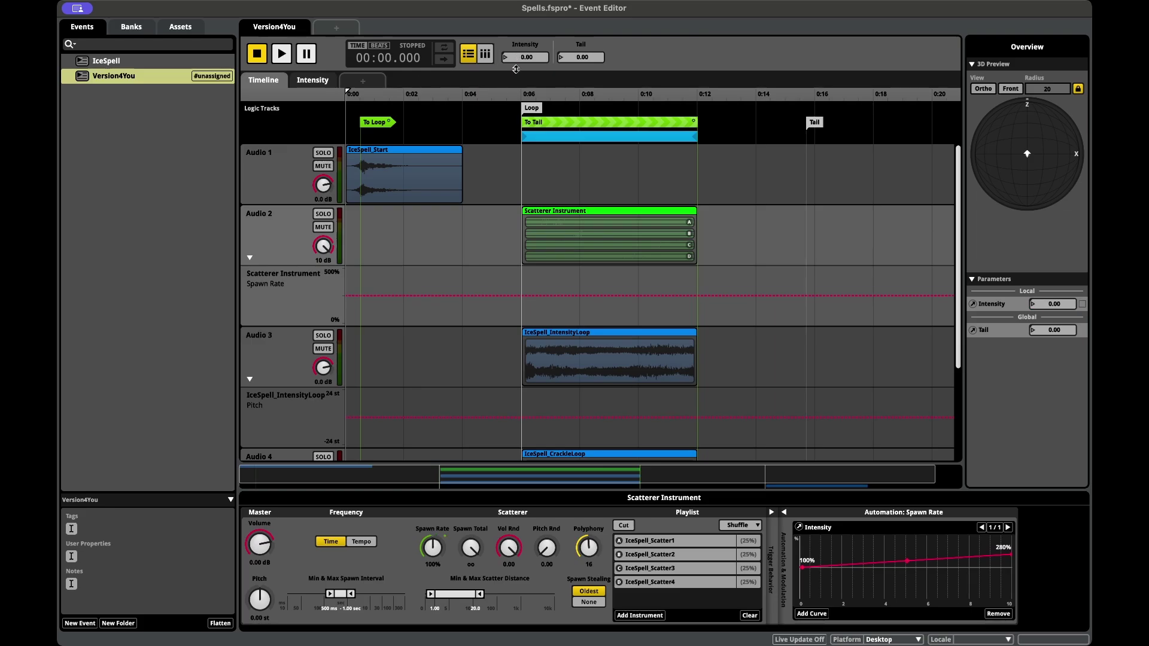
left_click(279, 53)
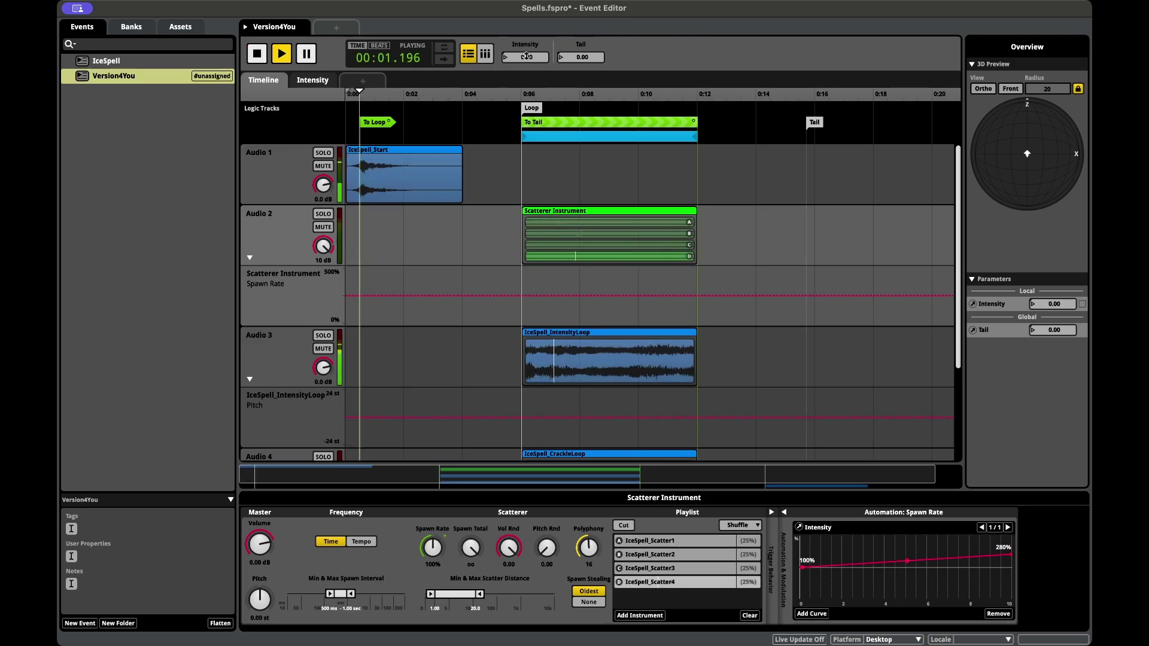
left_click_drag(526, 57, 572, 58)
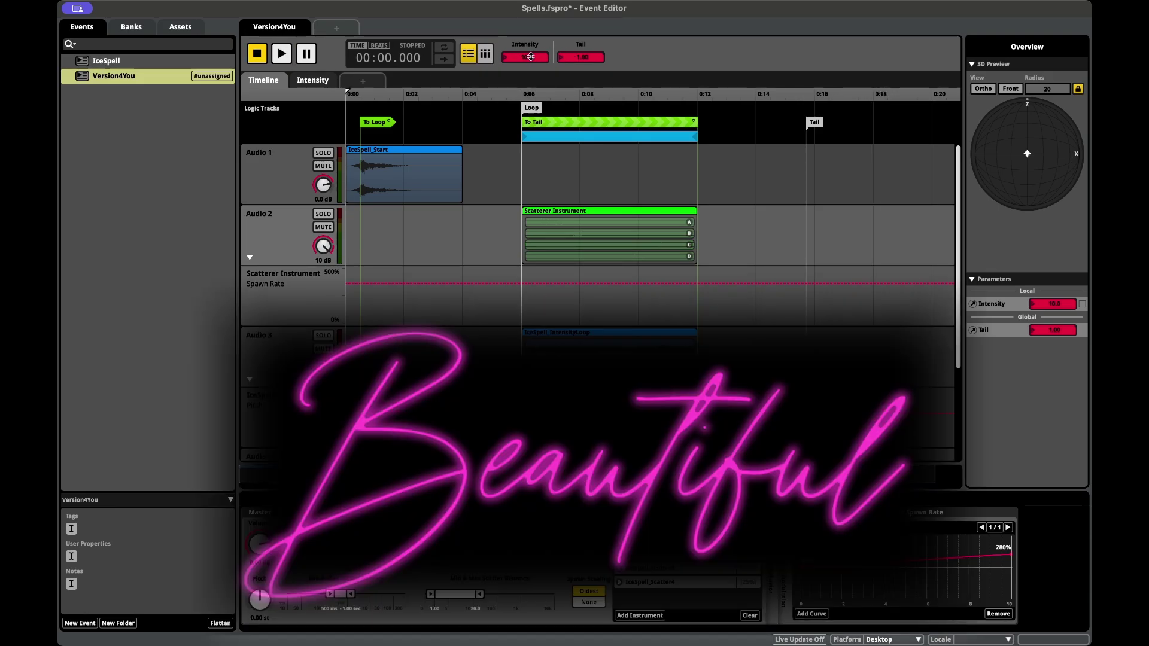
left_click_drag(532, 60, 569, 66)
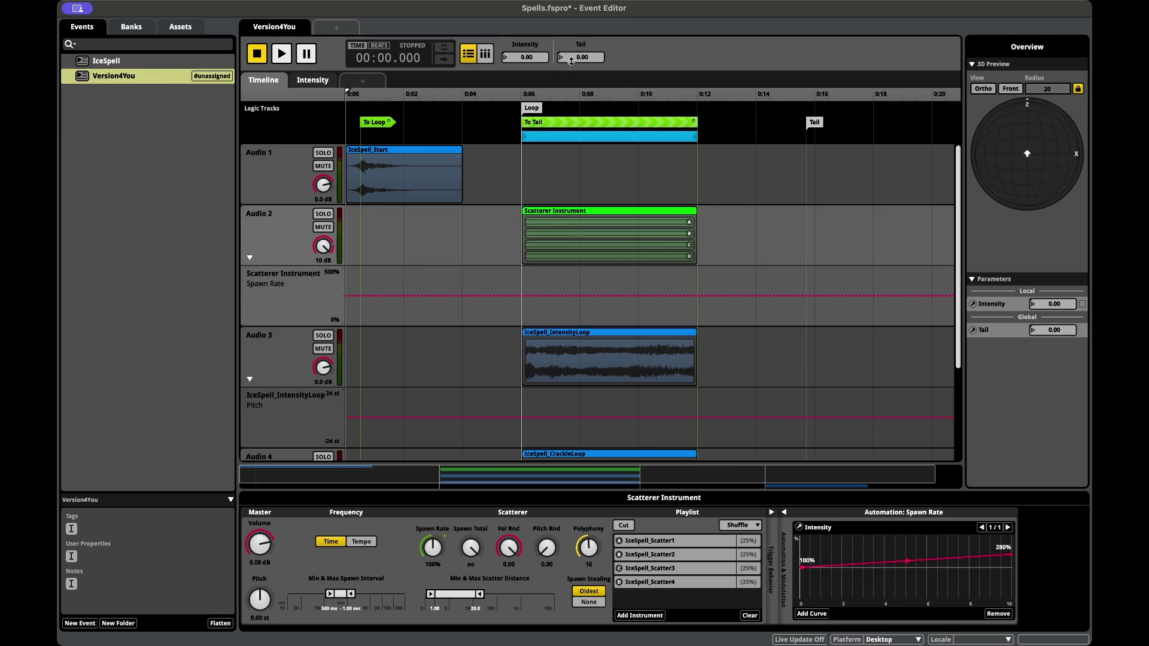
Collapse the automation lanes under the Audio 2 and Audio 3 tracks
left_click(250, 261)
left_click(250, 259)
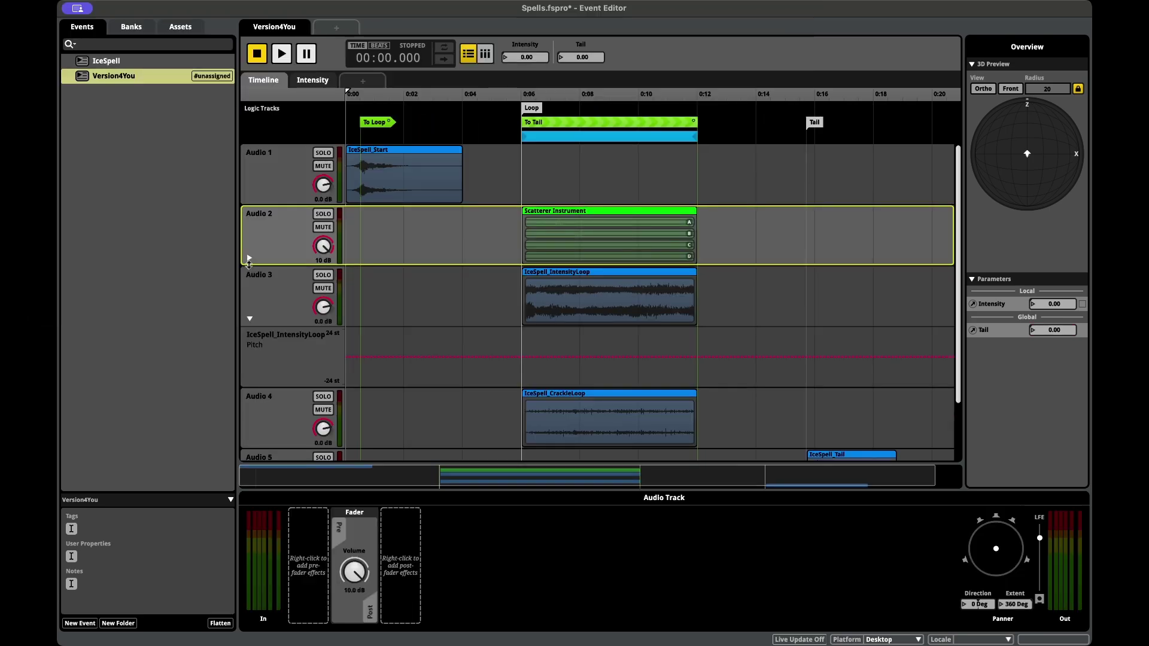
left_click(248, 332)
left_click(250, 321)
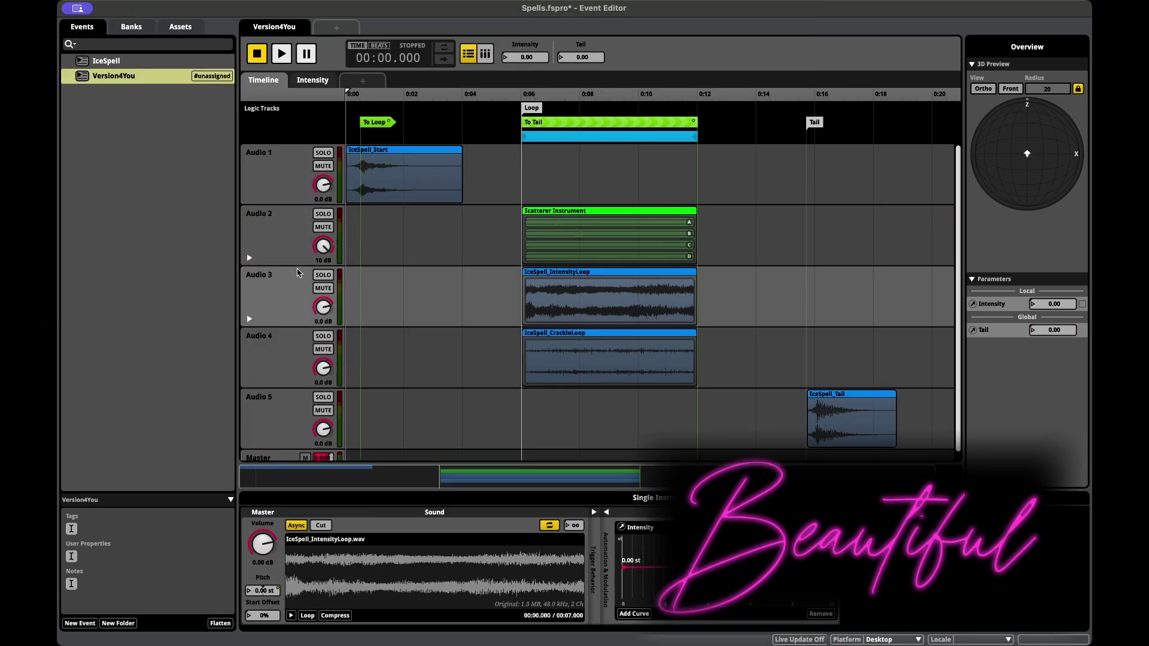
left_click(297, 251)
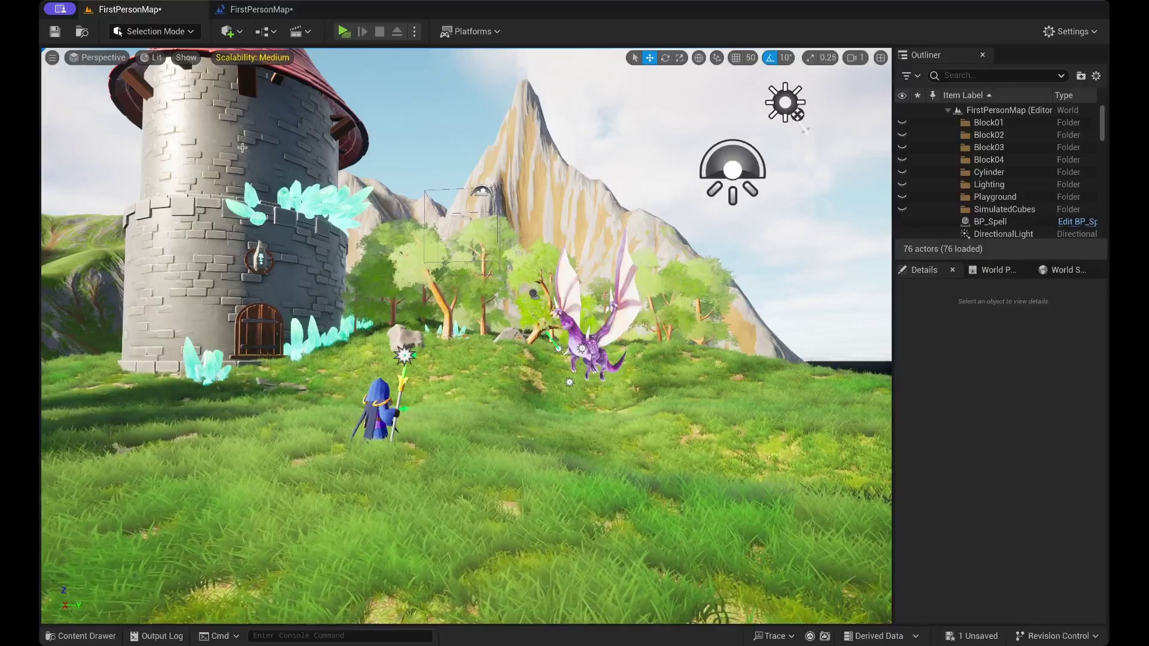
Switch to the Unreal Editor and examine the FirstPersonMap Level Blueprint nodes that play the event when R is pressed
left_click(247, 16)
scroll(357, 298, "up", 7)
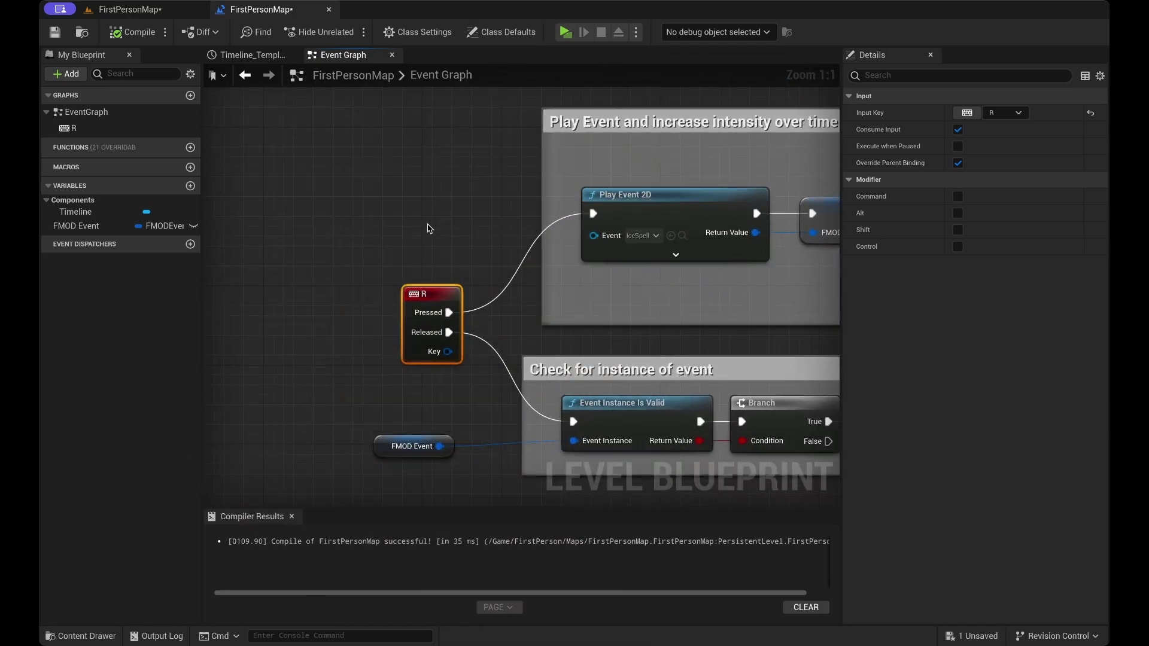
right_click_drag(427, 228, 427, 224)
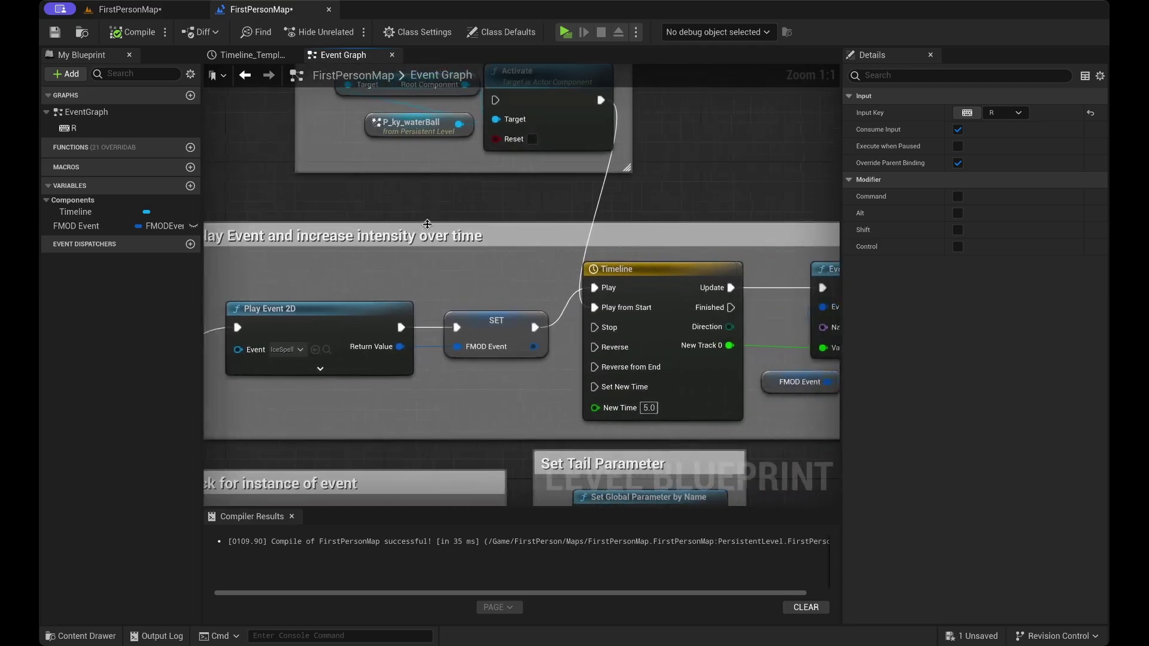
scroll(427, 224, "down", 3)
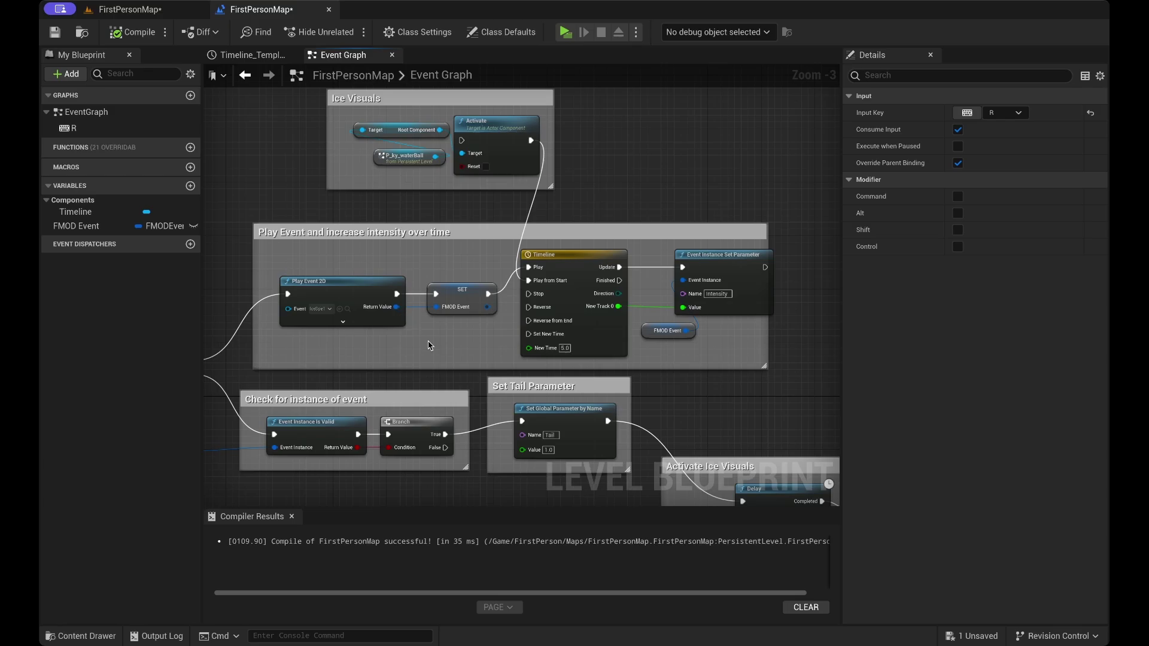
Promote the Play Event 2D node's Return Value to a new variable with its own SET node
left_click_drag(397, 307, 441, 389)
left_click(446, 405)
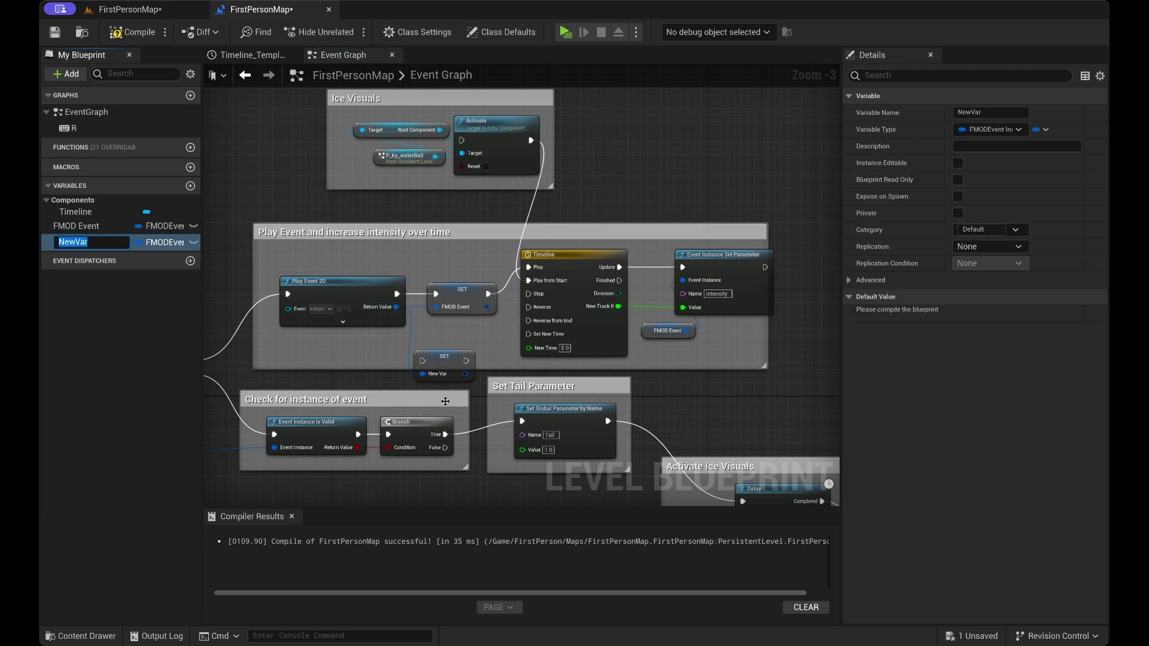
left_click_drag(477, 338, 457, 358)
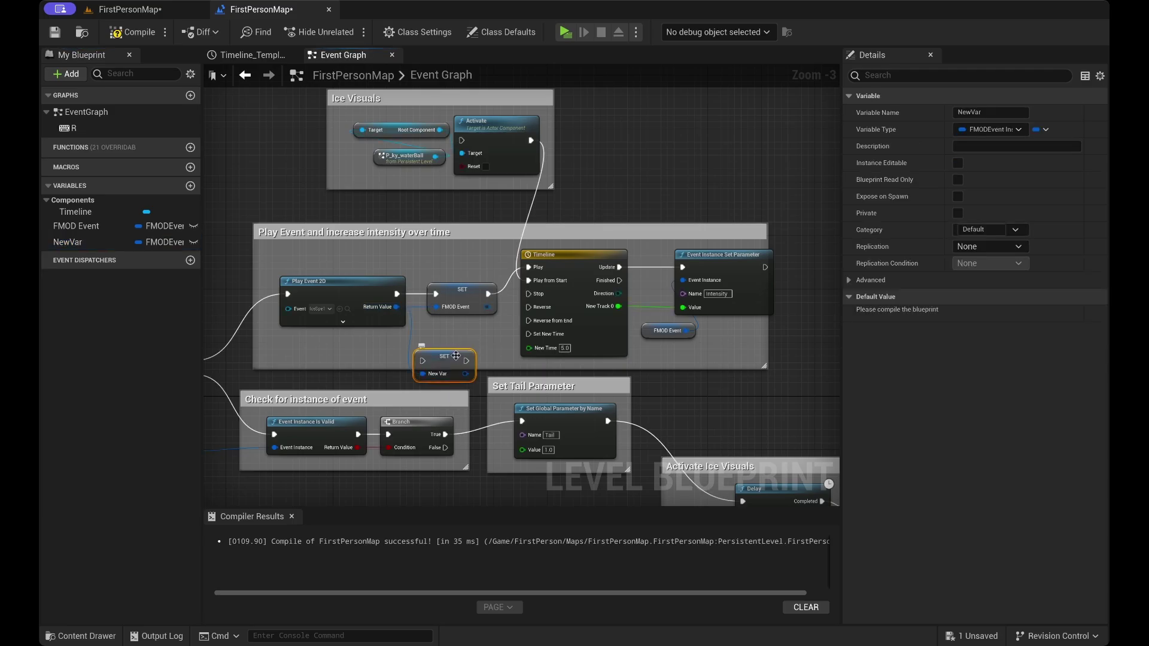
Try to rename the newly promoted variable to hooray!!!!
left_click(962, 112)
double_click(962, 112)
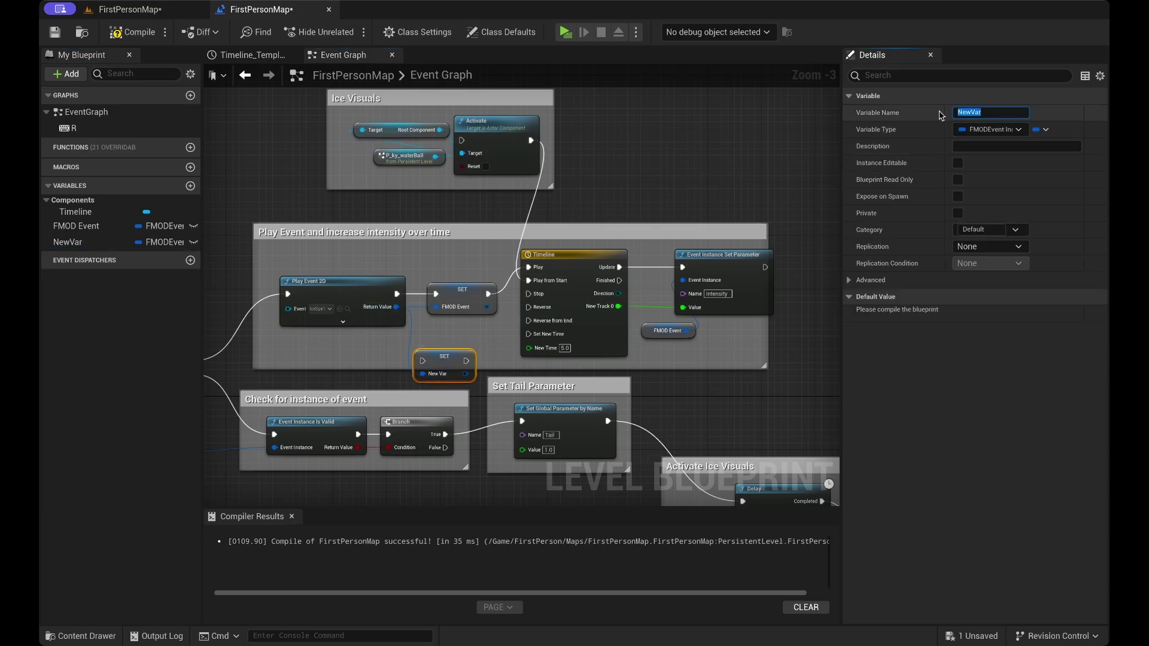
type("hooray!!!!")
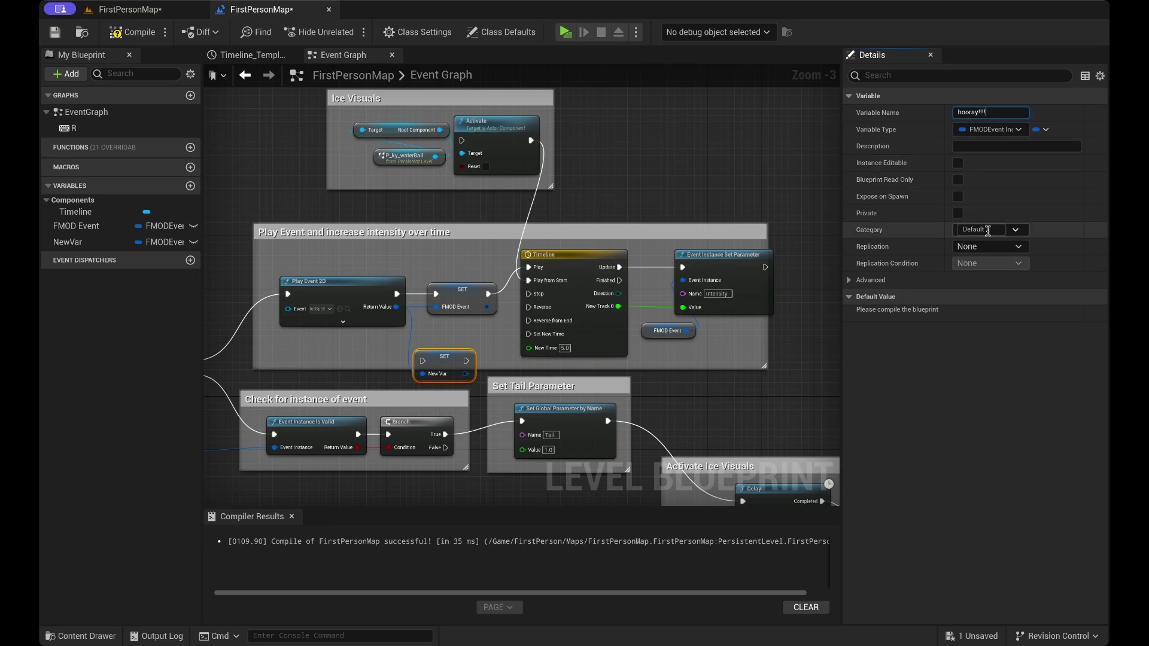
left_click_drag(1001, 112, 953, 114)
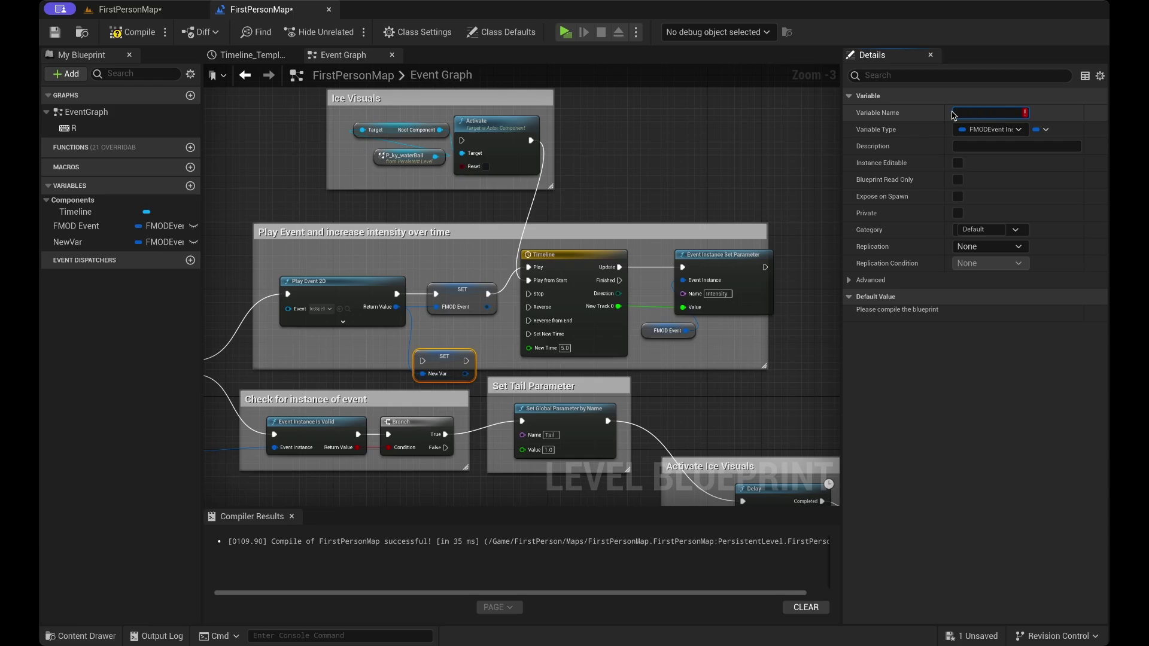
Delete the newly promoted variable's SET node from the Event Graph
left_click(449, 367)
key("Delete")
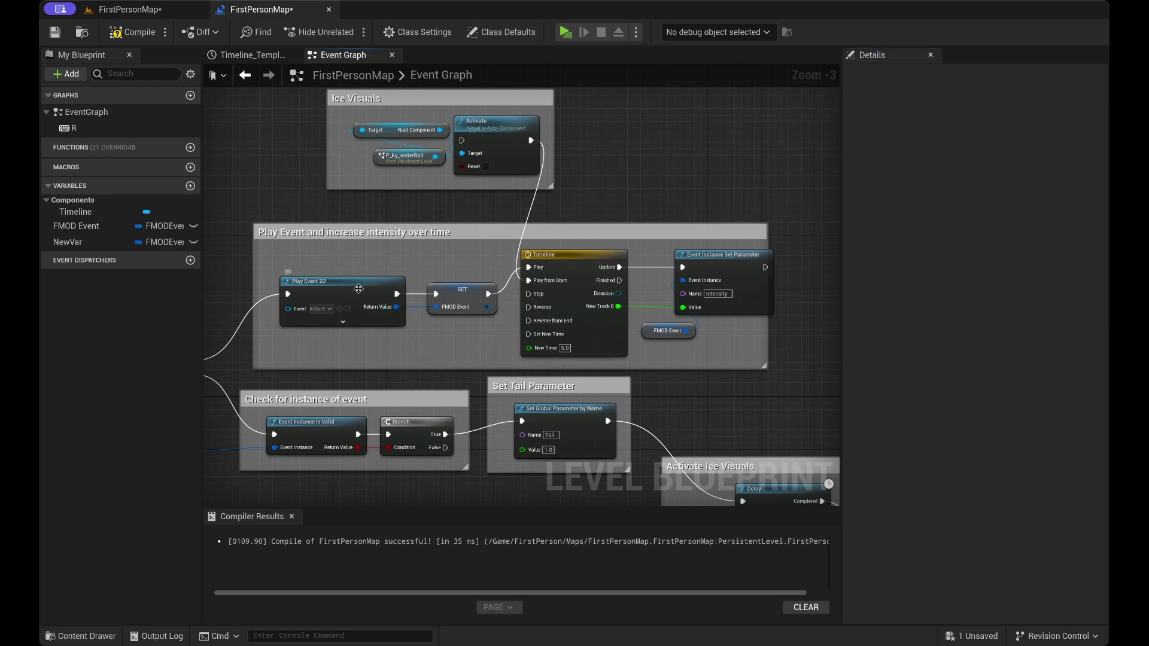
right_click_drag(479, 337, 443, 356)
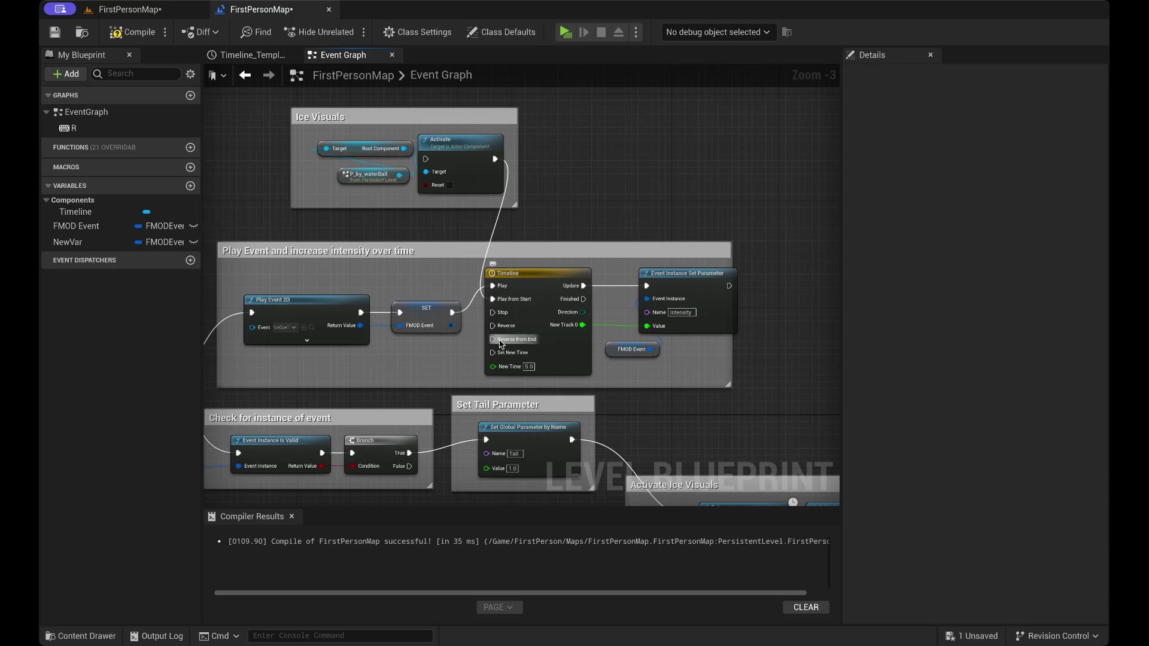
Open the Timeline node to review its NewTrack_0 curve, and return to the Event Graph
double_click(562, 337)
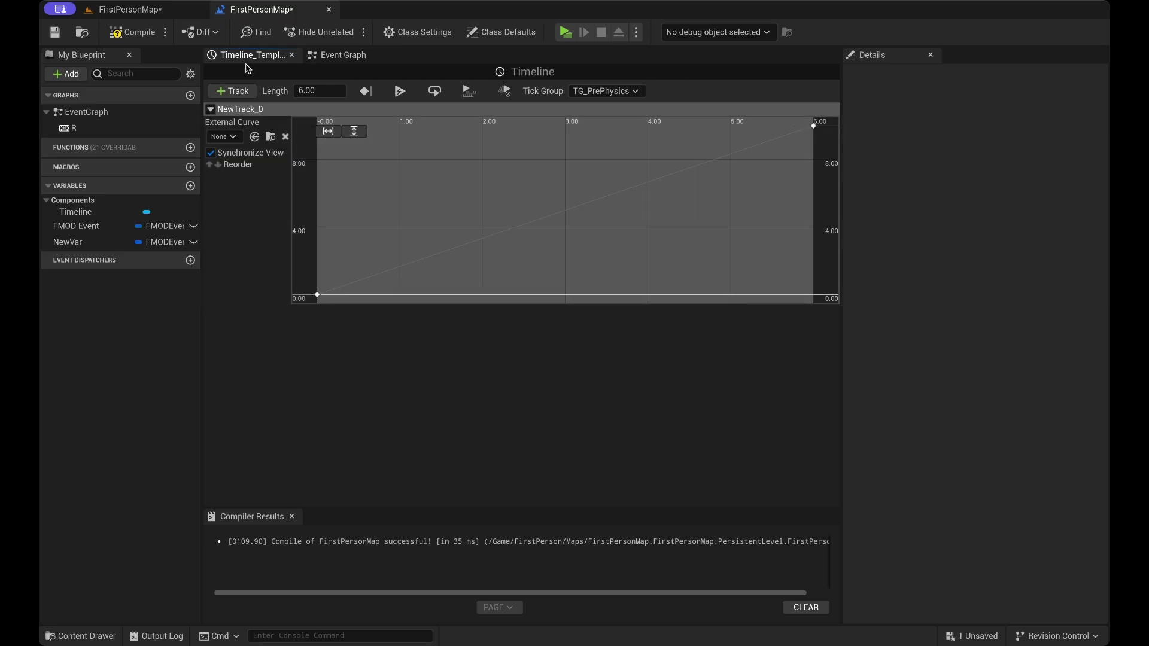
left_click(165, 10)
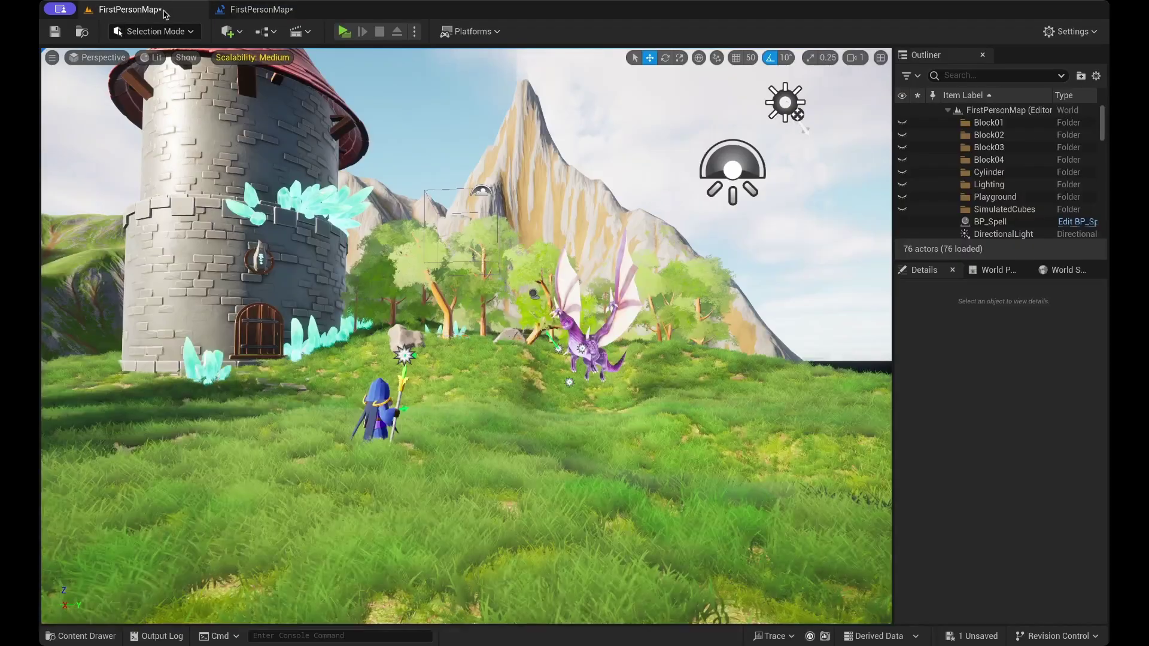
left_click(254, 10)
left_click(325, 56)
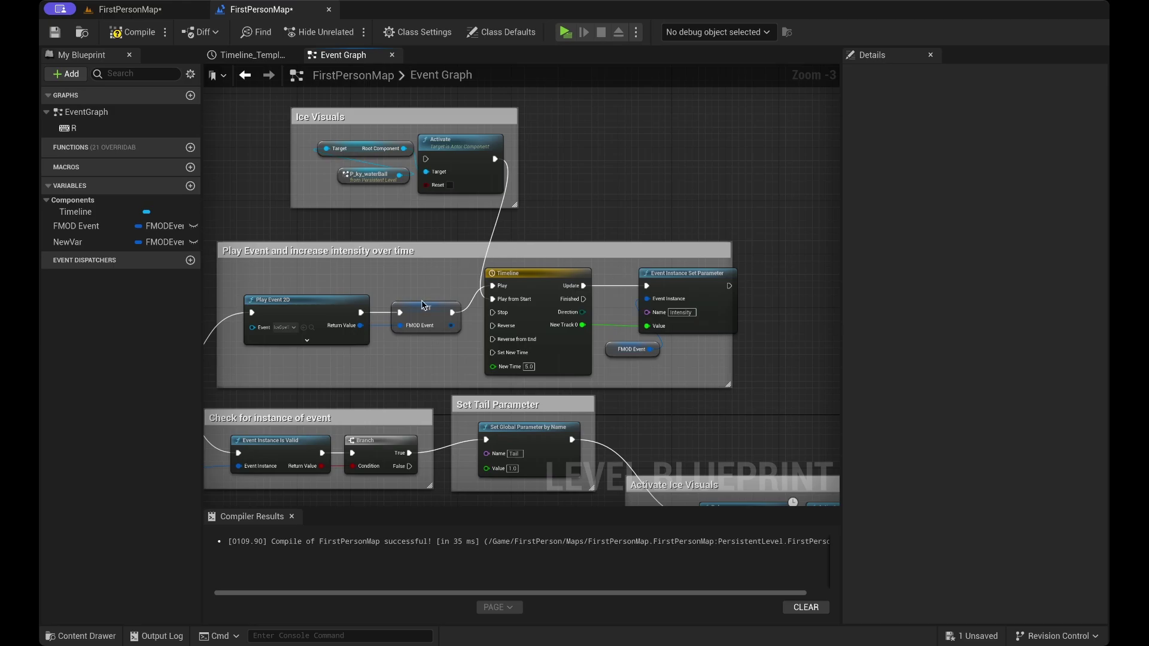
Reposition the Event Instance Set Parameter node and its FMOD Event node within the intensity comment box
left_click_drag(710, 275, 697, 274)
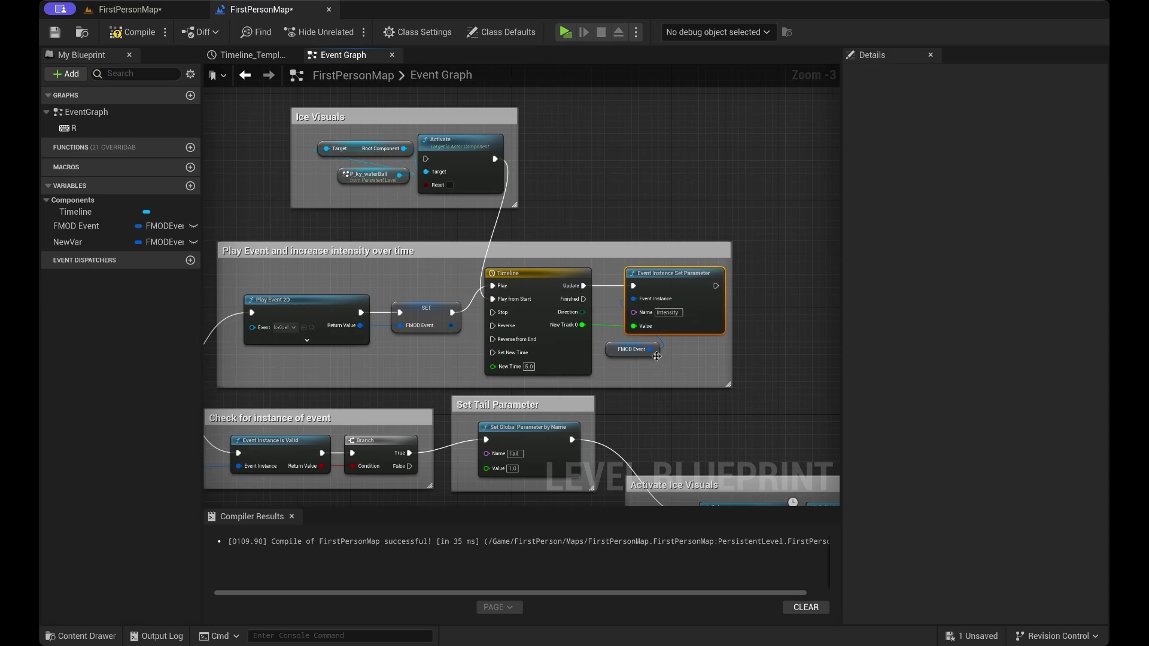
mouse_move(657, 354)
left_mouse_down()
mouse_move(606, 305)
mouse_move(650, 194)
mouse_move(670, 267)
mouse_move(652, 377)
mouse_move(666, 361)
left_mouse_up()
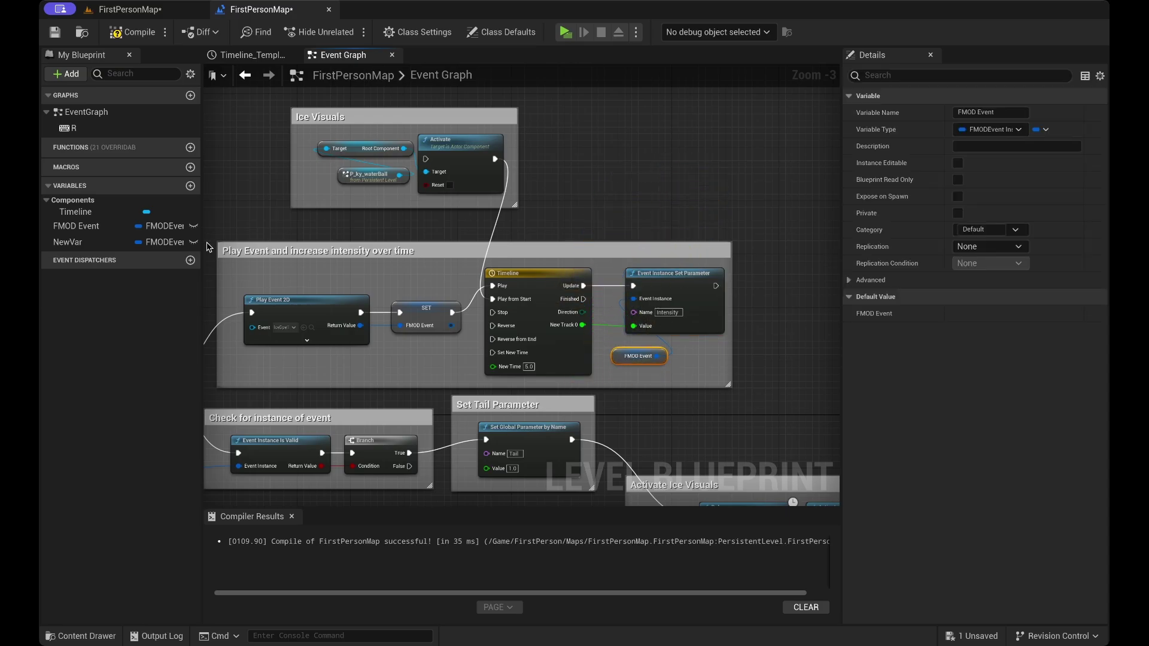
Place an FMOD Event getter above the intensity group, pull a wire from it, and delete the getter
left_click(74, 230)
left_click_drag(72, 230, 724, 170)
left_click(644, 194)
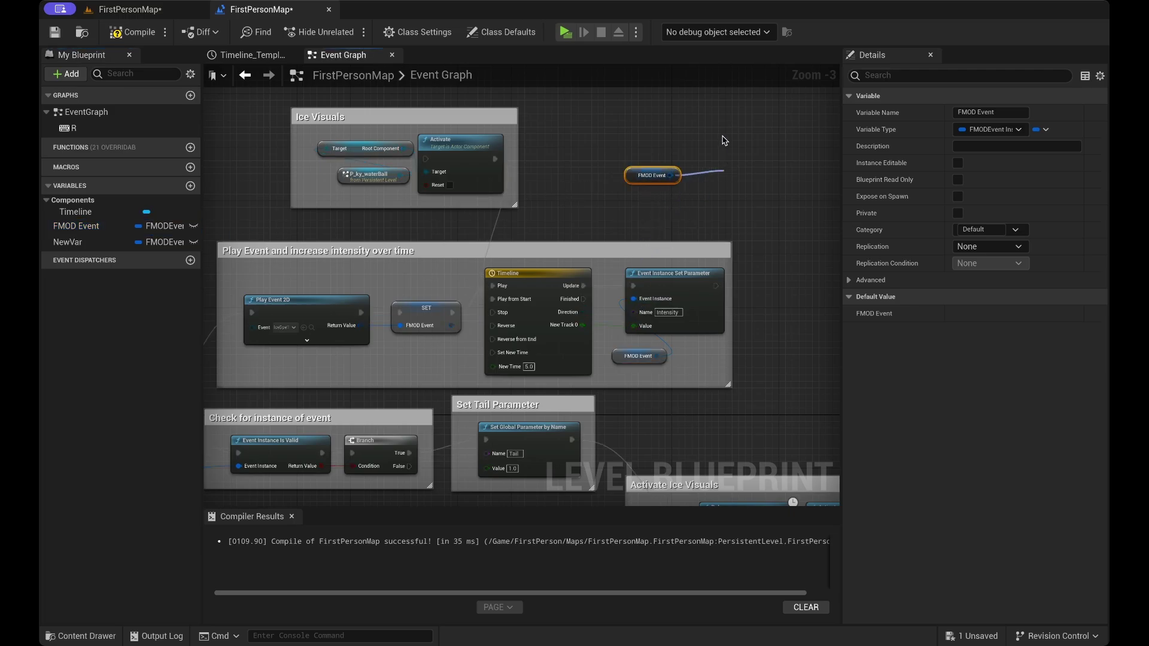
left_click(714, 137)
left_click_drag(629, 201, 660, 170)
key("Delete")
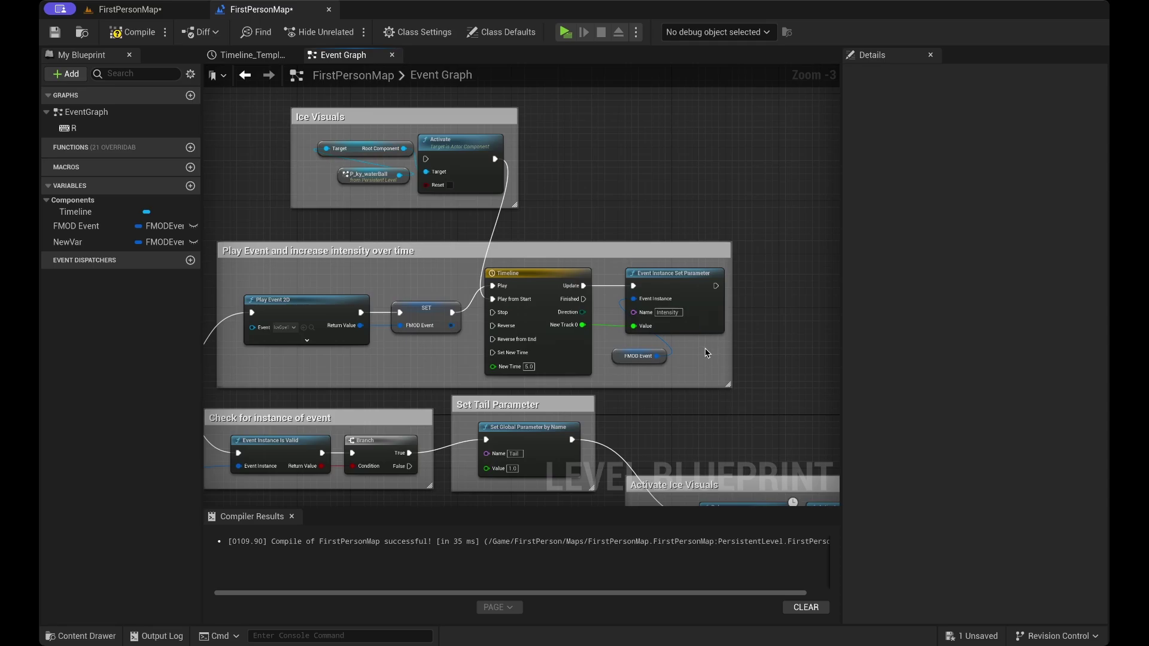
Move the FMOD Event node on the R key's release branch closer to Event Instance Is Valid
right_click_drag(708, 353, 720, 195)
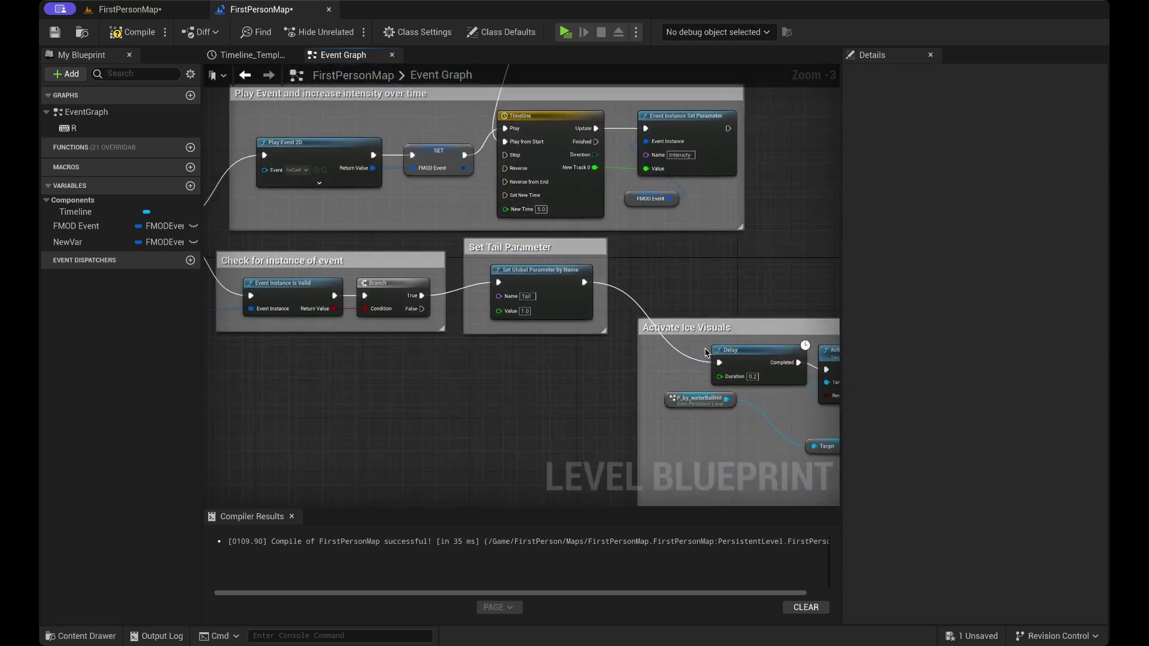
right_click_drag(437, 347, 545, 337)
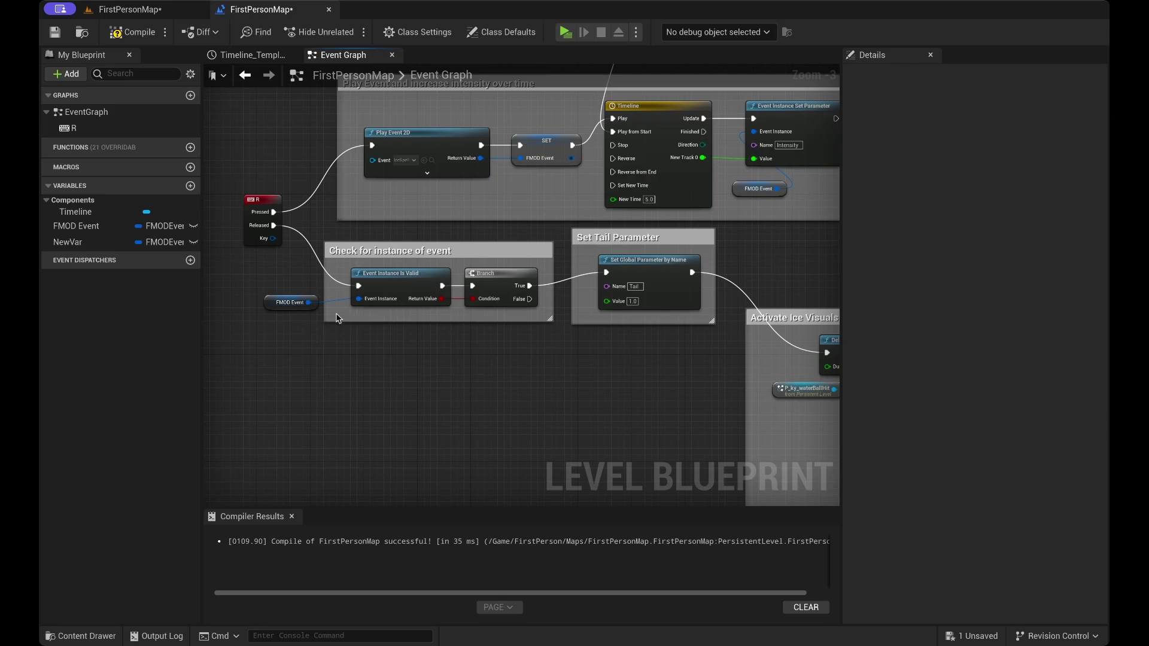
mouse_move(286, 307)
left_mouse_down()
mouse_move(313, 314)
mouse_move(305, 305)
left_mouse_up()
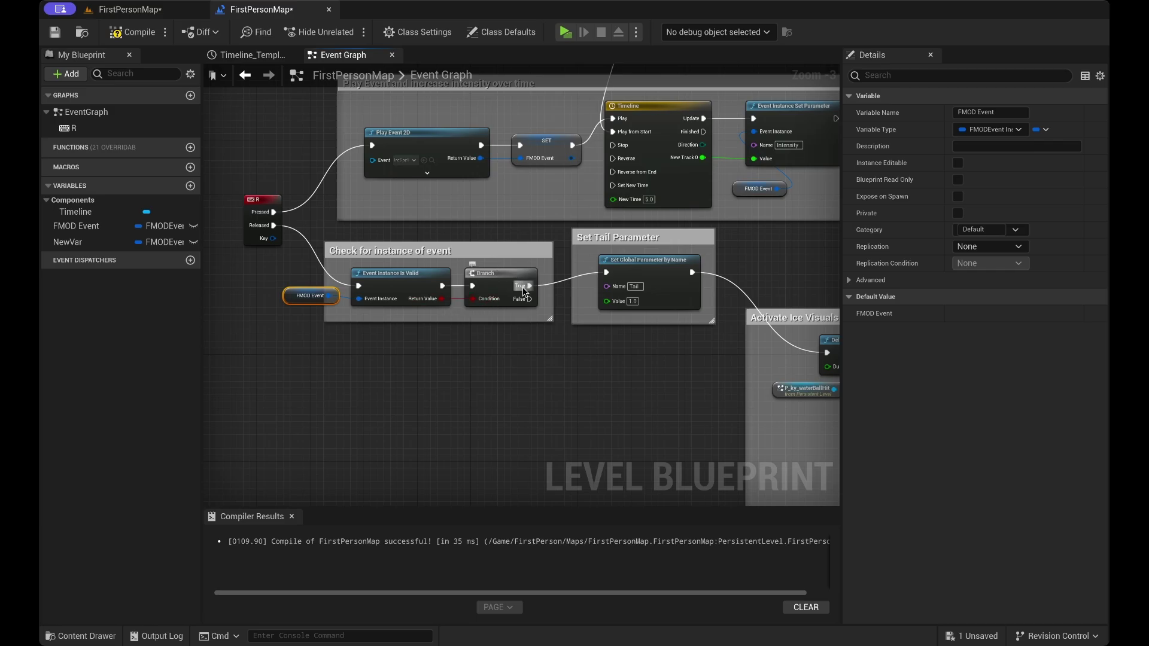
Review how the Branch, Set Tail Parameter and ice visuals groups connect across the Event Graph
right_click_drag(558, 320, 392, 310)
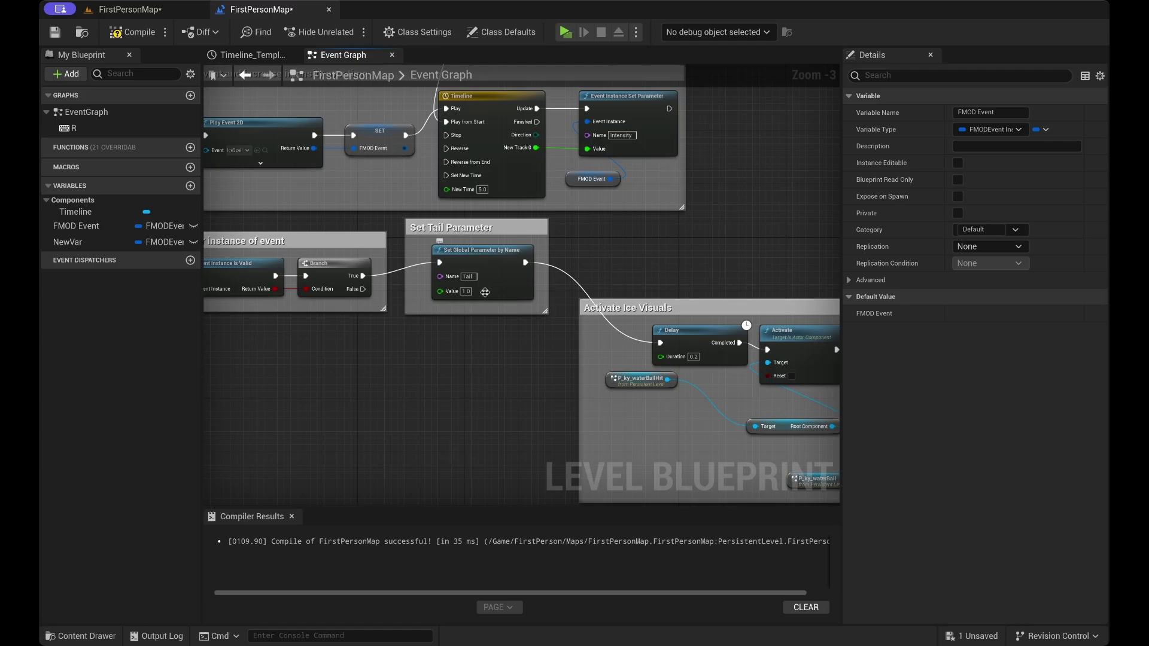
mouse_move(461, 330)
right_mouse_down()
mouse_move(610, 363)
mouse_move(460, 316)
right_mouse_up()
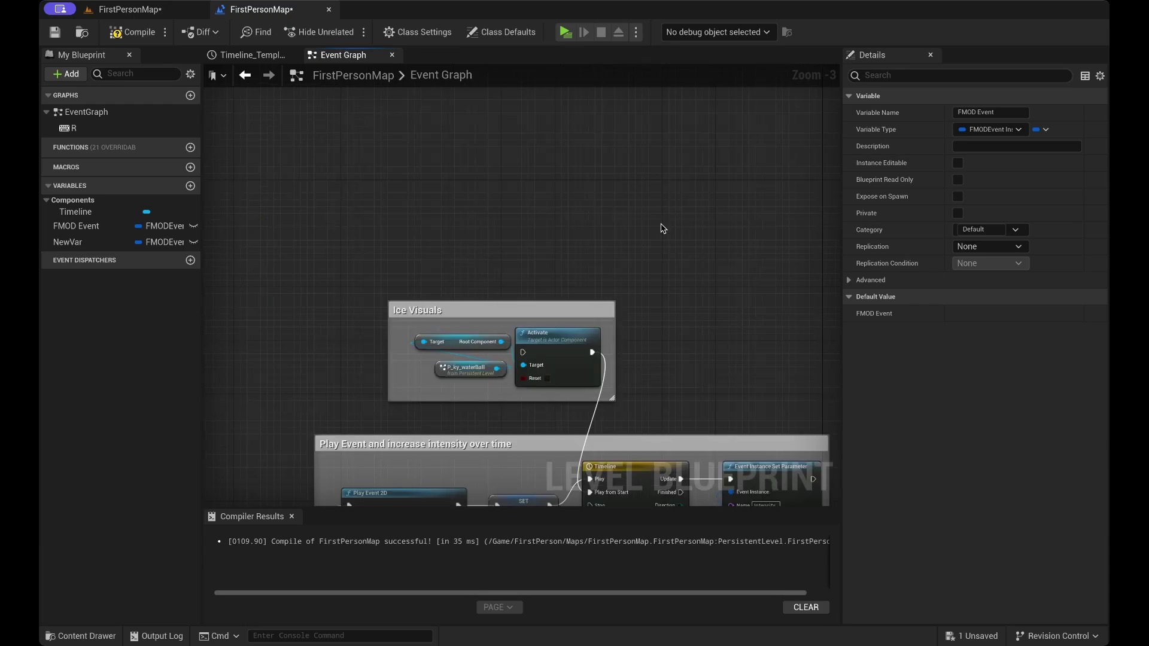
scroll(661, 229, "down", 8)
scroll(661, 228, "right", 7)
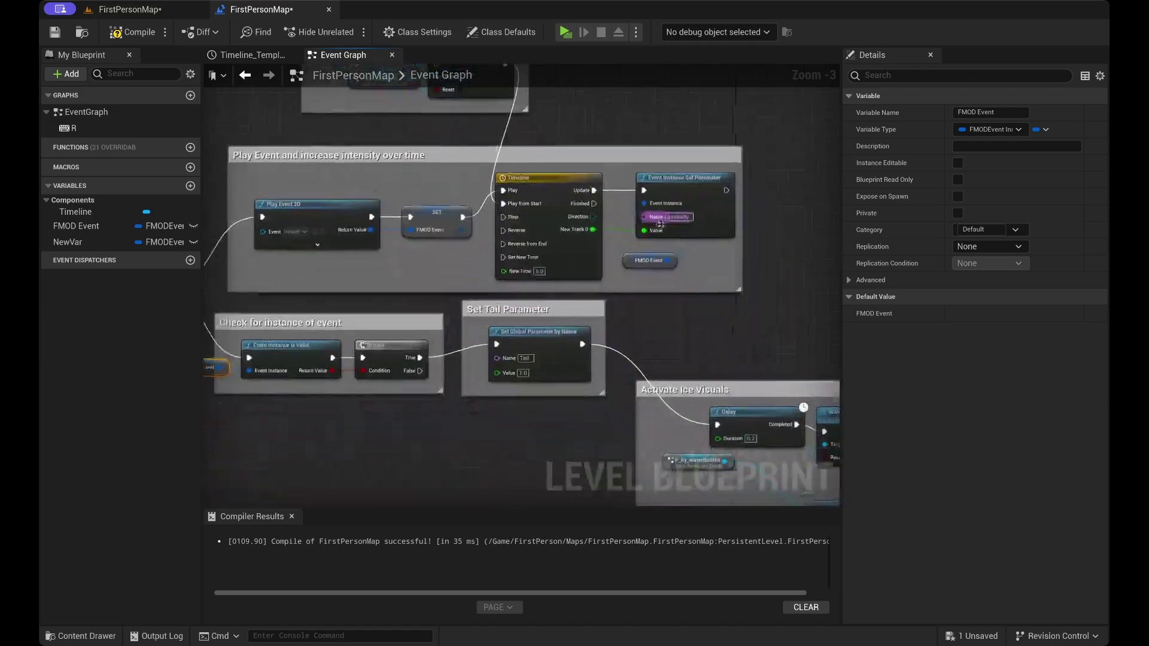
scroll(661, 228, "up", 4)
scroll(661, 229, "left", 8)
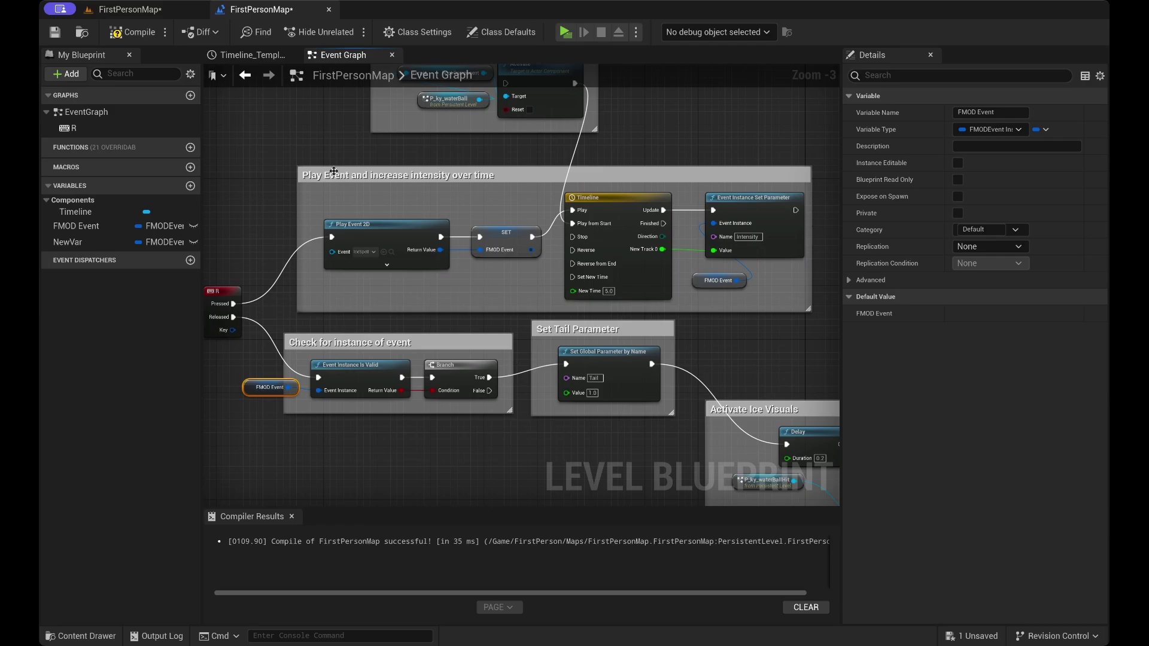
left_click(269, 121)
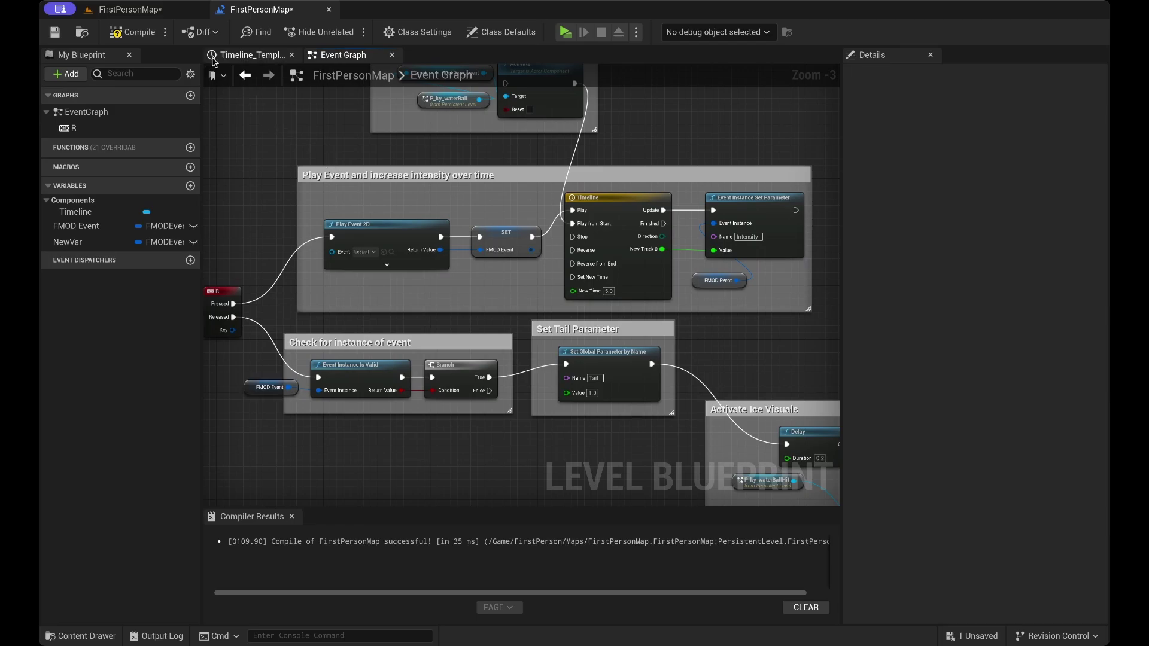
Return to the FirstPersonMap level viewport and start playing the level
left_click(172, 15)
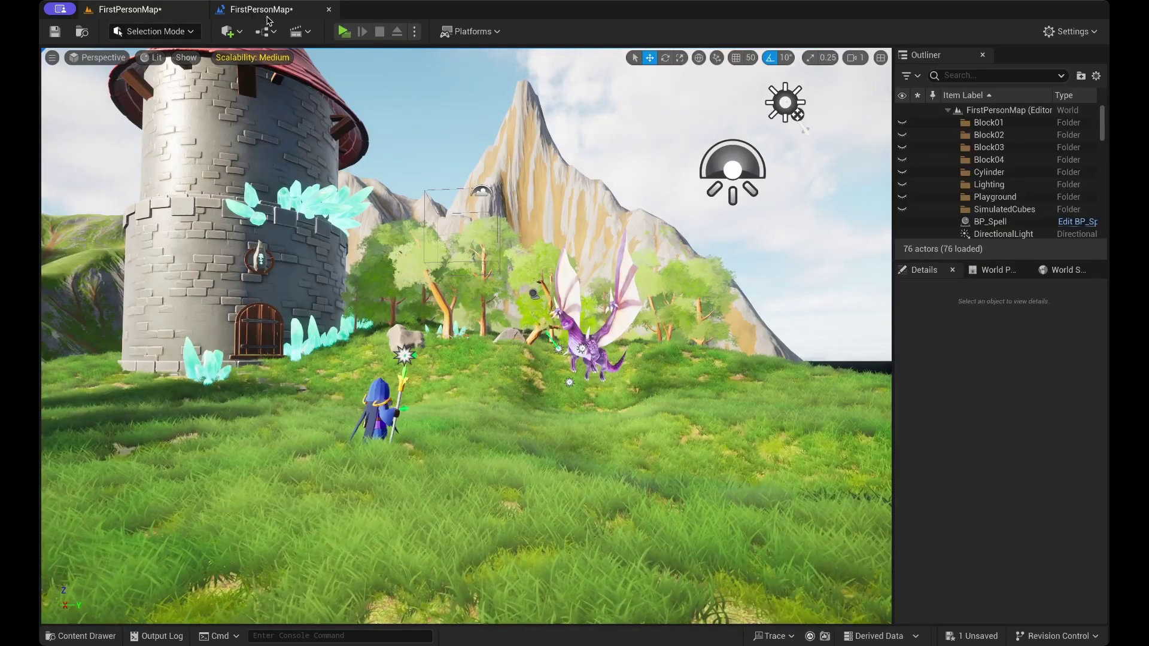
left_click(344, 31)
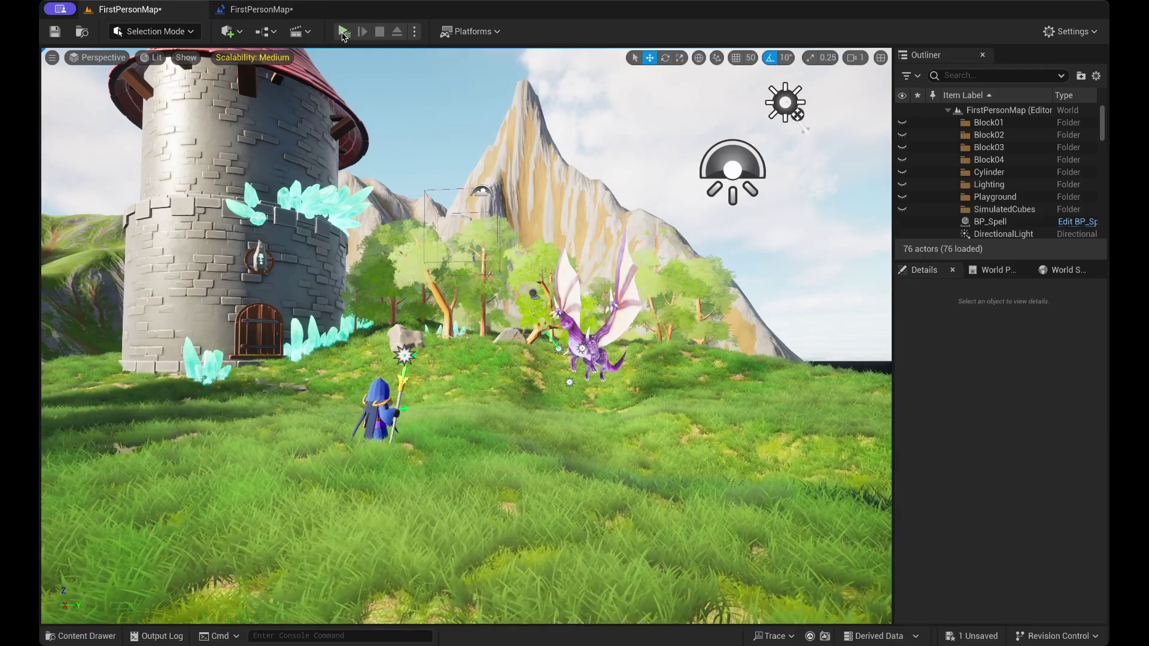